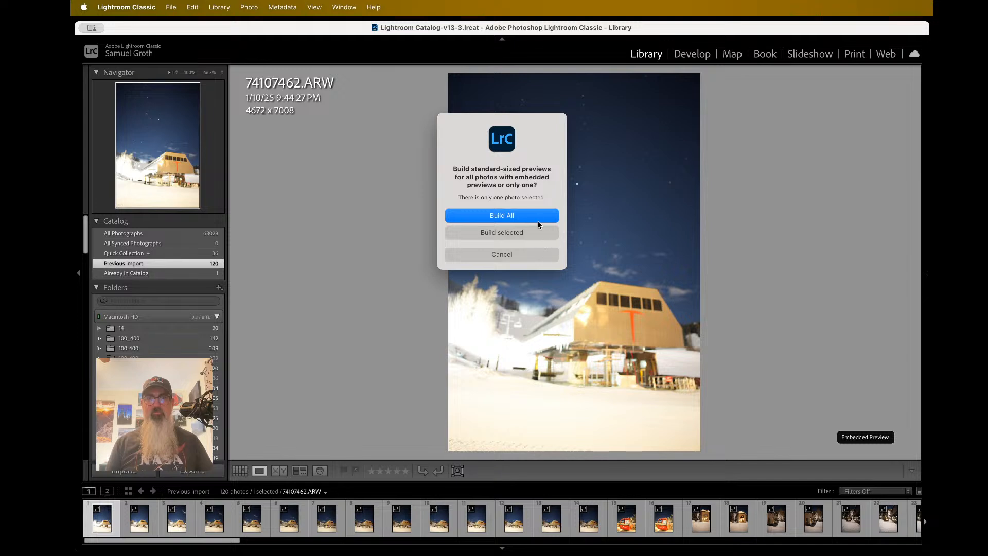
Build standard-sized previews for all imported photos and open the first photo for developing.
left_click(538, 221)
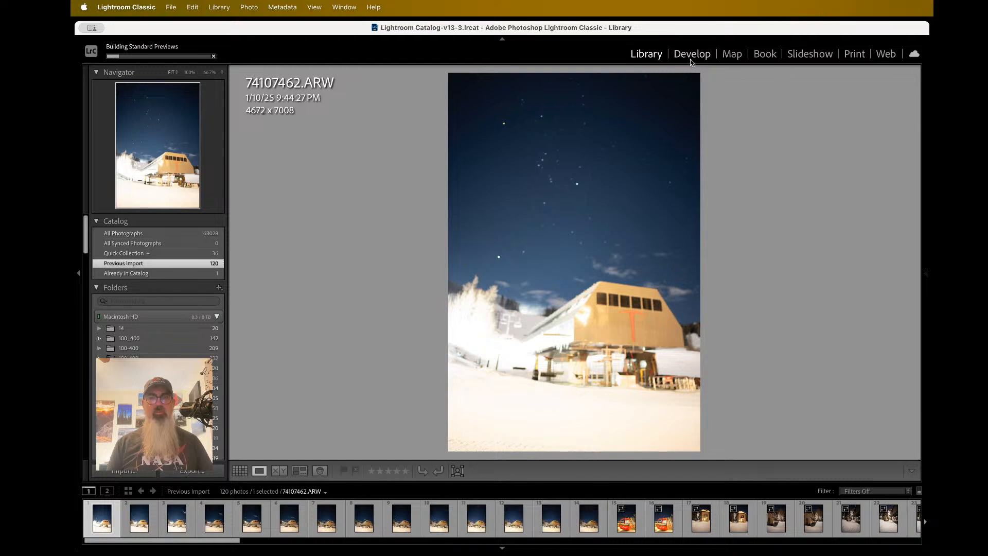
left_click(692, 58)
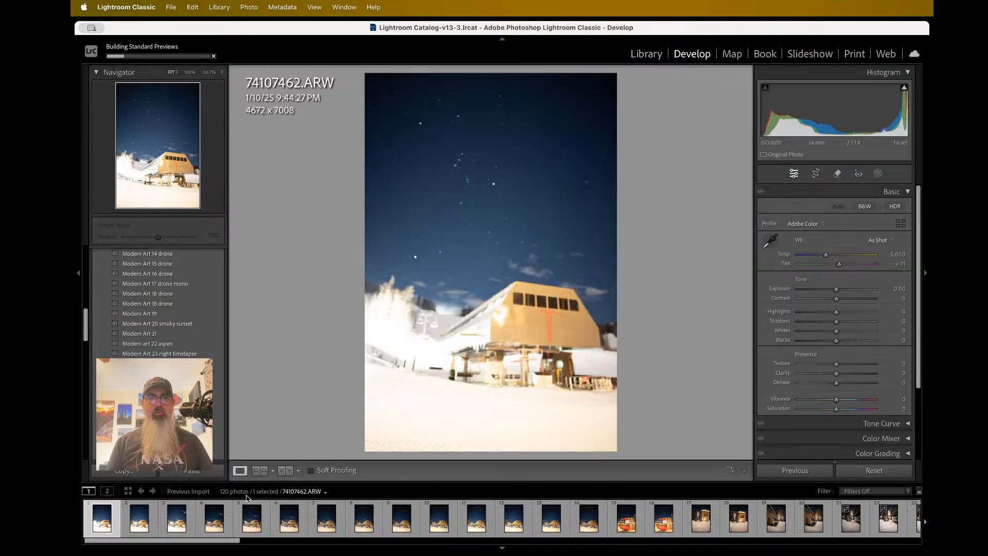
left_click(505, 284)
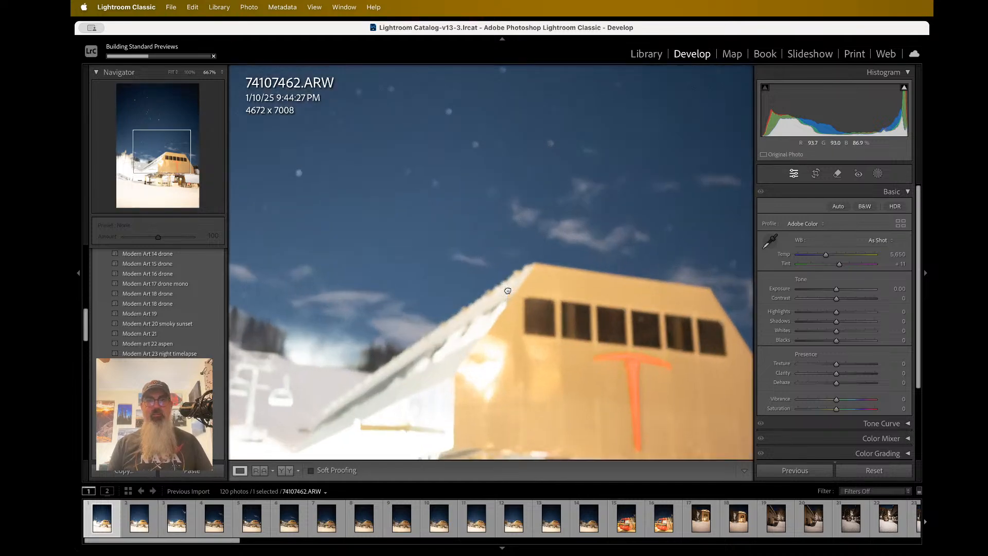
left_click(509, 291)
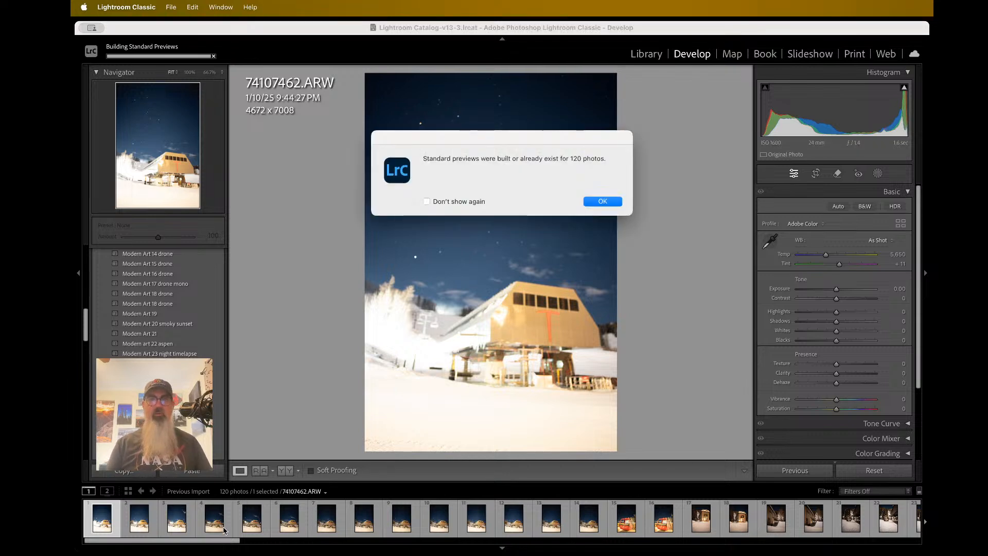
left_click(613, 201)
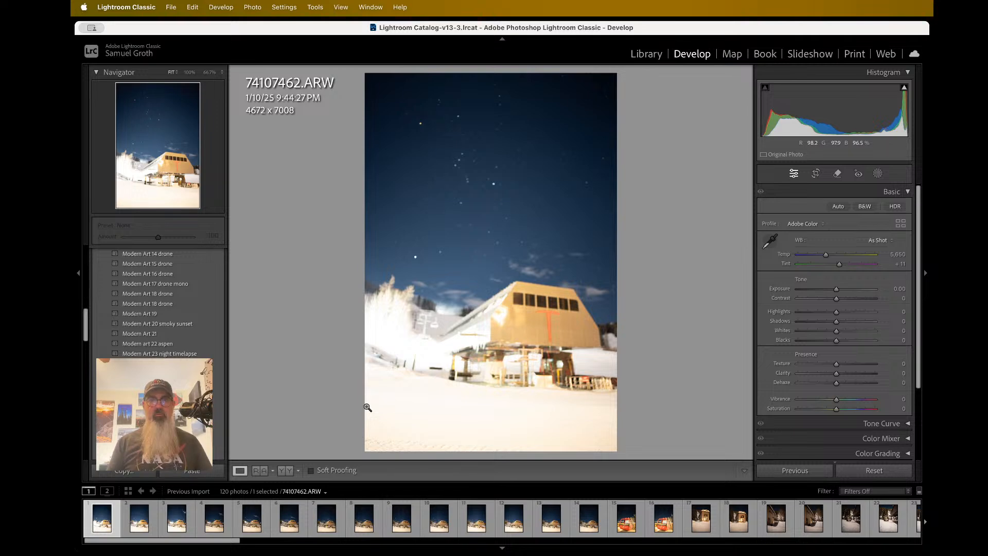
Browse through the imported night shots and select the sixth photo, 74107467.ARW.
left_click(442, 202)
left_click(441, 203)
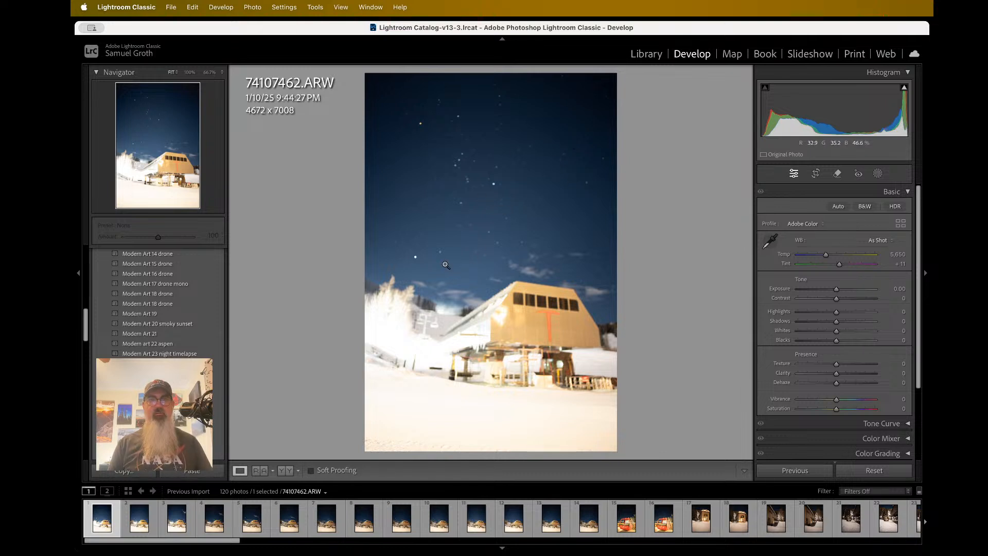
left_click(140, 525)
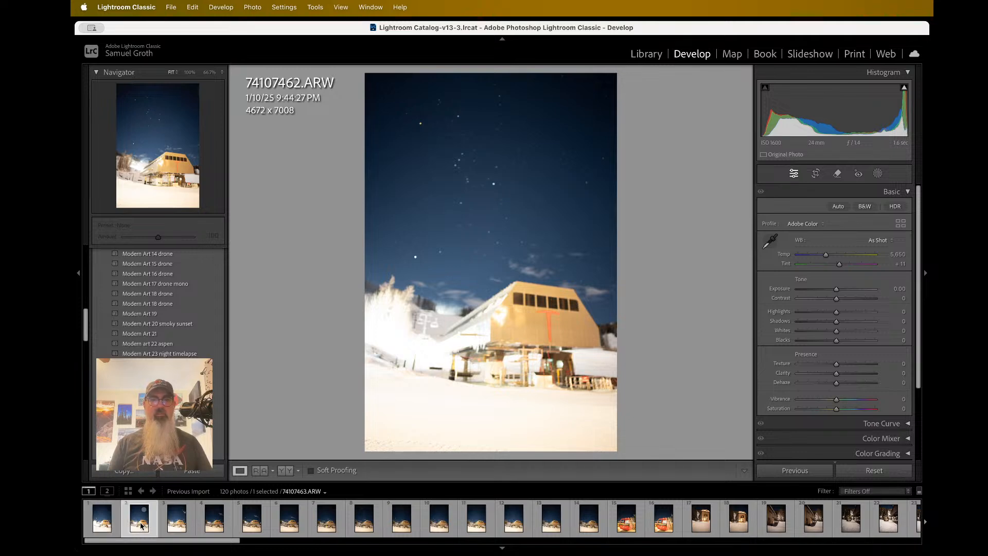
key("Right")
key("Right")
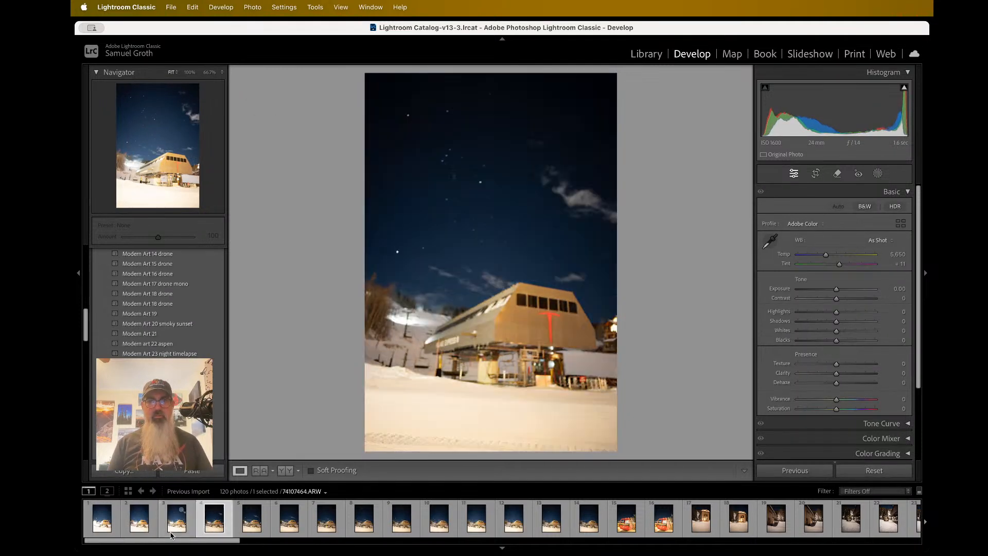
key("Right")
key("Right")
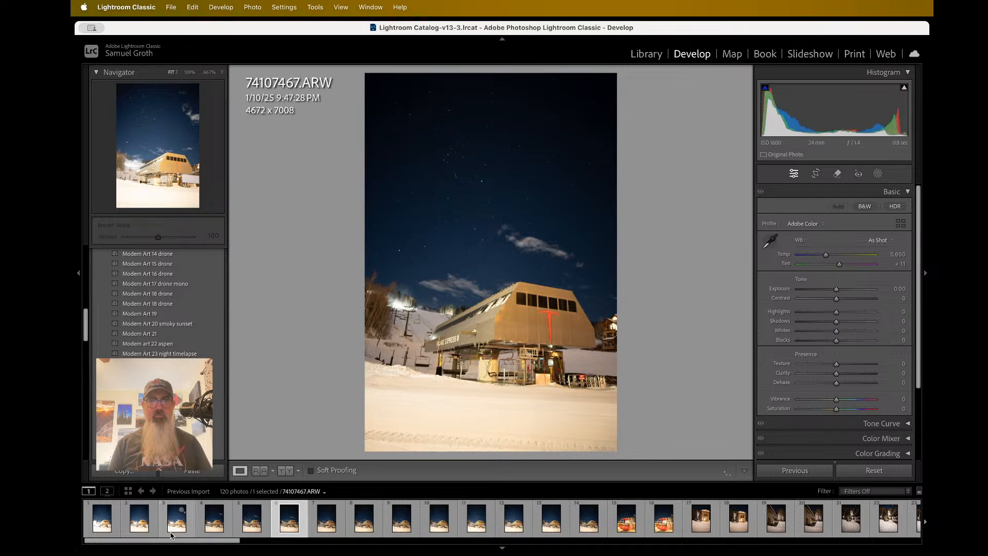
Inspect the lift station building in 74107467.ARW up close for sharpness and detail.
left_click(510, 326)
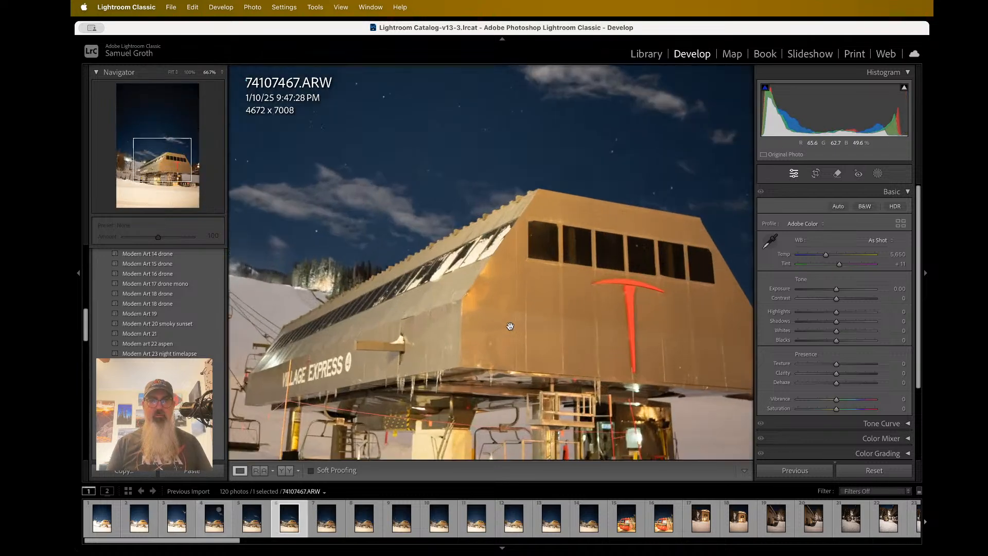
key("super+equal")
key("super+equal")
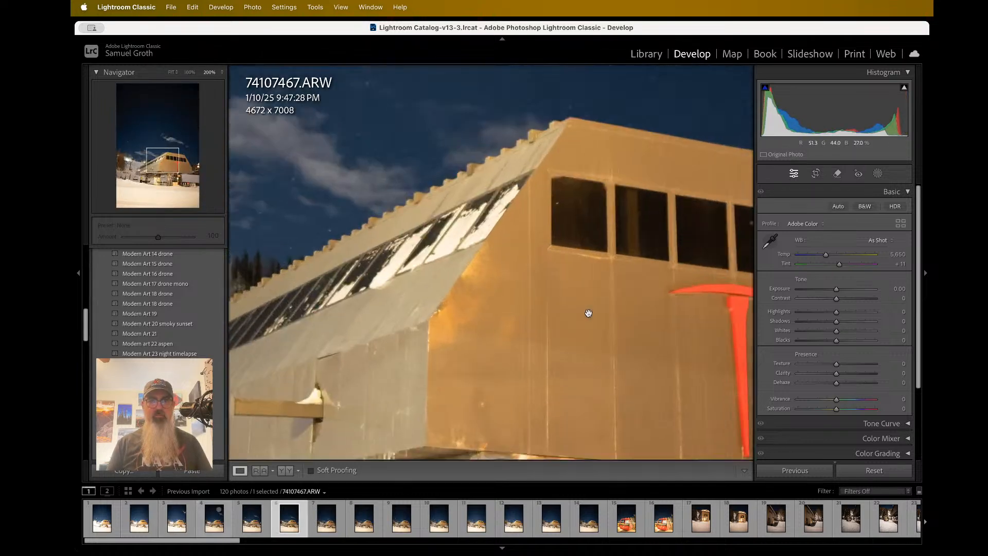
key("super+minus")
scroll(589, 313, "left", 3)
scroll(589, 313, "up", 10)
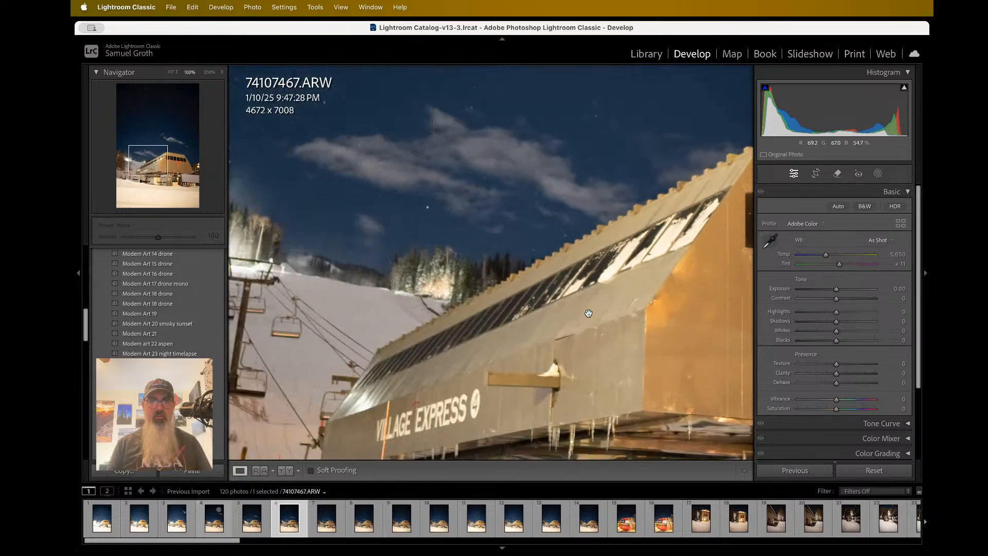
Inspect the stars and clouds in the photo's sky at several magnifications and return to the full image.
scroll(588, 313, "left", 3)
scroll(589, 313, "up", 2)
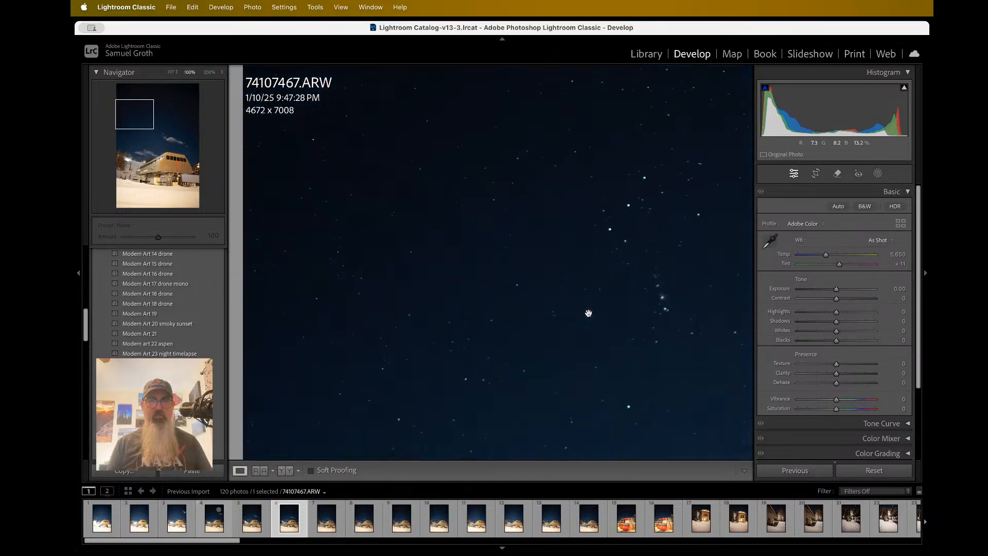
scroll(588, 313, "right", 3)
key("super+equal")
key("super+equal")
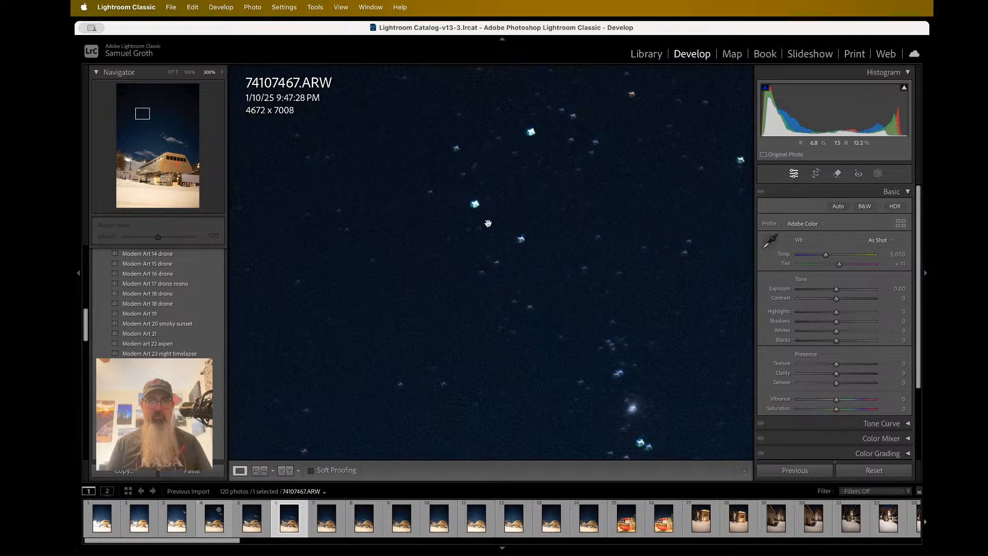
key("super+minus")
key("super+minus")
key("super+minus")
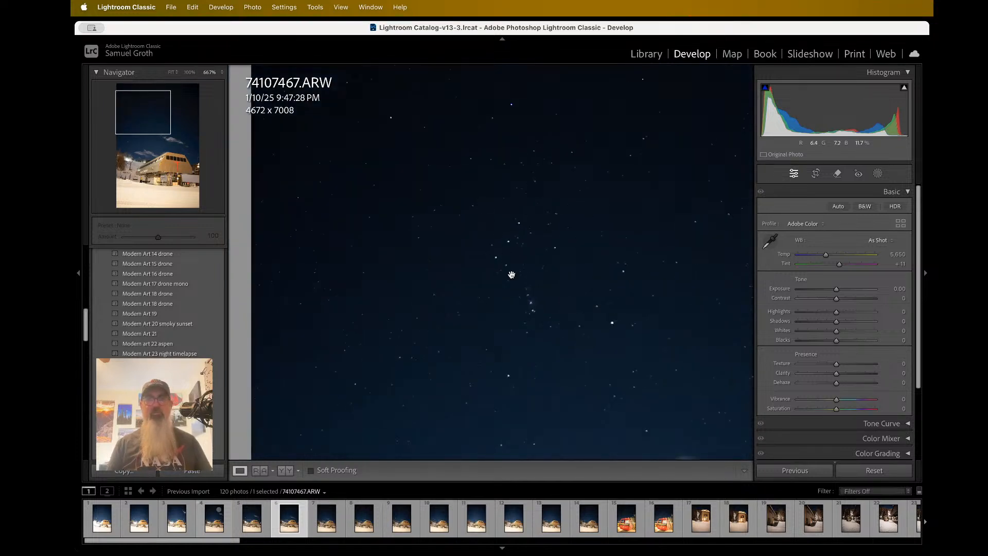
key("super+minus")
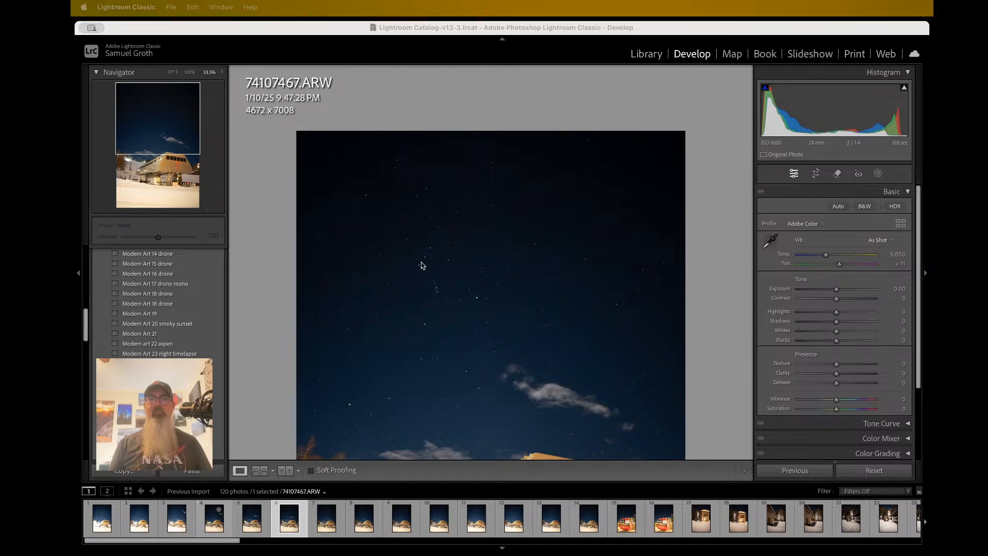
scroll(482, 304, "down", 5)
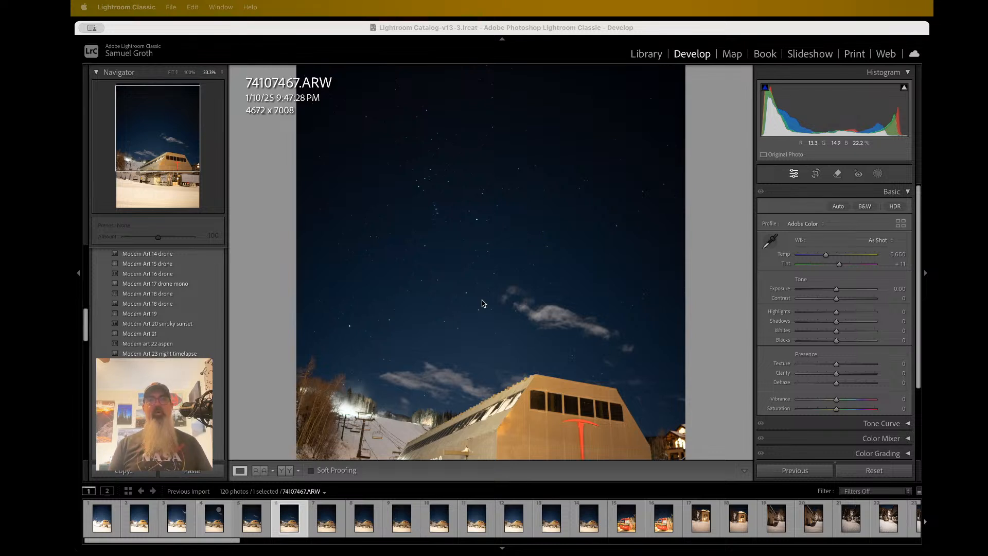
scroll(486, 285, "down", 1)
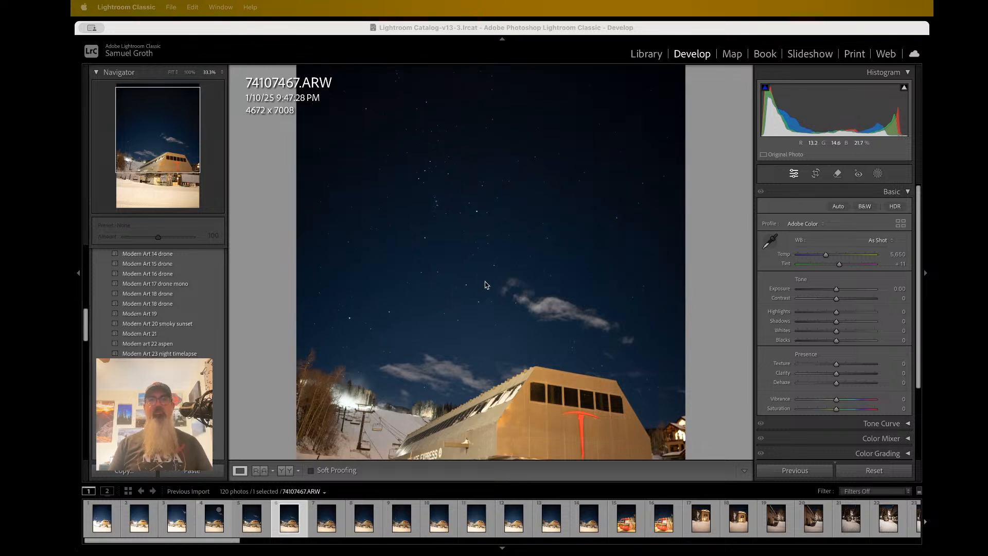
scroll(484, 336, "down", 5)
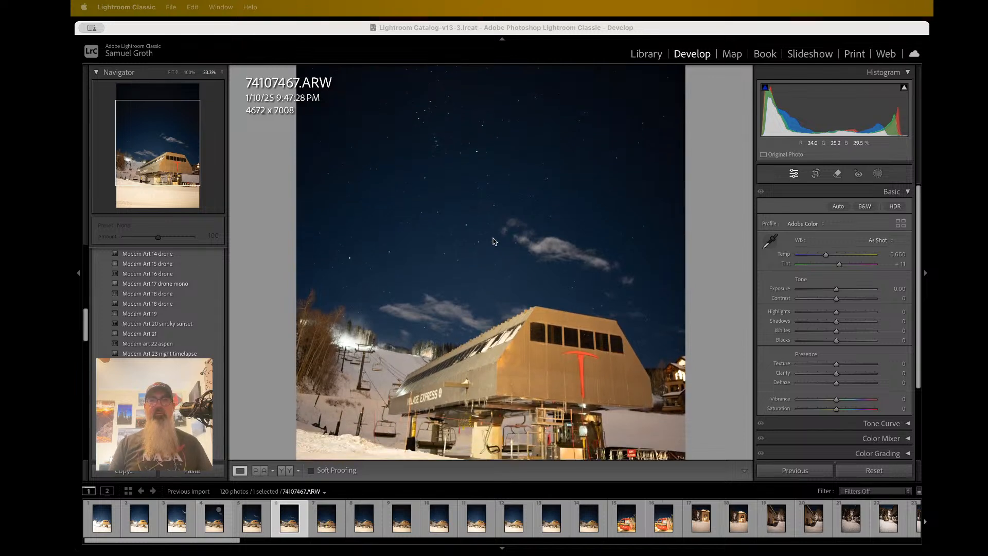
left_click(490, 242)
left_click(445, 227)
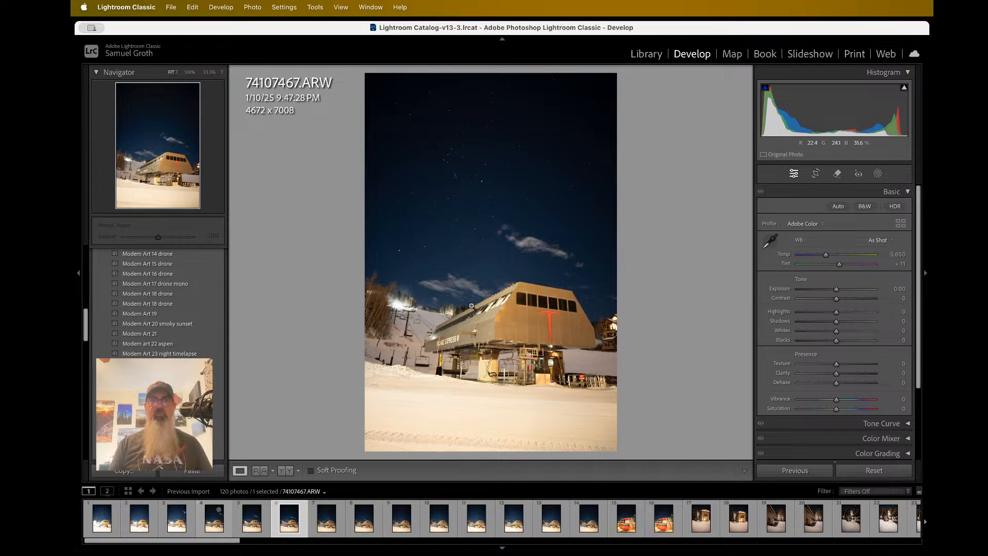
Inspect the chairs, the area beneath the lift station and the snowy foreground up close, ending on the full image.
left_click(466, 345)
key("super+equal")
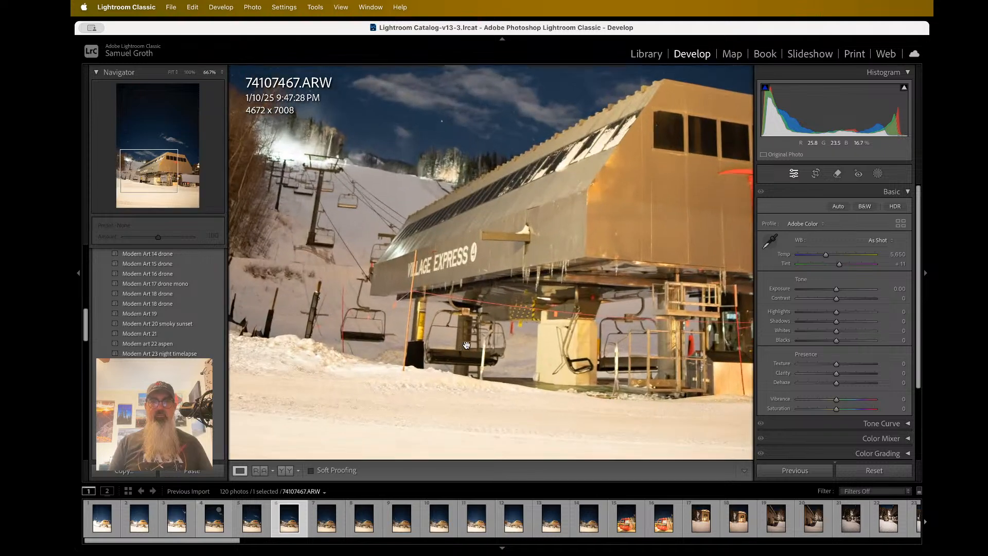
scroll(466, 344, "down", 5)
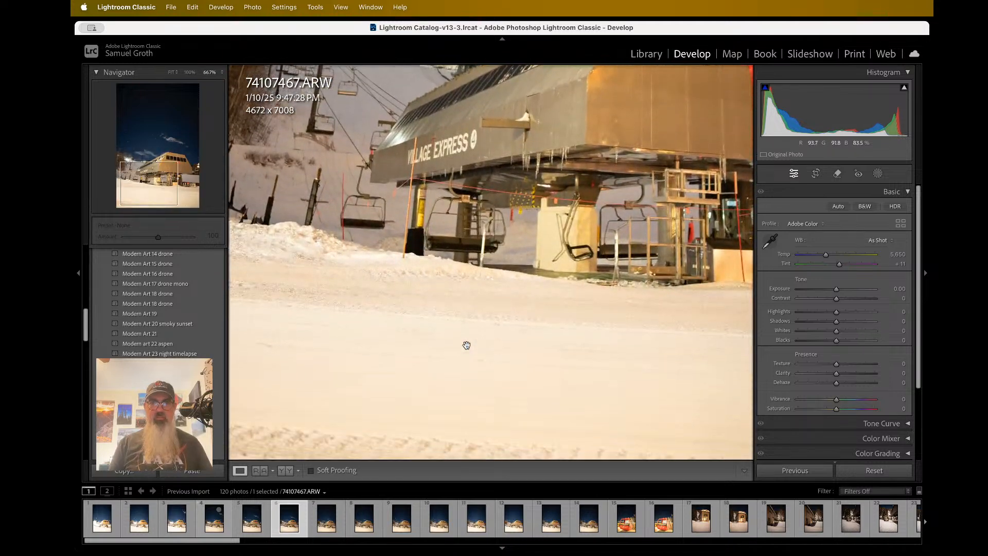
scroll(466, 345, "right", 3)
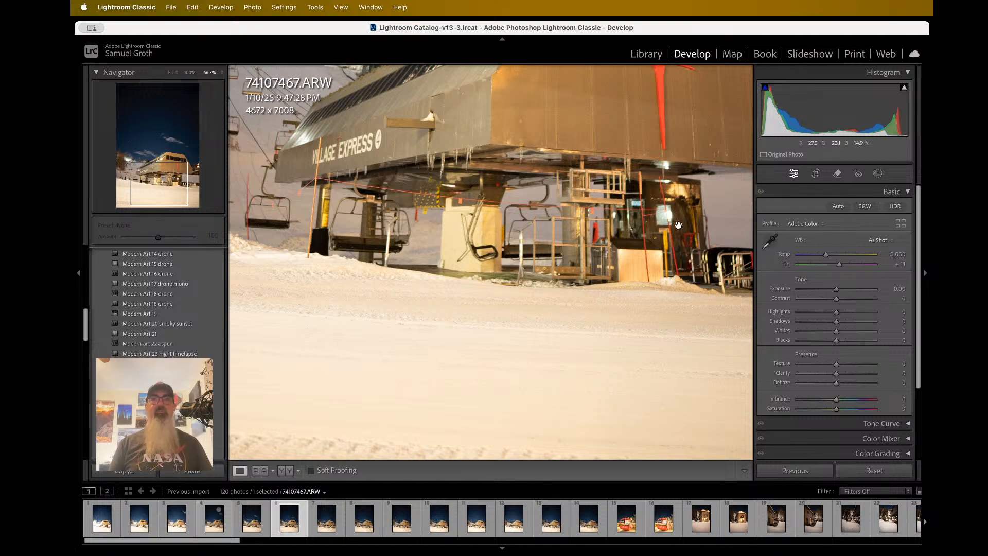
left_click(645, 237)
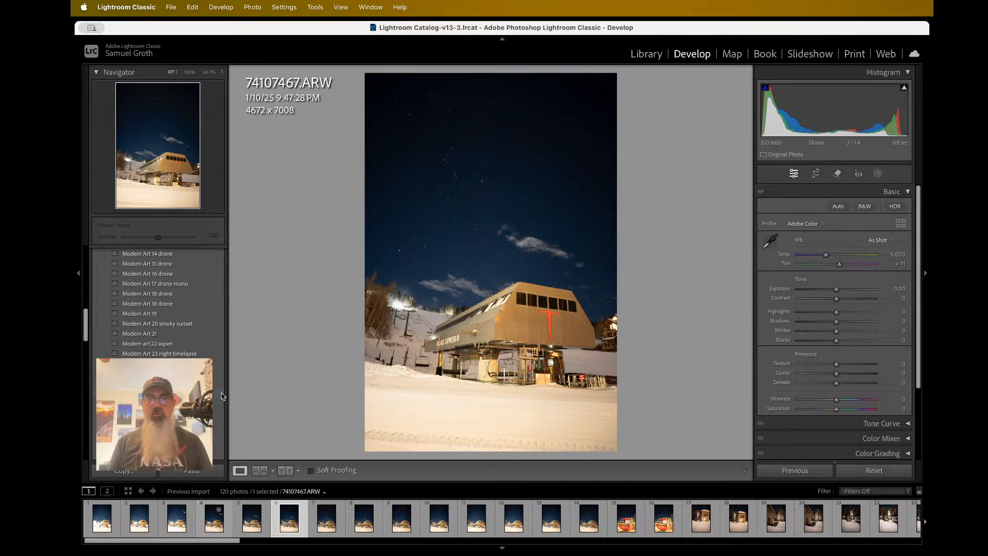
Apply the "Modern art modified 8" preset to 74107467.ARW and check its effect up close.
scroll(181, 402, "down", 3)
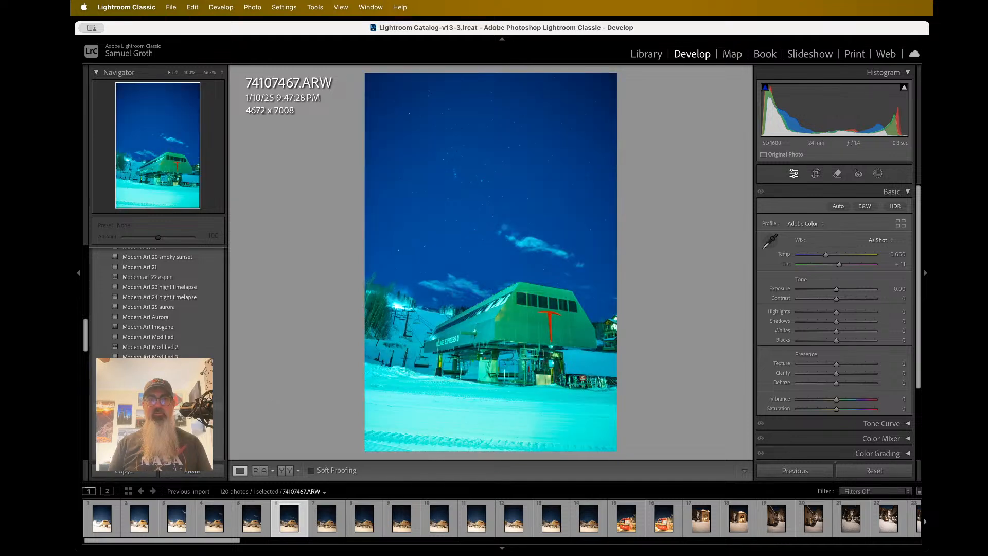
left_click(155, 407)
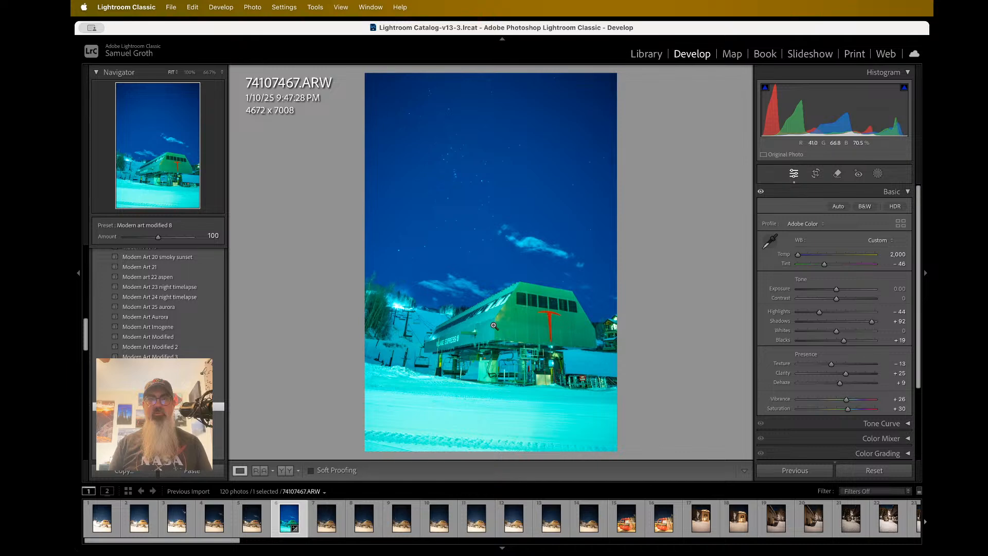
left_click(504, 266)
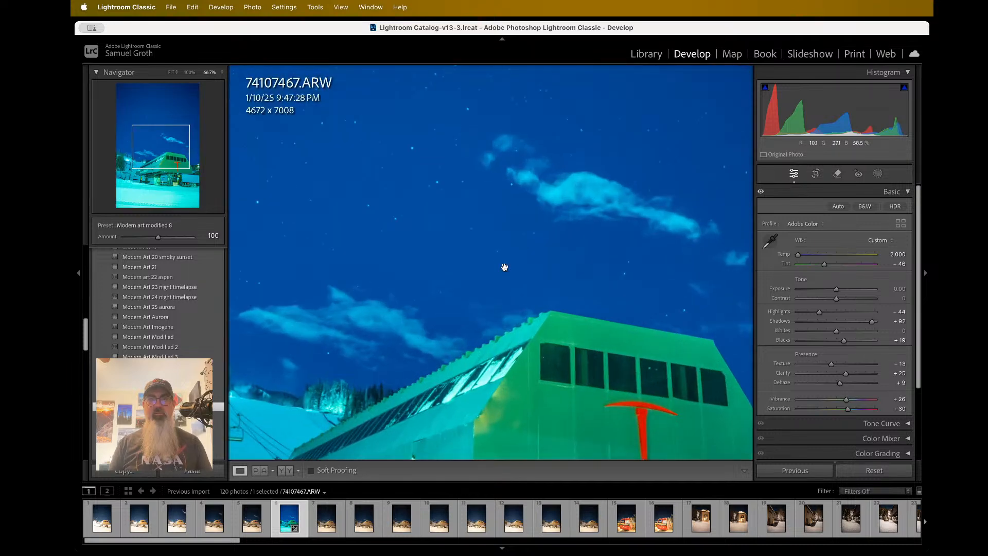
left_click(505, 266)
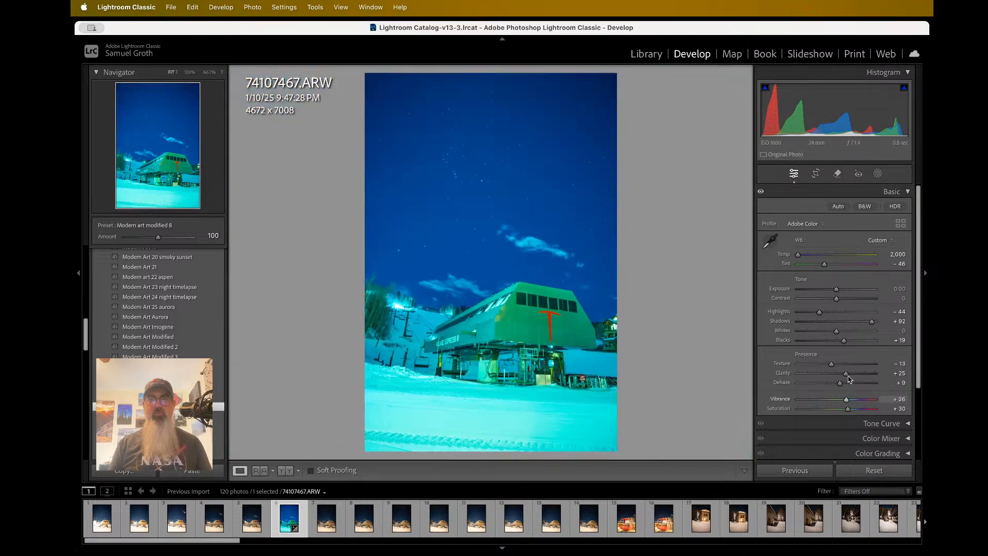
Correct the photo's white balance by setting Temp to 5,597 and Tint to +22.
scroll(820, 381, "down", 1)
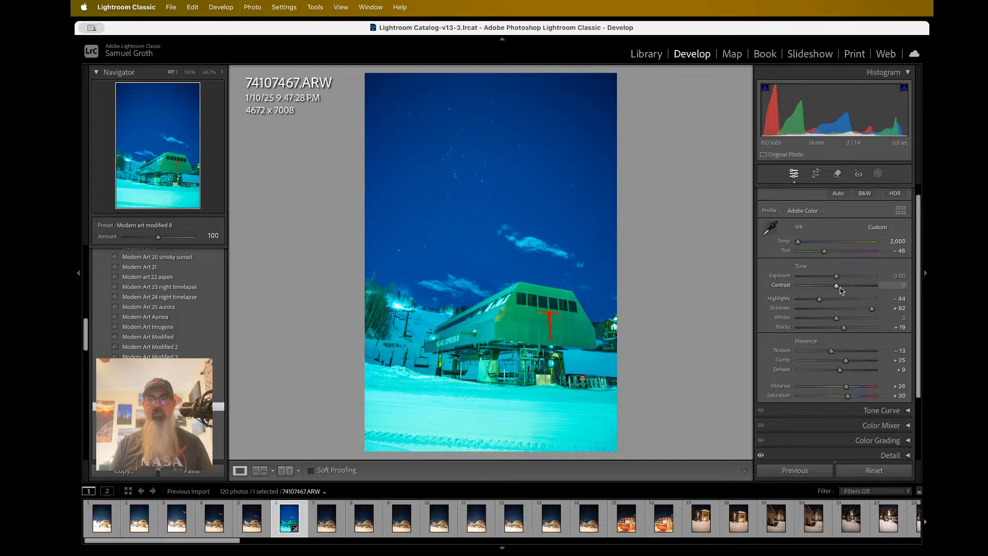
scroll(814, 278, "down", 3)
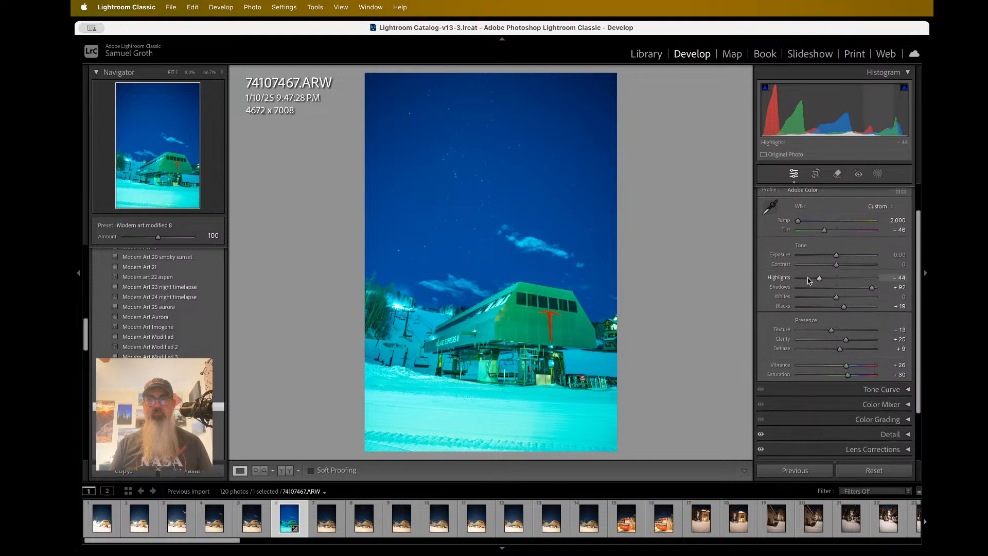
scroll(809, 280, "down", 2)
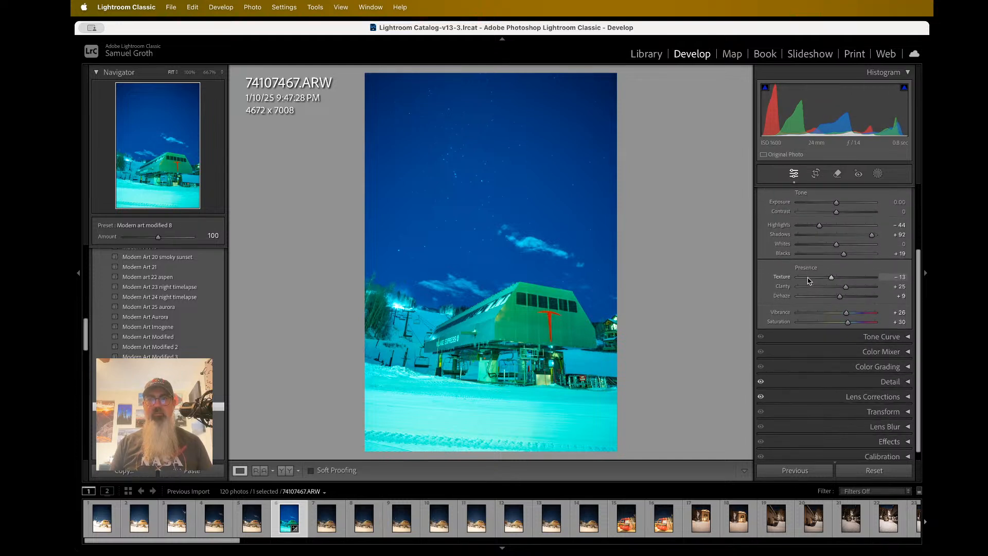
scroll(809, 280, "up", 3)
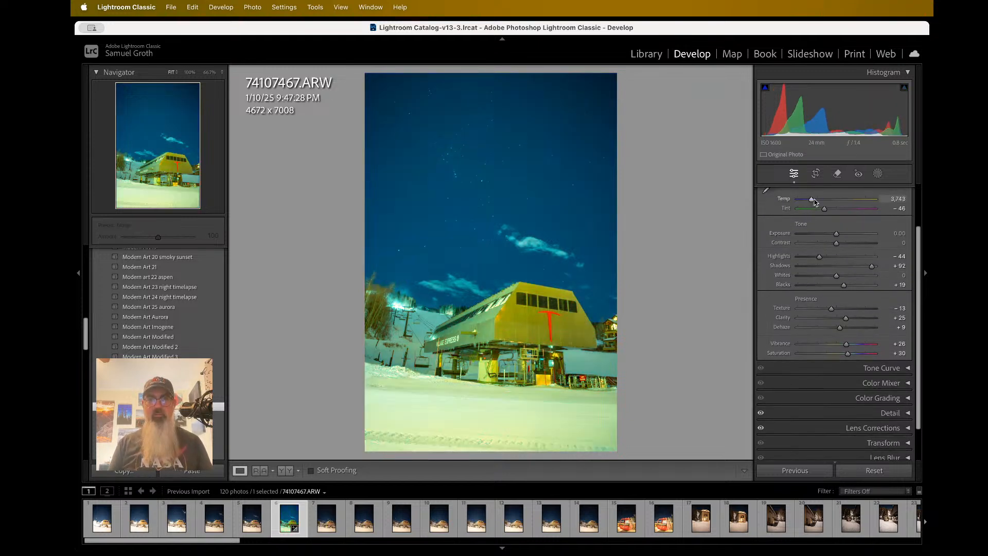
mouse_move(815, 201)
left_mouse_down()
mouse_move(844, 211)
mouse_move(826, 203)
left_mouse_up()
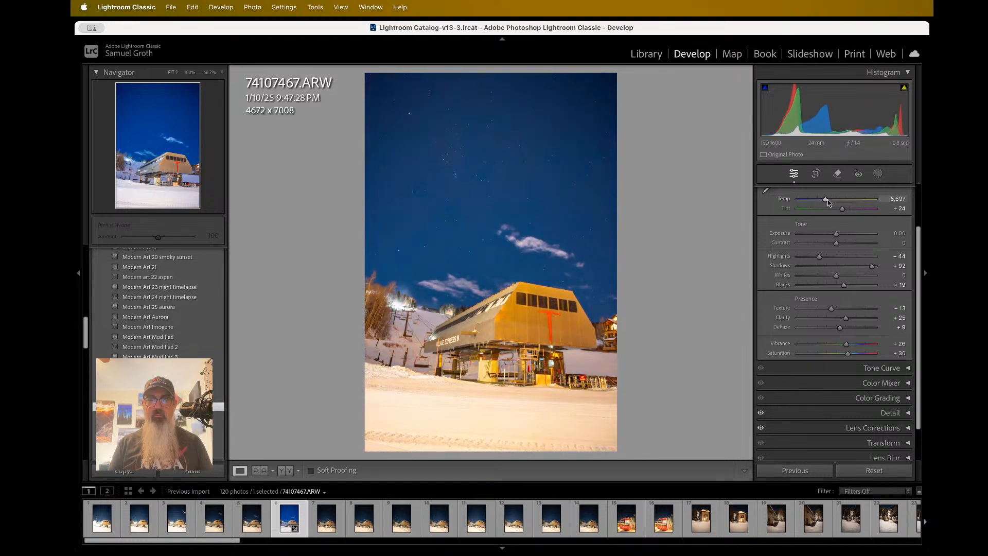
left_click_drag(850, 212, 844, 212)
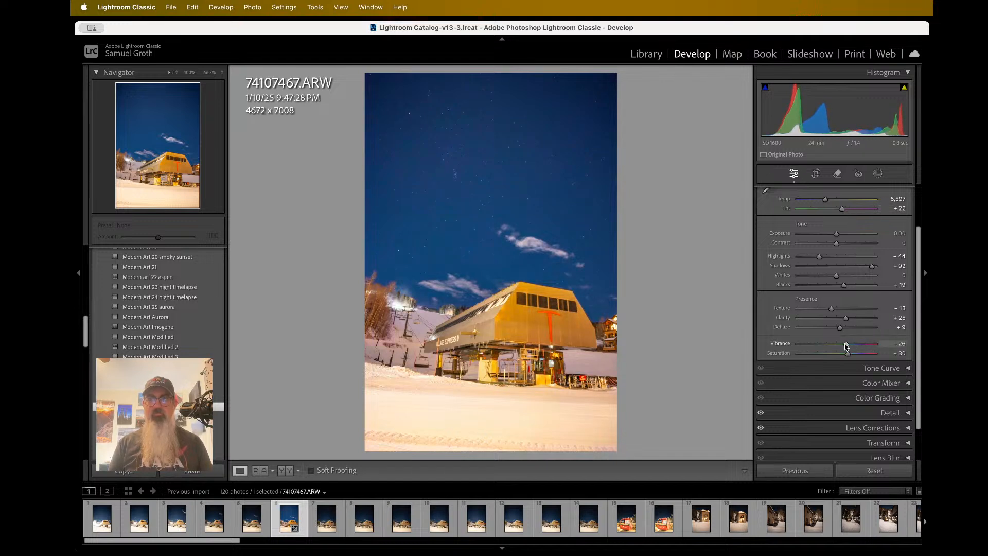
Raise the photo's Vibrance and Saturation to +100.
left_click_drag(846, 344, 885, 354)
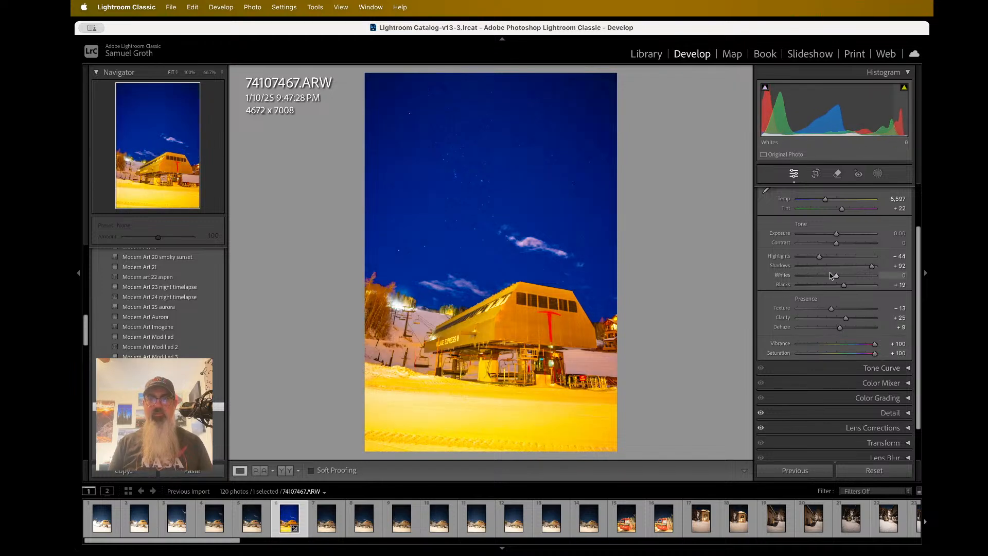
Inspect the oversaturated lift station, snowy foreground and hillside chairs up close, ending on the full image.
scroll(827, 237, "up", 1)
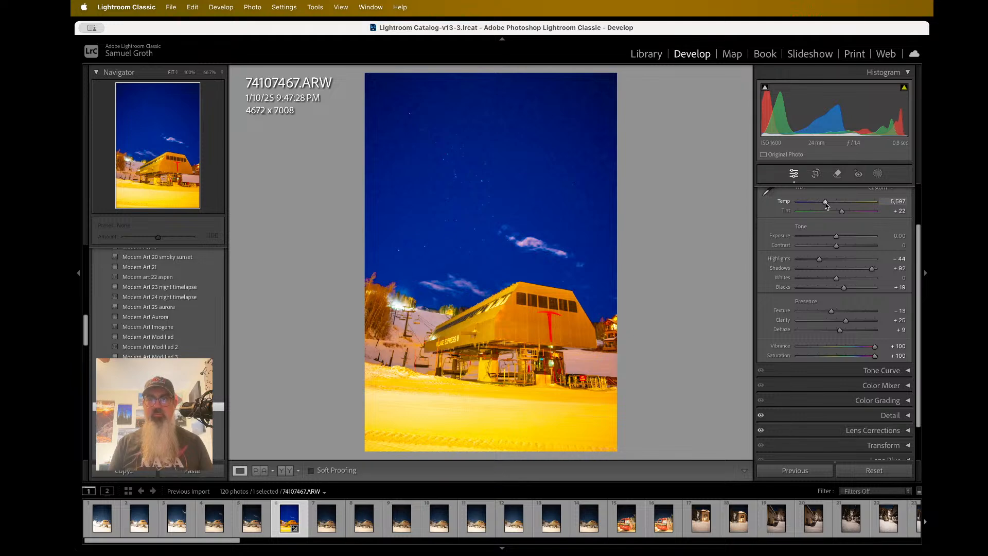
left_click(558, 247)
left_click_drag(451, 266, 480, 225)
scroll(486, 227, "down", 10)
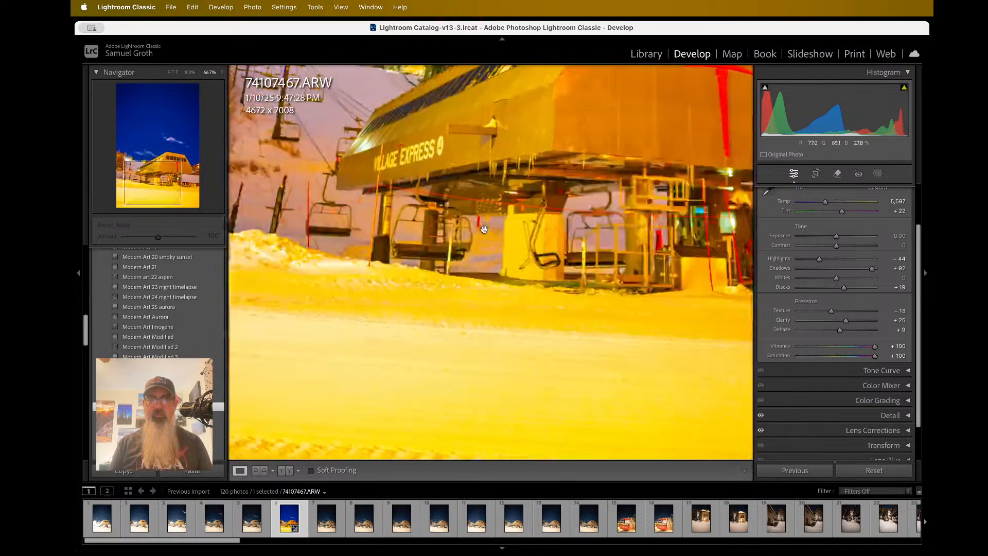
scroll(432, 313, "up", 5)
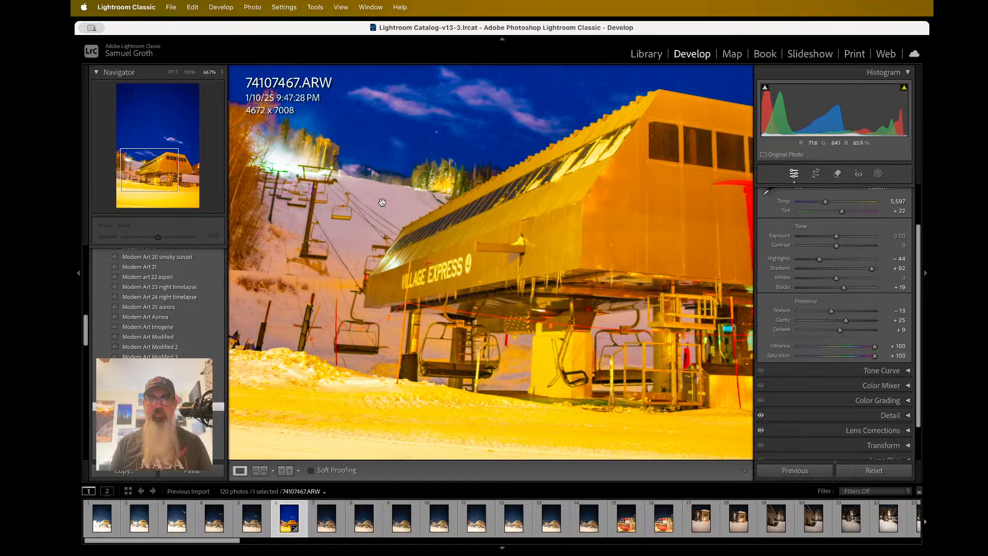
scroll(382, 202, "left", 3)
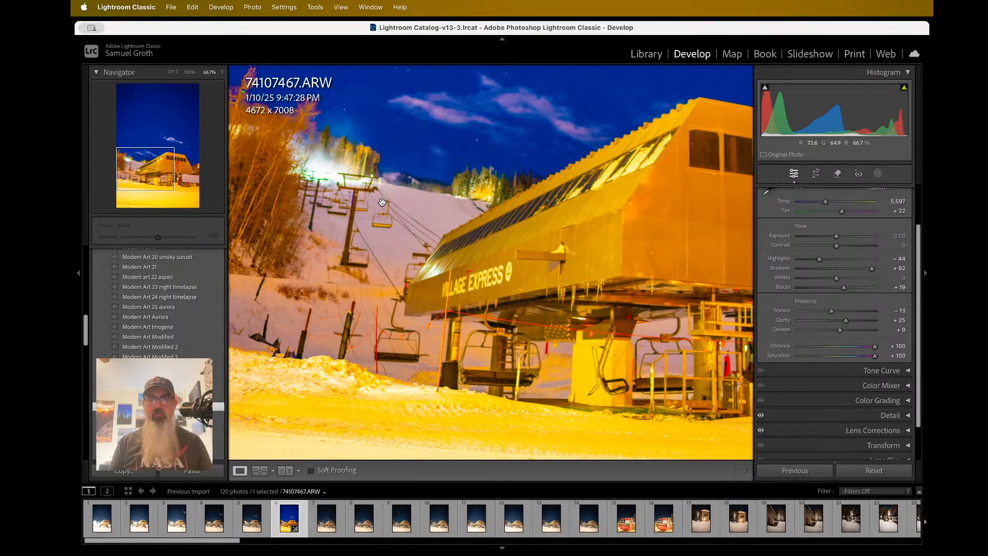
key("super+minus")
key("super+minus")
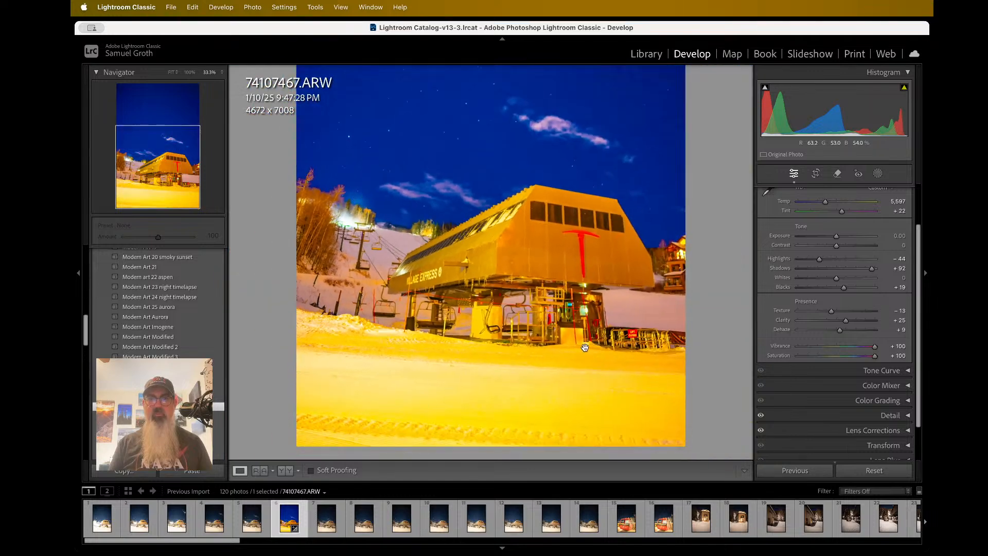
left_click(640, 314)
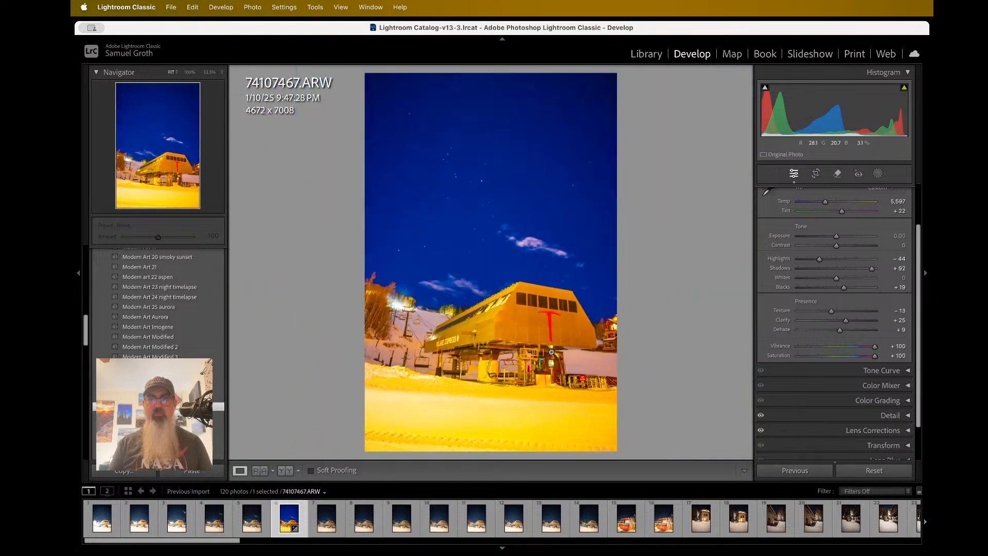
Examine the color on the station facade, the lit ski slope and the snow below it, returning to the full image.
left_click(551, 351)
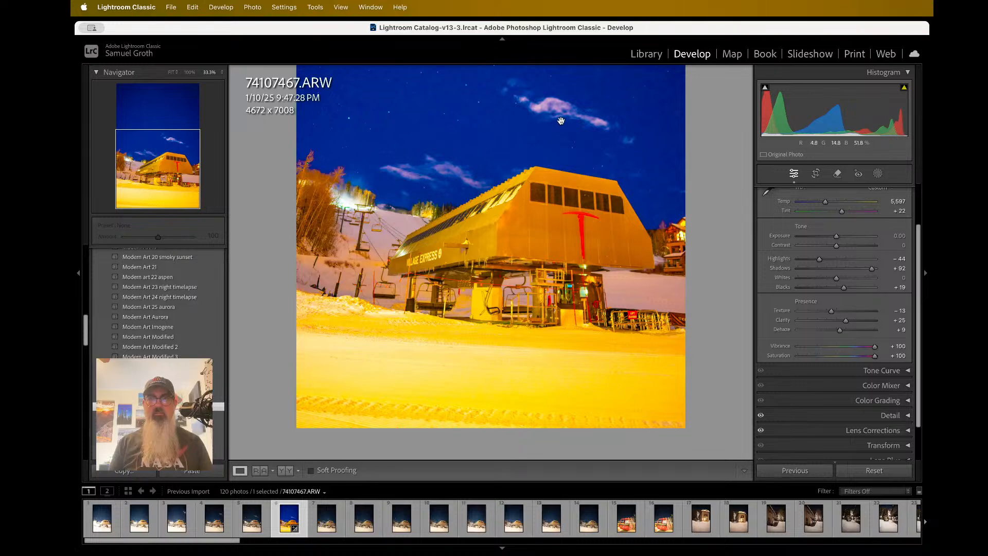
key("super+equal")
key("super+equal")
scroll(560, 120, "up", 3)
scroll(527, 100, "left", 4)
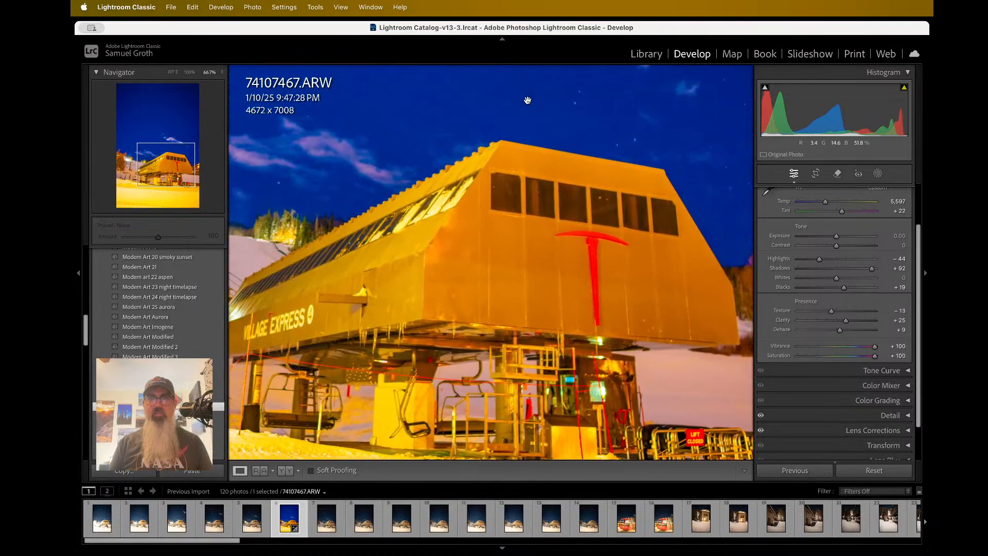
scroll(528, 100, "left", 5)
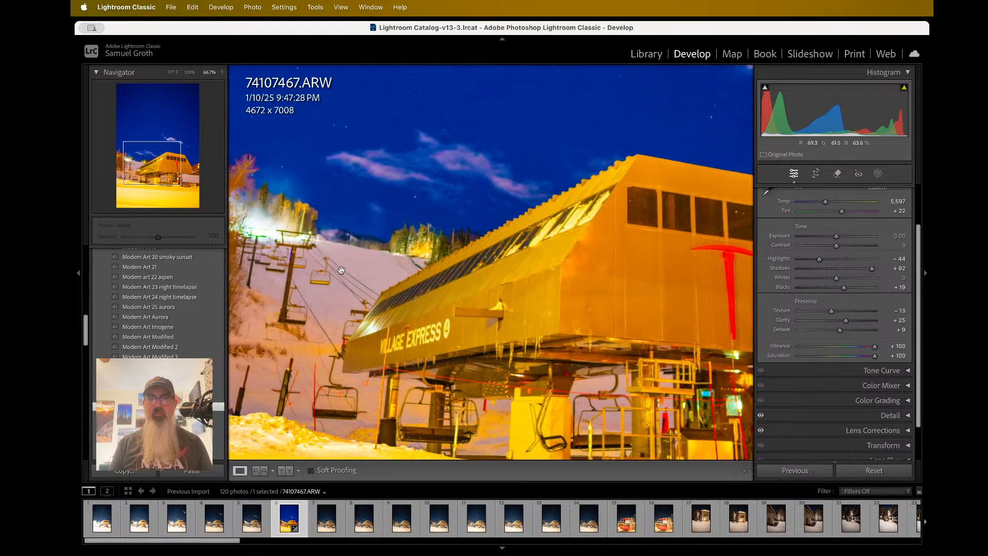
scroll(342, 271, "down", 5)
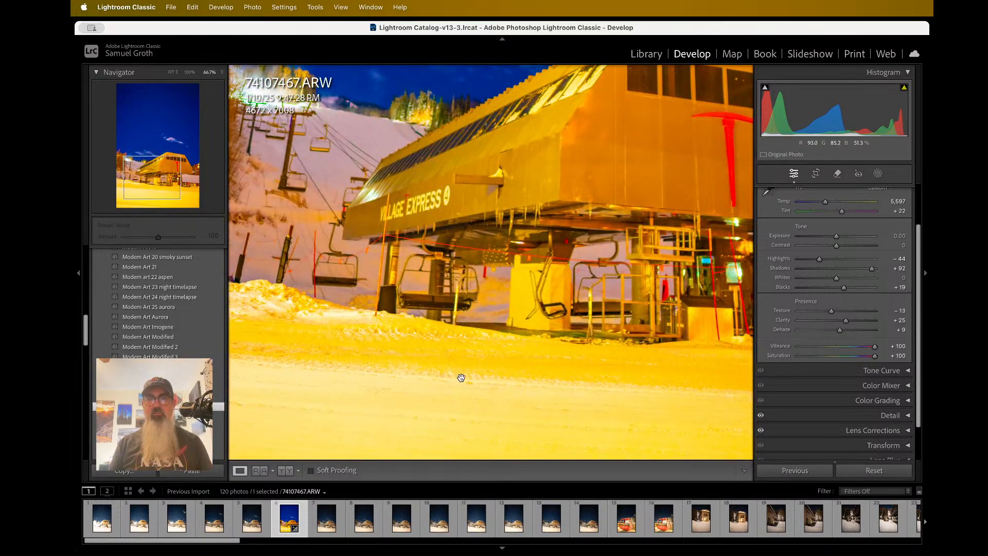
left_click(448, 393)
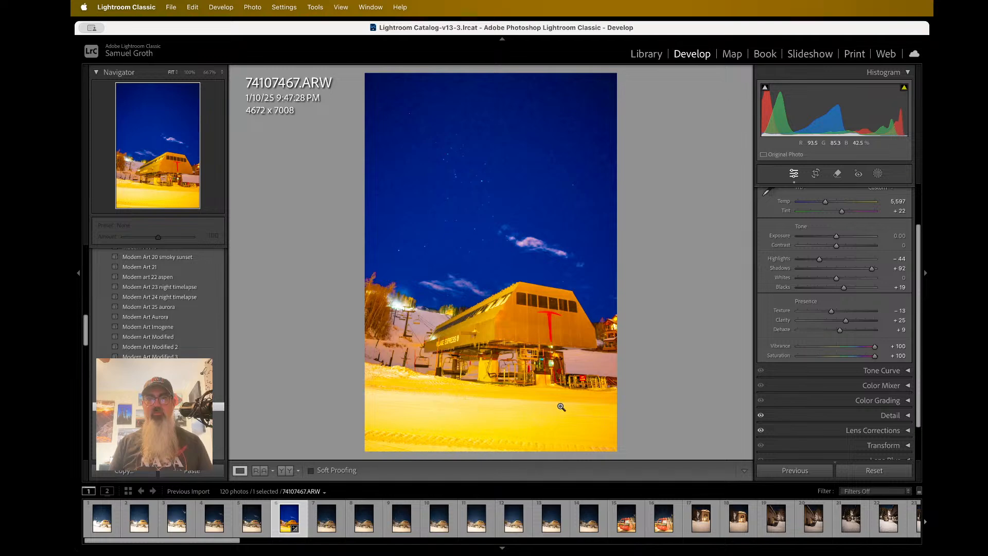
Compare the color cast of the foreground snow, the station's underside and the distant slope, returning to the full image.
left_click(484, 413)
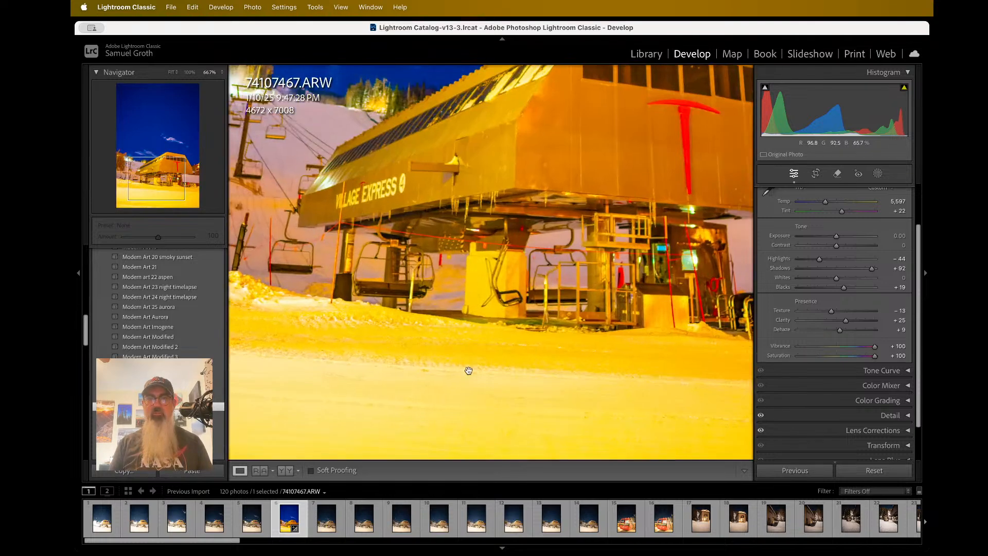
scroll(469, 371, "up", 3)
scroll(469, 371, "right", 5)
scroll(468, 371, "up", 1)
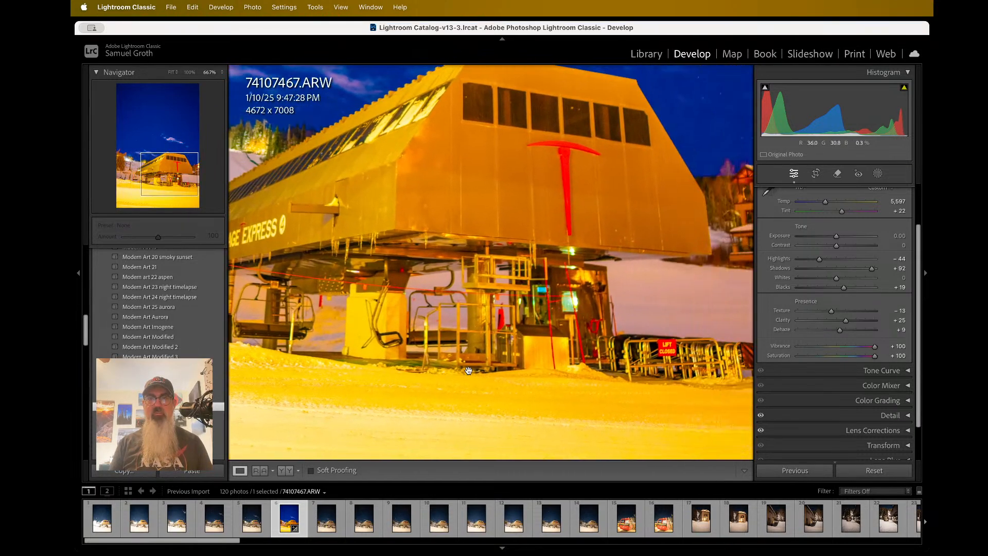
scroll(469, 370, "up", 5)
scroll(469, 371, "left", 6)
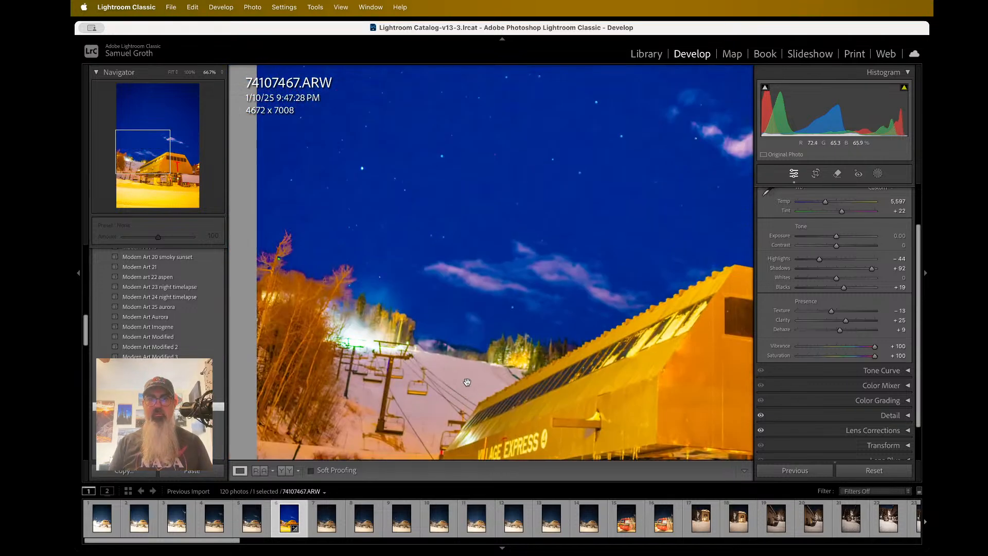
left_click(468, 382)
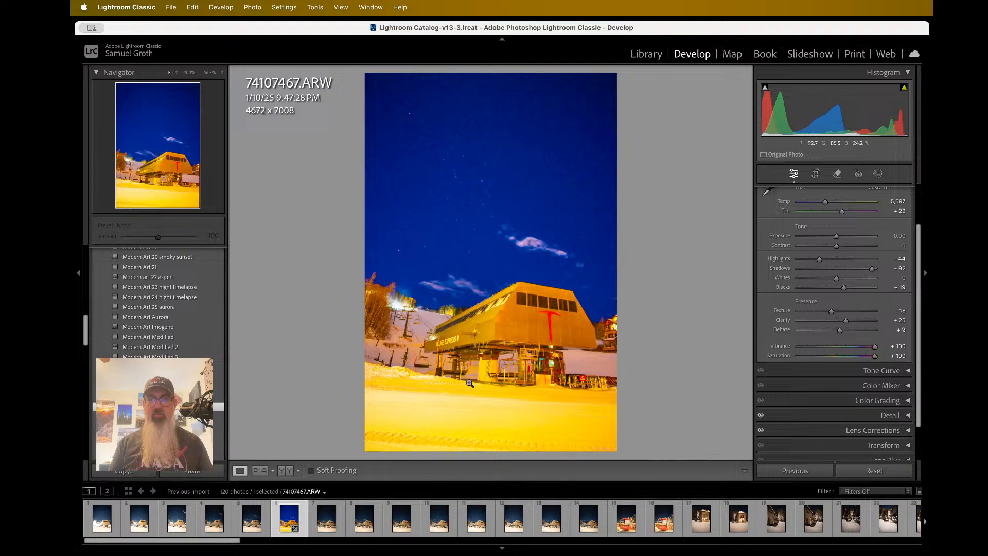
Fine-tune the white balance against a close view of the snowy slope, setting Tint to +19 and Temp to 5,878.
left_click(436, 345)
scroll(436, 345, "up", 5)
scroll(436, 346, "left", 3)
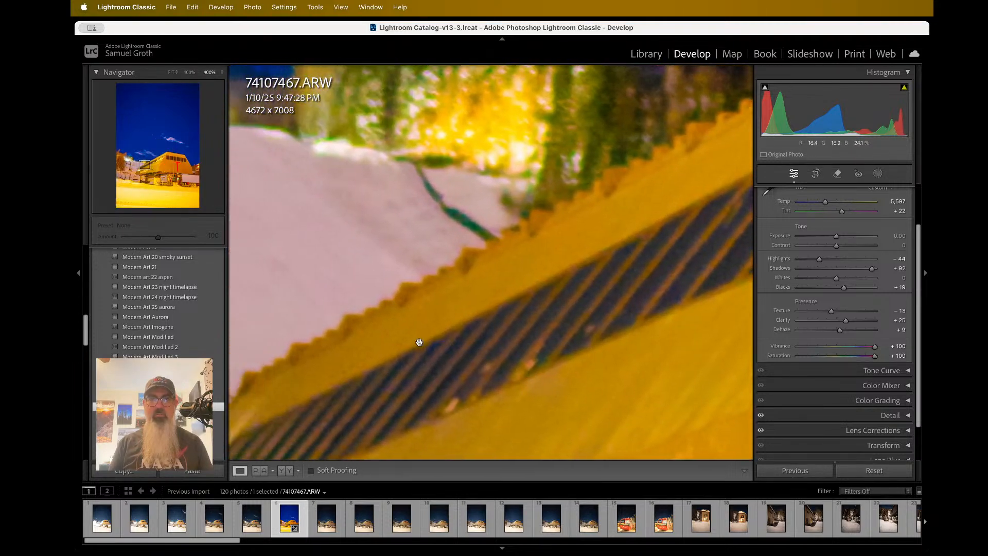
scroll(351, 259, "up", 4)
scroll(351, 259, "left", 3)
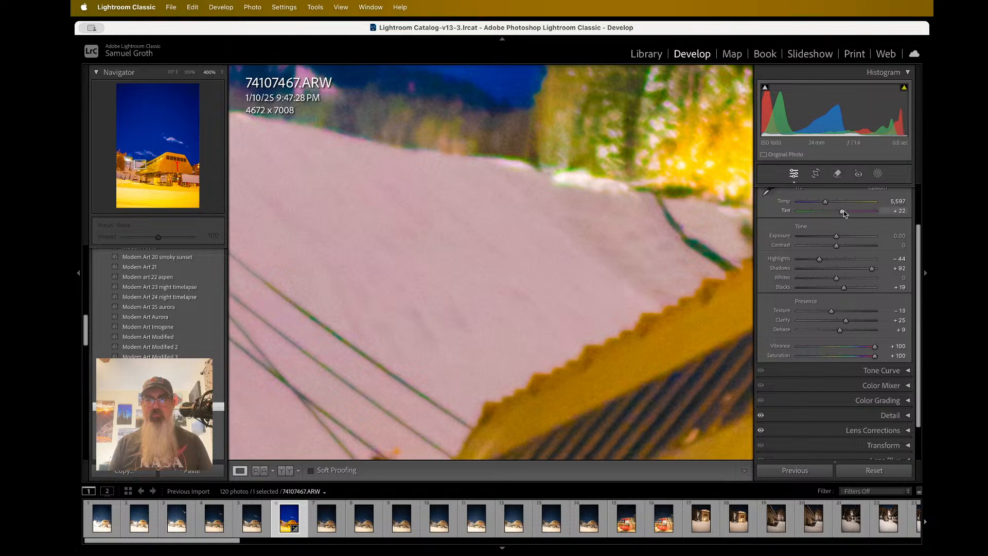
mouse_move(843, 212)
left_mouse_down()
mouse_move(856, 212)
mouse_move(843, 214)
left_mouse_up()
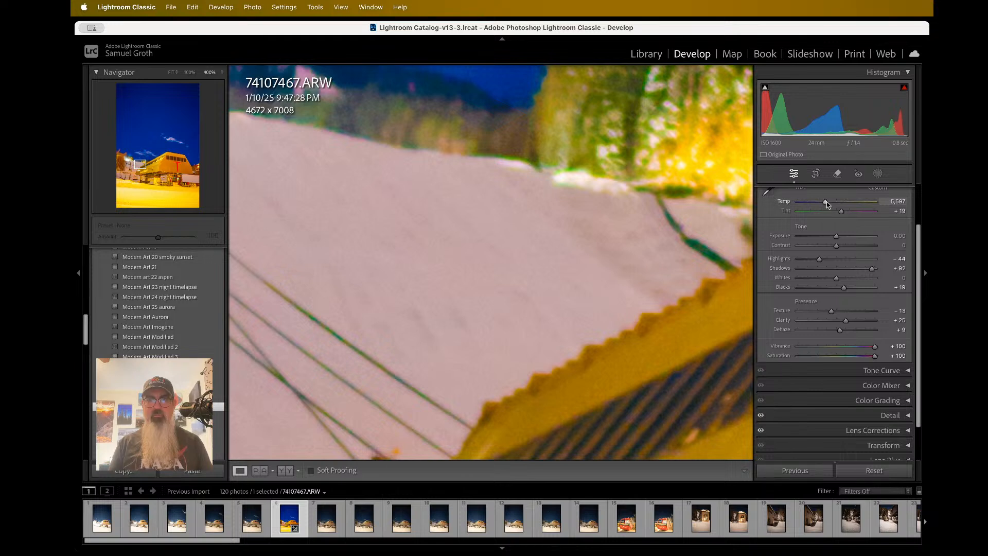
left_click_drag(827, 205, 830, 205)
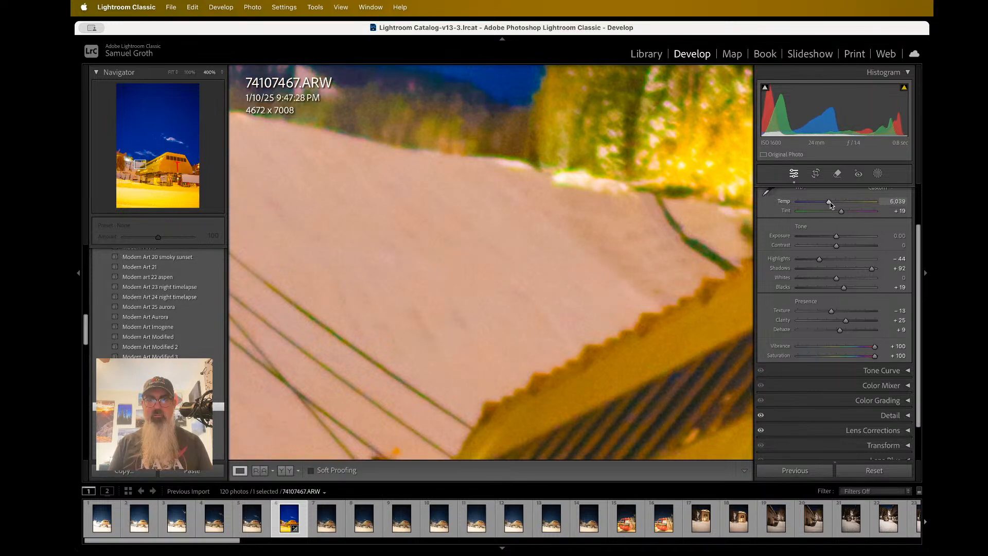
left_click(575, 210)
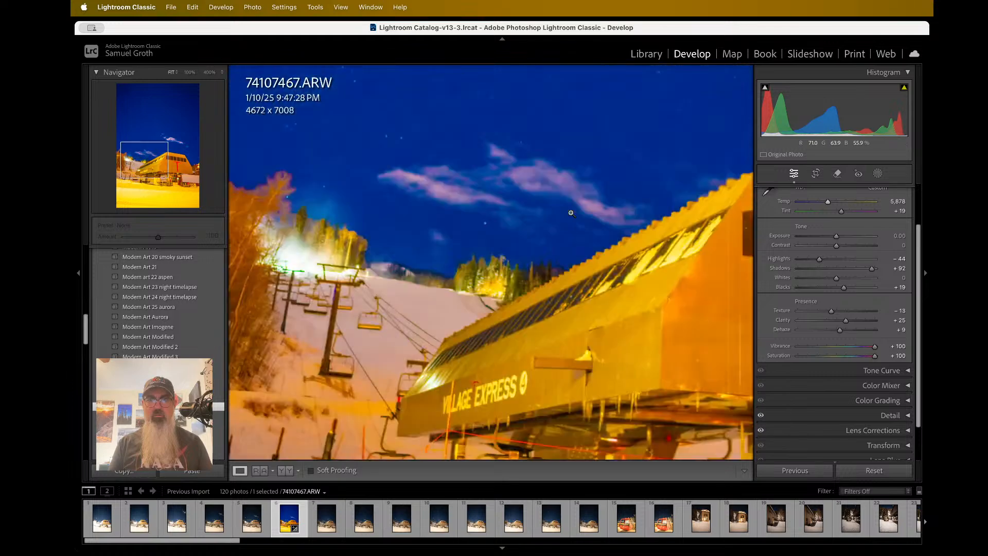
Check the color of the lit trees, clouds, snow slope and lift cables at high magnification, ending on the full image.
left_click(444, 313)
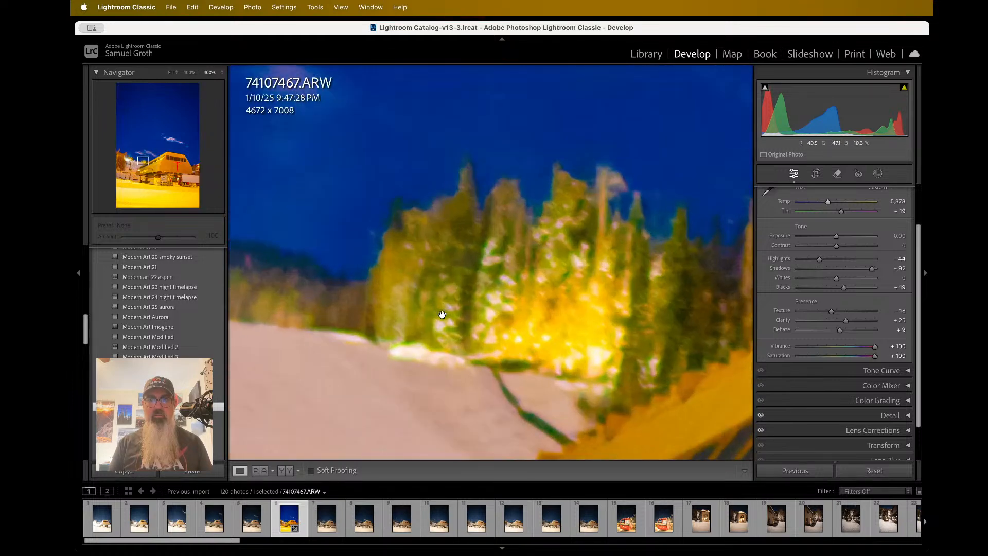
scroll(371, 406, "left", 5)
scroll(372, 406, "up", 8)
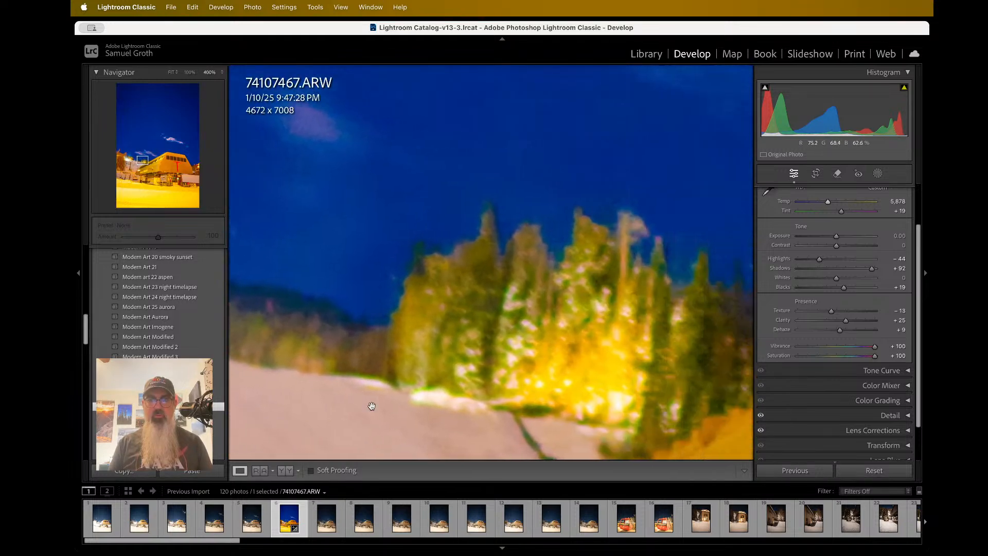
scroll(371, 406, "up", 2)
scroll(371, 406, "right", 6)
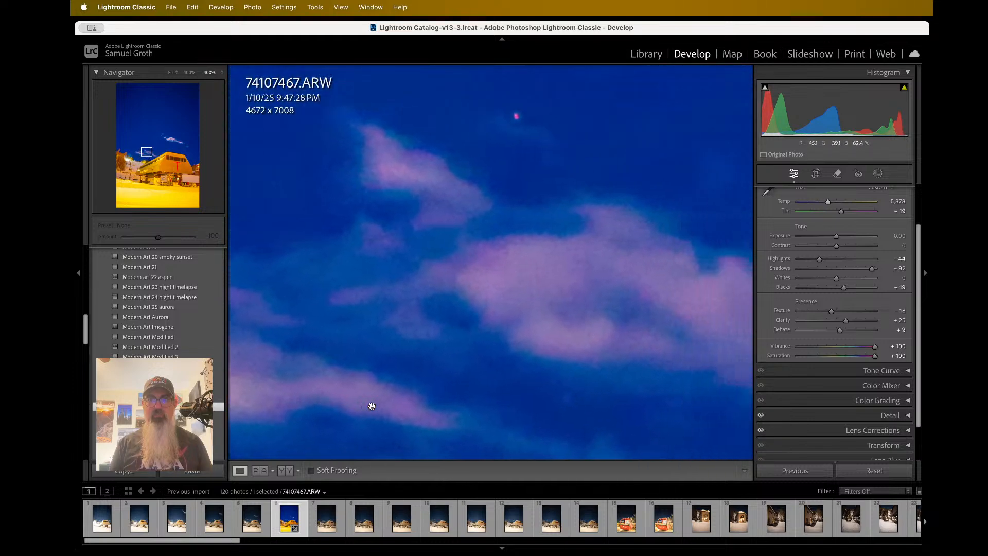
scroll(532, 336, "down", 10)
scroll(533, 336, "left", 8)
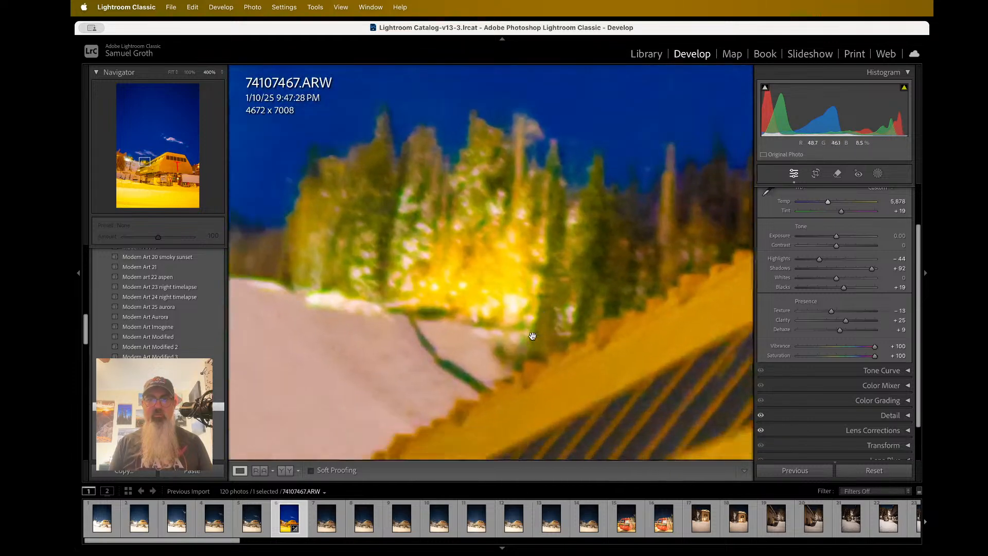
scroll(533, 336, "down", 8)
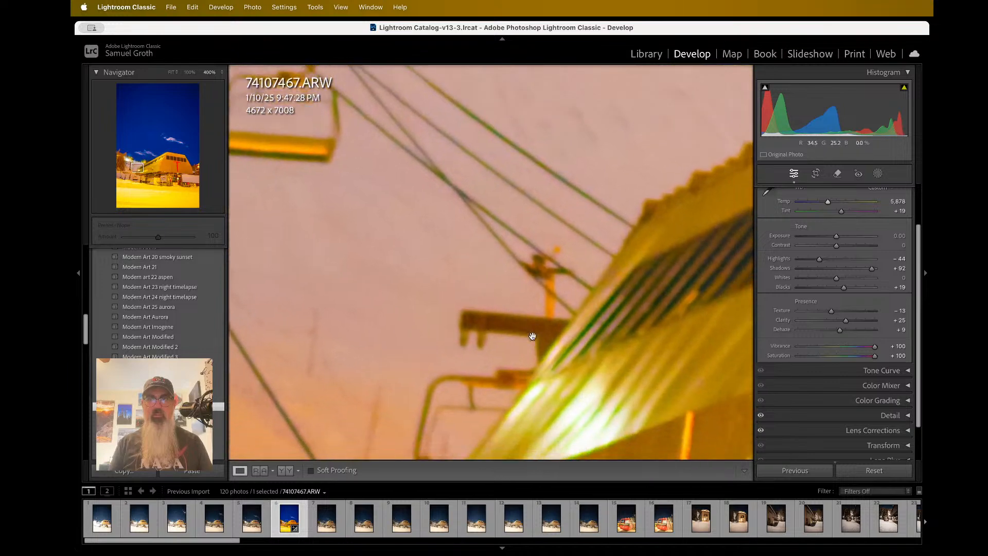
left_click(533, 336)
Reduce the photo's Vibrance to +21 and Saturation to +33.
left_click(846, 347)
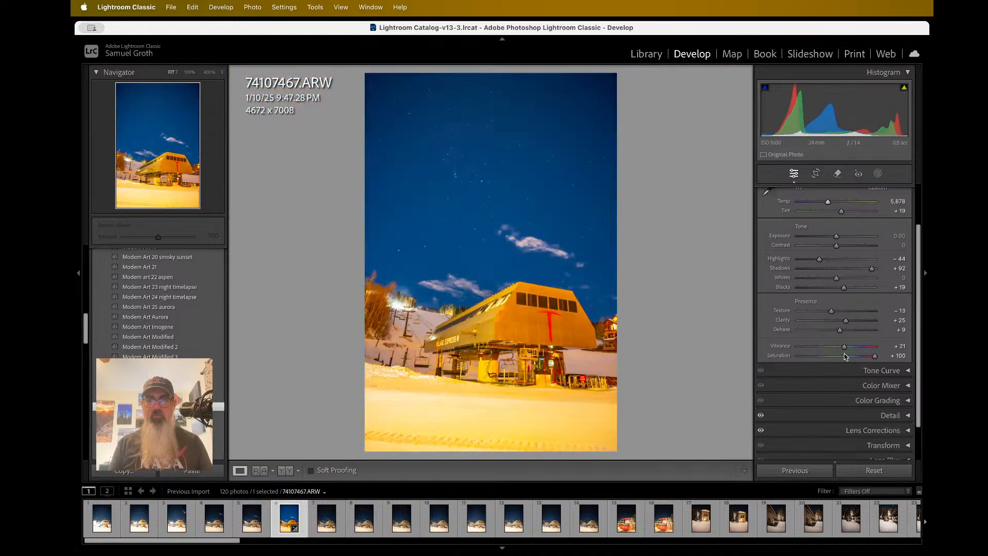
left_click(846, 357)
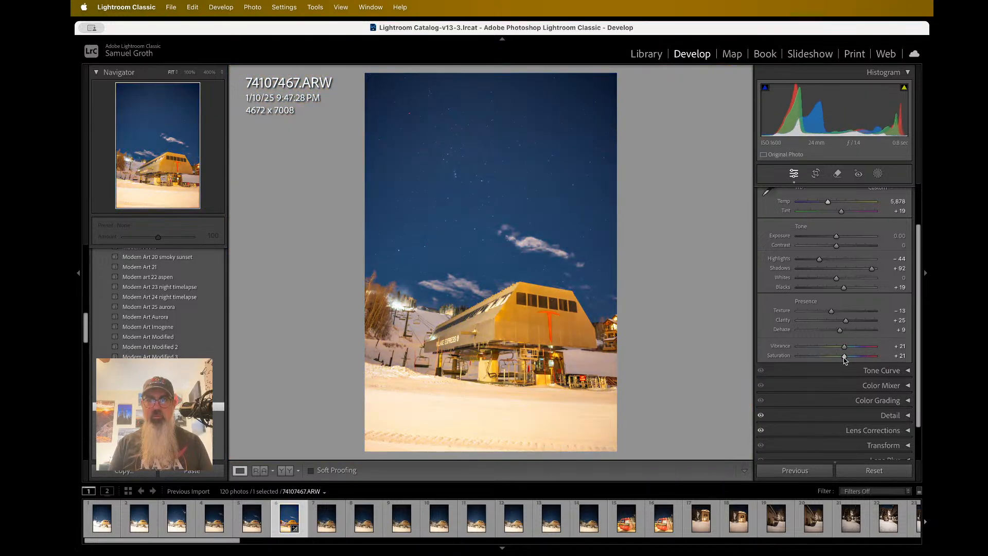
left_click_drag(845, 360, 848, 361)
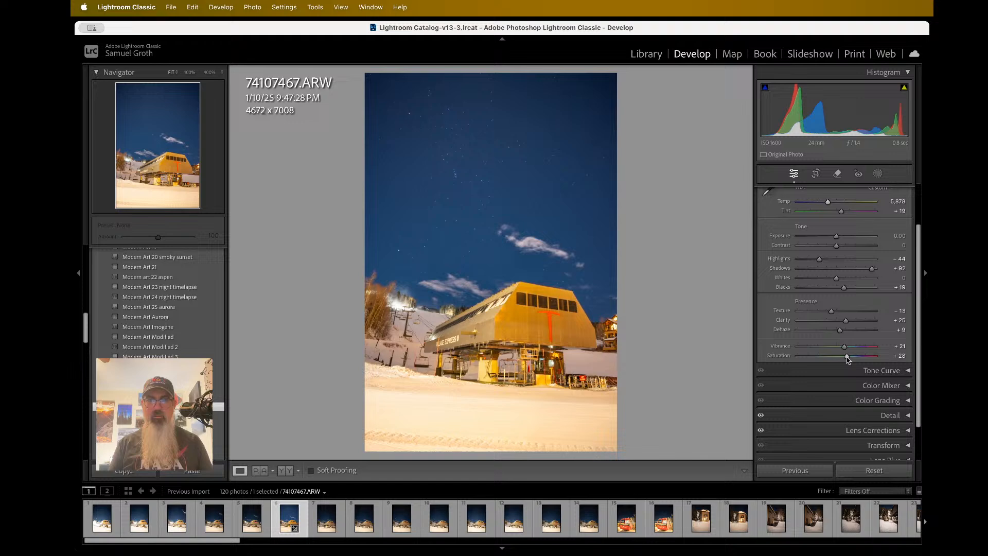
left_click(499, 316)
left_click(501, 316)
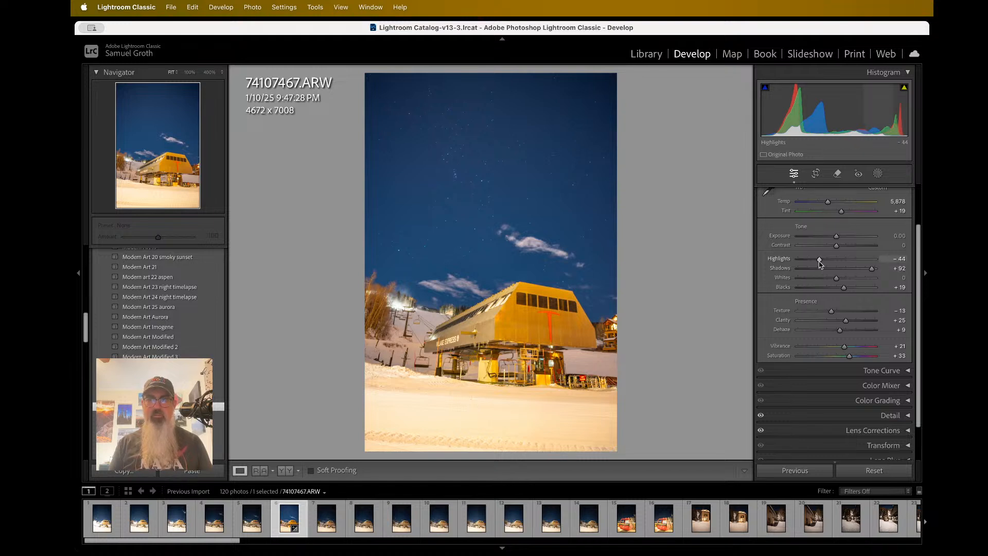
Lower the photo's Highlights to -100 and set Shadows to +44.
left_click_drag(821, 263, 767, 258)
left_click(842, 269)
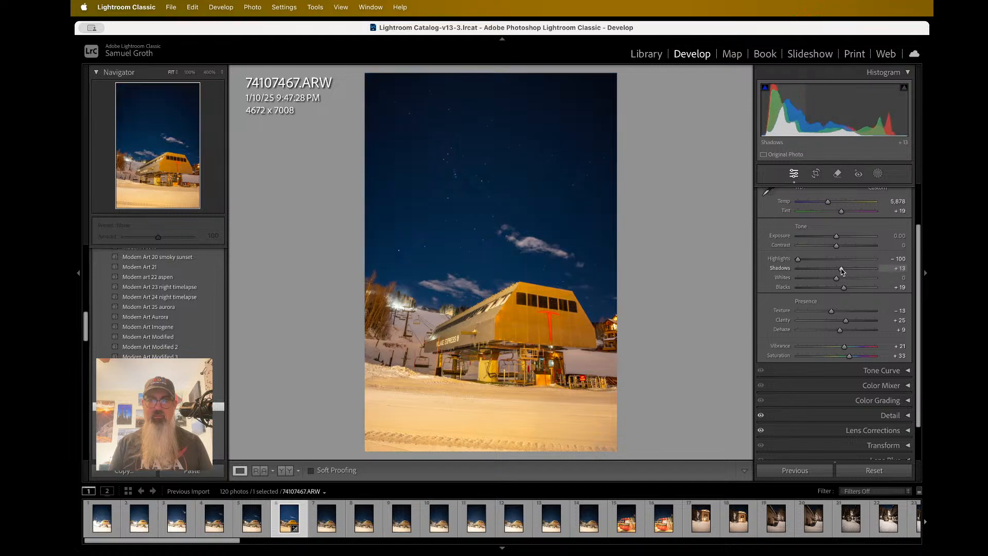
left_click_drag(842, 269, 854, 269)
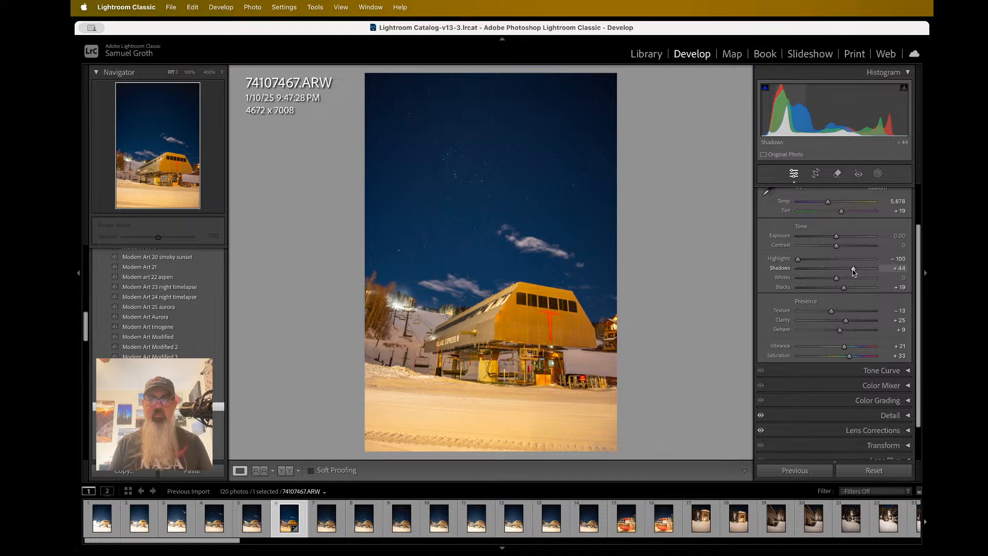
Inspect the foreground snow and the area beneath the lift station at 66.7% magnification.
left_click(487, 409)
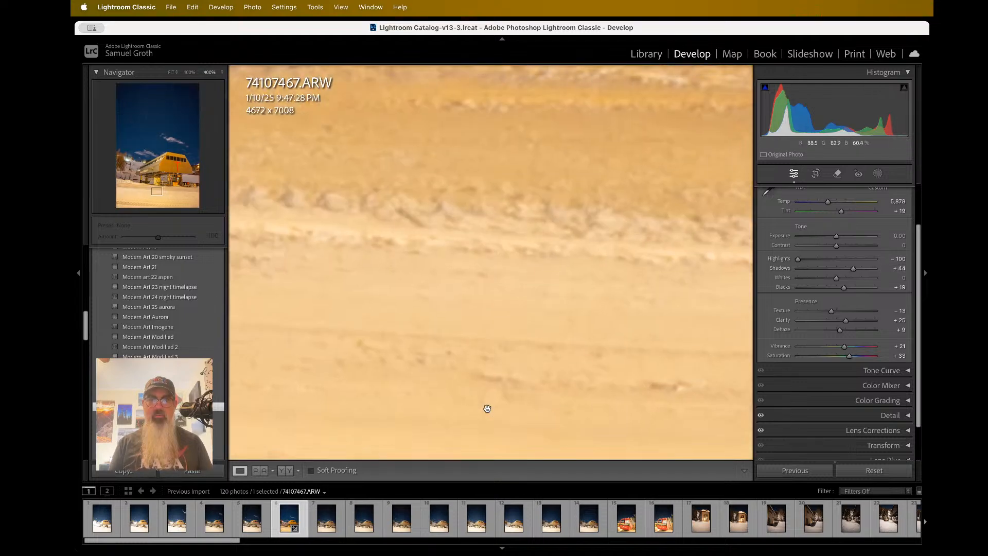
key("super+minus")
key("super+minus")
key("super+minus")
key("super+minus")
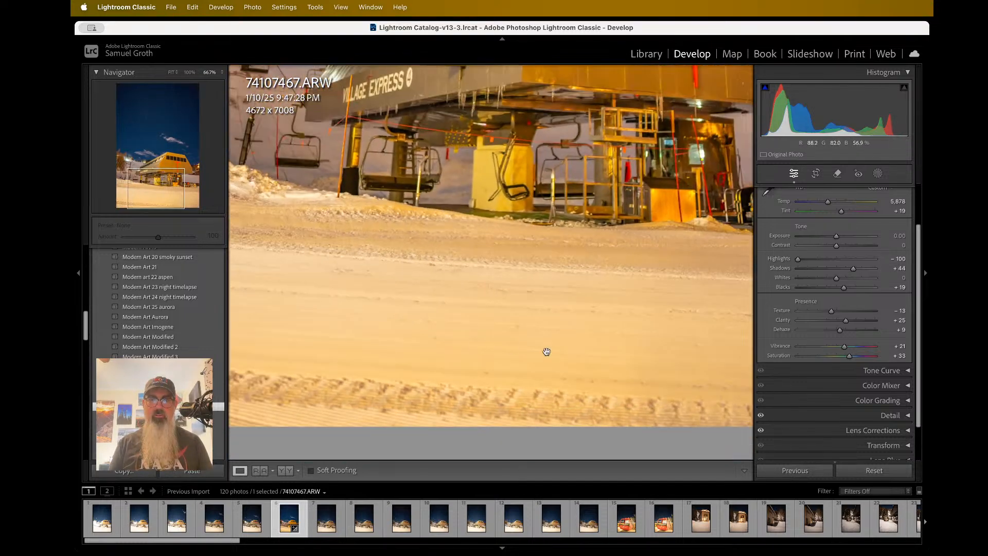
scroll(446, 319, "left", 5)
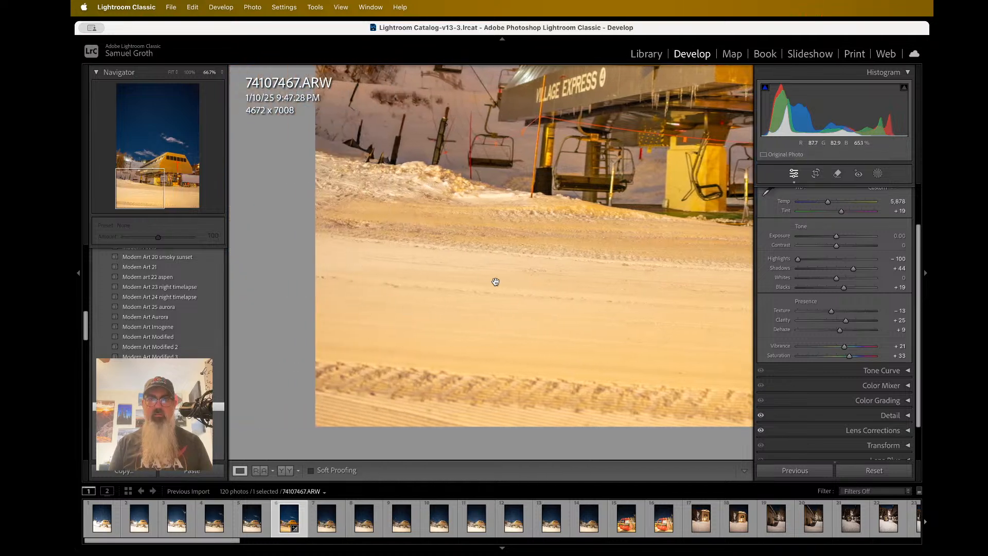
scroll(478, 306, "right", 6)
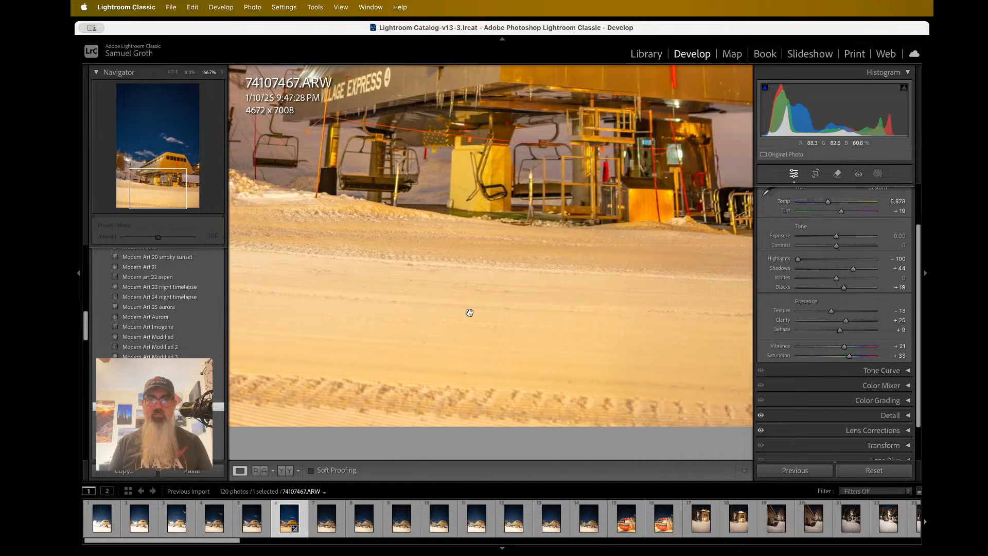
Inspect the lift station and the starry sky at 66.7% magnification, ending on the full image.
scroll(580, 295, "up", 10)
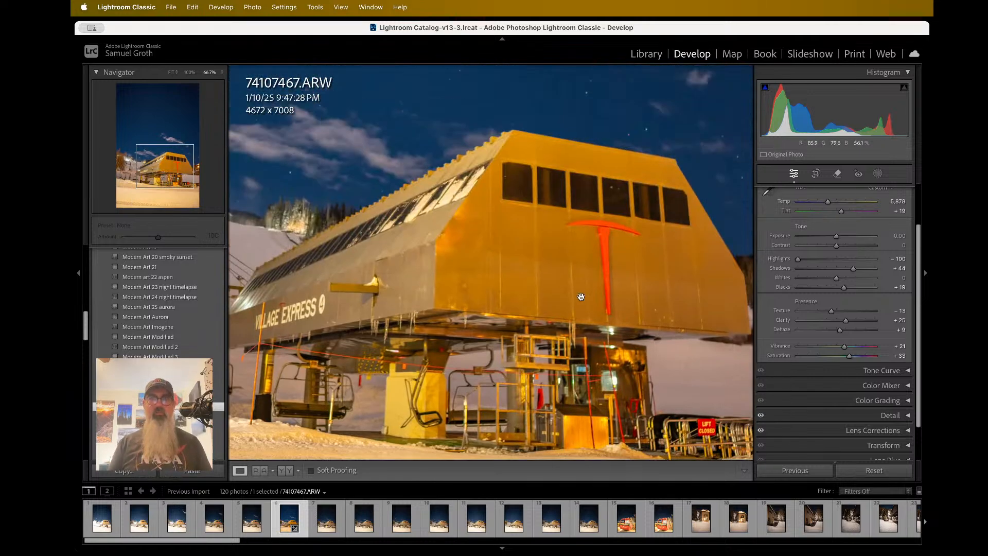
left_click(579, 297)
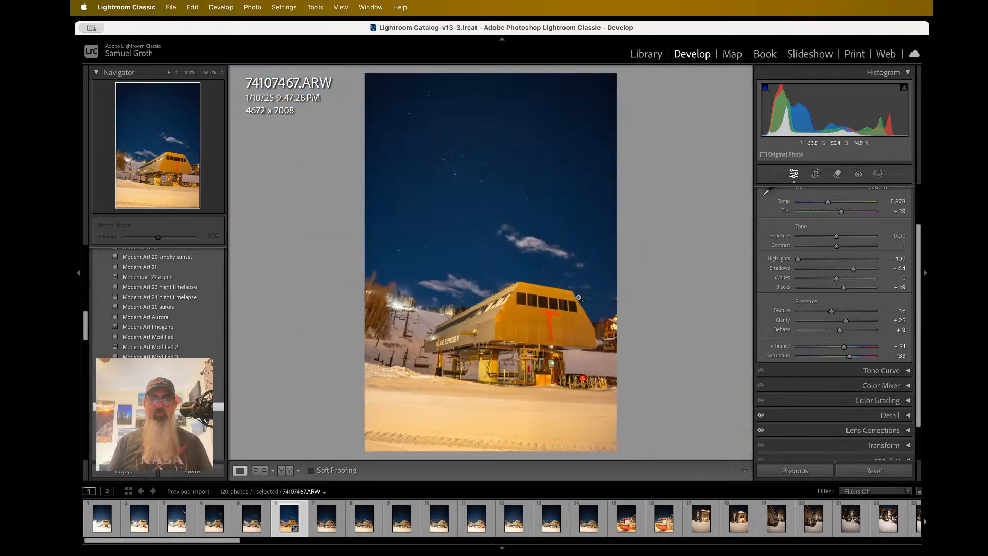
left_click(446, 162)
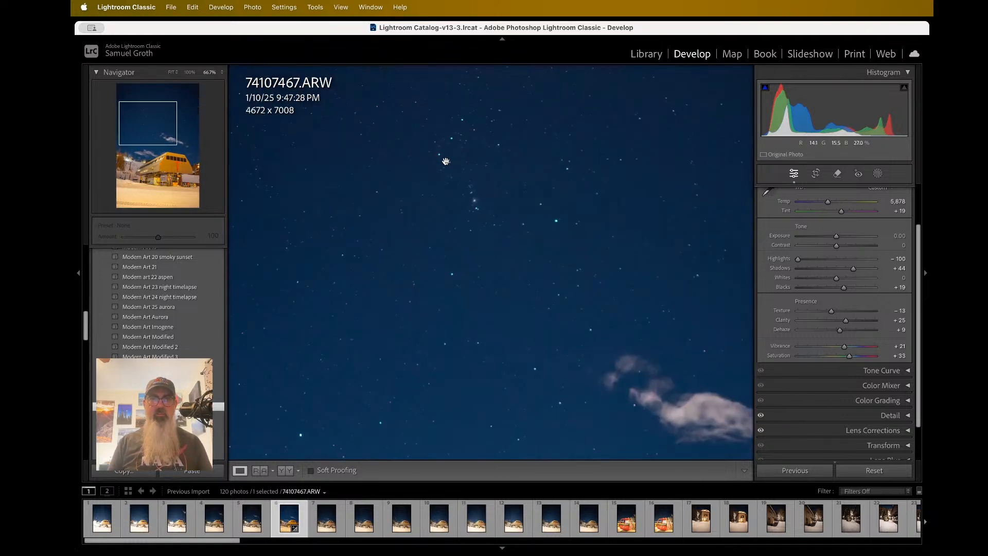
scroll(507, 196, "up", 5)
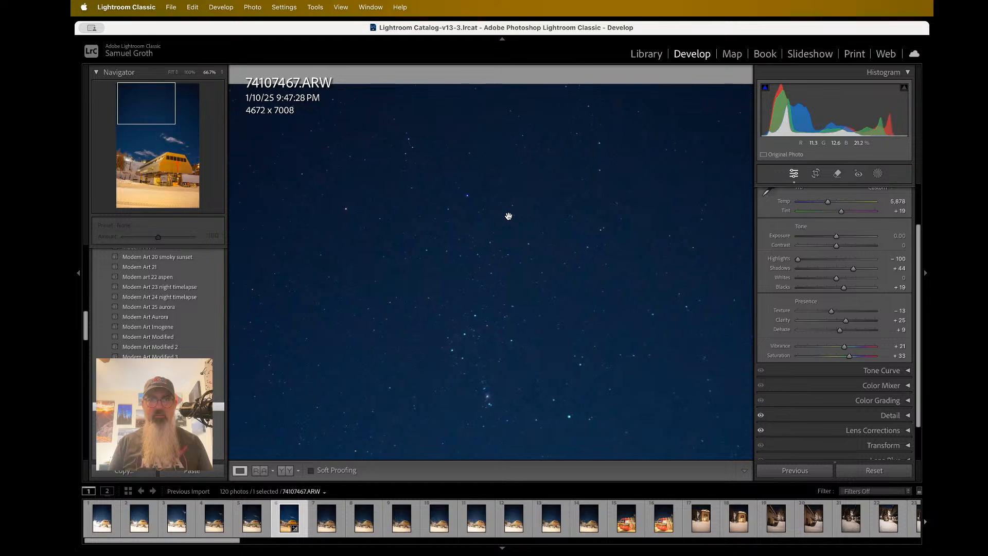
scroll(508, 216, "down", 5)
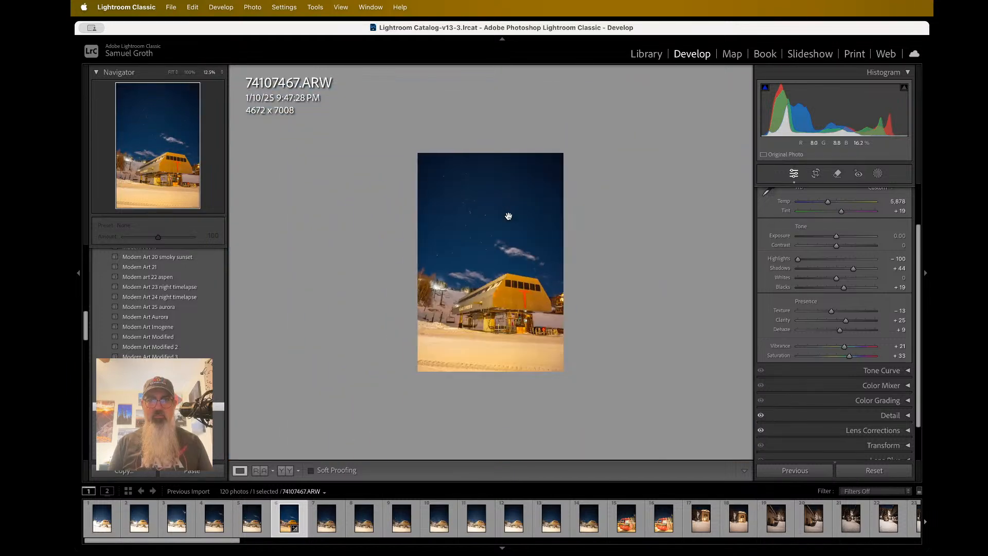
left_click(514, 236)
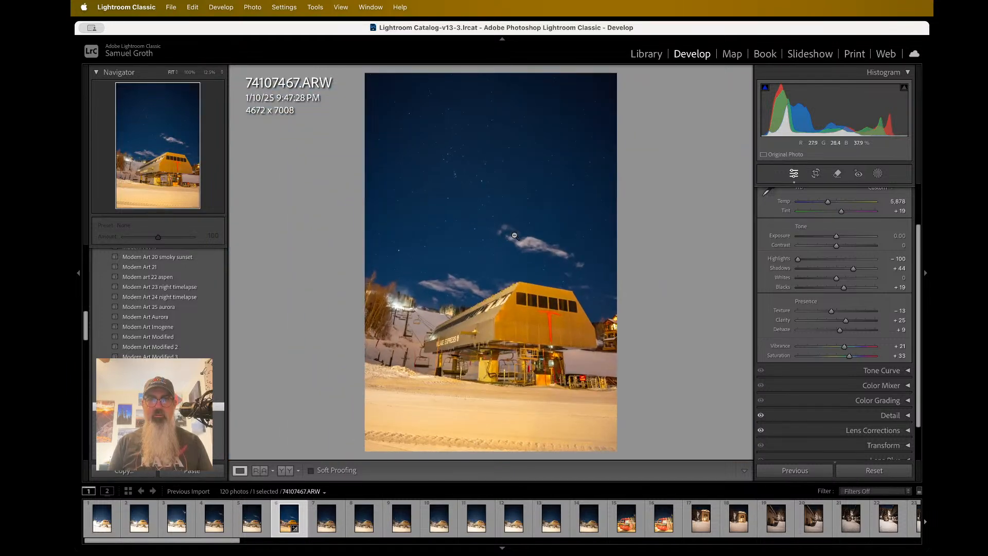
left_click(515, 235)
left_click(429, 168)
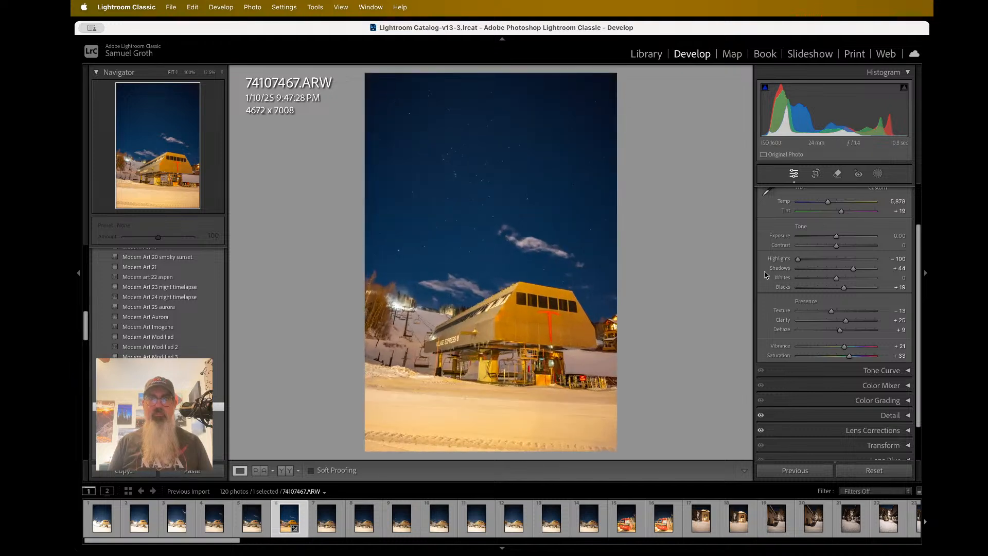
Expand the Lens Corrections and Effects settings and review the lens profile and Post-Crop Vignetting options.
scroll(832, 324, "down", 2)
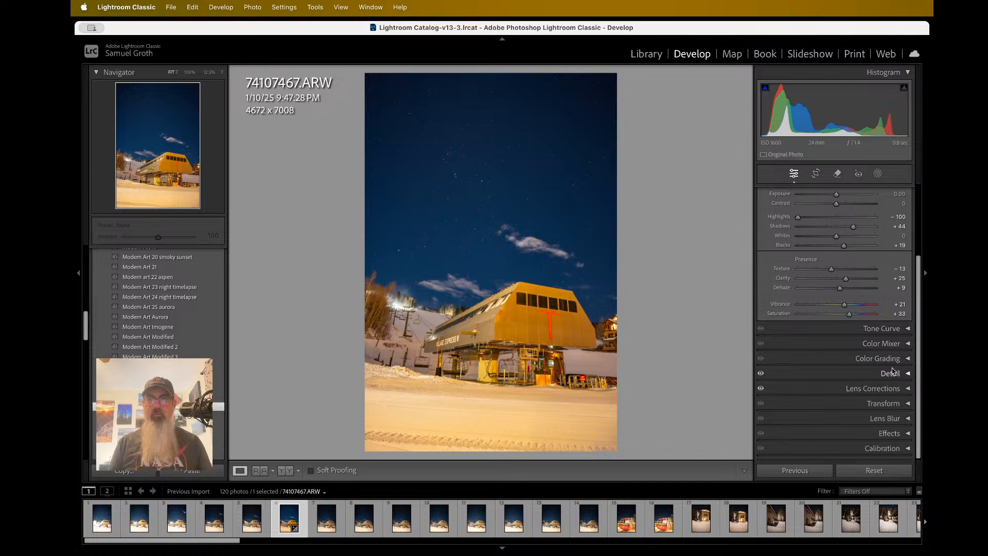
left_click(891, 389)
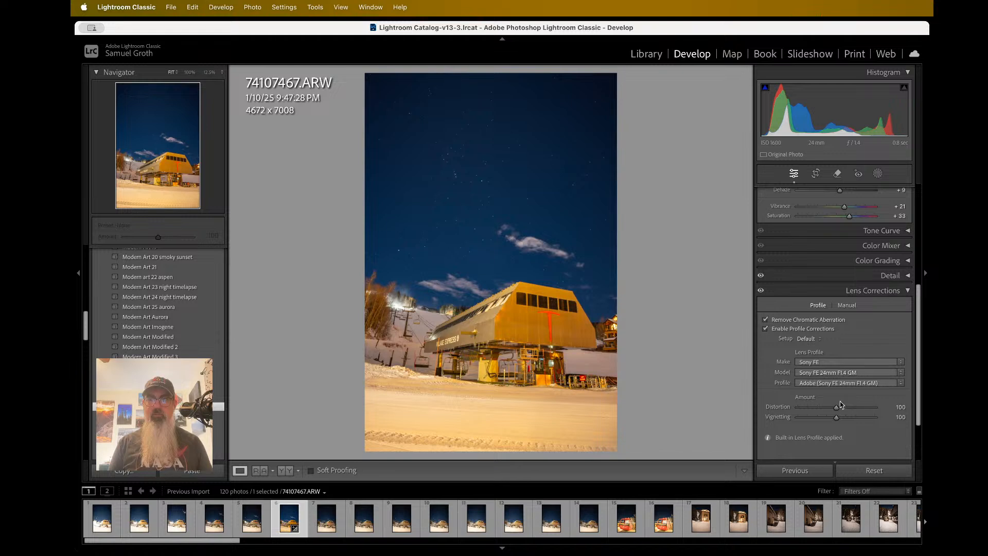
scroll(840, 414, "down", 3)
scroll(842, 417, "down", 1)
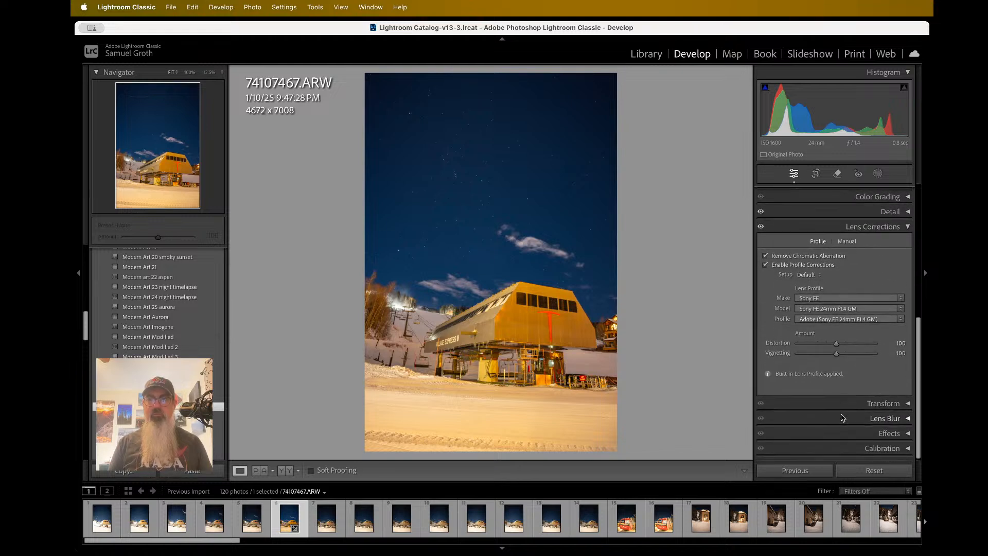
left_click(879, 440)
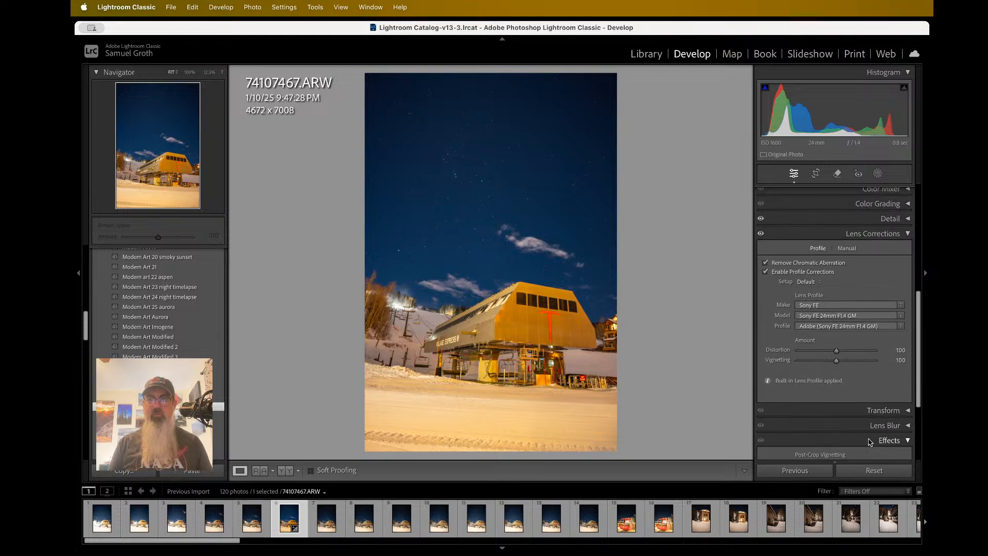
scroll(835, 373, "down", 1)
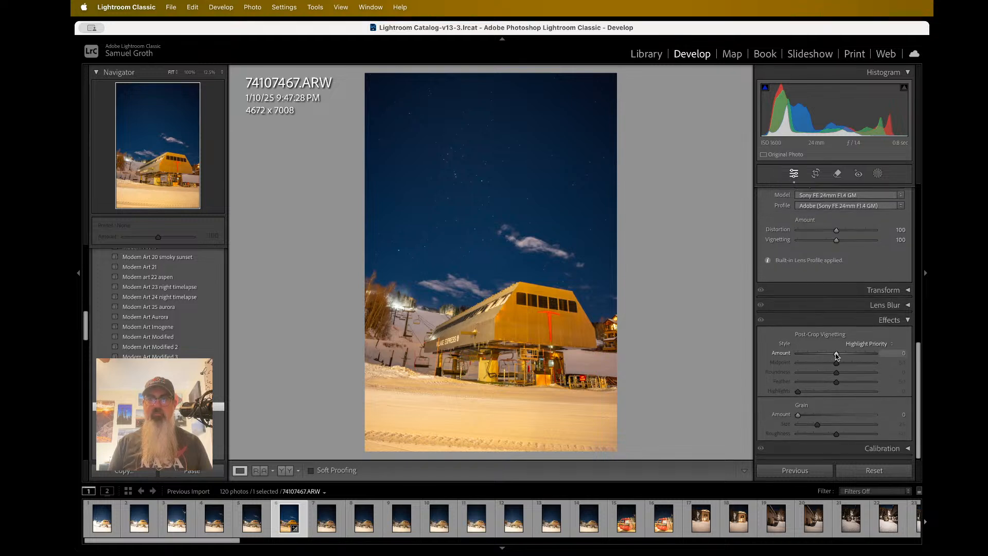
scroll(836, 354, "up", 5)
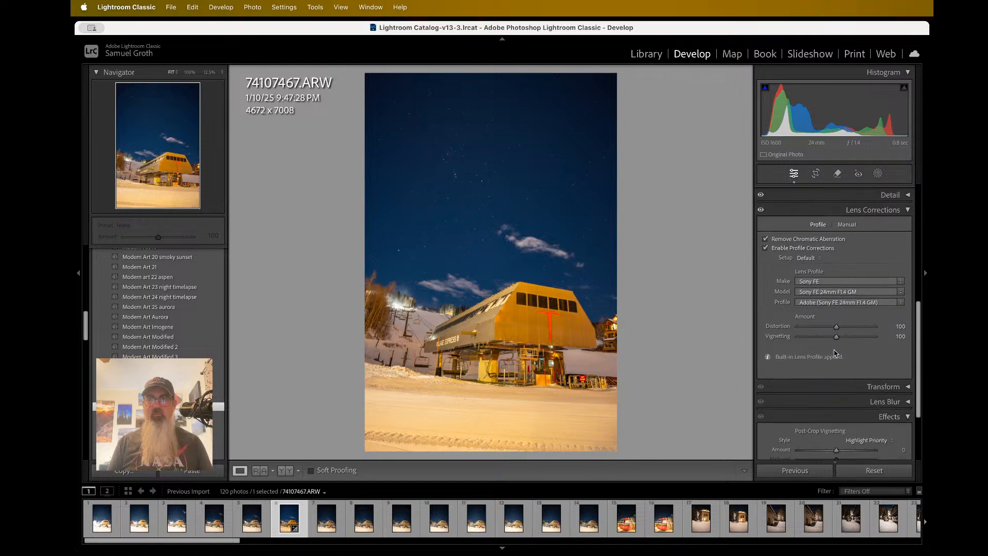
Compare the photo with profile corrections off and on, and set the lens profile's Vignetting amount to 200.
left_click(801, 251)
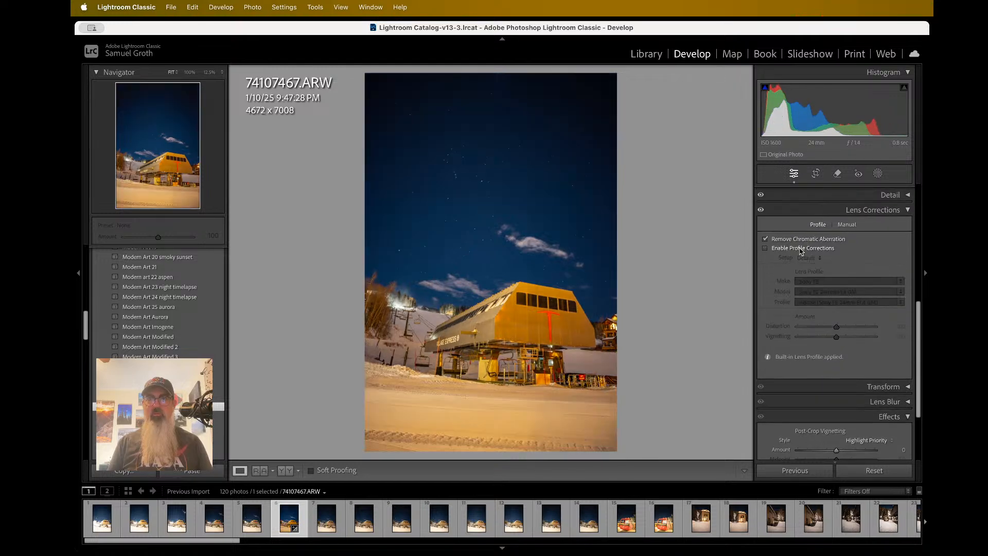
scroll(796, 319, "down", 3)
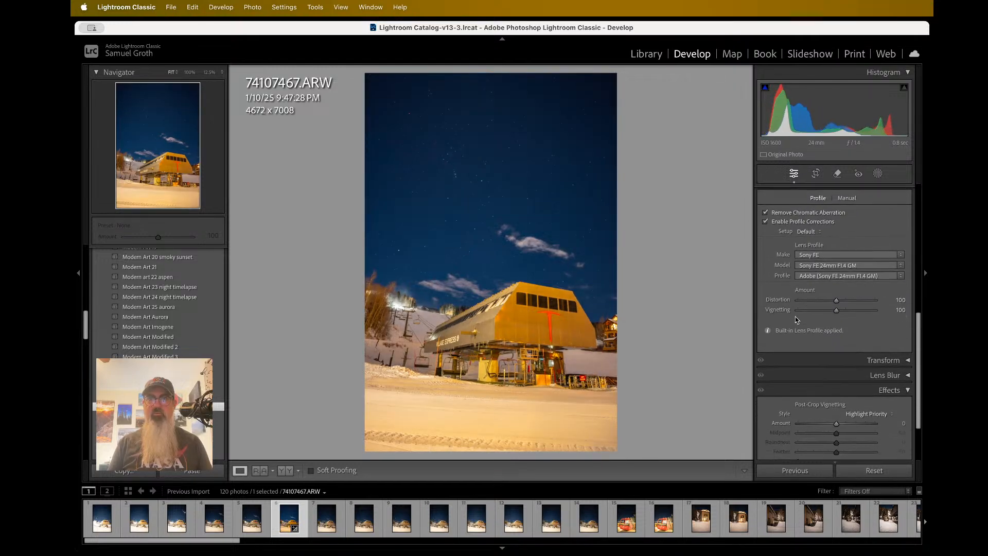
scroll(797, 320, "up", 1)
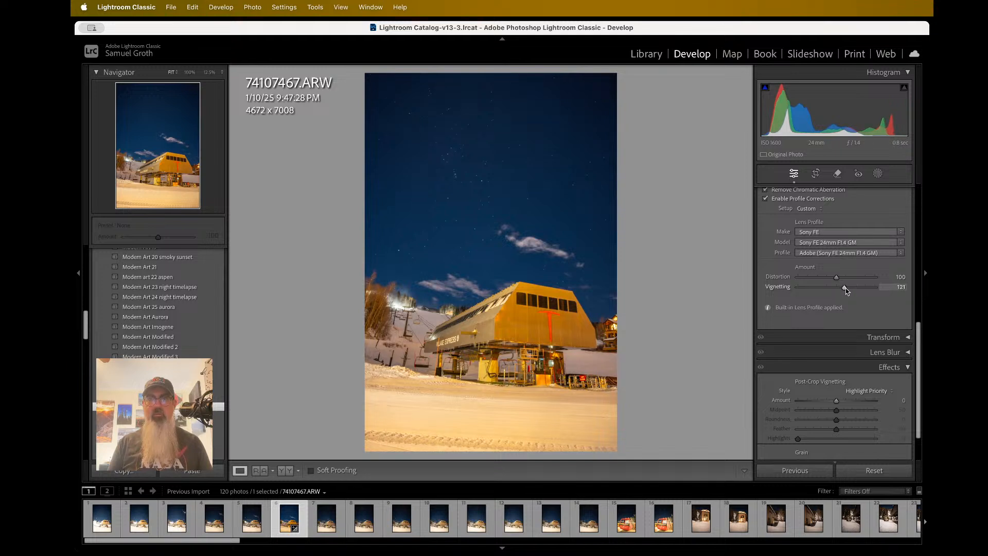
mouse_move(865, 295)
left_mouse_down()
mouse_move(884, 294)
mouse_move(858, 290)
mouse_move(877, 289)
left_mouse_up()
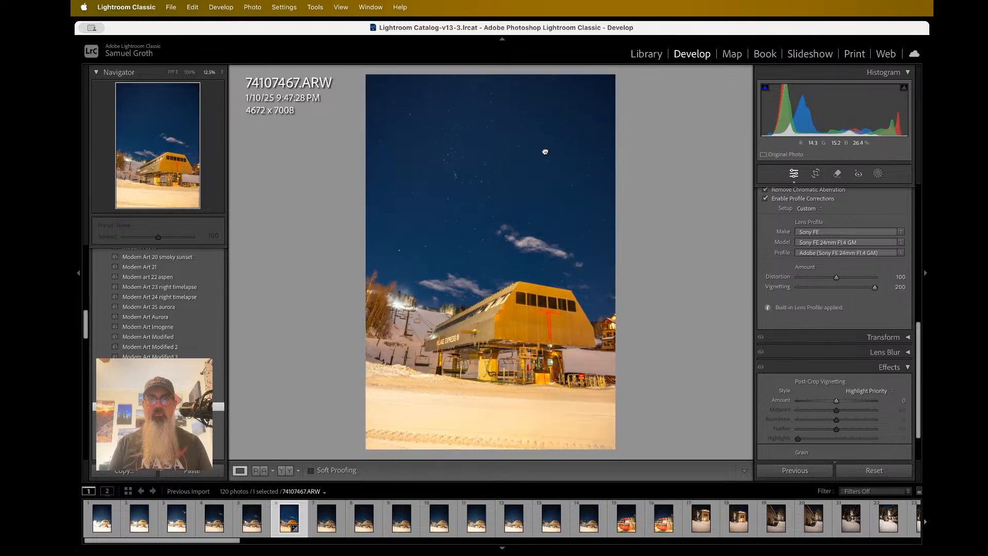
Examine the sky's corners, the stars and the foreground snow at several magnifications, ending on the full image.
left_click(470, 200)
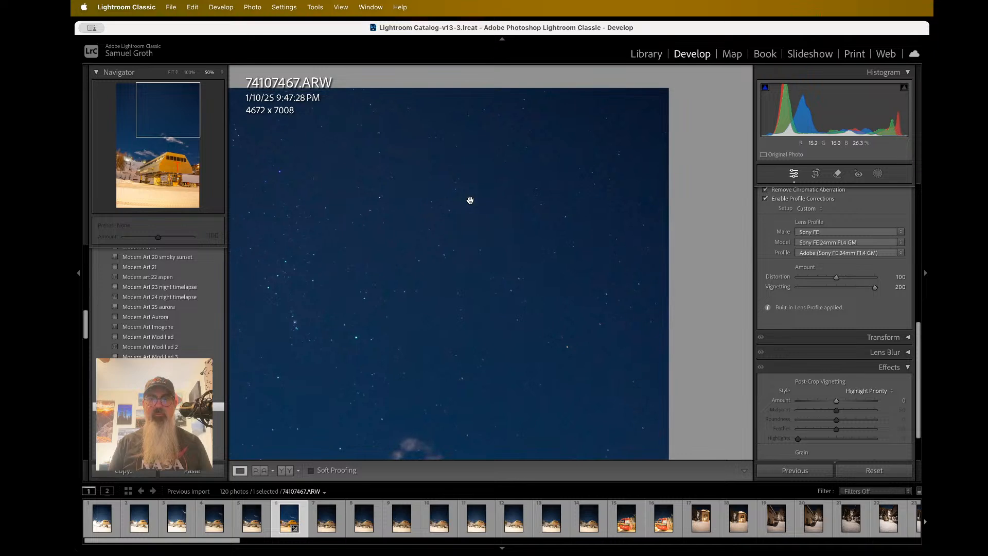
scroll(470, 200, "down", 10)
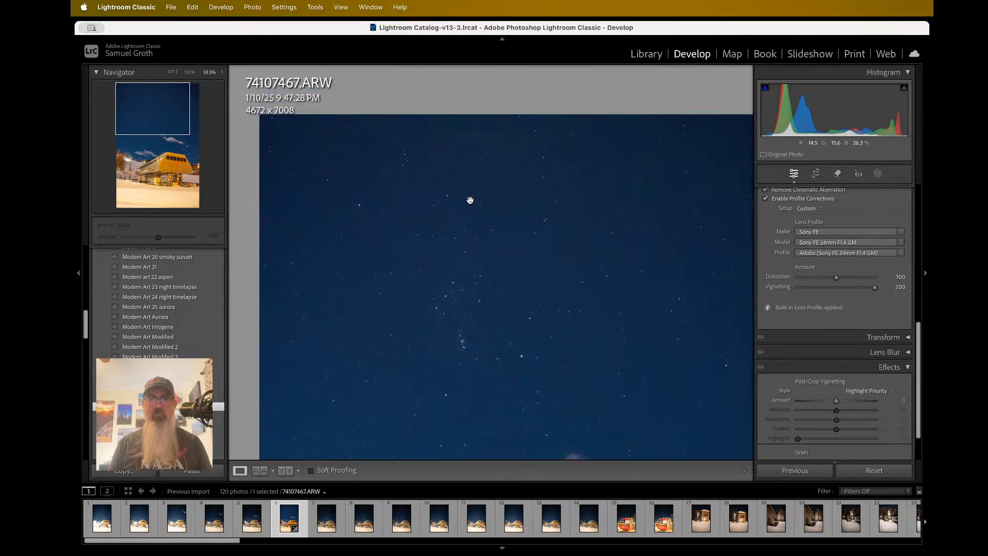
scroll(465, 278, "up", 8)
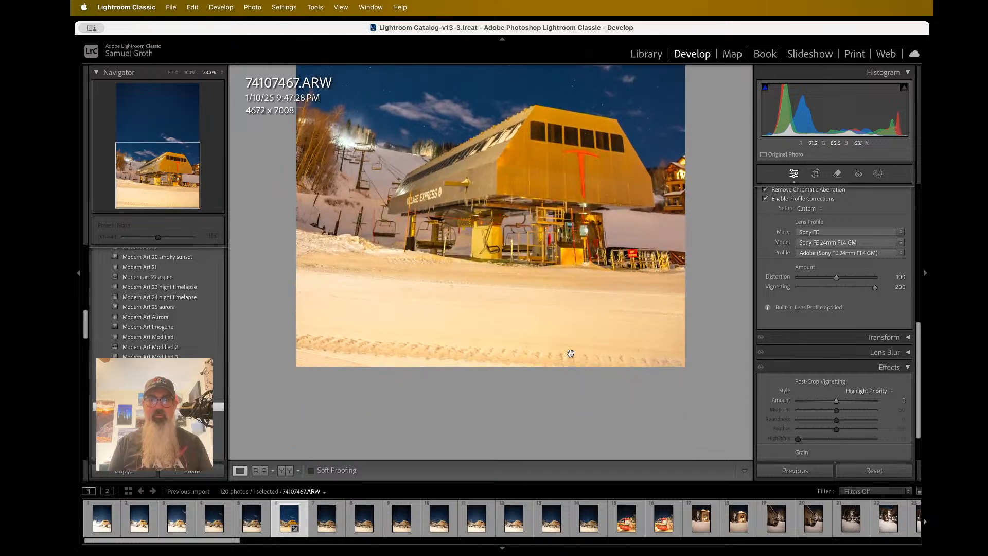
scroll(584, 355, "down", 3)
scroll(585, 355, "down", 2)
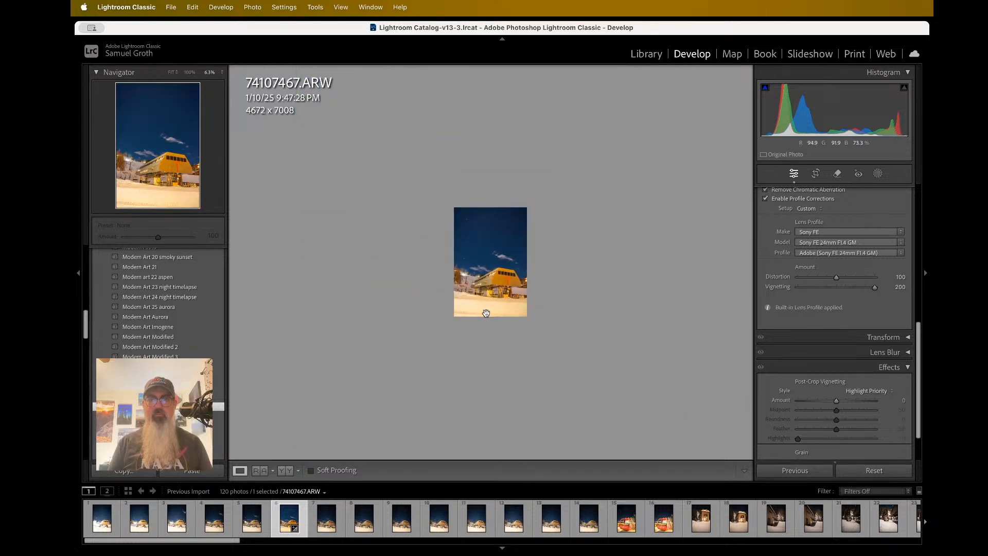
scroll(486, 311, "up", 8)
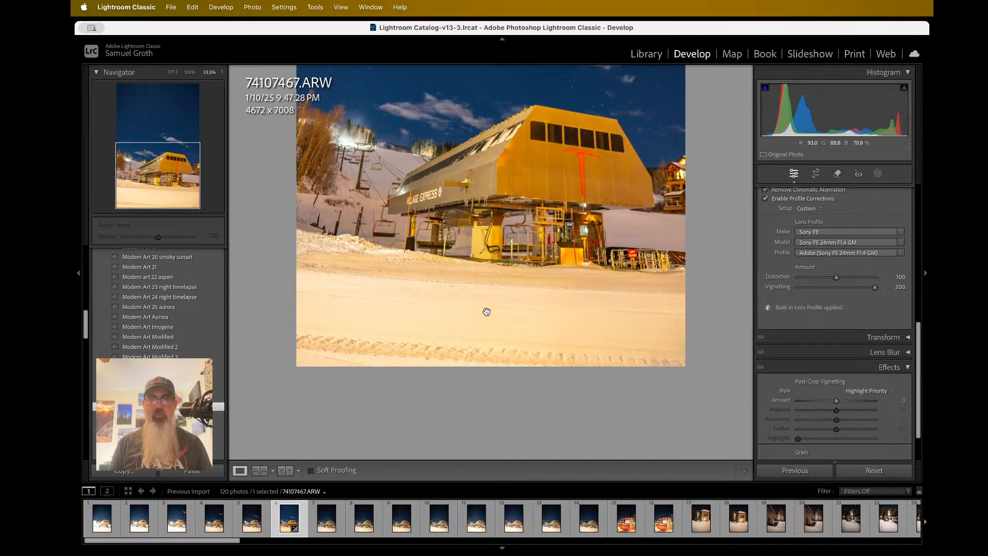
scroll(487, 311, "up", 3)
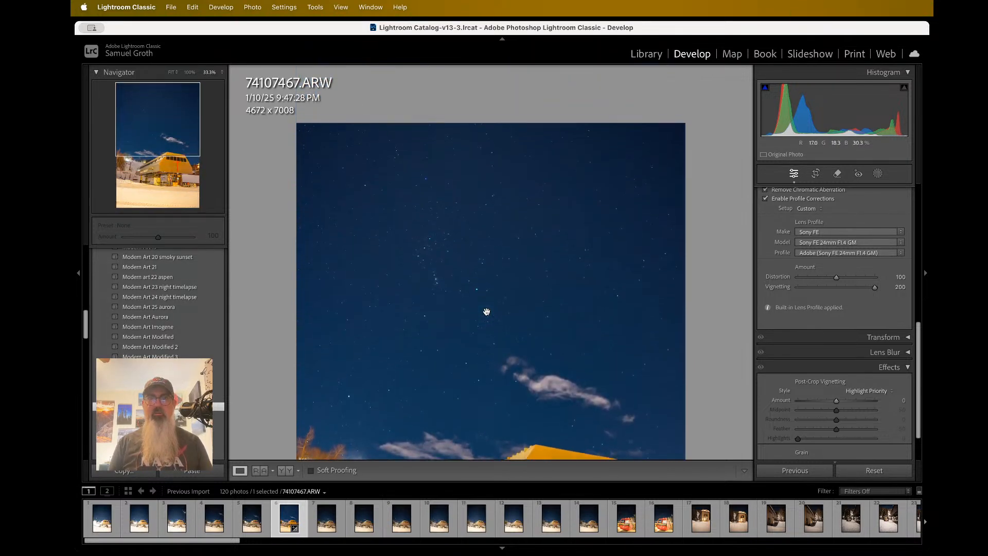
scroll(486, 309, "down", 3)
scroll(489, 289, "up", 2)
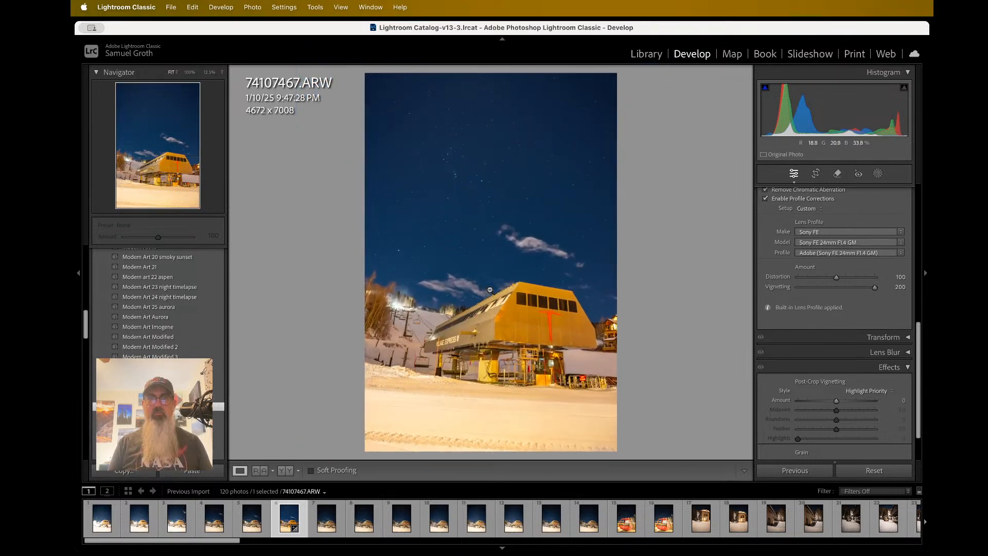
scroll(489, 289, "down", 4)
scroll(489, 289, "up", 1)
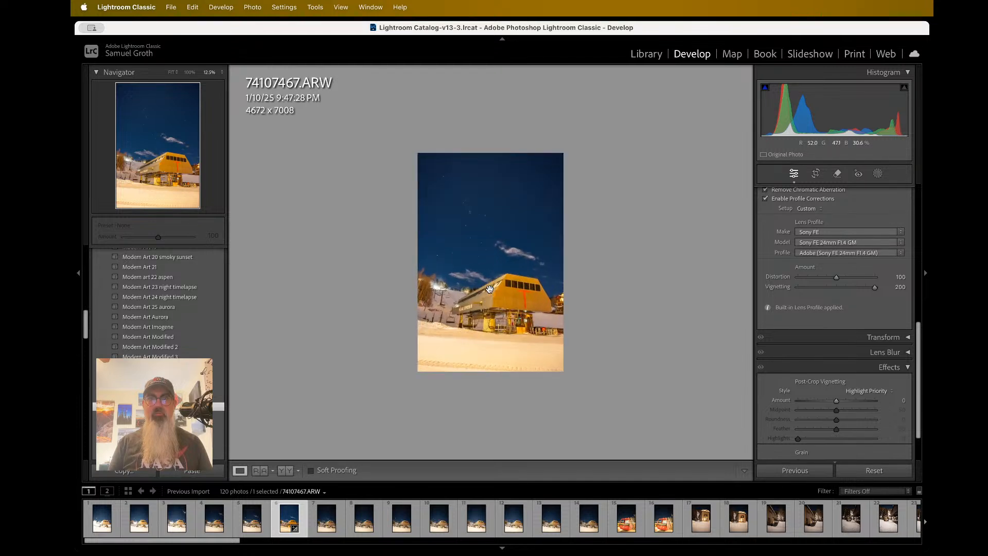
scroll(490, 289, "up", 1)
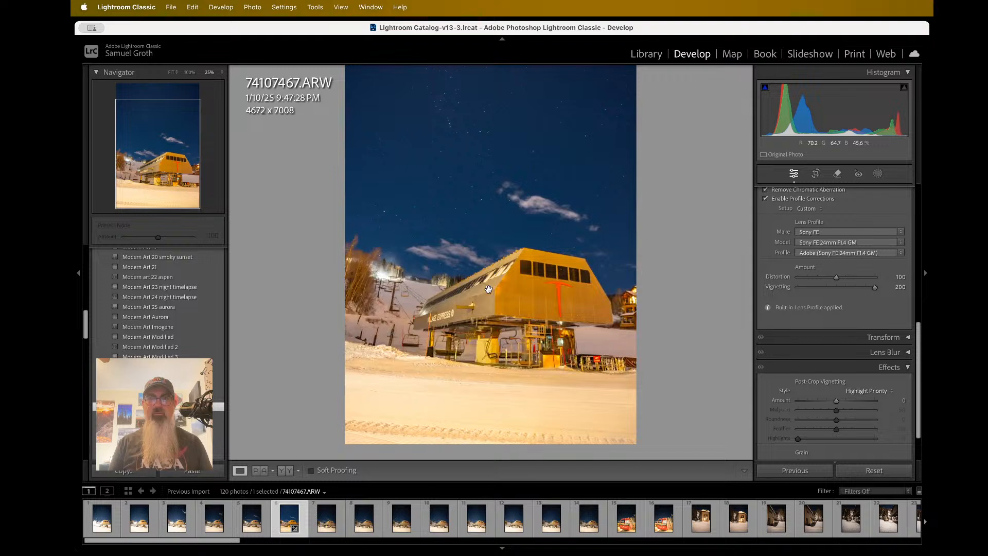
key("super+minus")
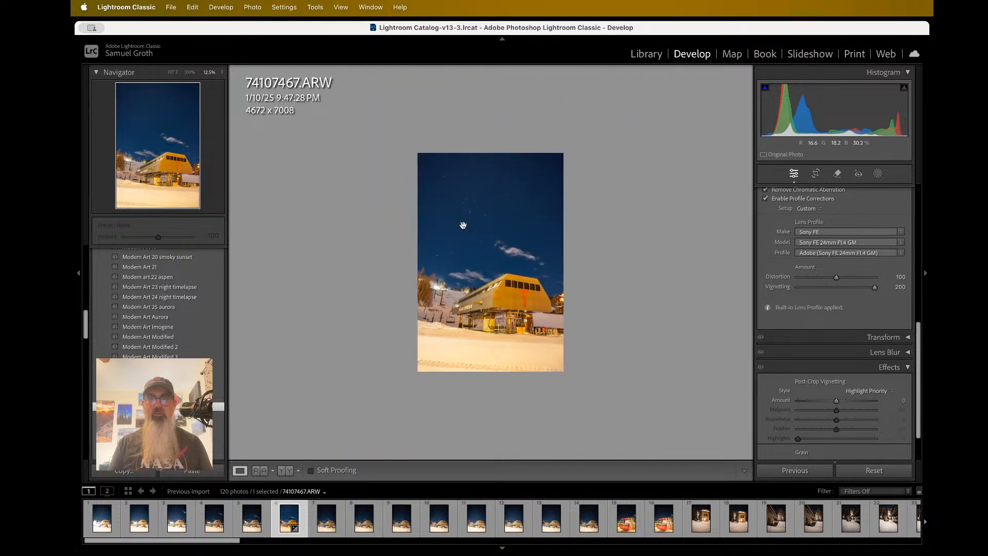
left_click(499, 255)
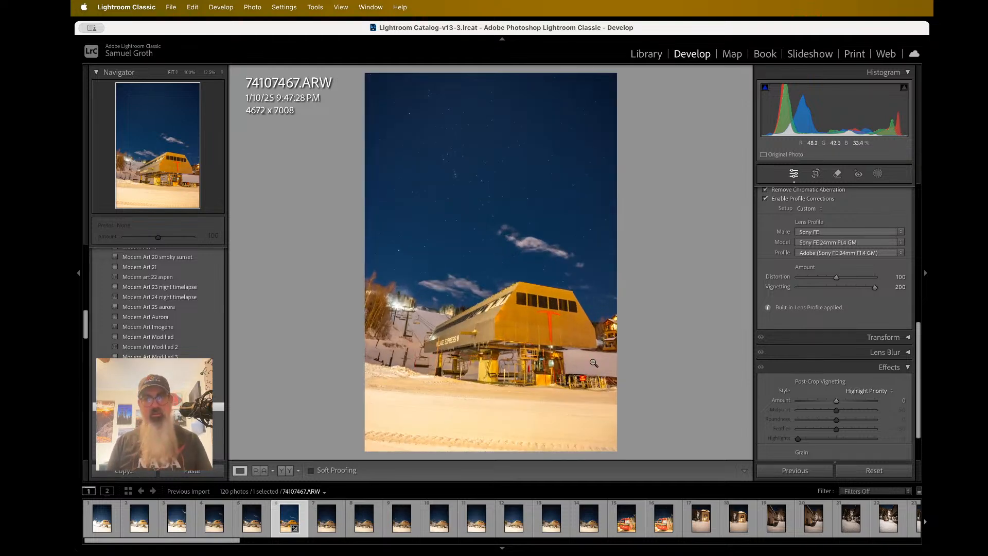
Add a Linear Gradient mask covering the foreground snow and fading out upward at the lift station's roof.
scroll(824, 293, "up", 10)
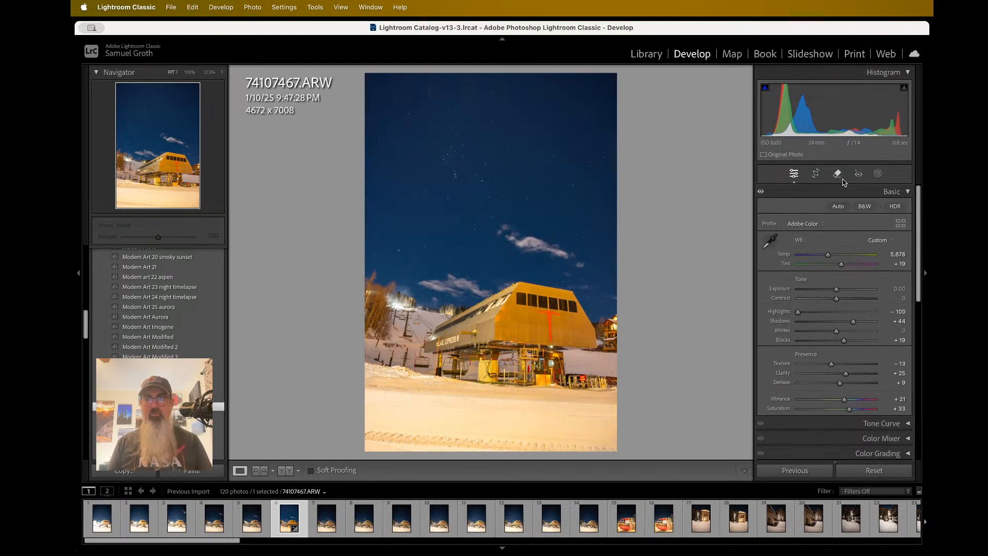
left_click(878, 175)
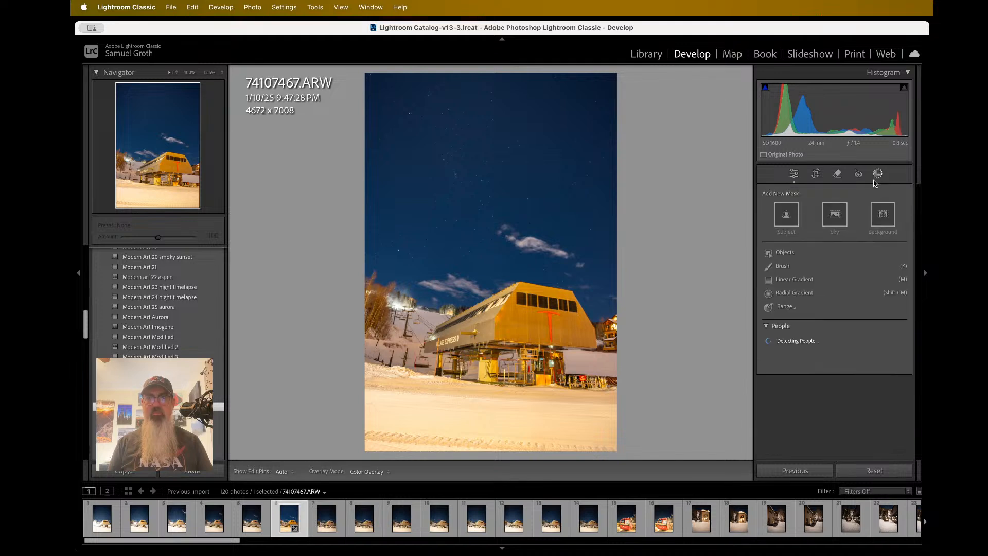
left_click(803, 280)
left_click_drag(508, 411, 510, 281)
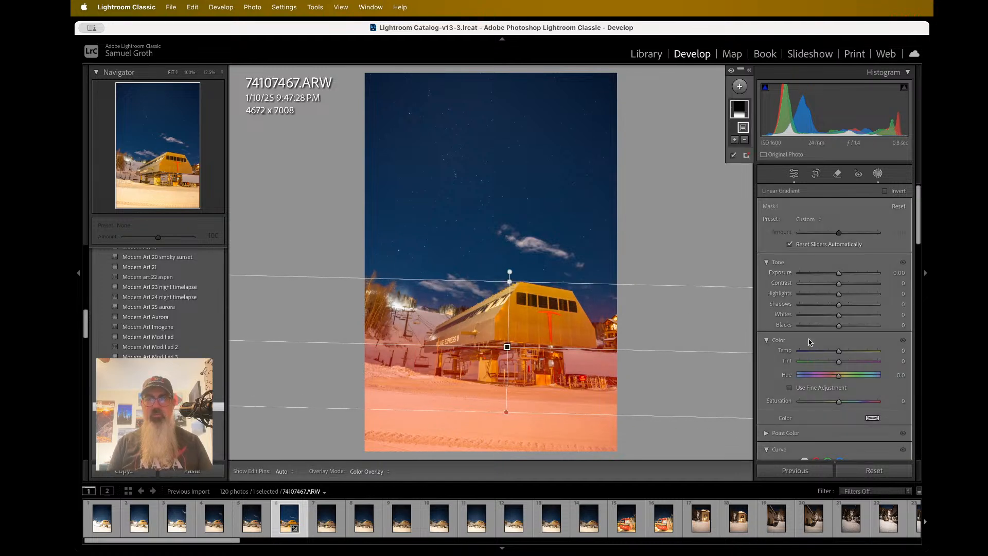
Try lowering the gradient mask's Highlights to -100, and reset them to 0.
left_click_drag(838, 296, 762, 283)
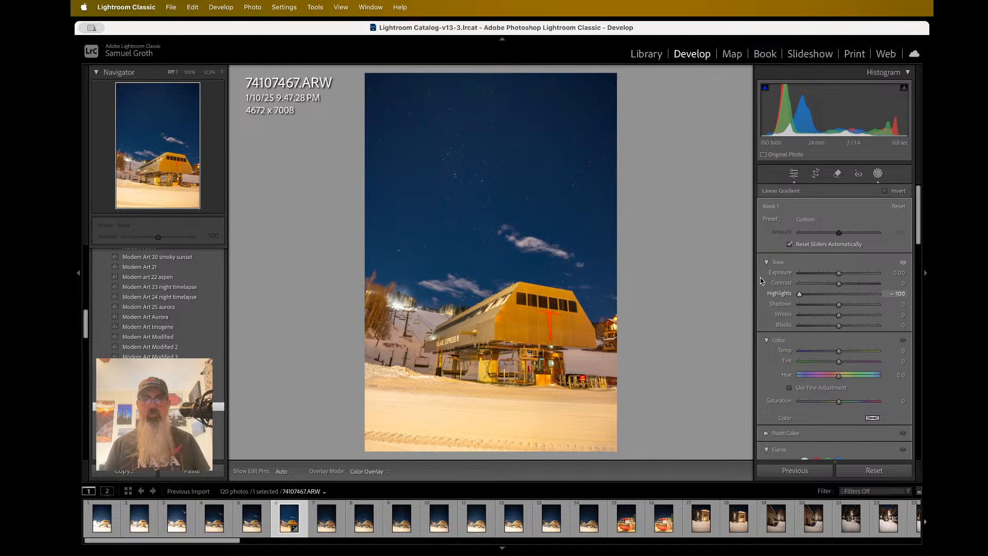
left_click(837, 294)
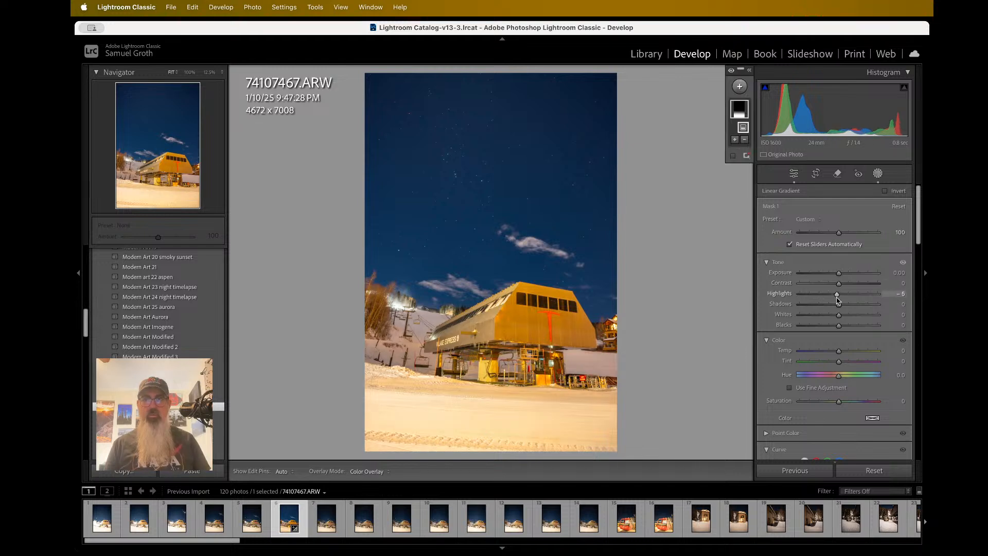
double_click(837, 295)
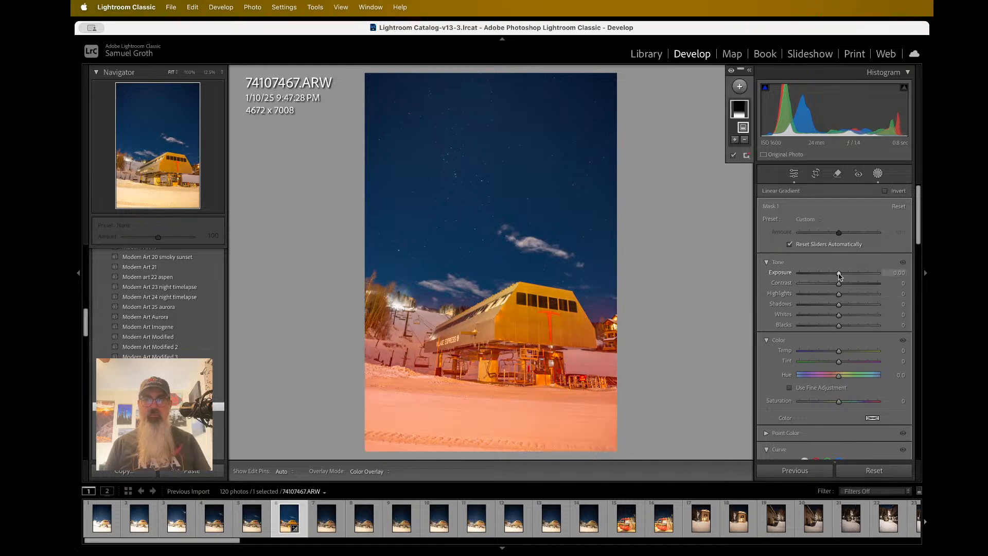
Set the foreground gradient mask's Exposure to -0.85.
left_click_drag(840, 276, 832, 274)
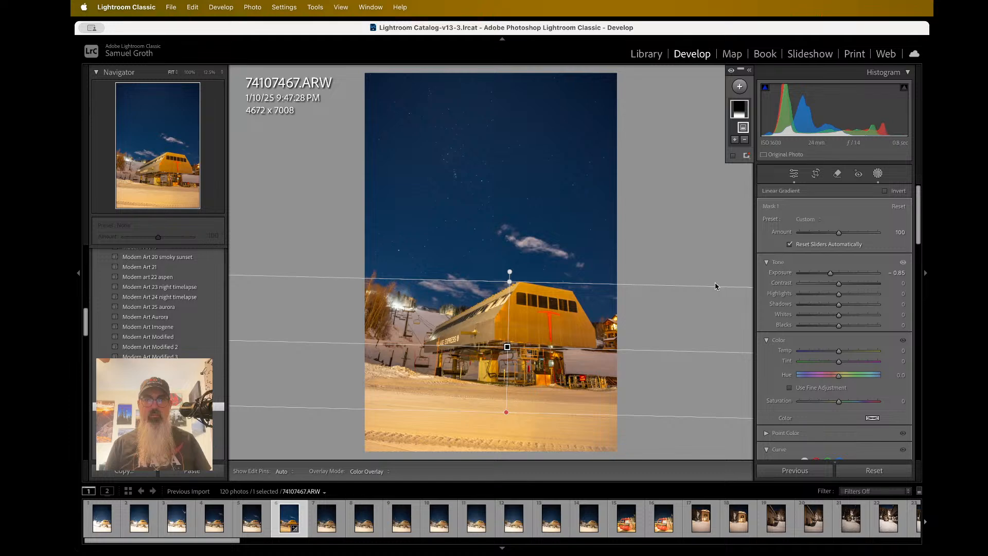
Set the foreground gradient mask's Exposure to -0.01 and its Highlights to -100.
left_click(839, 274)
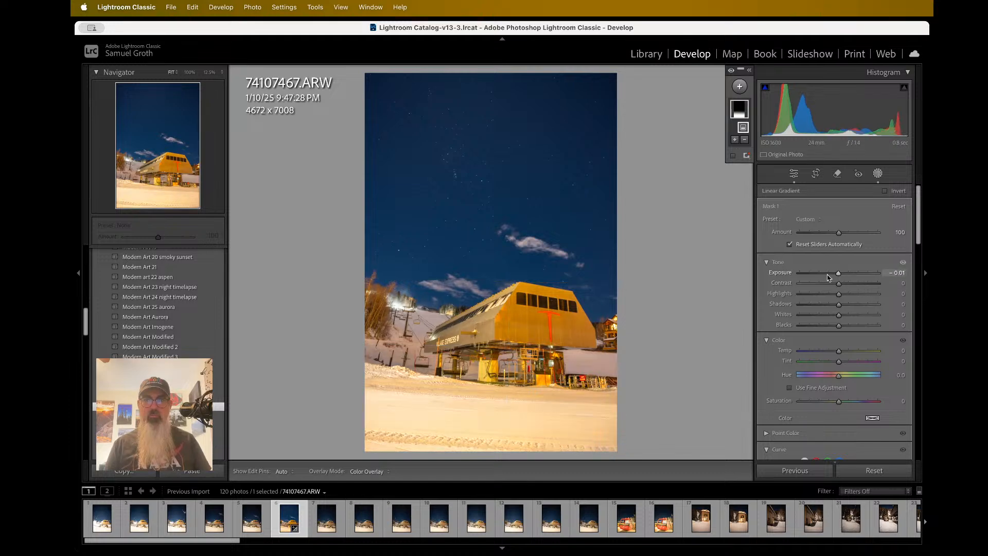
key("super+equal")
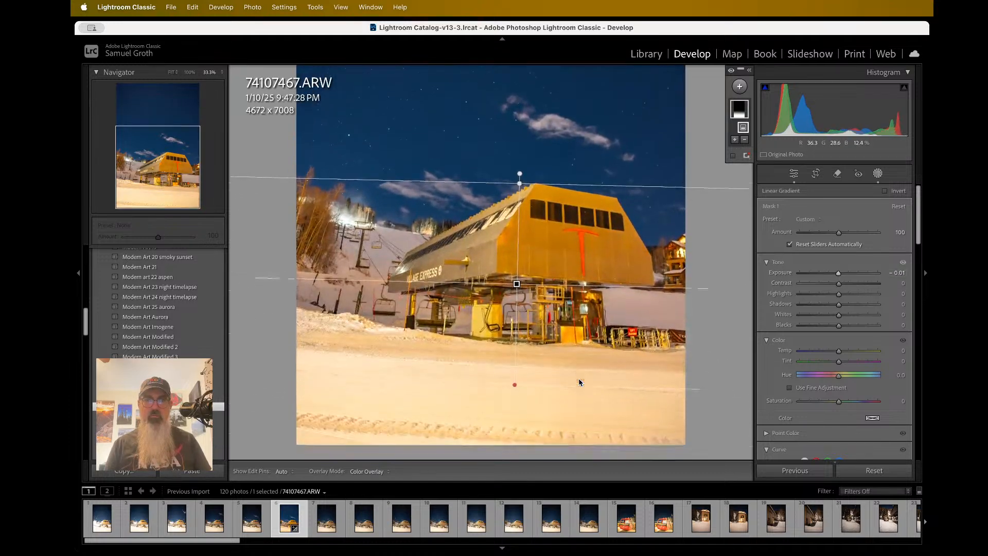
key("super+equal")
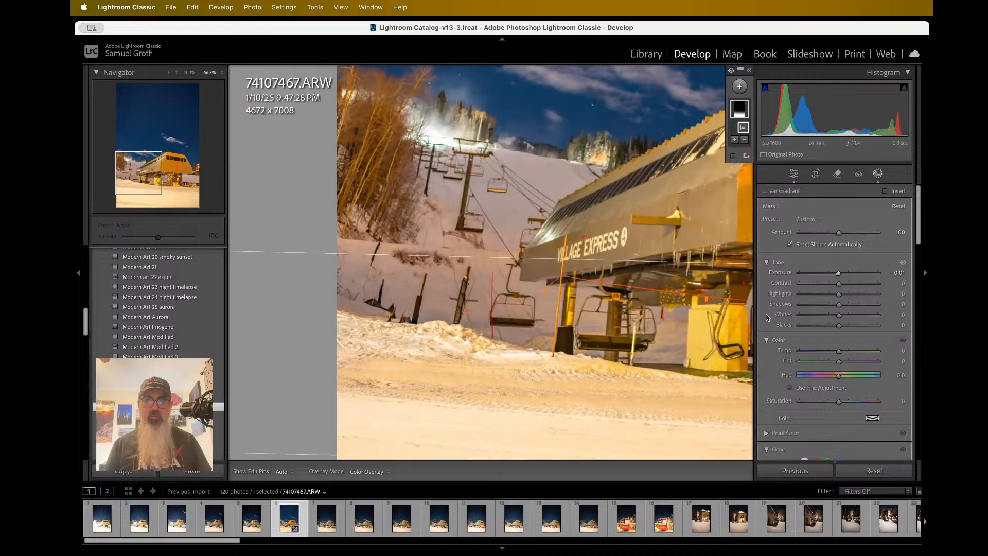
left_click_drag(840, 294, 796, 296)
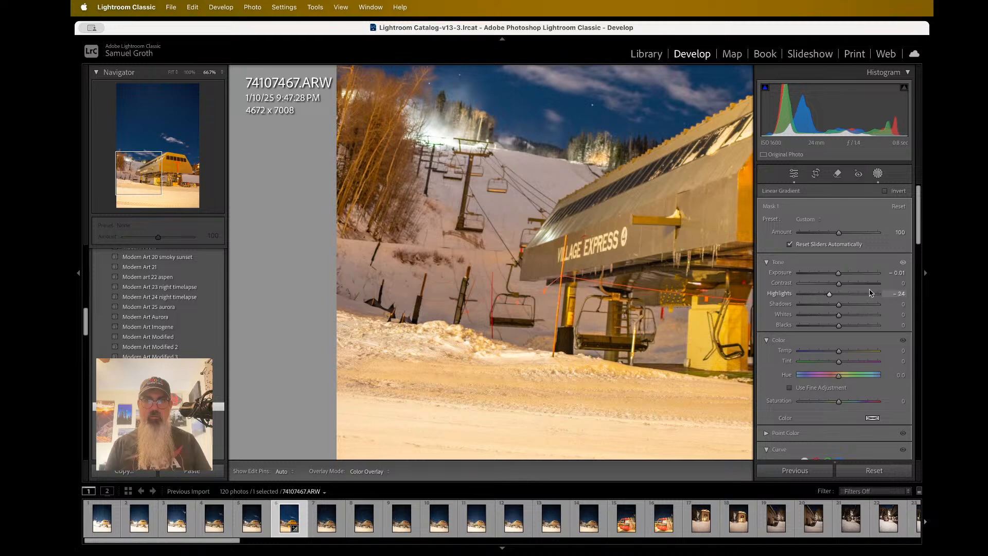
left_click_drag(870, 293, 790, 277)
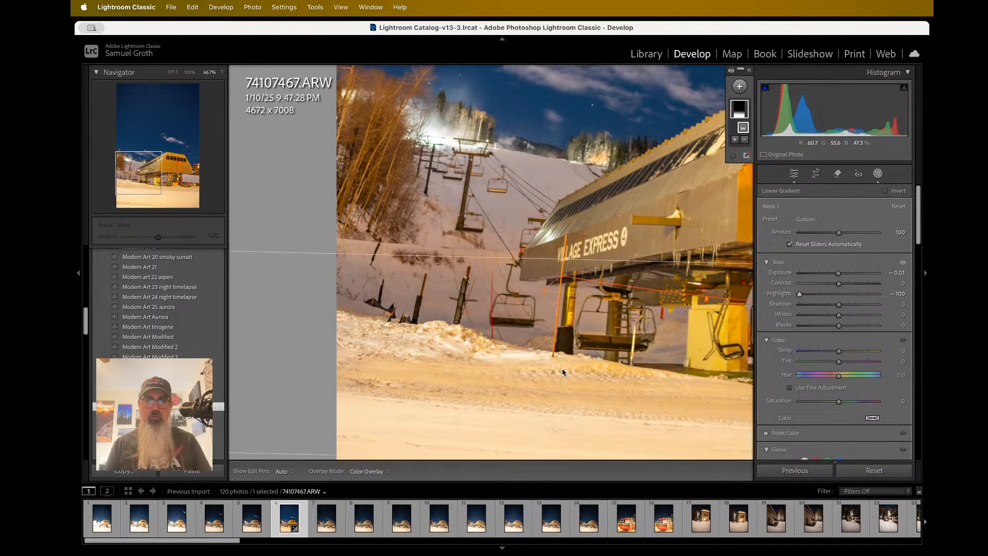
Compare the foreground with and without the mask's Tone adjustments, leaving them enabled.
key("super+minus")
key("super+minus")
key("super+minus")
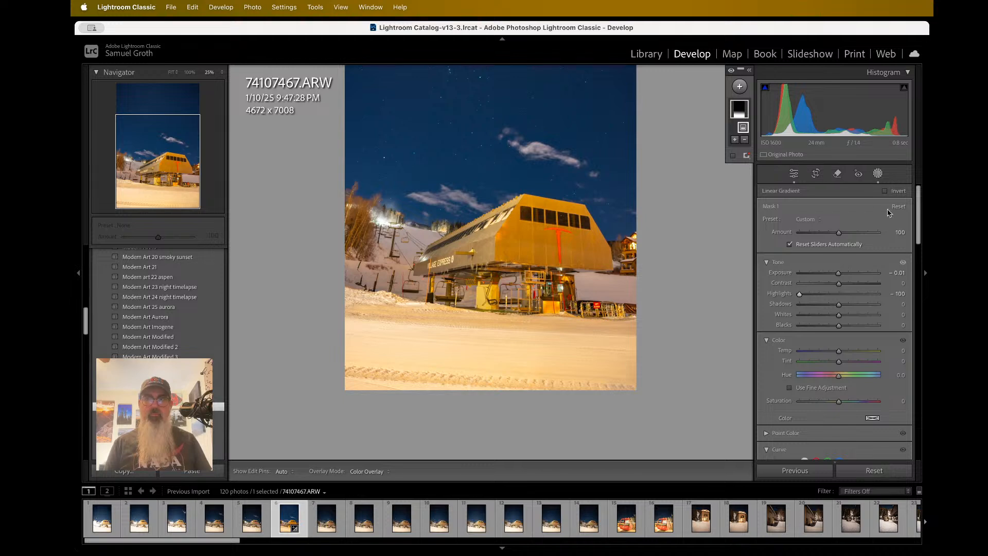
left_click(903, 263)
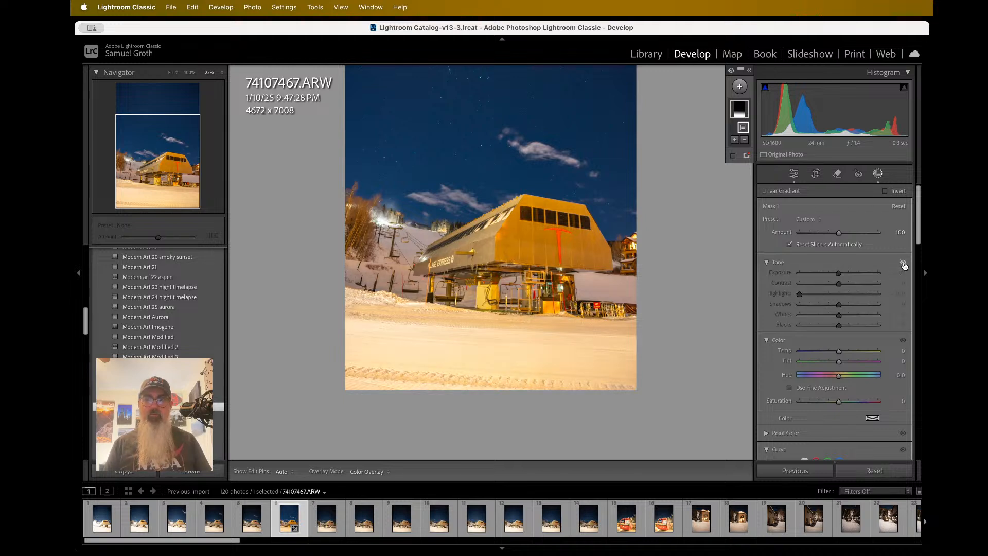
left_click(904, 263)
left_click(904, 263)
left_click(903, 263)
left_click(903, 263)
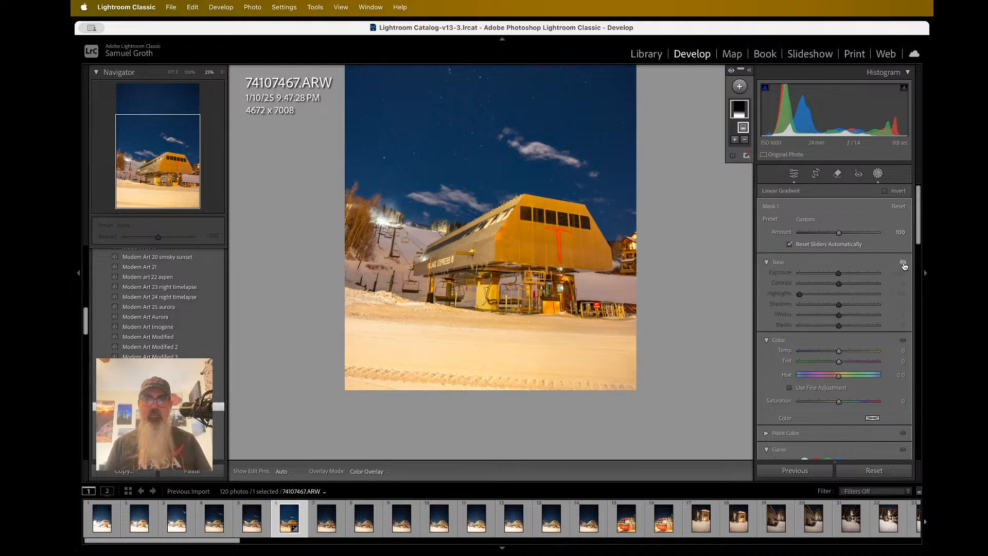
left_click(904, 263)
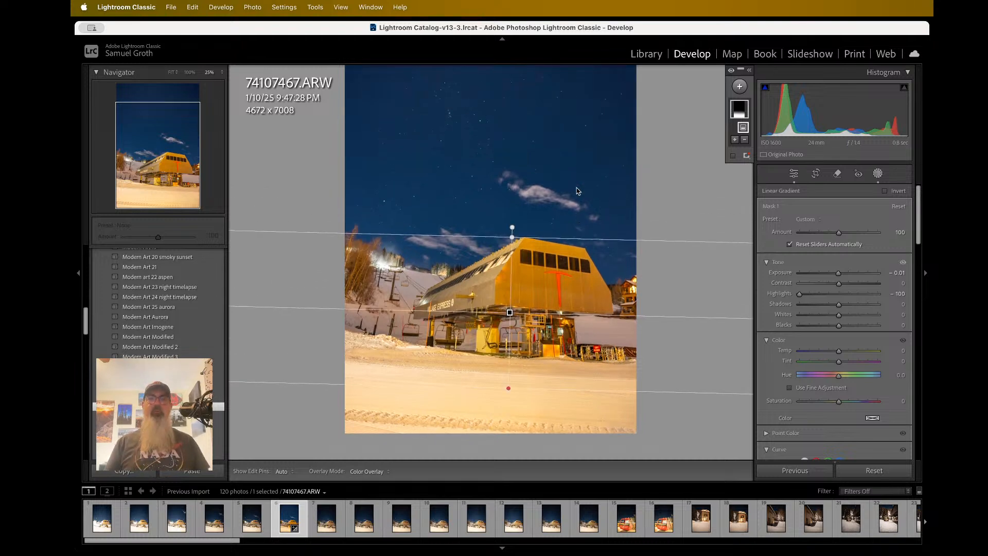
Leave masking for the Basic adjustments, examine the sky and lift station, and compare the whole photo with its unedited version.
scroll(577, 191, "up", 2)
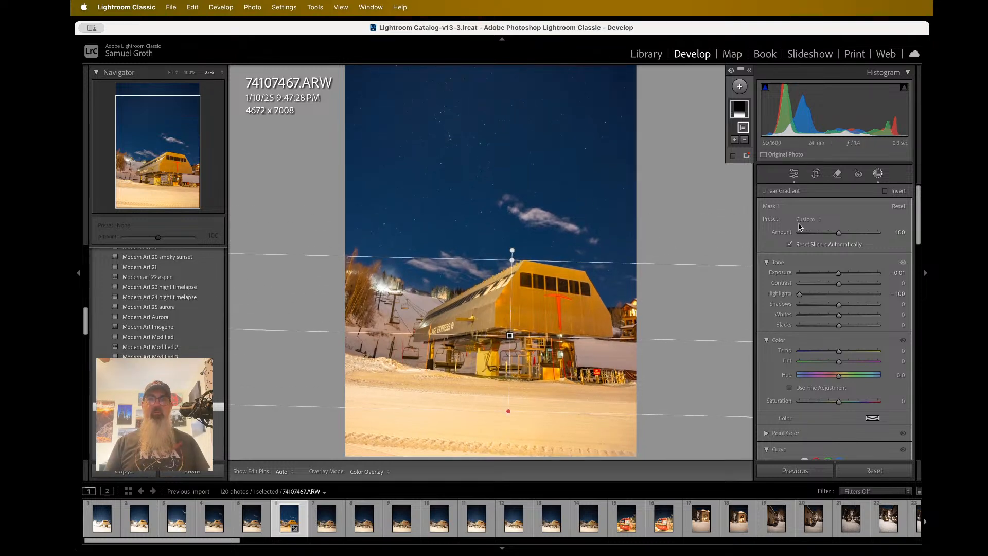
left_click(794, 174)
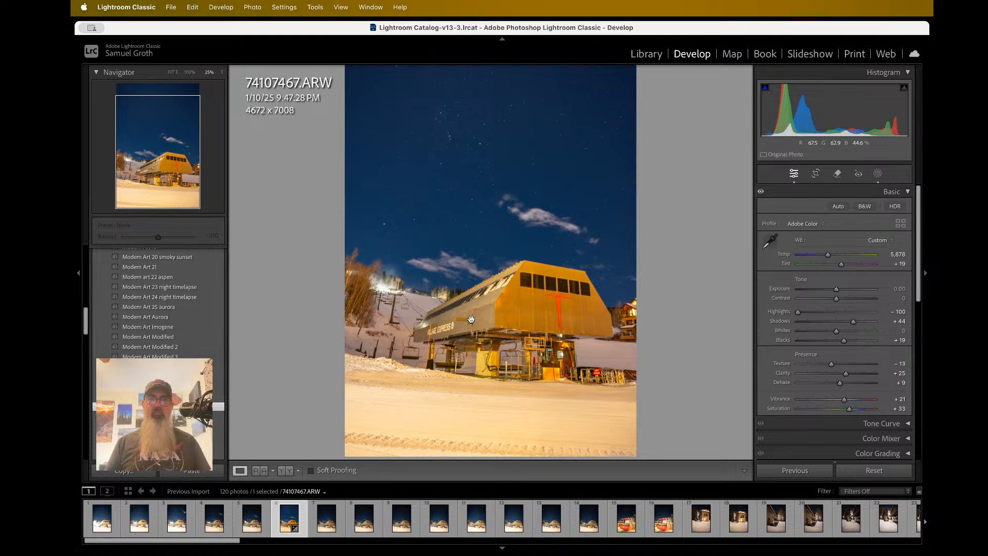
scroll(415, 335, "down", 1)
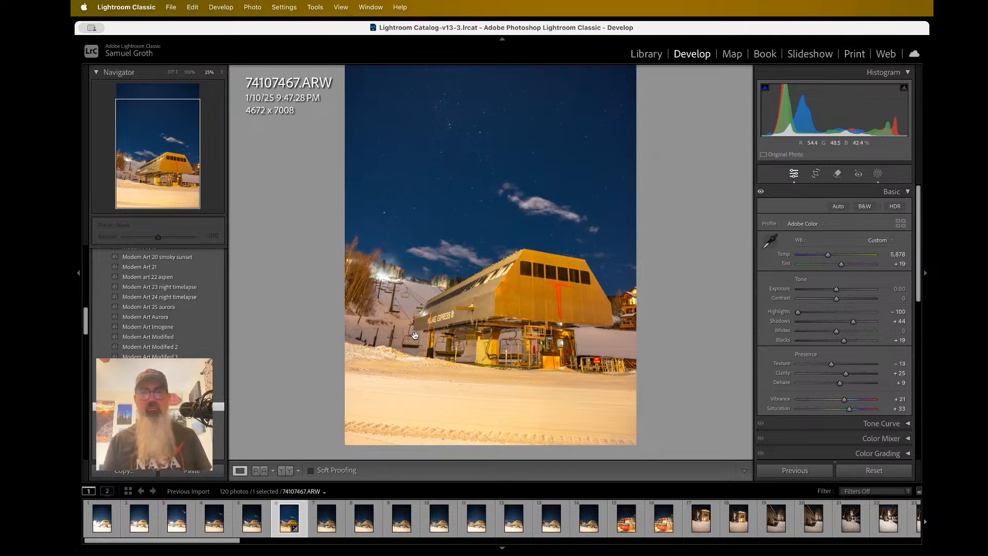
scroll(425, 327, "up", 1)
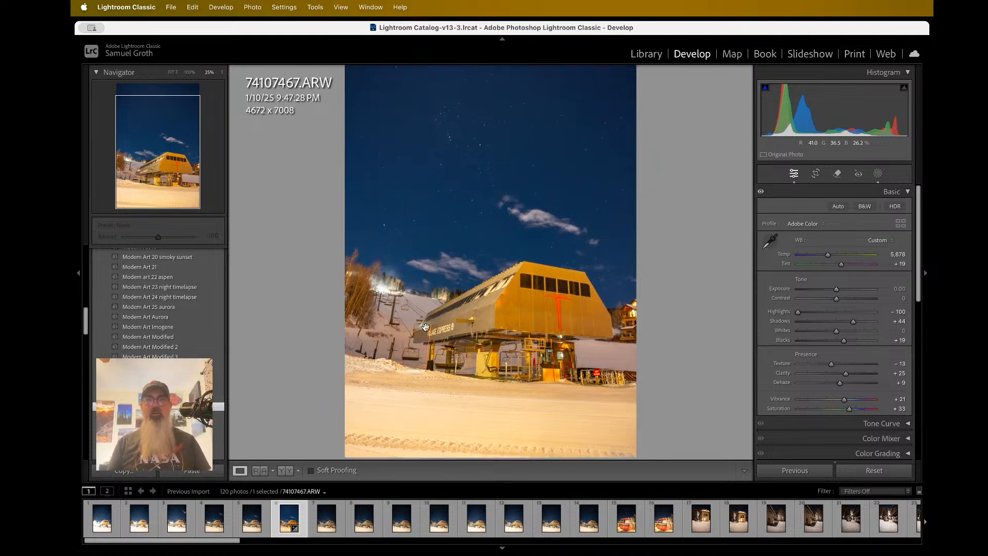
scroll(425, 327, "up", 1)
scroll(425, 327, "down", 1)
scroll(373, 391, "down", 3)
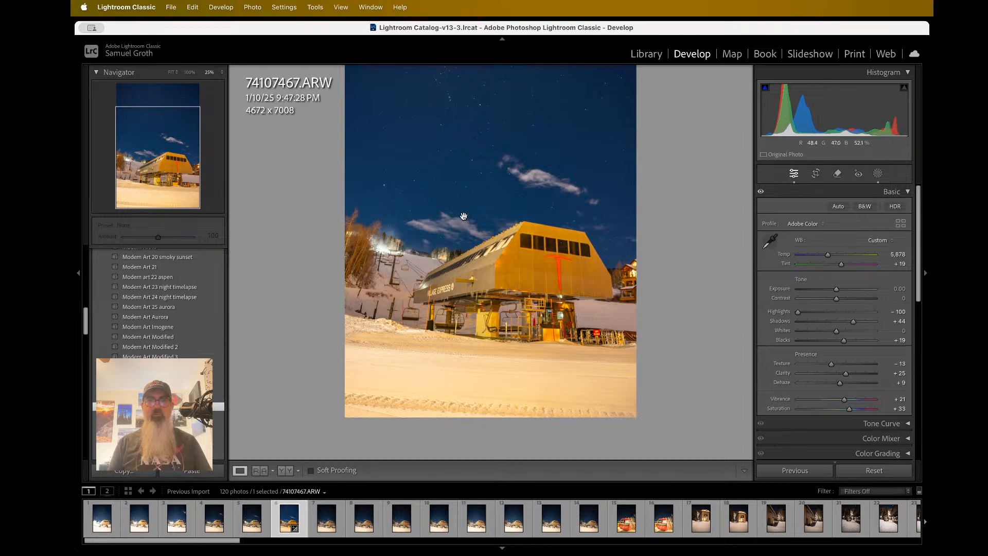
scroll(479, 161, "up", 4)
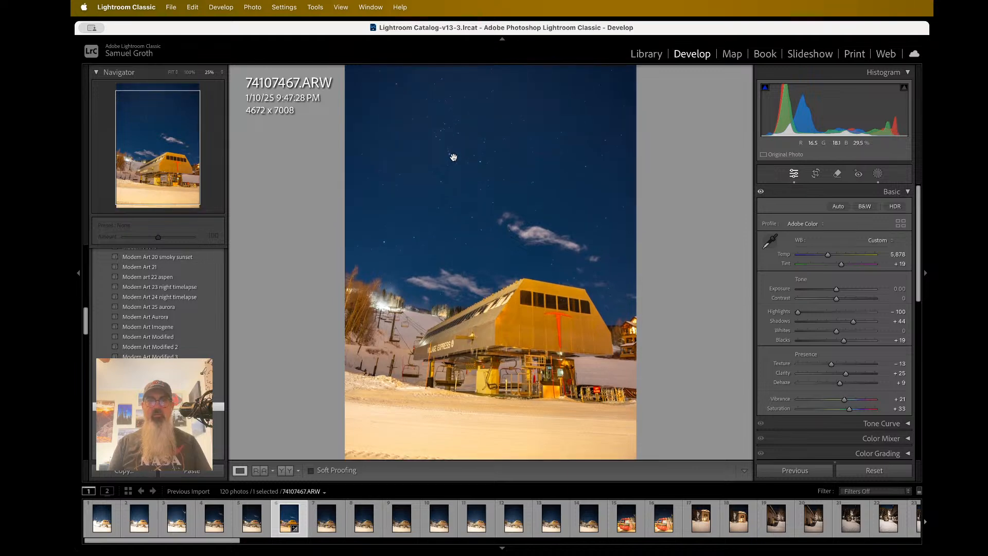
left_click(453, 157)
left_click(453, 157)
left_click(515, 257)
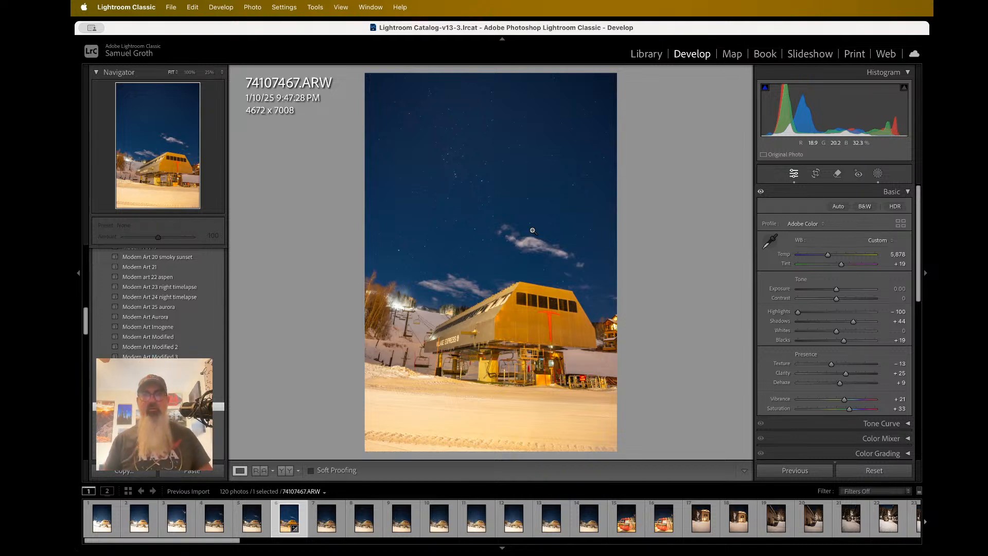
key("backslash")
key("backslash")
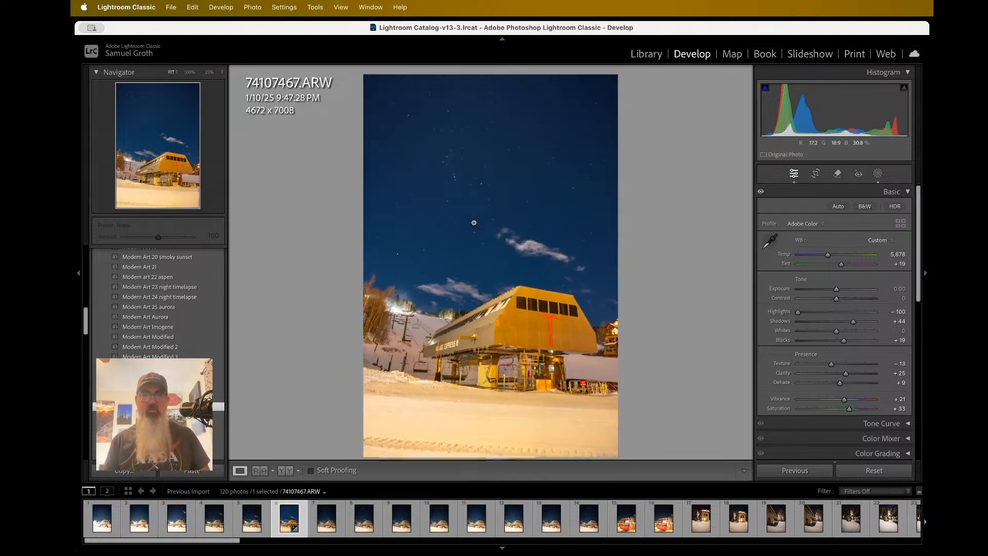
Export the photo to the telluride folder as a JPEG at quality 100 in the sRGB color space.
right_click(544, 259)
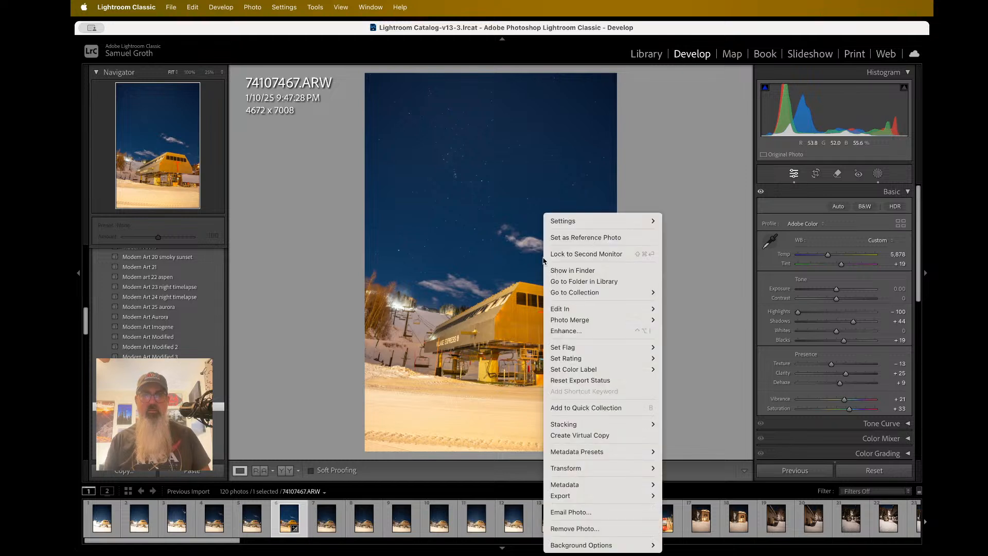
mouse_move(561, 498)
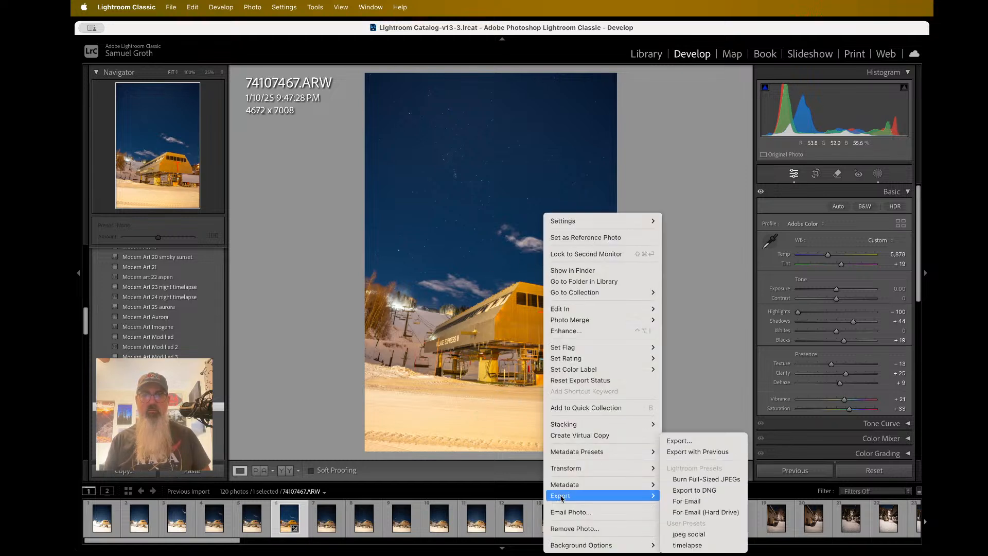
left_click(693, 441)
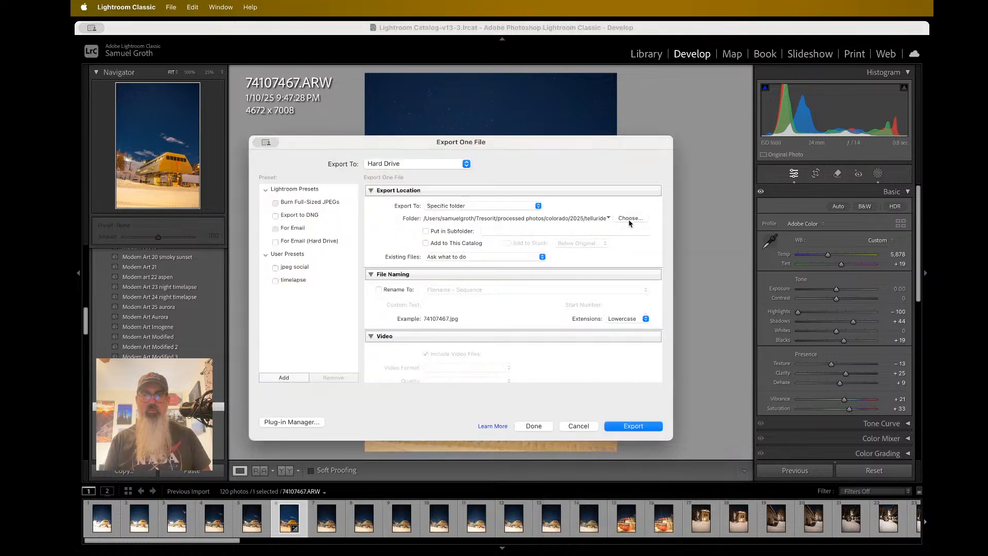
left_click(630, 221)
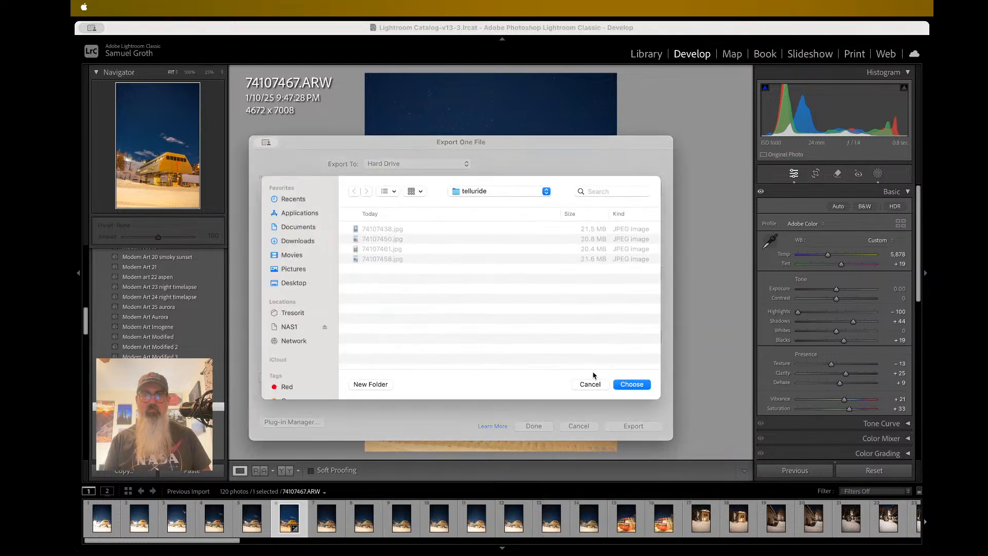
left_click(631, 384)
scroll(538, 256, "down", 1)
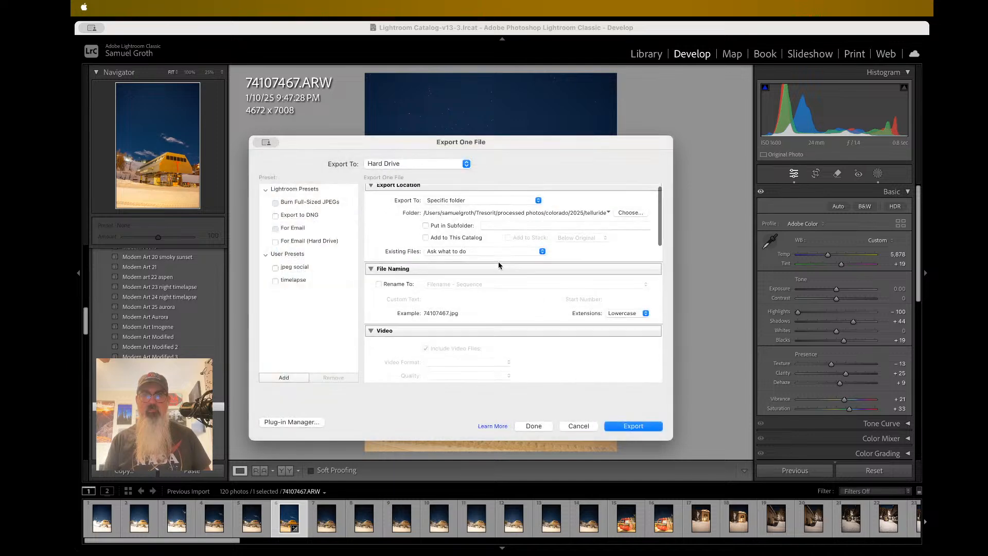
scroll(492, 262, "down", 4)
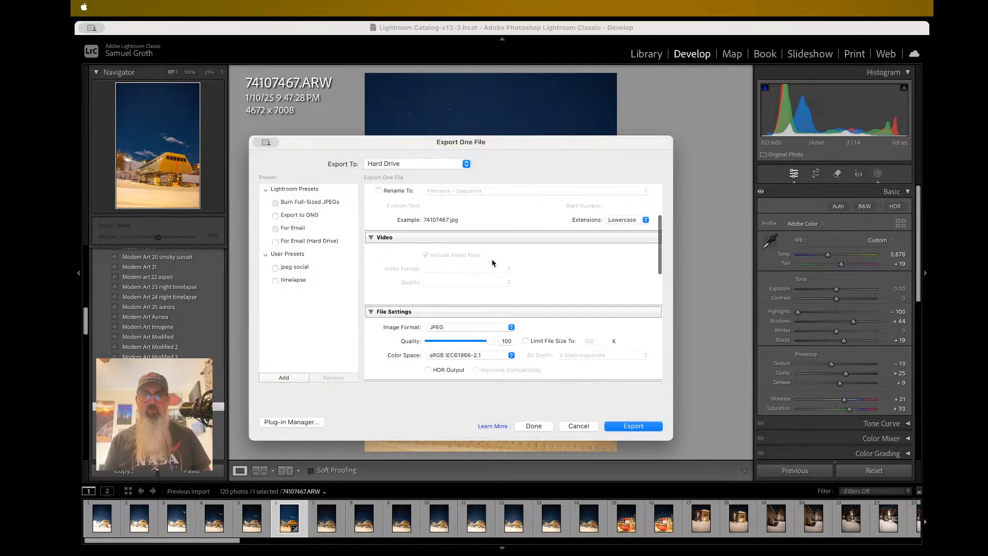
left_click(649, 428)
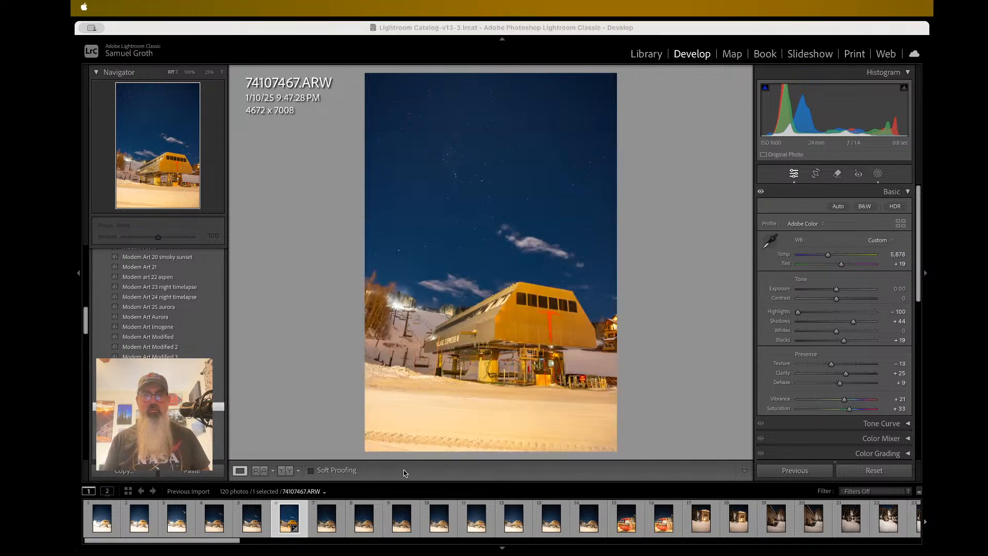
Examine the lift station and the surrounding snow of the edited photo at higher magnification.
left_click(284, 525)
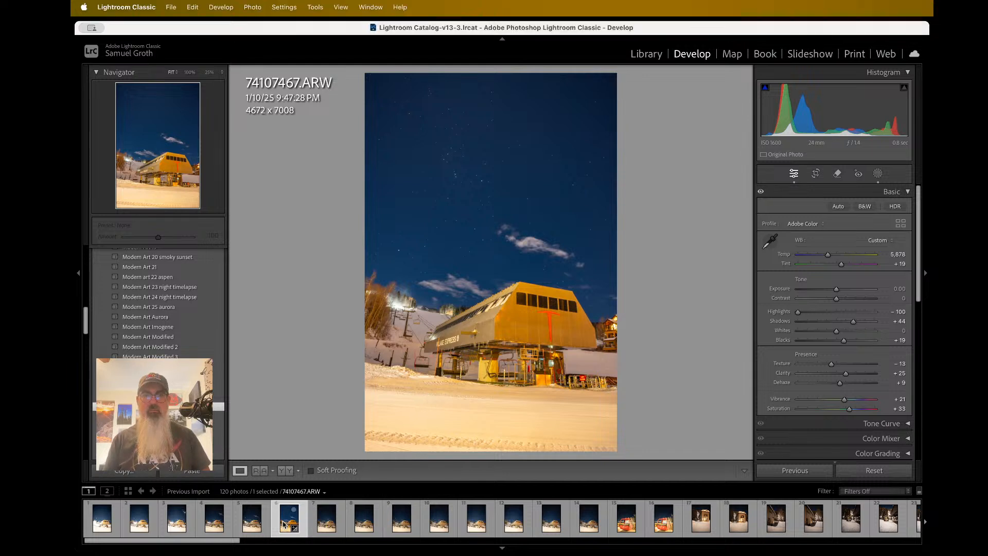
left_click(516, 344)
key("super+equal")
key("super+equal")
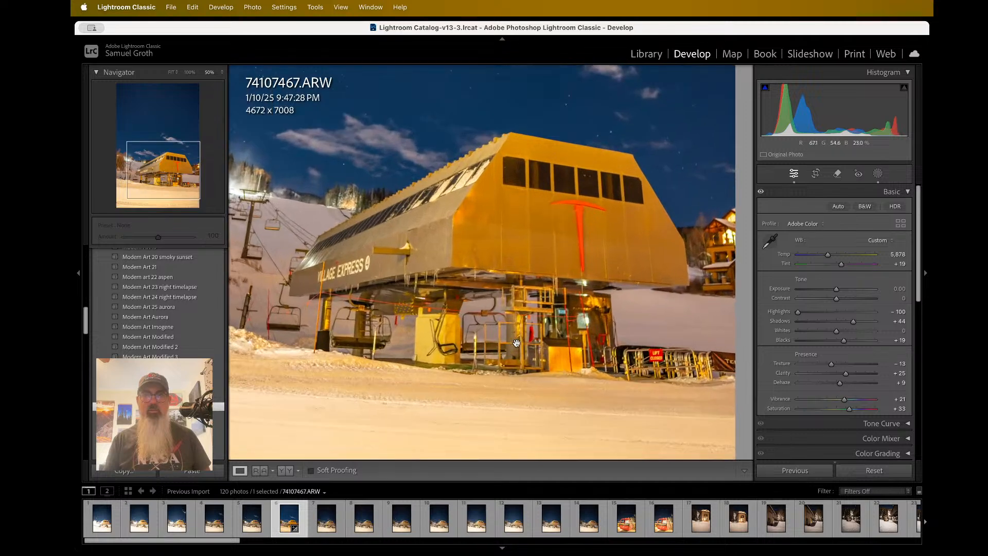
key("super+minus")
scroll(463, 348, "up", 5)
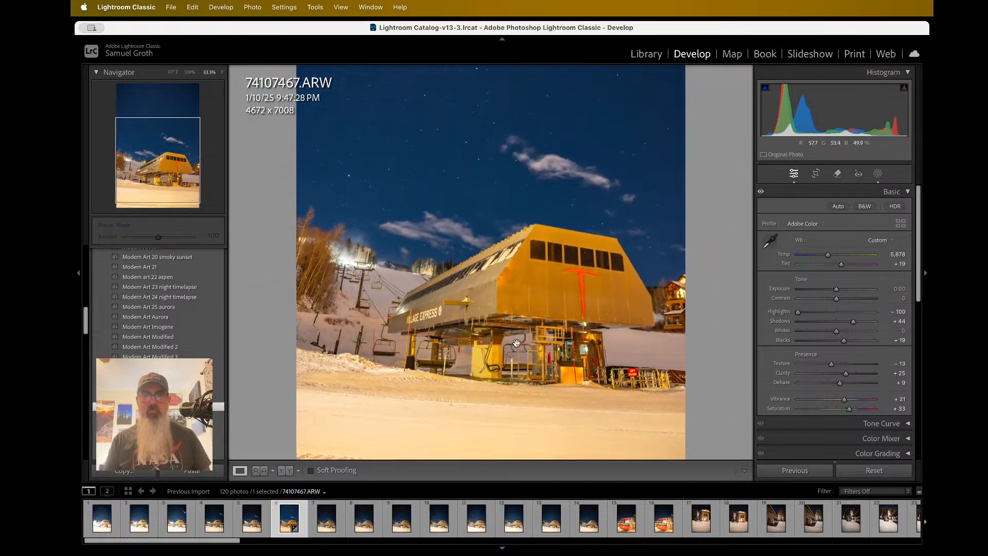
Save the photo's current adjustments, without the mask, as a develop preset named "Modern art 25" in User Presets.
scroll(162, 348, "up", 5)
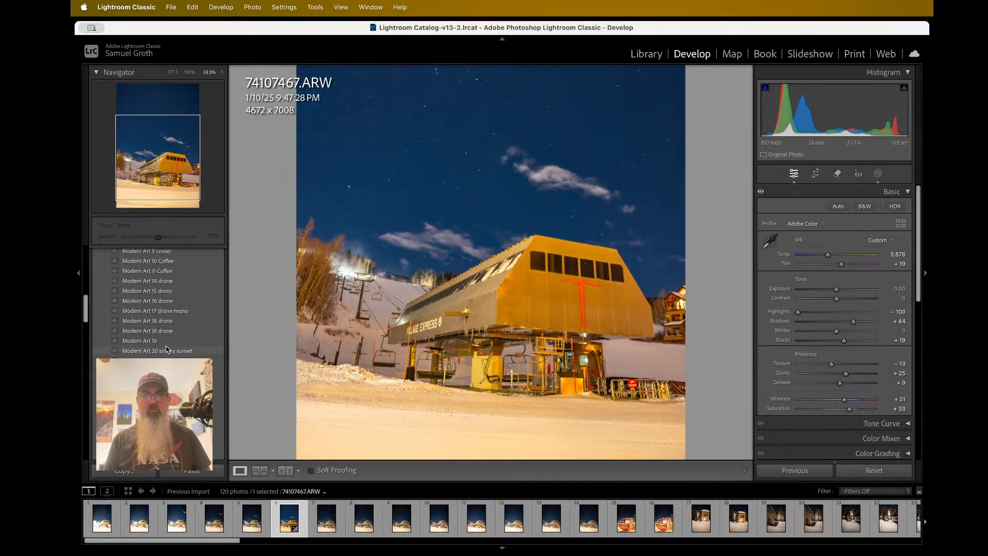
scroll(166, 349, "up", 8)
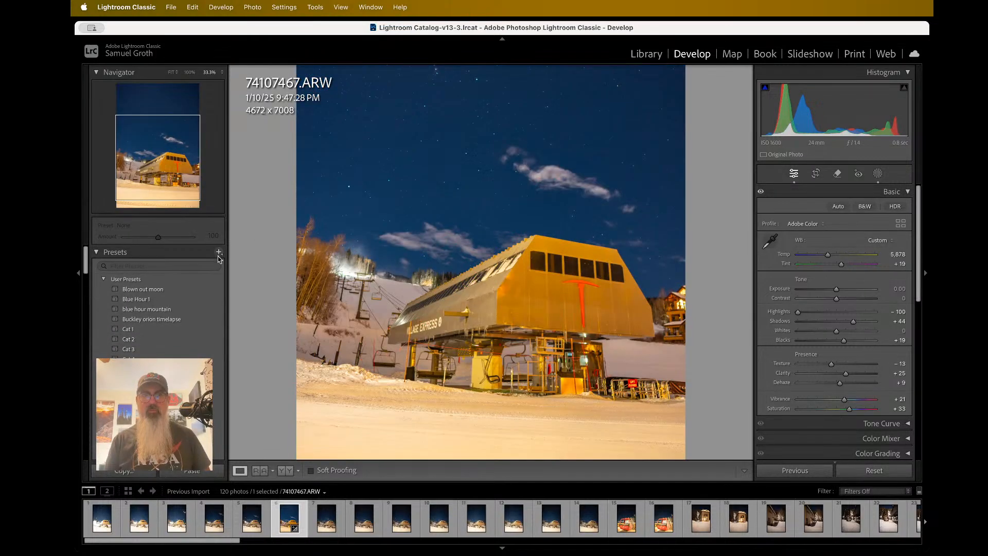
left_click(218, 253)
left_click(227, 263)
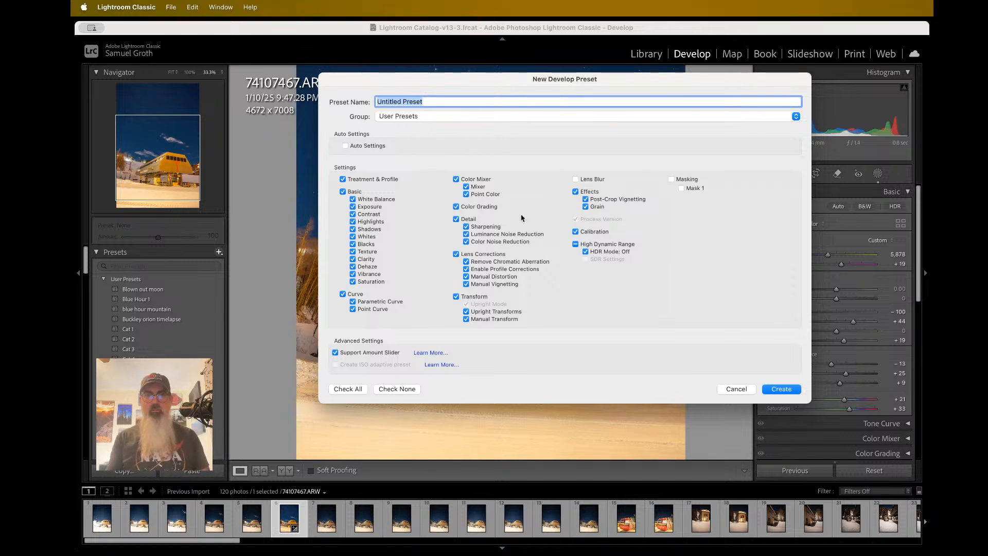
type("Mode")
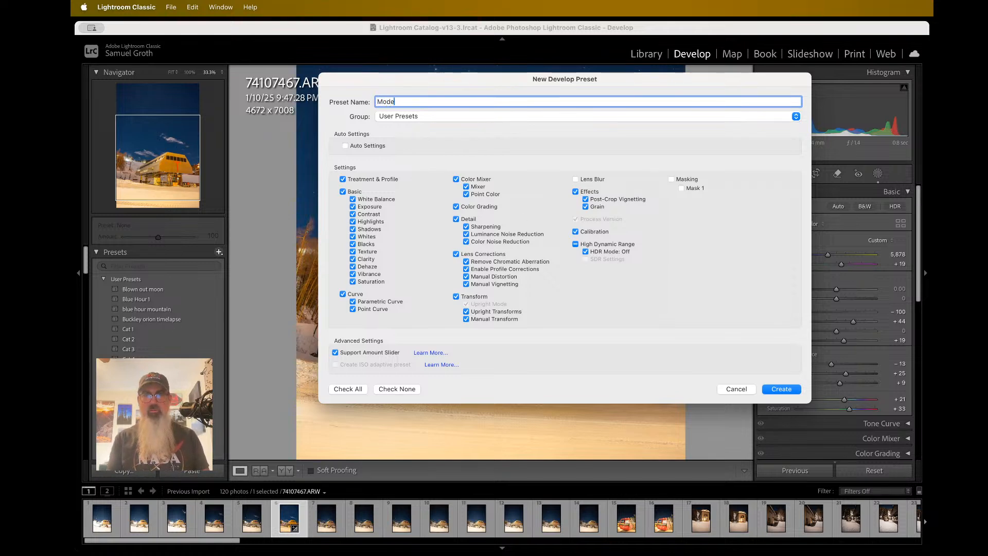
type("rn art")
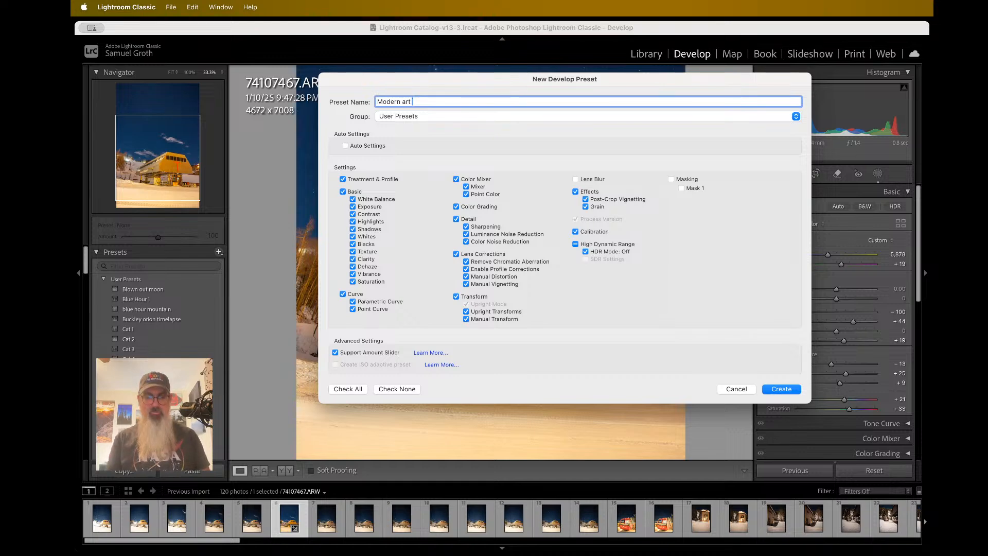
type("25")
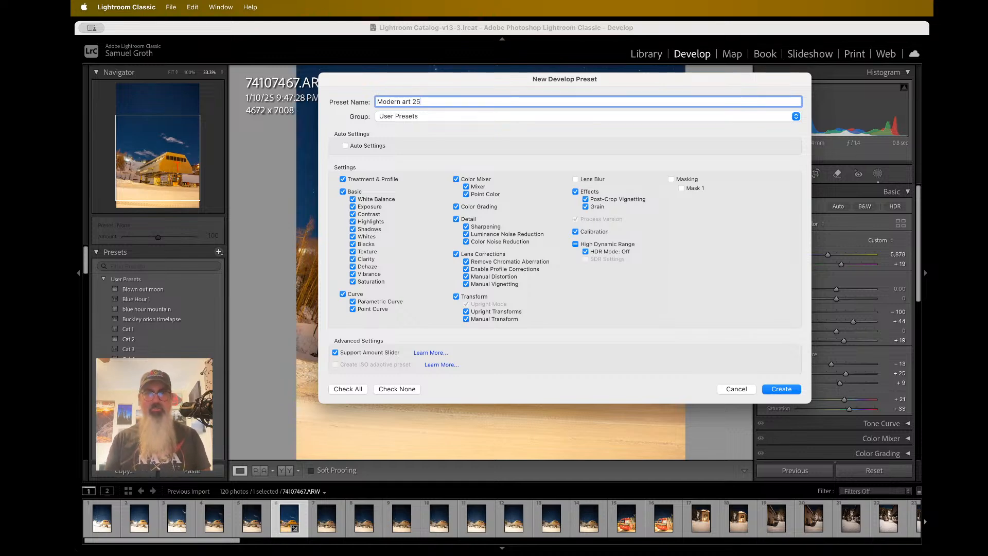
left_click(782, 390)
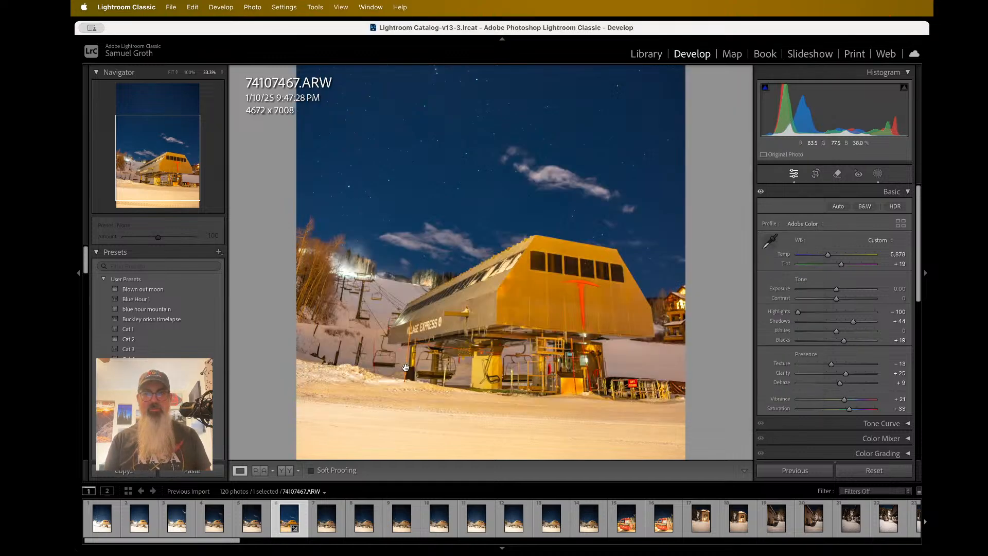
scroll(191, 343, "down", 8)
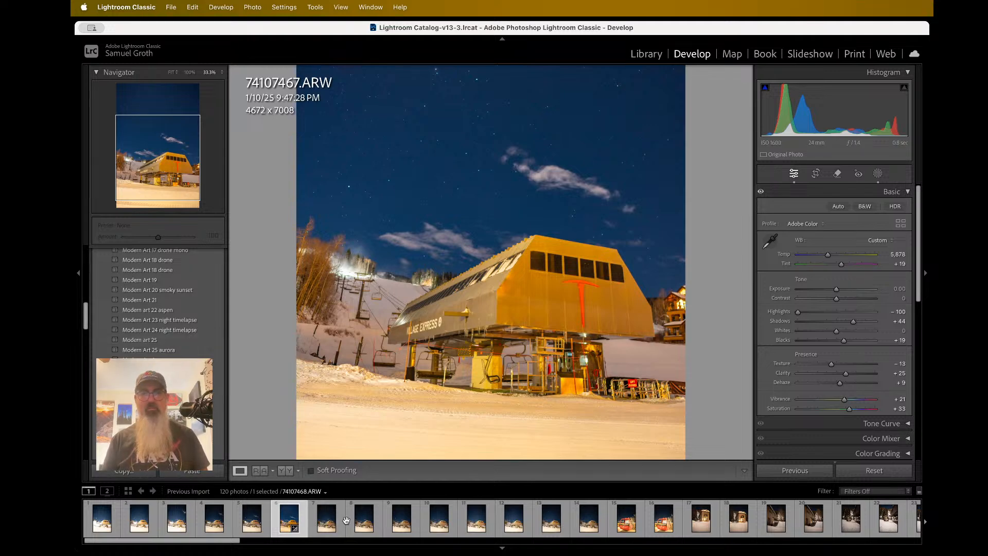
Select the photos from 74107467.ARW through the 36th filmstrip photo and sync 74107467.ARW's develop settings to all of them.
scroll(361, 522, "down", 10)
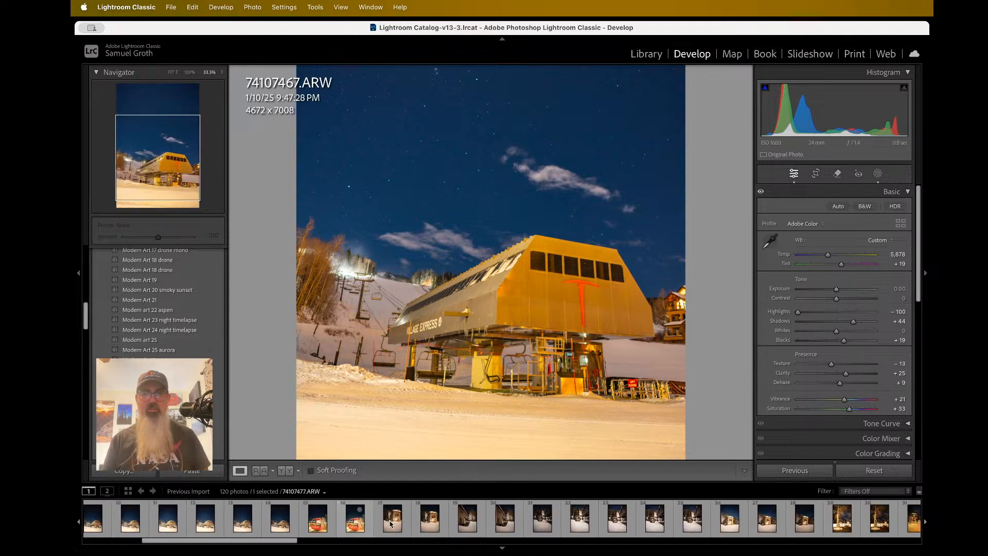
scroll(390, 524, "down", 1)
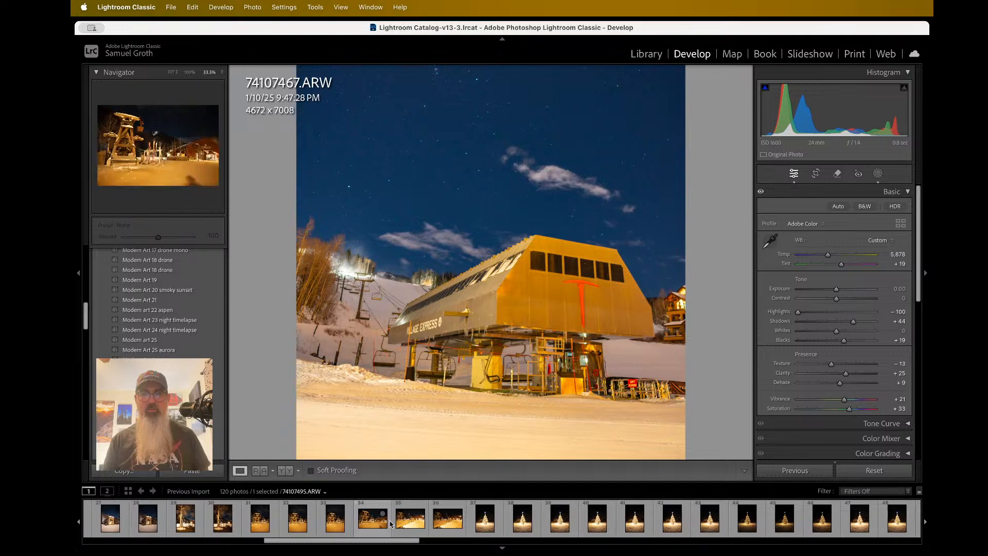
left_click(453, 523, "shift")
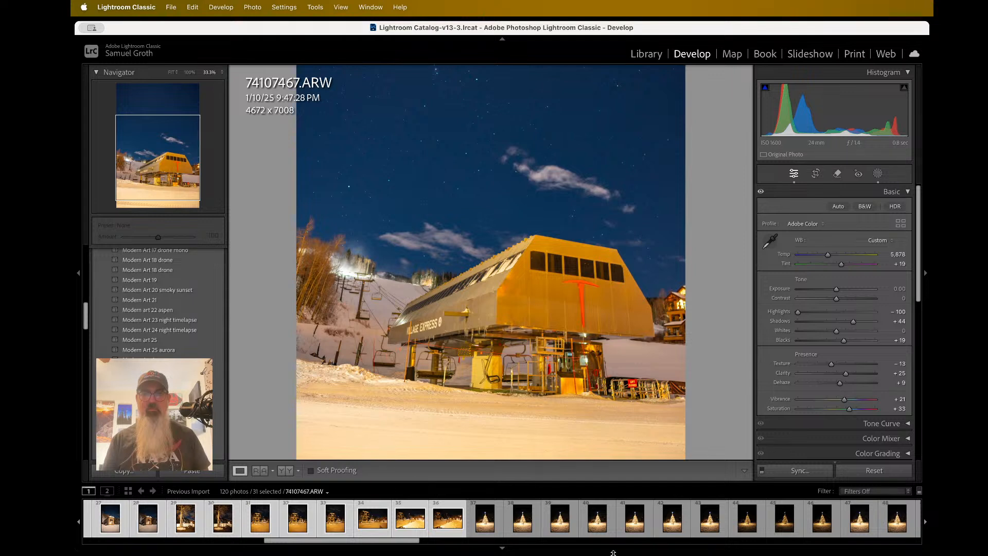
scroll(590, 516, "down", 2)
scroll(590, 516, "up", 8)
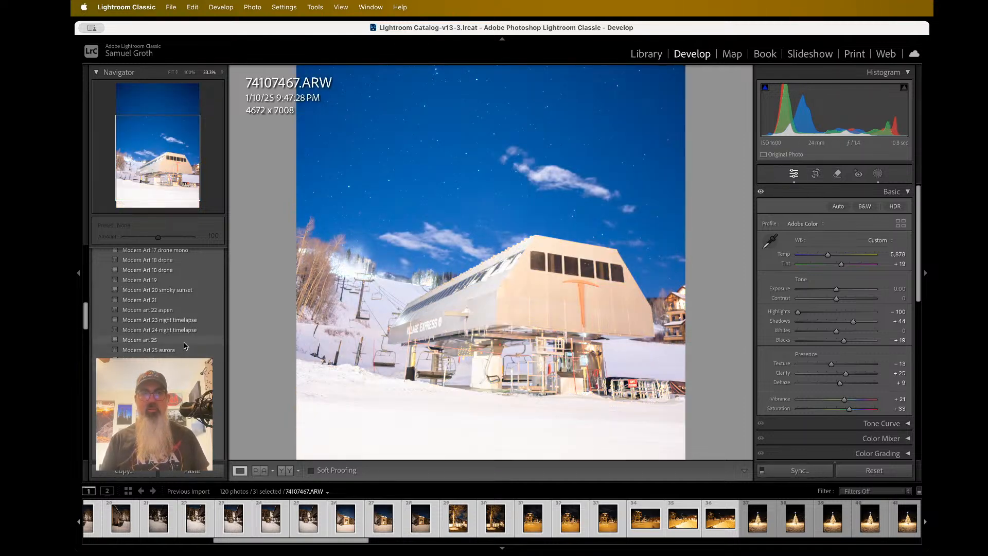
left_click(800, 470)
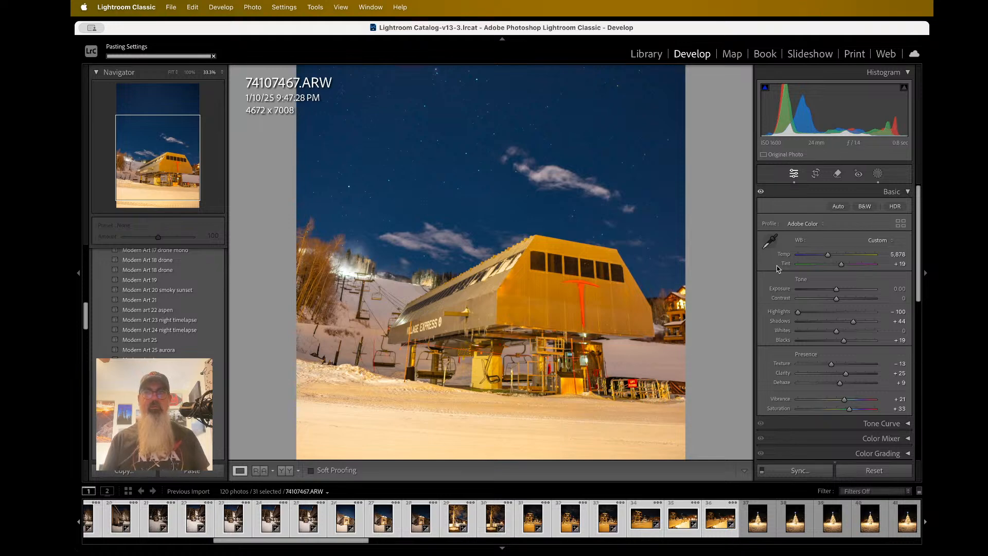
Select only 74107468.ARW from the synced photos and view the whole frame.
left_click(459, 523)
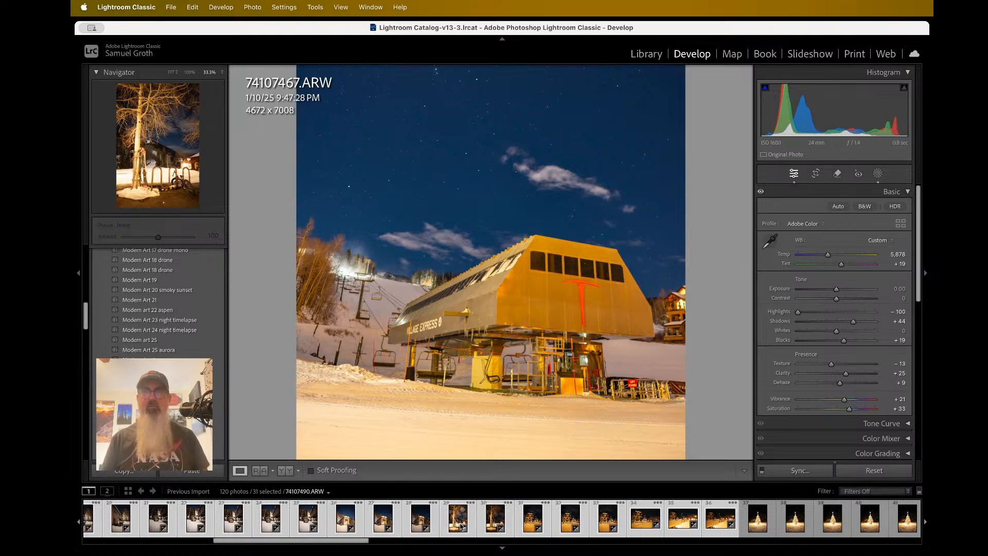
scroll(462, 522, "left", 10)
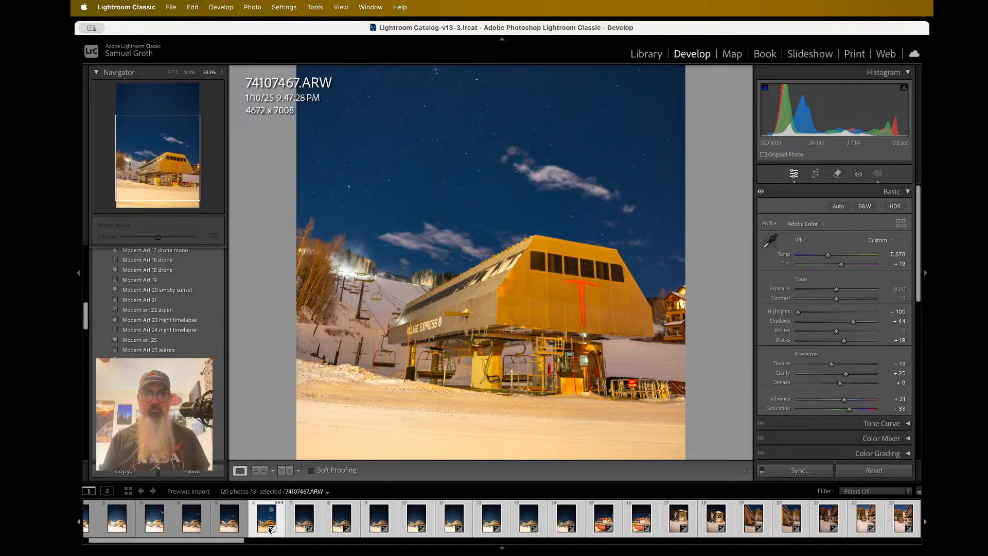
left_click(297, 524)
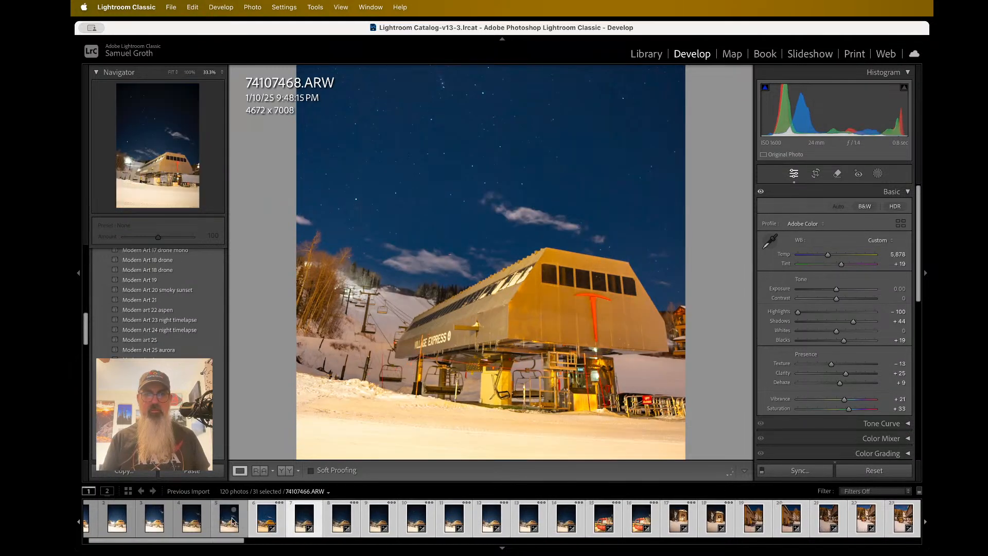
left_click(304, 518)
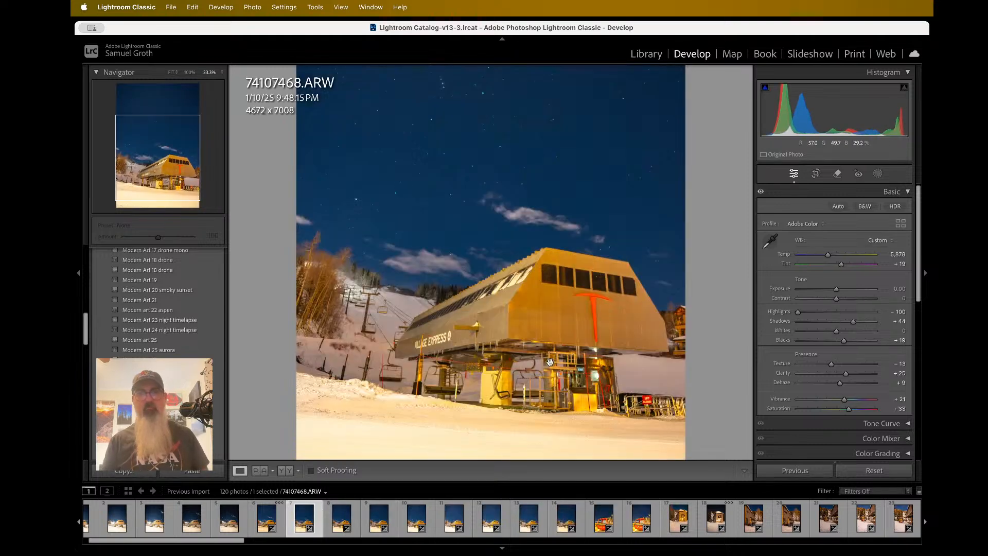
left_click(544, 352)
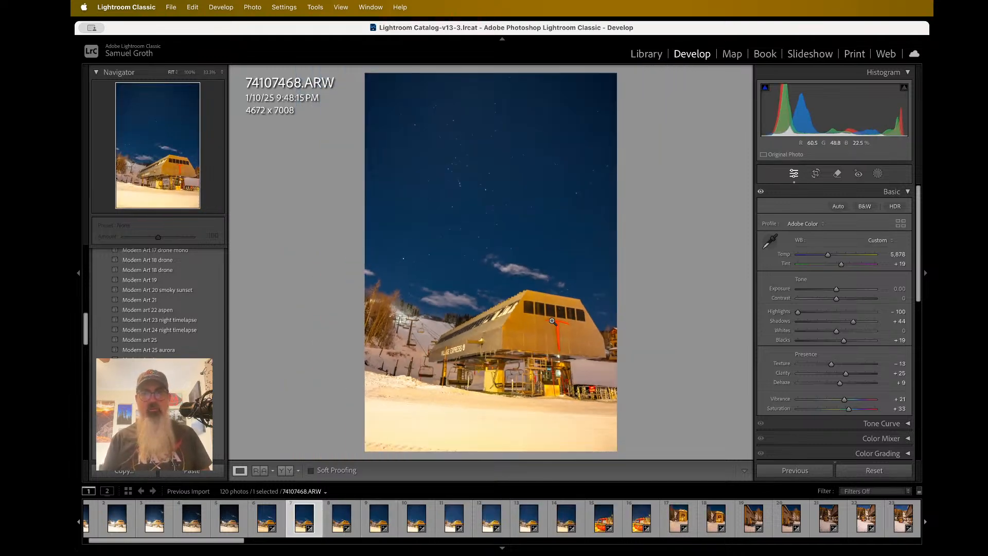
Go through the synced lift station photos one by one up to 74107475.ARW, comparing them with their neighbours.
key("Right")
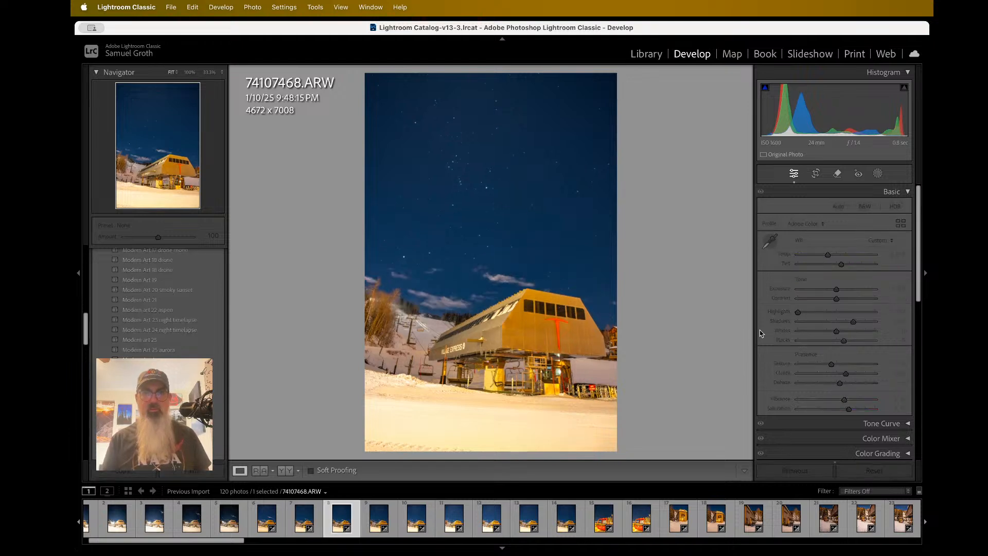
key("Right")
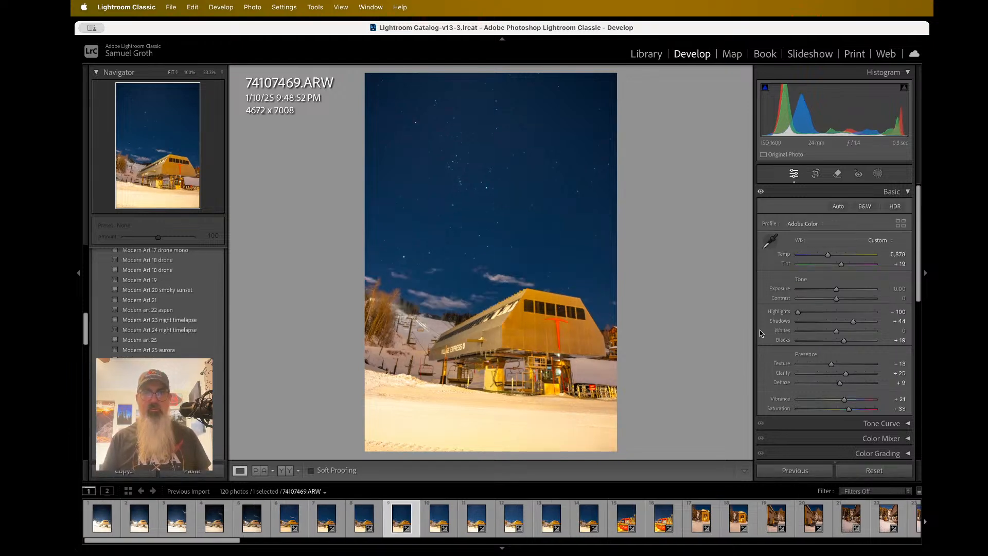
key("Right")
key("Right")
key("Right")
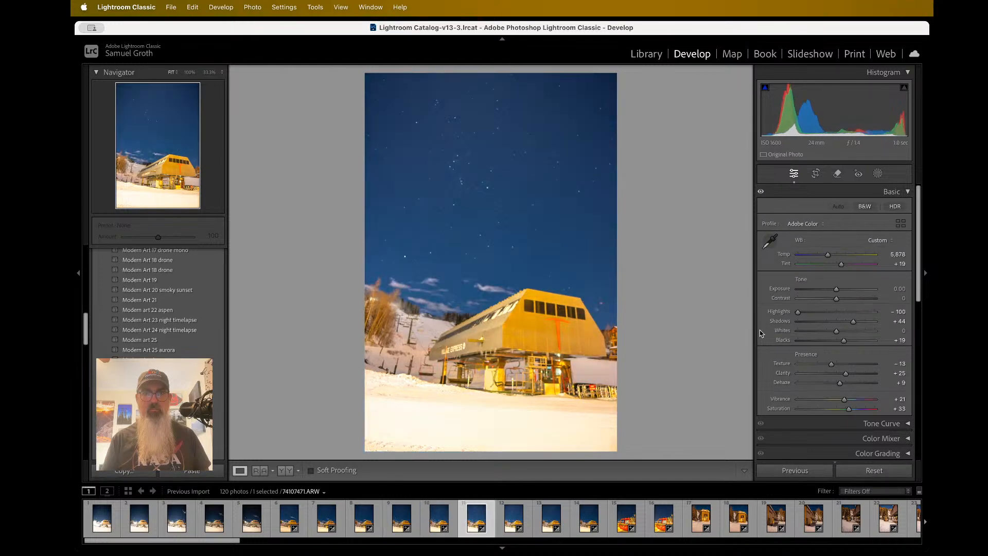
key("Right")
key("Right")
key("Right")
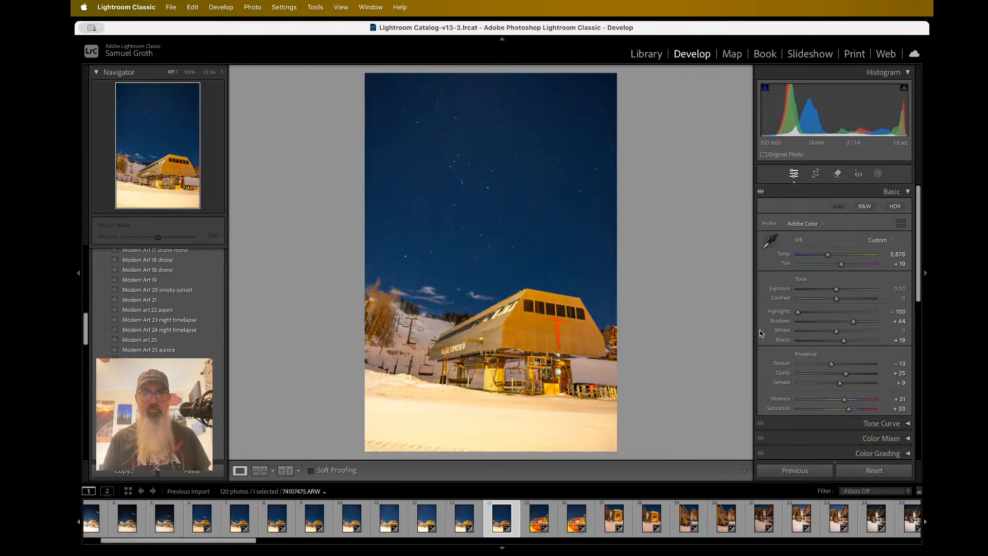
key("Left")
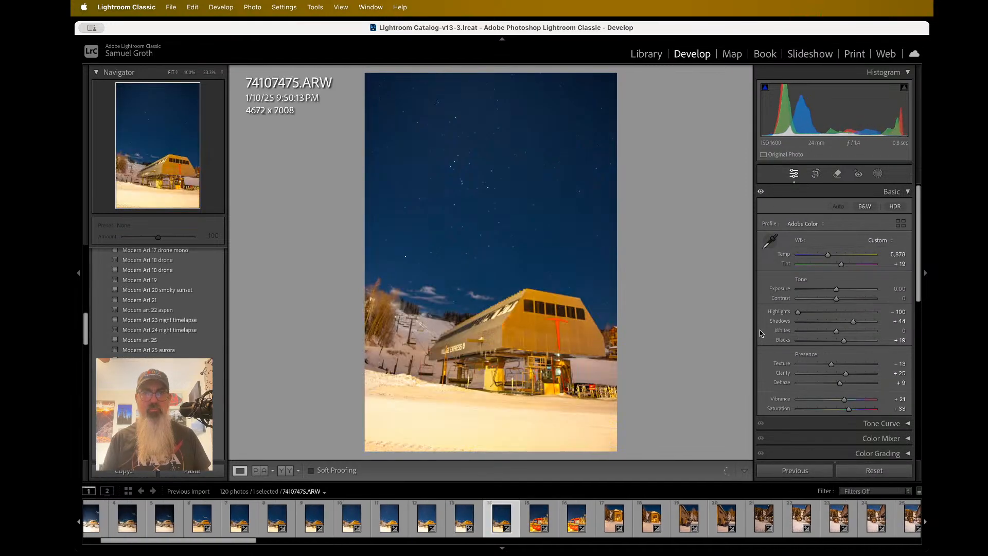
key("Left")
key("Right")
Examine the lift station, clouds and stars of 74107475.ARW at magnifications up to 300%.
left_click(565, 320)
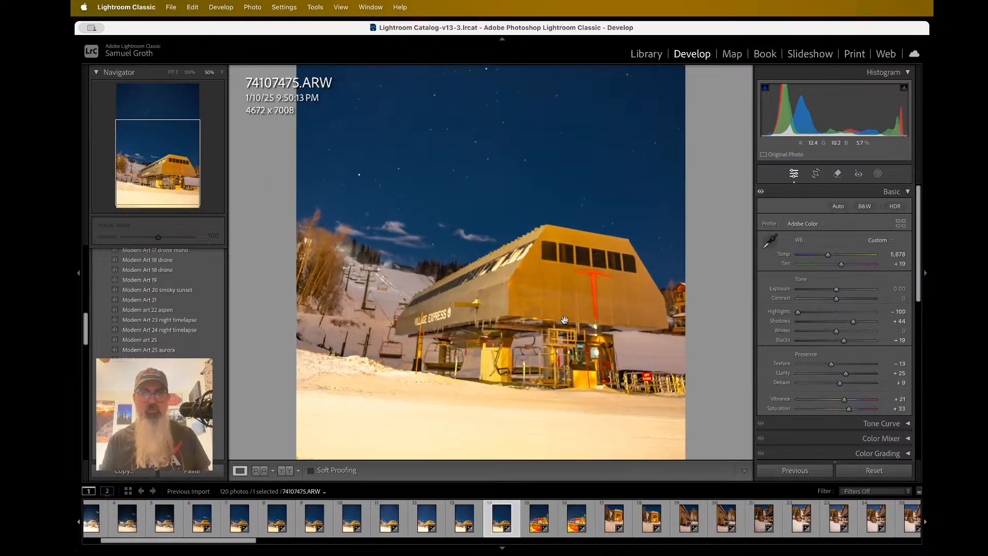
key("super+equal")
key("super+equal")
scroll(565, 320, "left", 10)
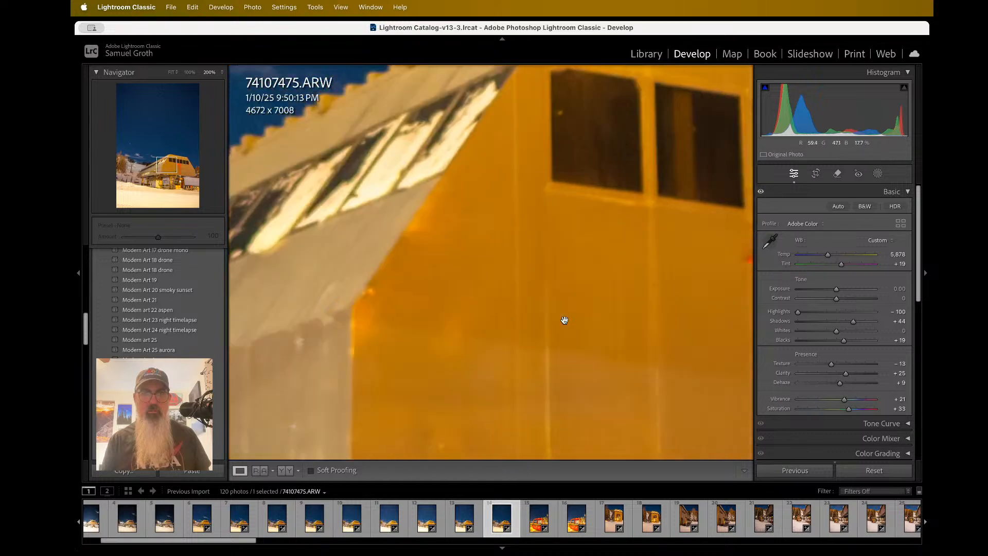
scroll(564, 321, "down", 3)
scroll(565, 320, "up", 10)
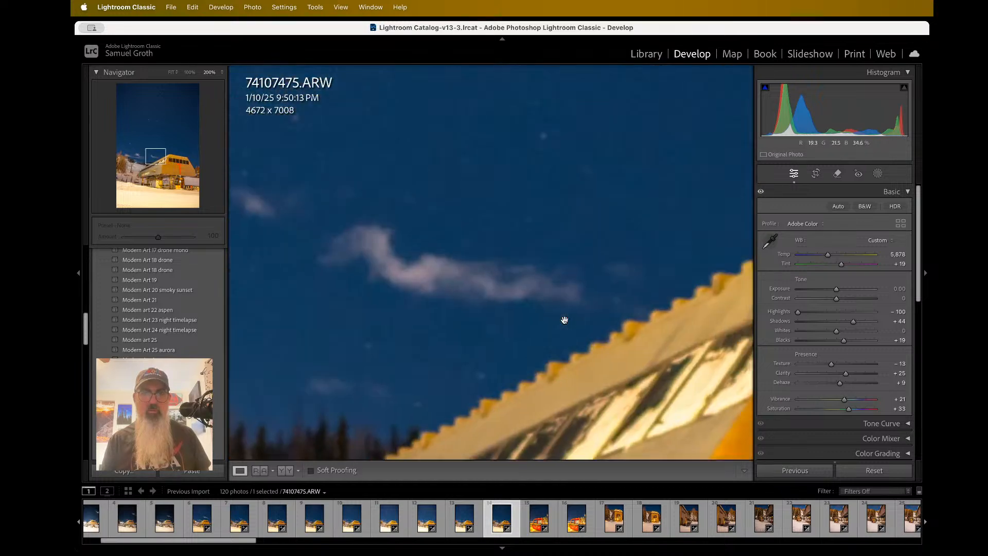
key("super+minus")
key("super+minus")
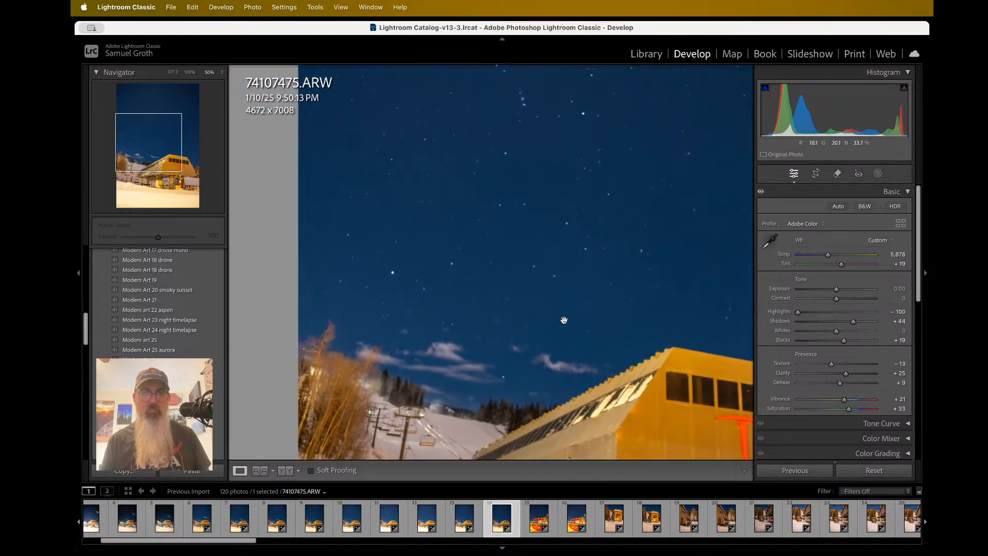
key("super+equal")
key("super+equal")
key("super+equal")
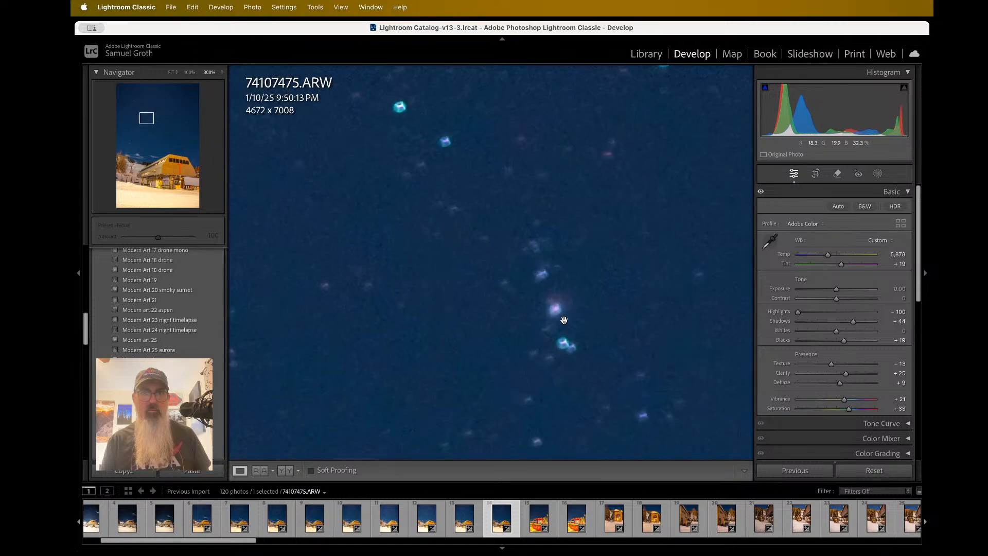
key("super+minus")
key("super+minus")
key("super+minus")
key("super+minus")
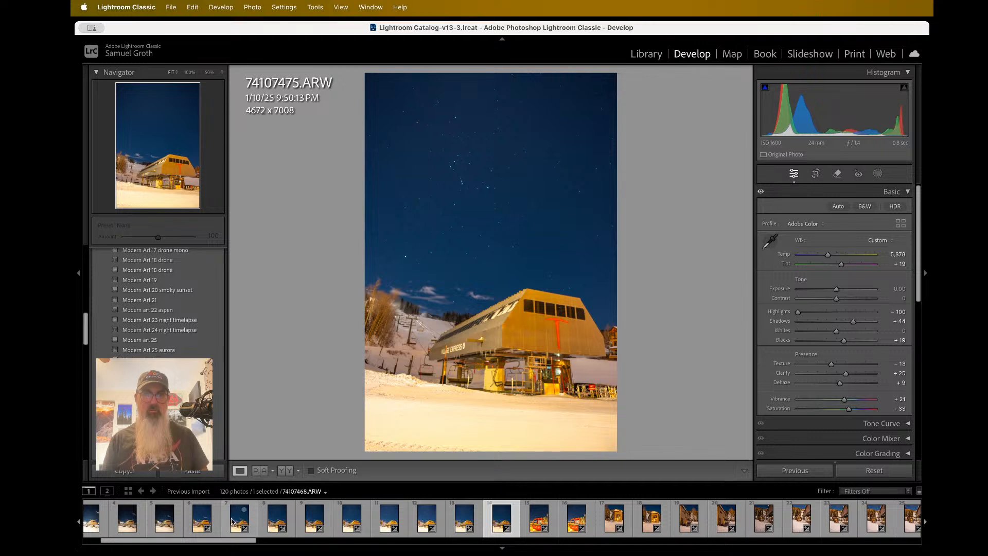
Compare 74107475.ARW with 74107467.ARW, and inspect its lift station and snow close up.
left_click(199, 525)
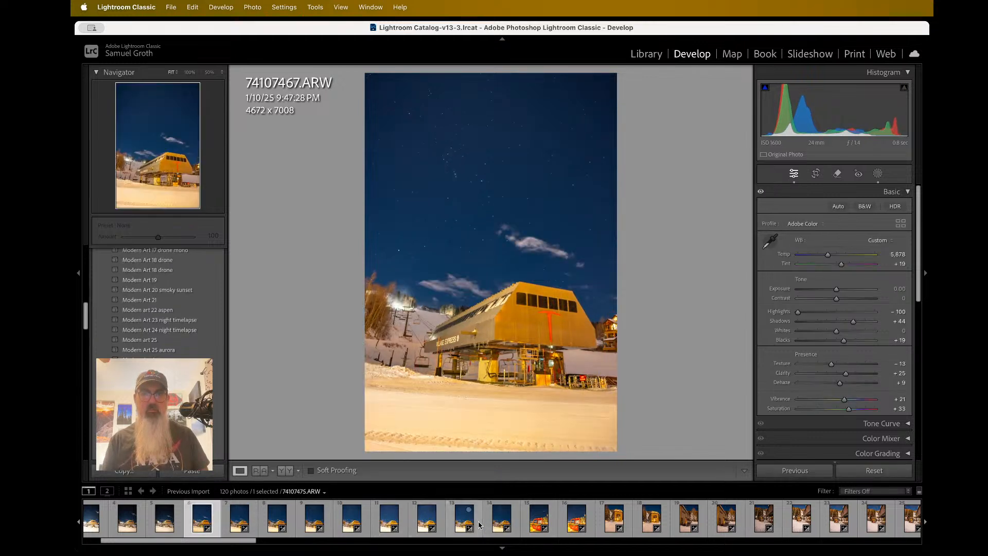
left_click(498, 526)
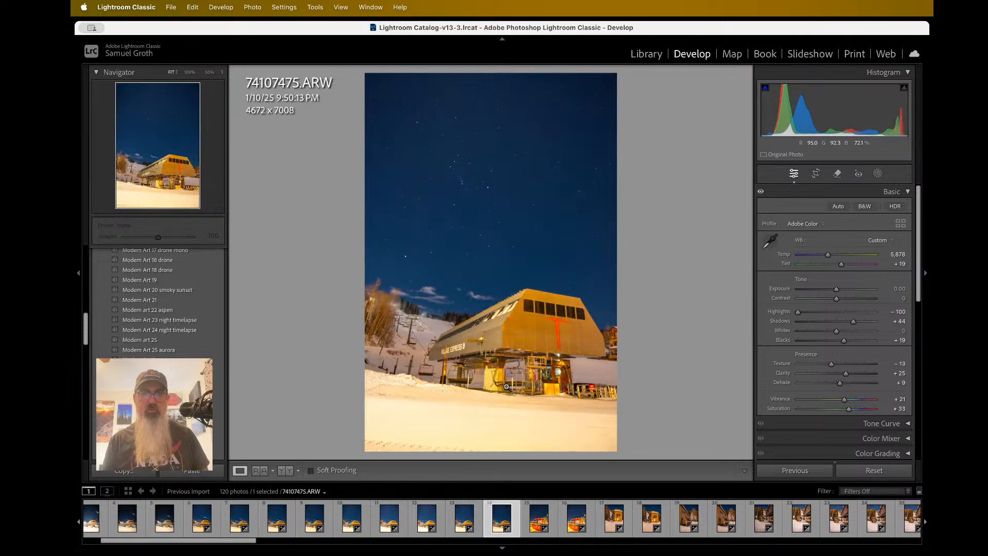
left_click_drag(464, 188, 464, 226)
left_click(519, 334)
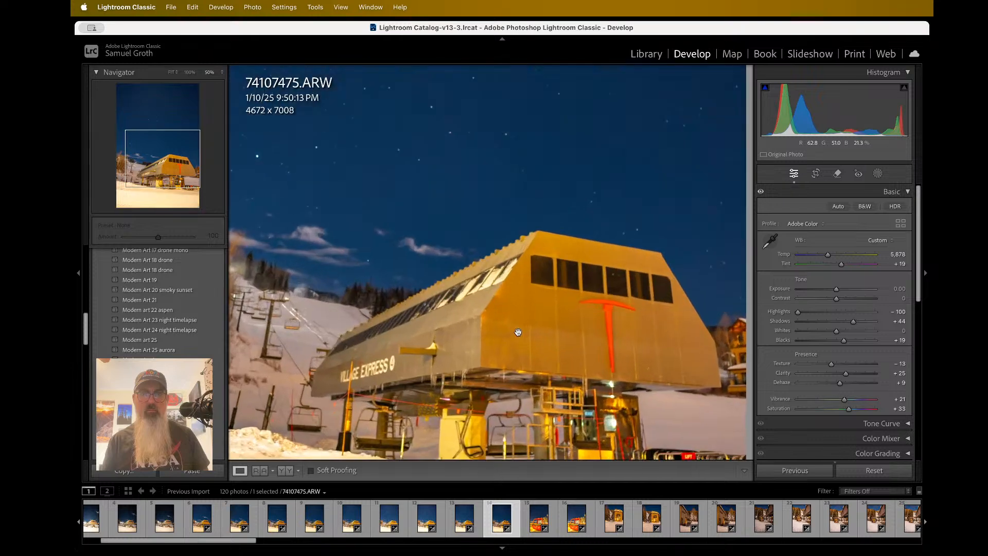
left_click(519, 331)
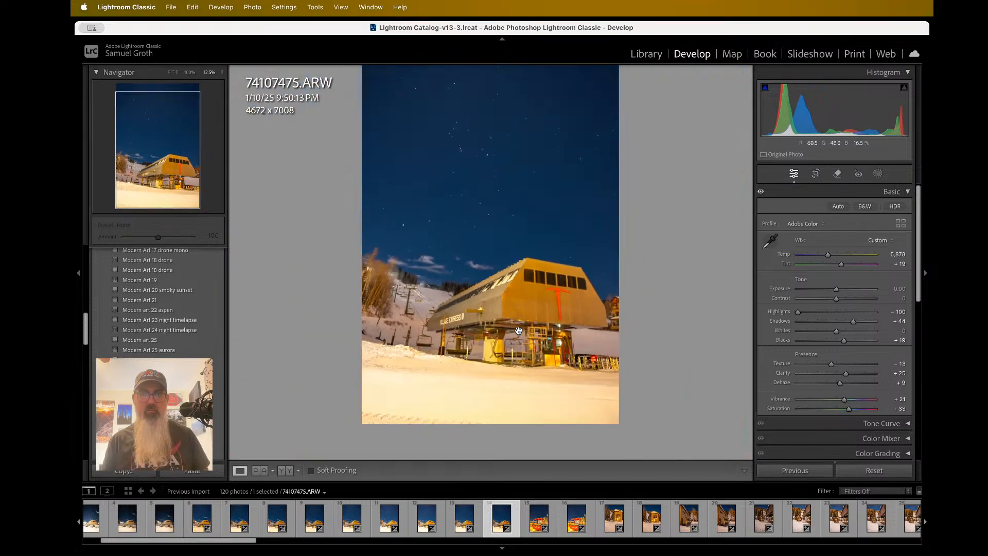
key("super+equal")
key("super+equal")
key("super+equal")
left_click(519, 330)
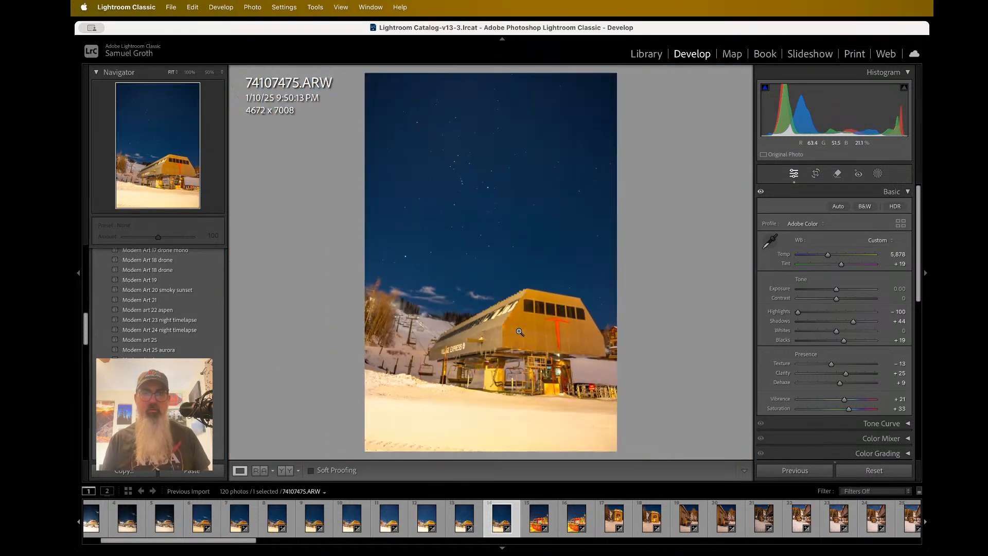
left_click(462, 391)
left_click(461, 390)
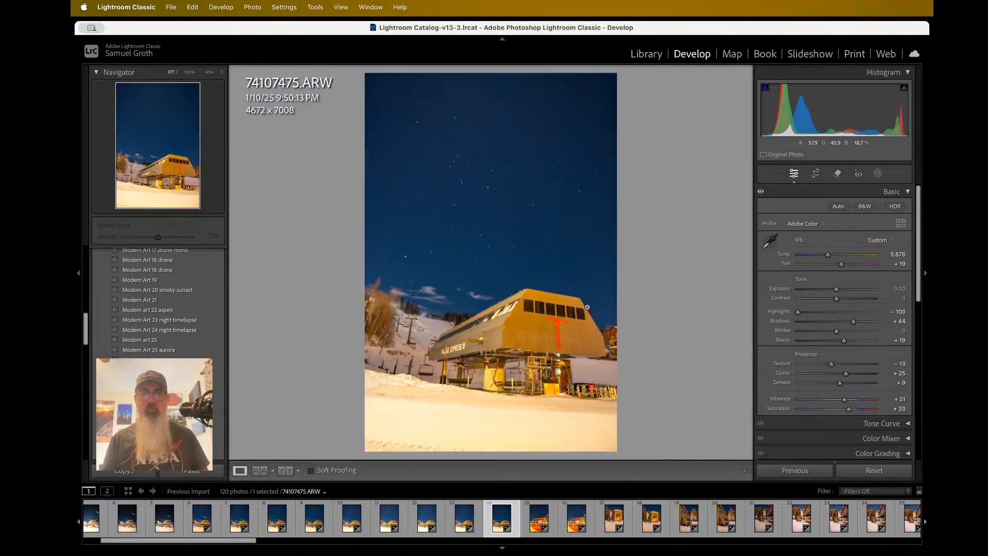
Add a linear gradient mask over the snow of 74107475.ARW, fading out near the station roof, with Highlights at -100.
left_click(877, 175)
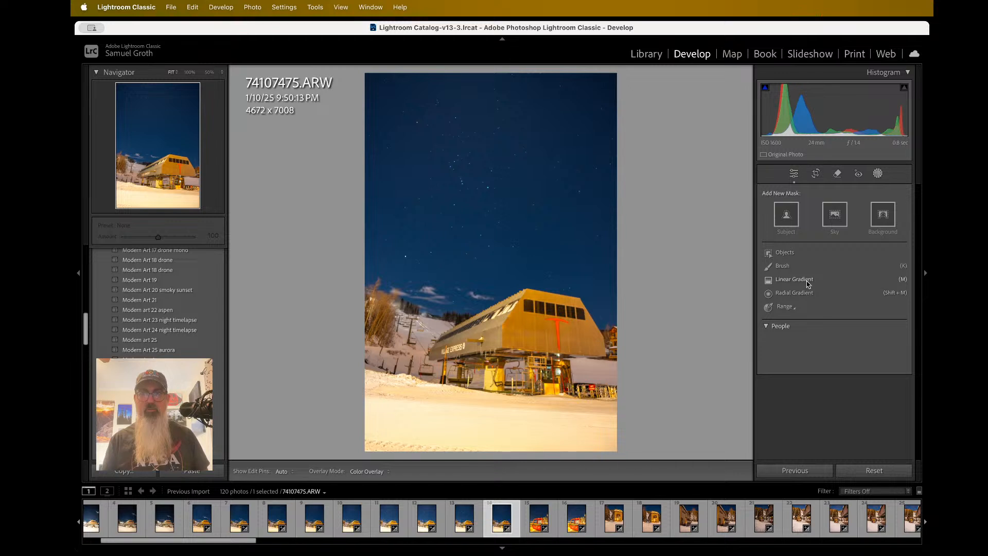
left_click(808, 282)
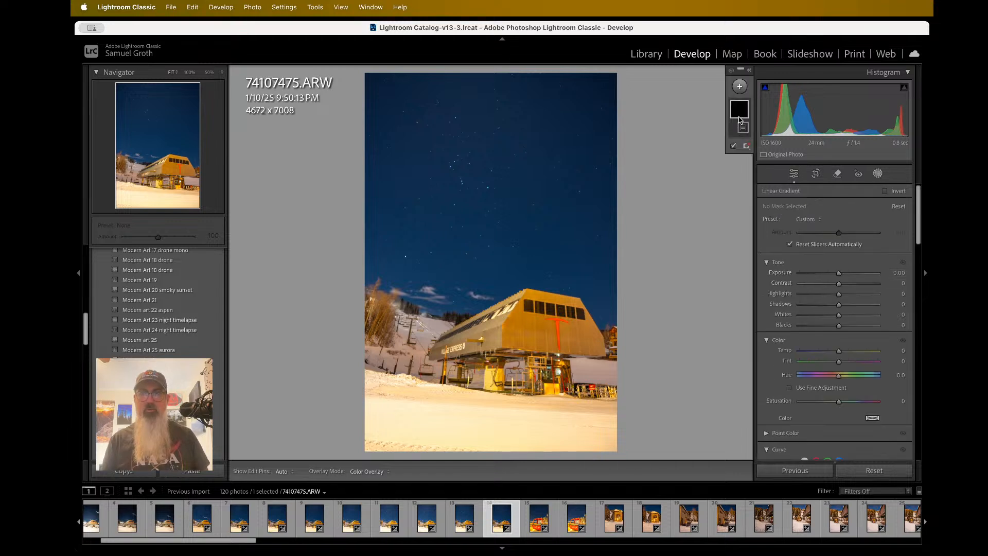
mouse_move(481, 409)
left_mouse_down()
mouse_move(460, 403)
mouse_move(495, 329)
mouse_move(486, 294)
left_mouse_up()
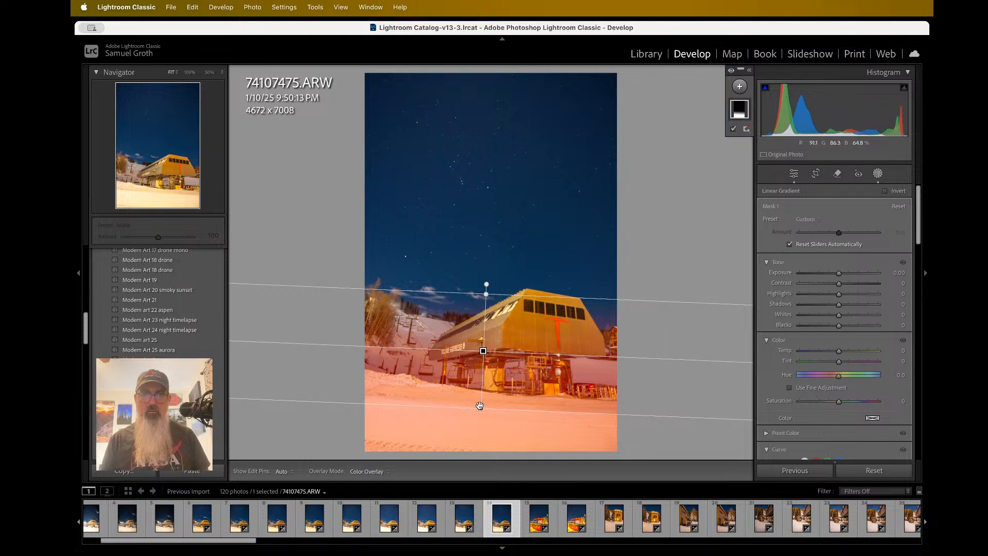
left_click_drag(479, 406, 482, 396)
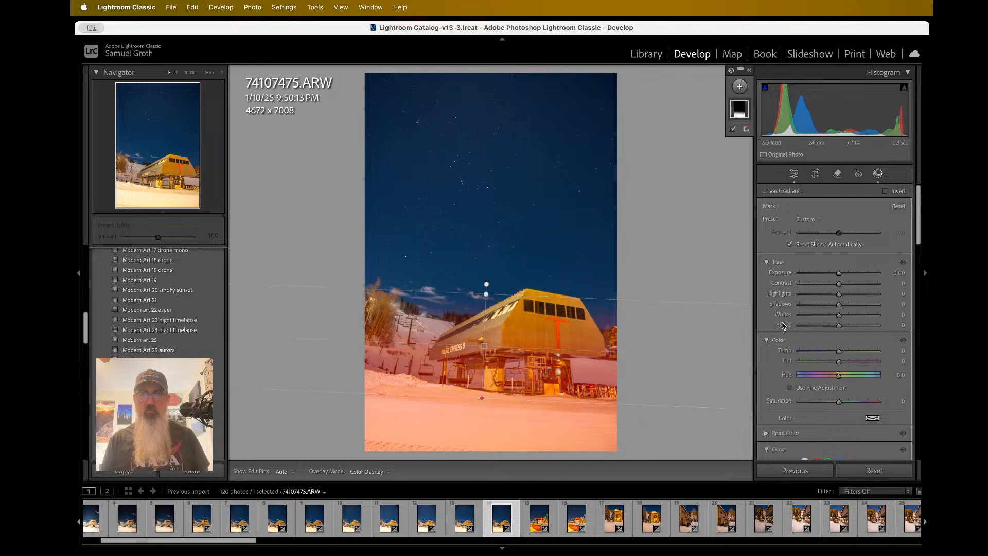
left_click_drag(839, 294, 753, 292)
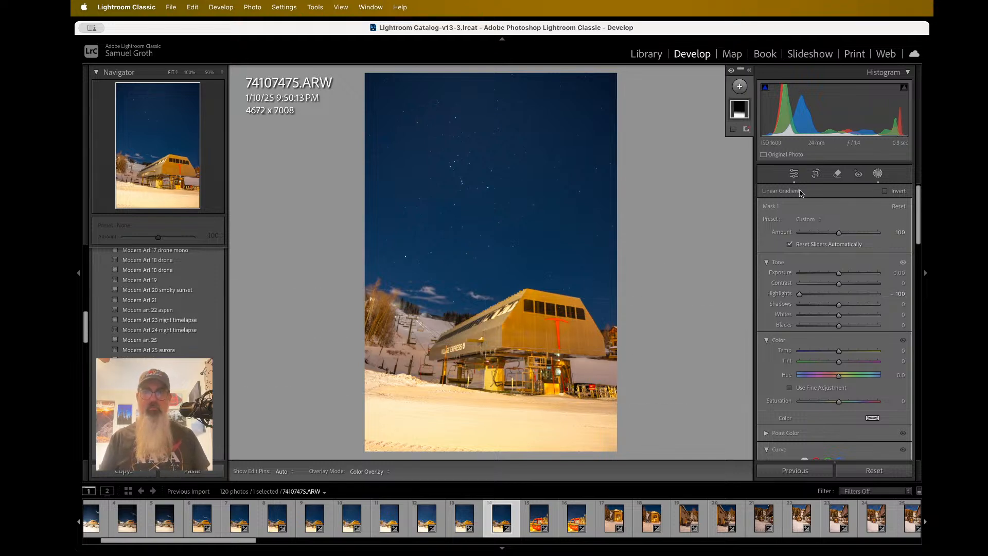
Leave masking for the Basic adjustments and check the snow and lift station of 74107475.ARW close up.
left_click(794, 174)
left_click(487, 392)
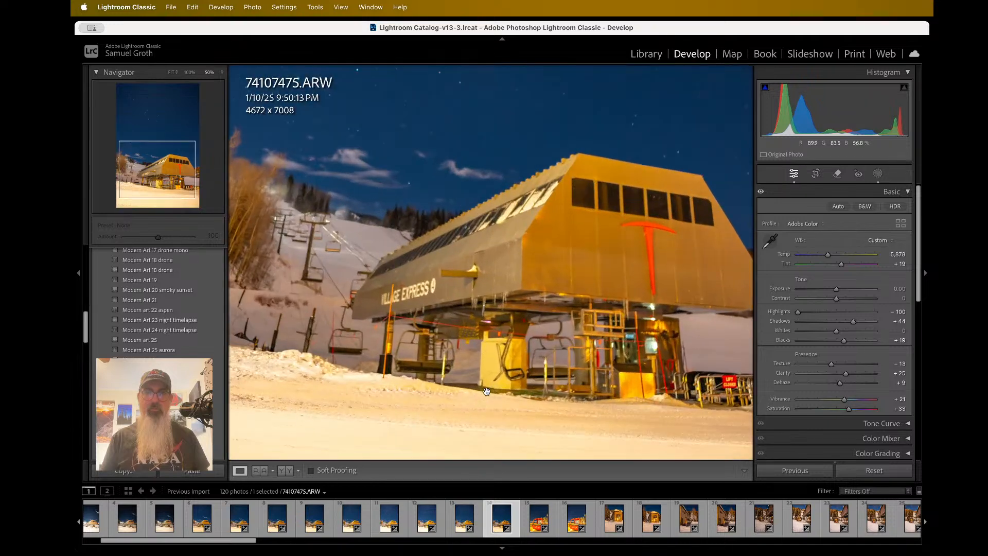
left_click(487, 392)
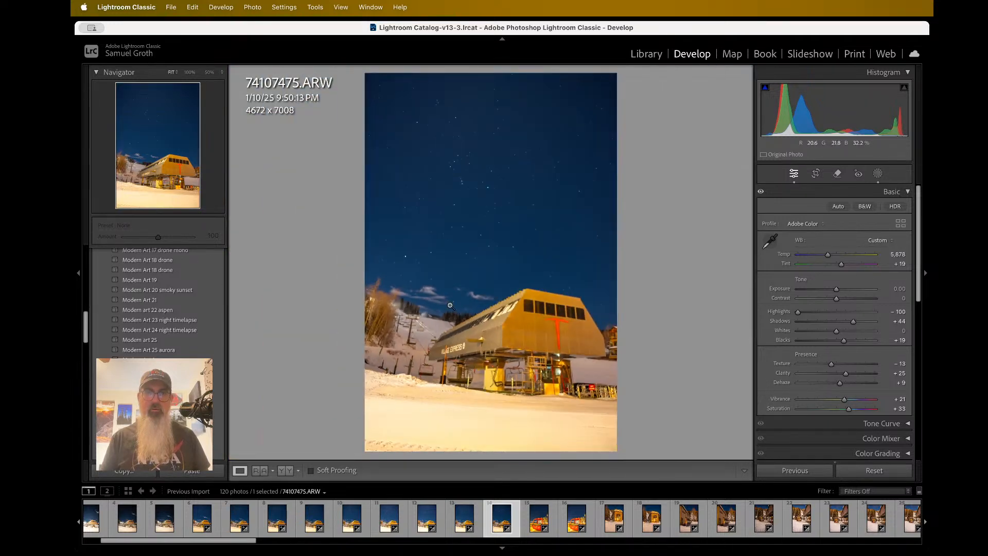
Export 74107475.ARW using the previous export settings.
right_click(462, 319)
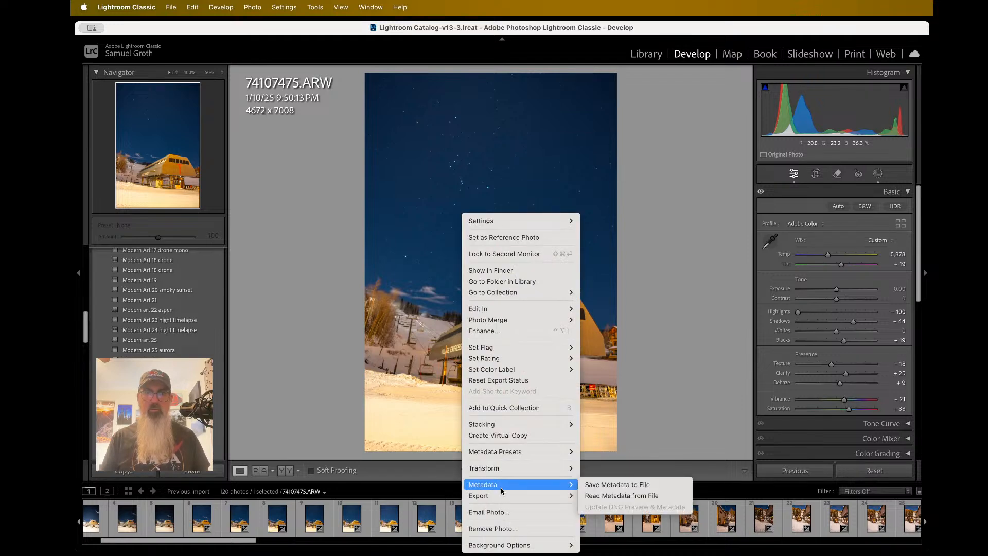
mouse_move(539, 499)
left_click(594, 452)
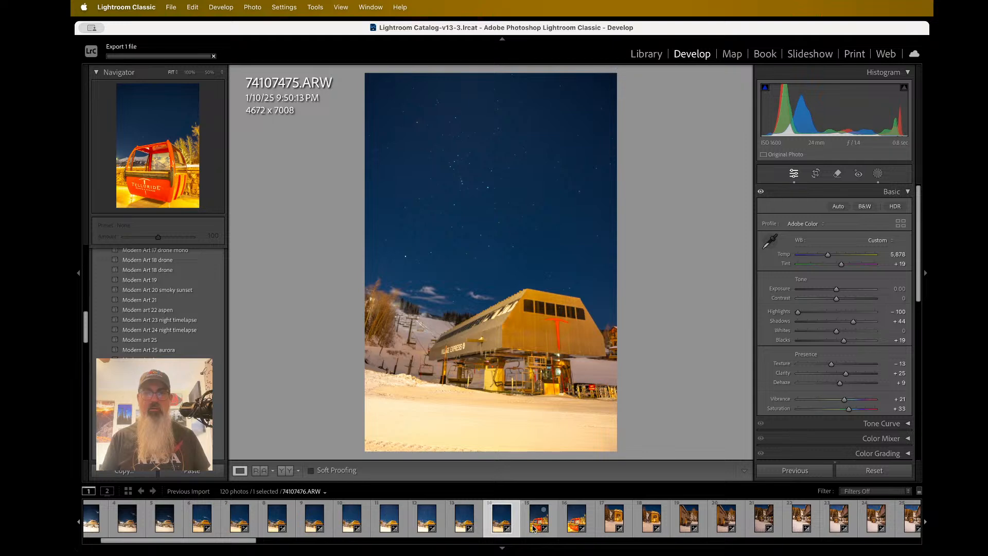
Open 74107477.ARW and examine the gondola's lettering, windows and the mountains behind it close up.
left_click(569, 525)
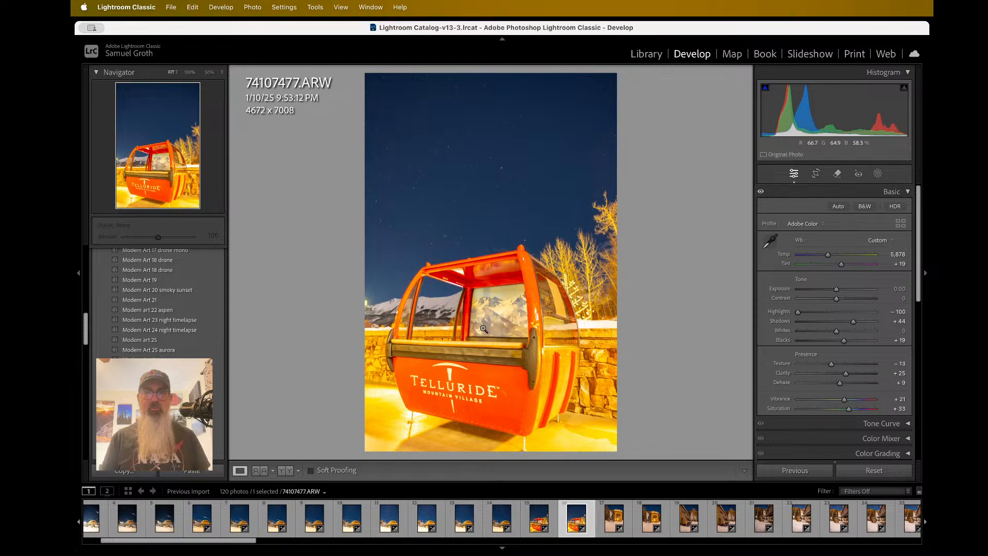
left_click(498, 213)
scroll(419, 278, "down", 10)
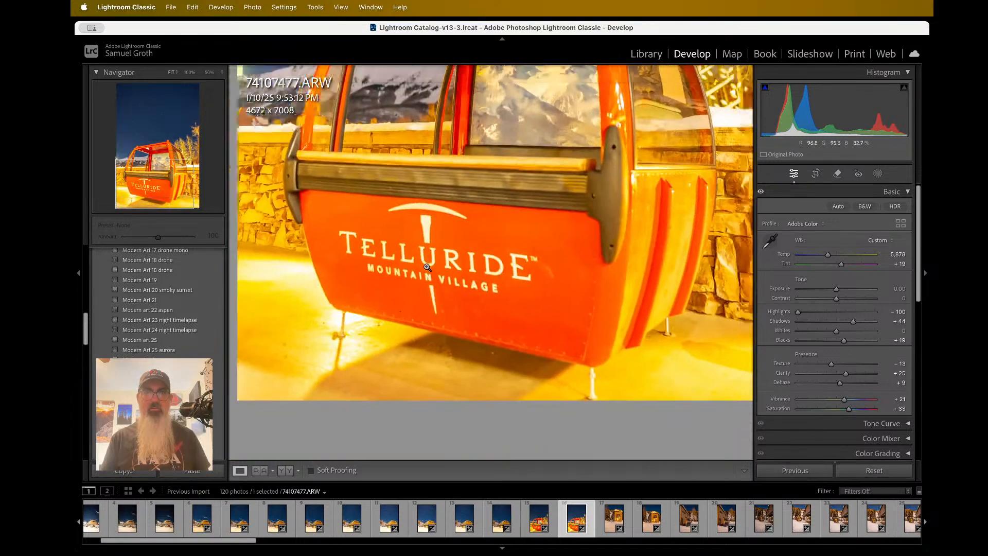
left_click(420, 274)
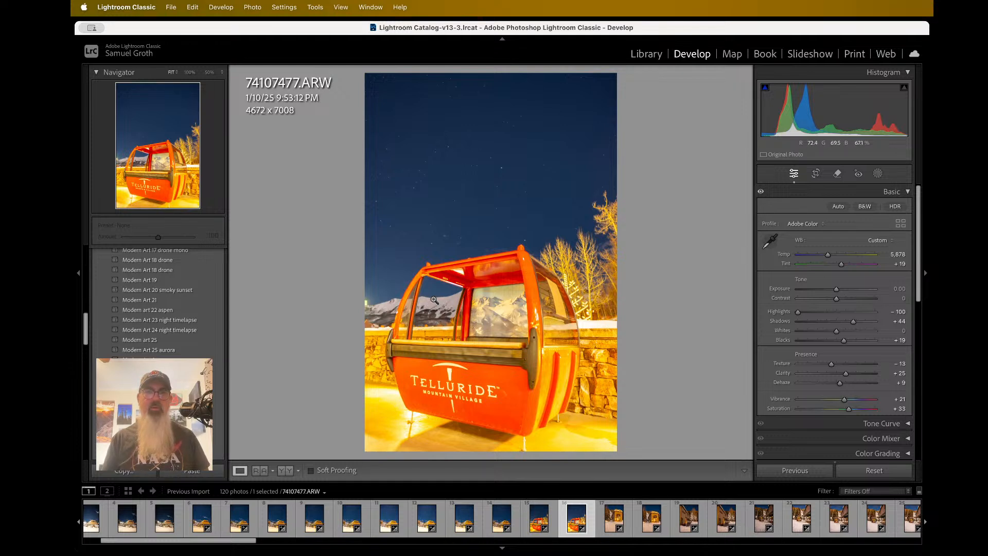
left_click(513, 321)
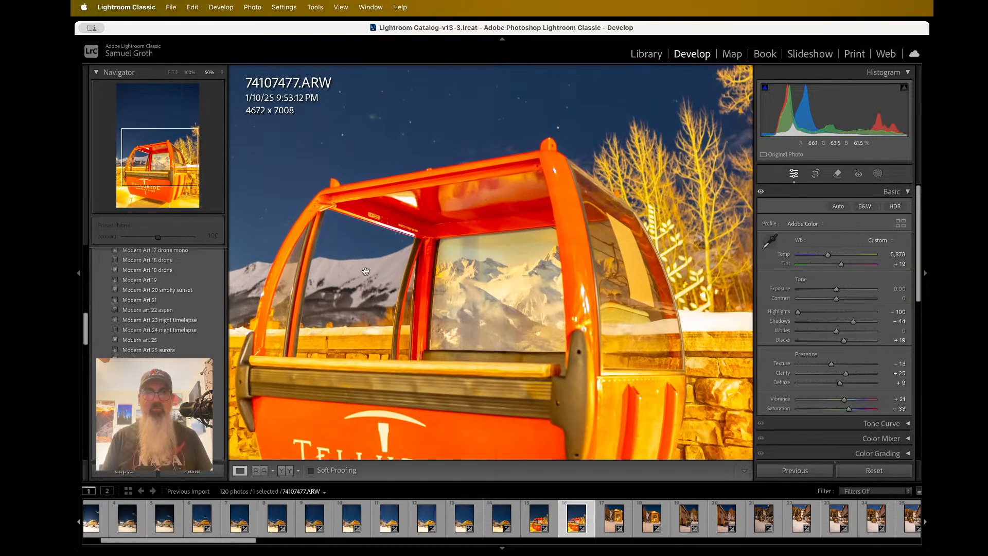
left_click(524, 283)
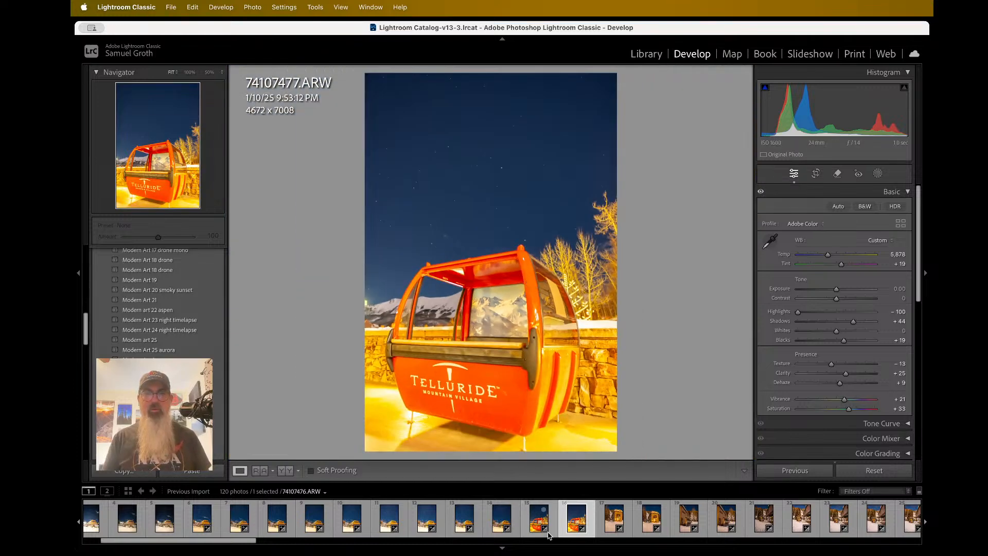
Compare 74107476.ARW with 74107477.ARW, ending on 74107476.ARW.
left_click(539, 519)
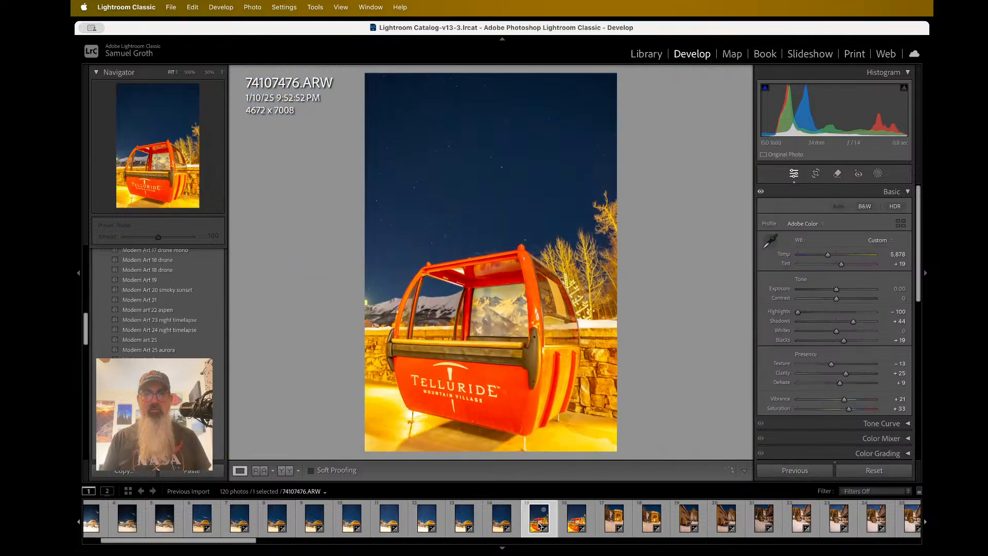
left_click(574, 526)
left_click(527, 532)
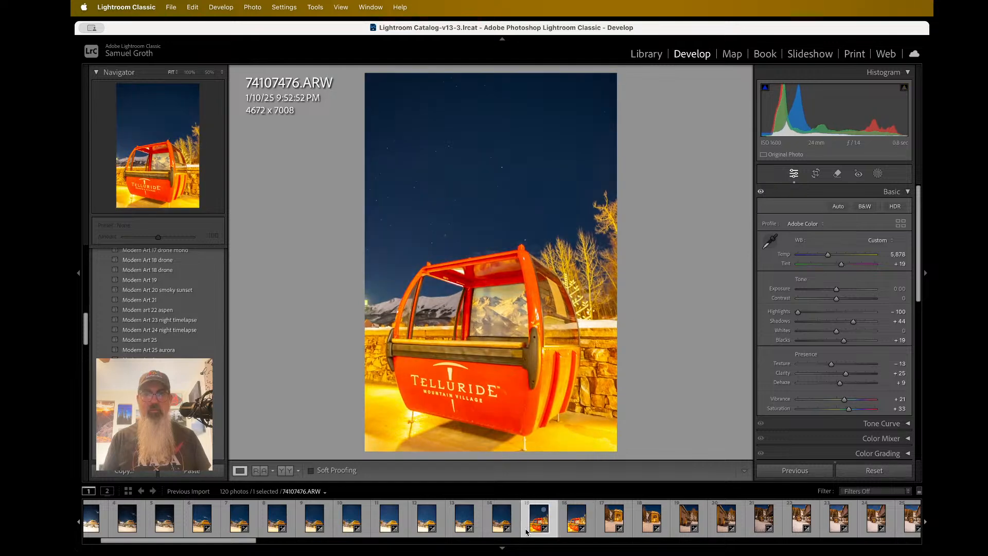
Examine the gondola, stone wall and lit ground of 74107476.ARW close up.
left_click(479, 237)
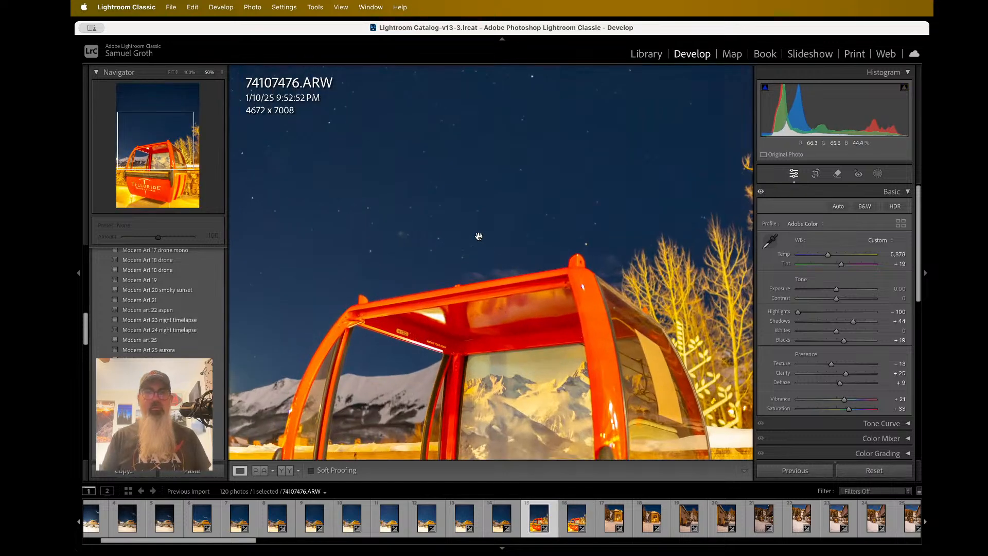
scroll(479, 236, "down", 10)
scroll(479, 237, "down", 4)
scroll(479, 236, "right", 8)
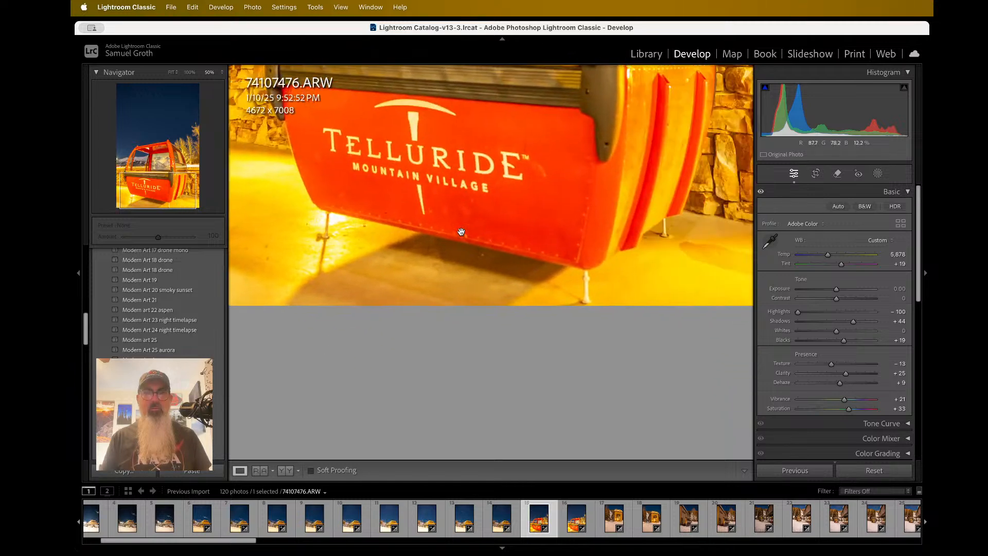
scroll(460, 237, "up", 2)
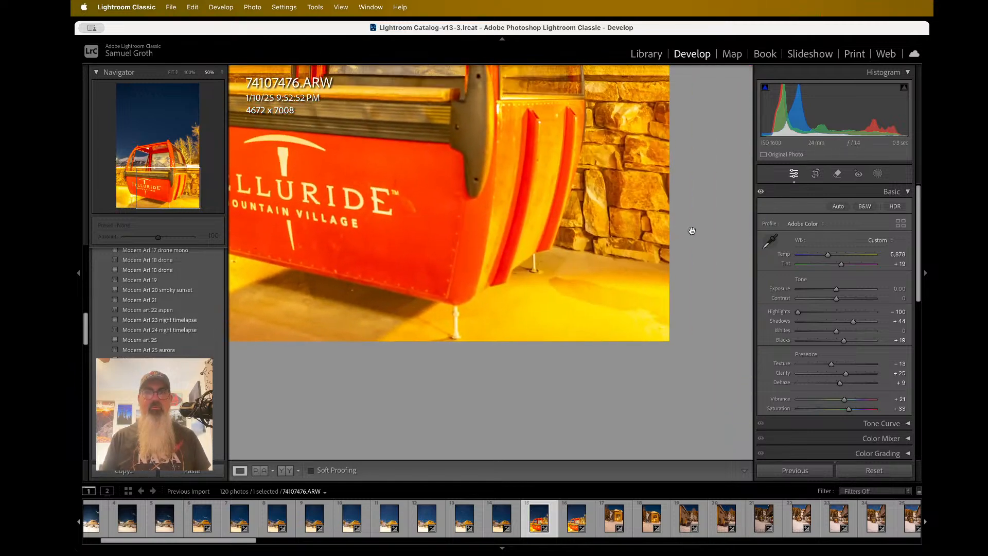
scroll(668, 213, "up", 2)
scroll(668, 213, "right", 1)
scroll(668, 212, "left", 10)
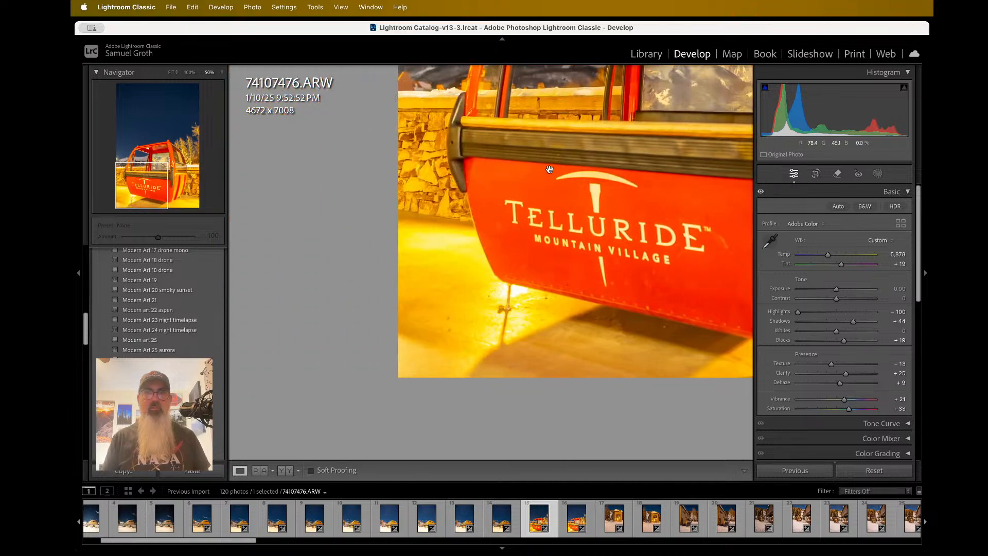
left_click(511, 194)
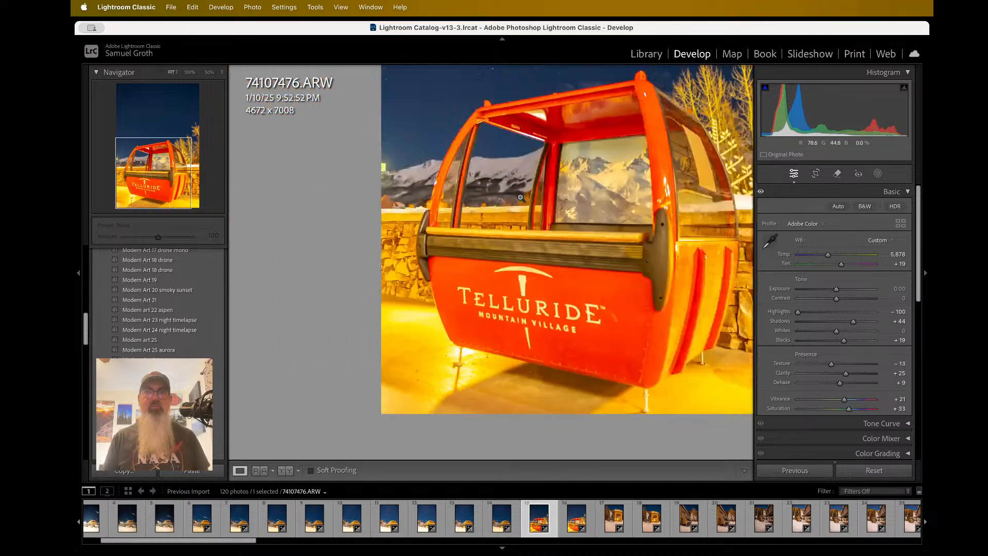
left_click_drag(520, 300, 489, 177)
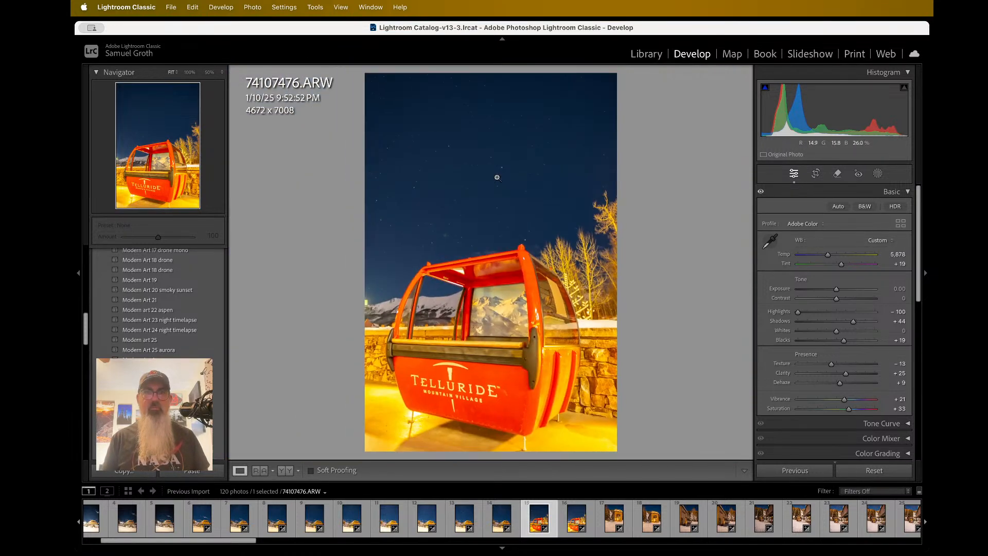
Inspect the stars in the sky of 74107476.ARW at up to 100% magnification, and return to the full view.
left_click(495, 251)
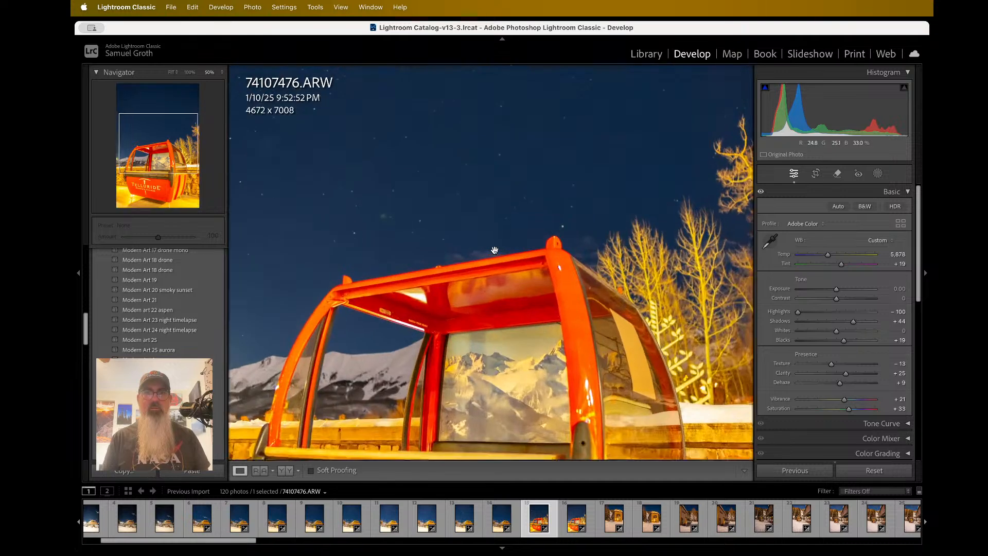
key("super+equal")
key("super+equal")
scroll(495, 250, "up", 10)
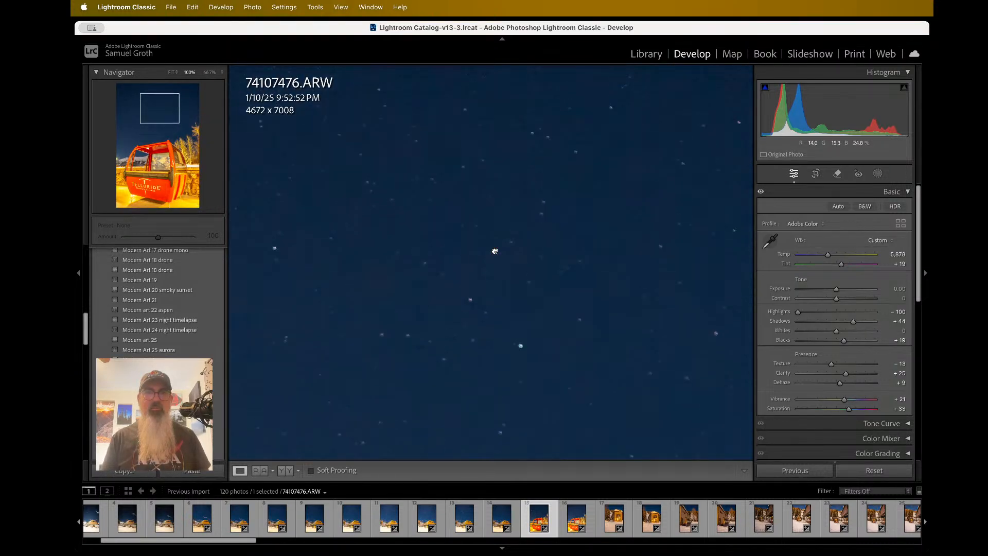
key("super+minus")
left_click(495, 251)
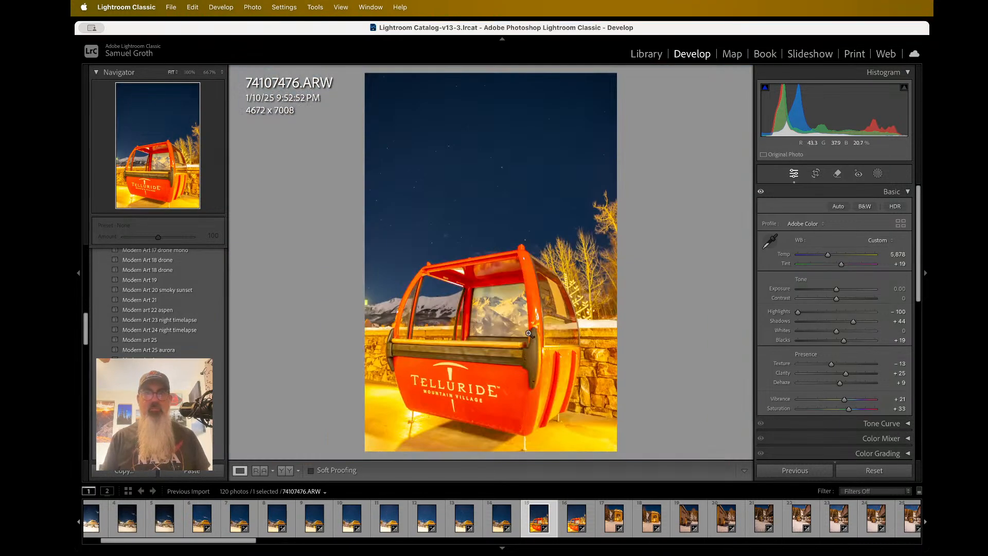
Export 74107476.ARW using the previous export settings.
right_click(565, 287)
mouse_move(664, 496)
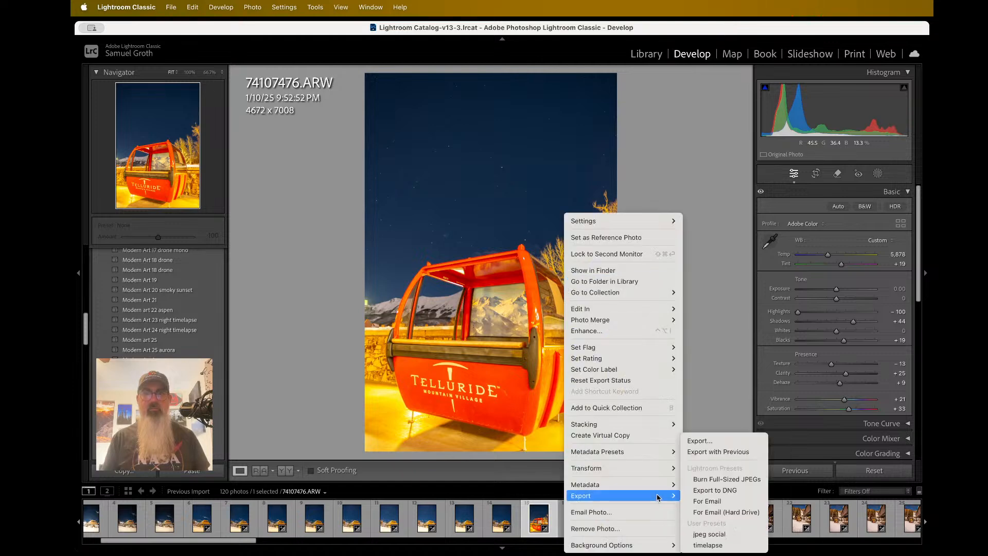
left_click(706, 452)
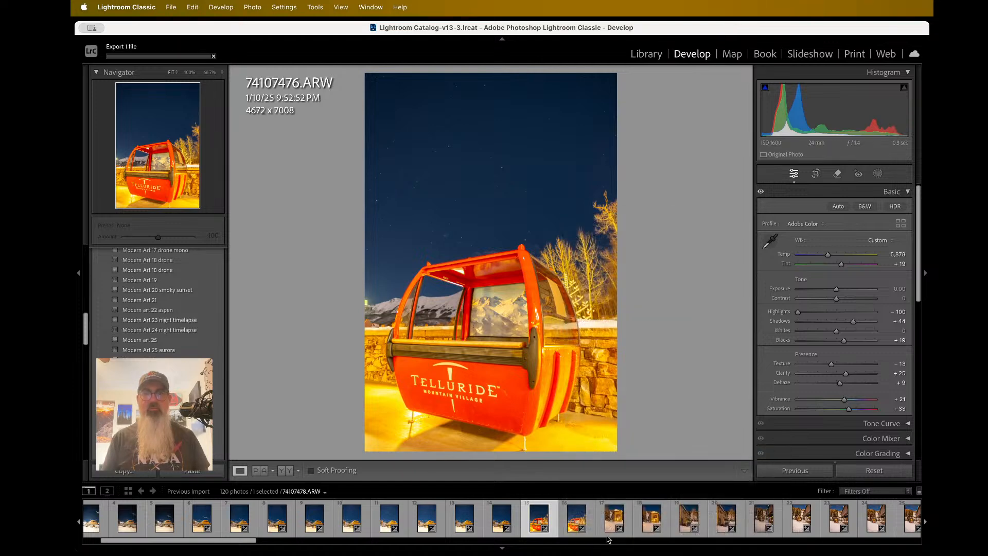
Open 74107478.ARW and inspect the Oak Street Lift building and its signs close up.
left_click(599, 519)
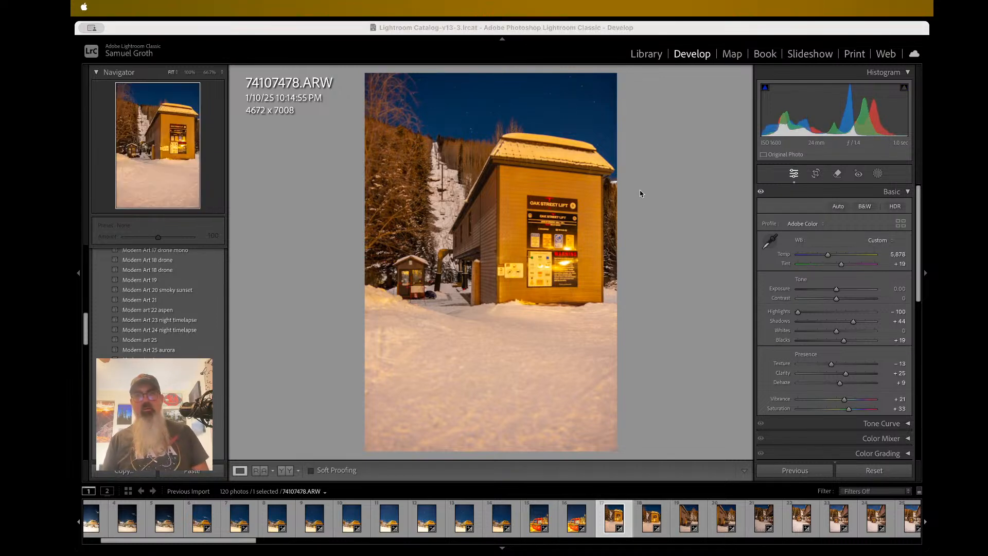
left_click(515, 261)
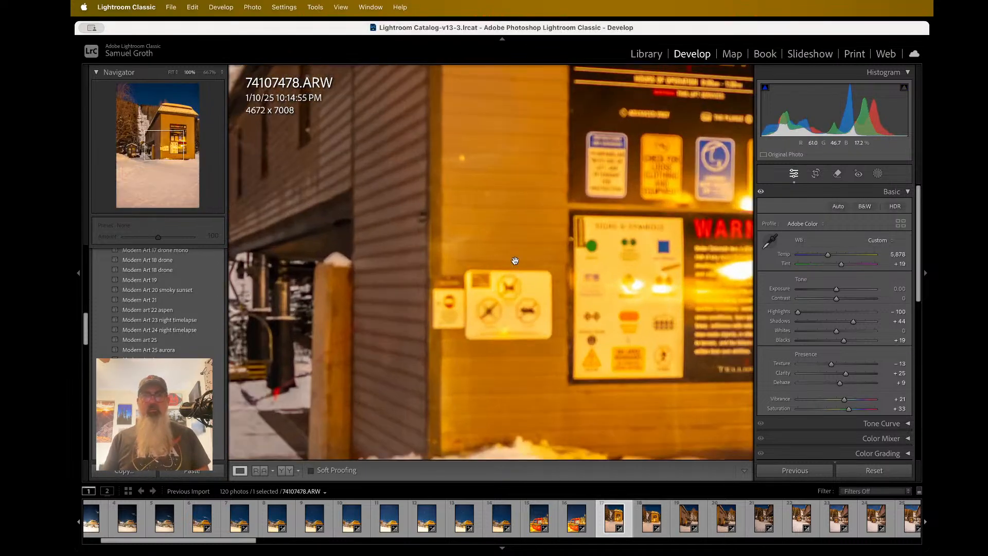
key("super+minus")
key("super+minus")
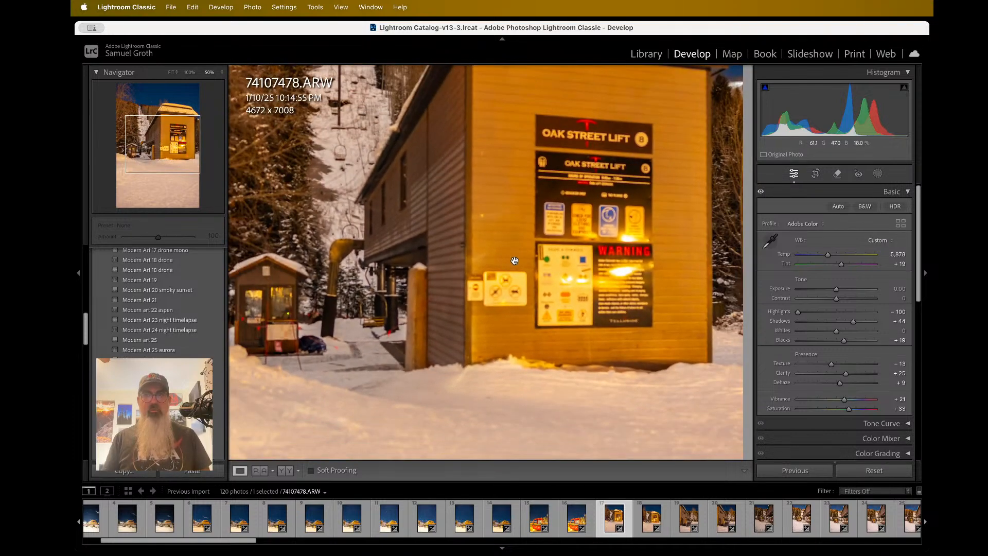
key("super+minus")
key("super+minus")
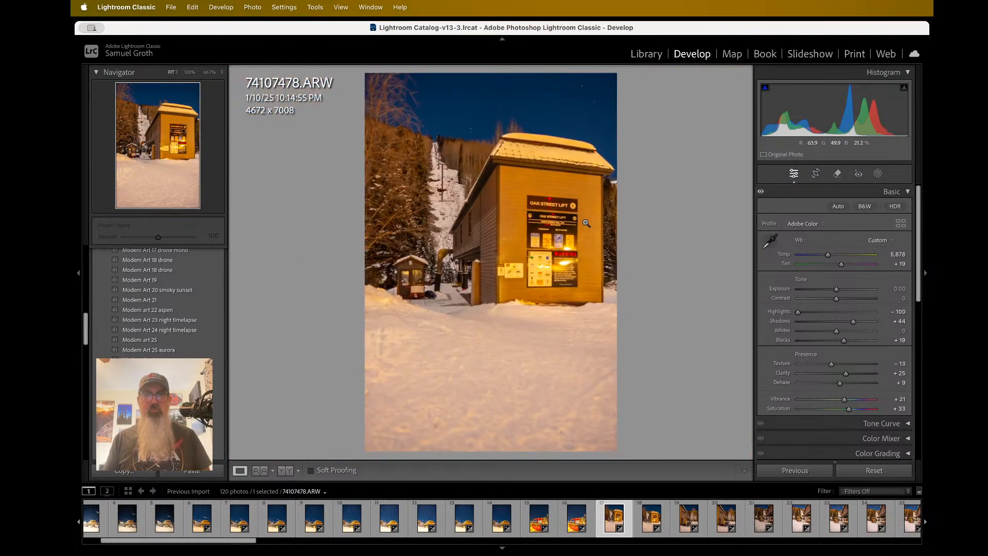
Browse the following Oak Street Lift photos up to 74107487.ARW and go back to 74107484.ARW.
key("Right")
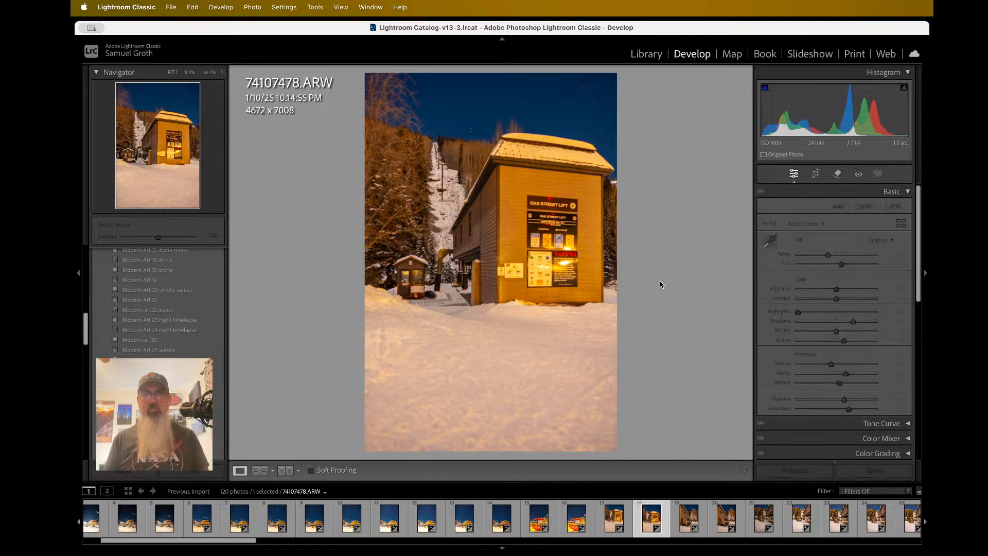
key("Right")
key("Right")
key("Right")
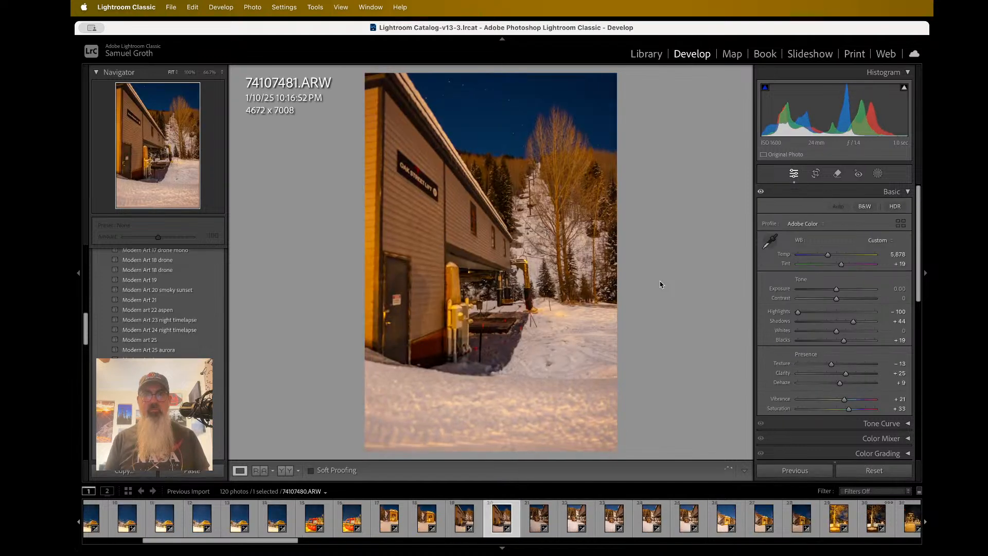
key("Right")
key("Right")
key("Right")
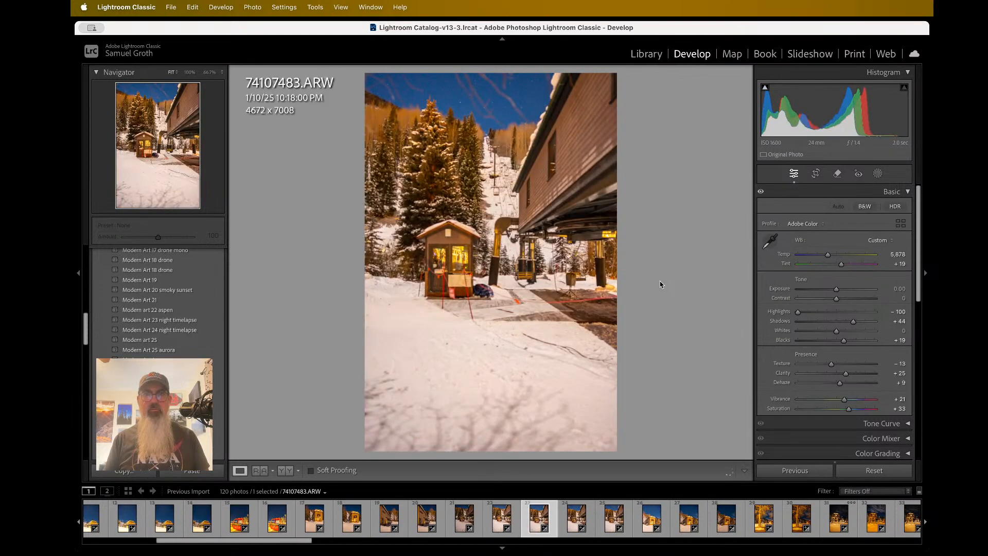
key("Right")
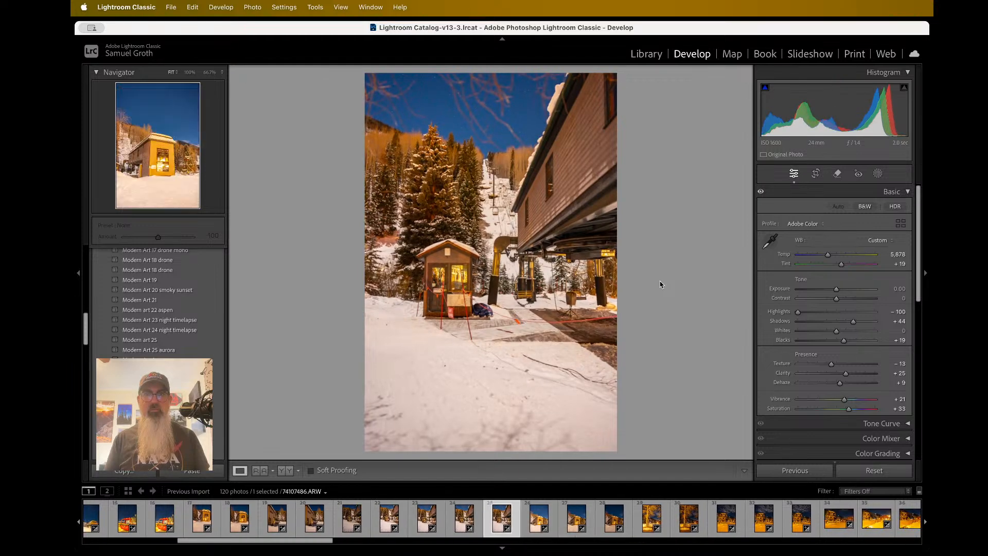
key("Left")
key("Left")
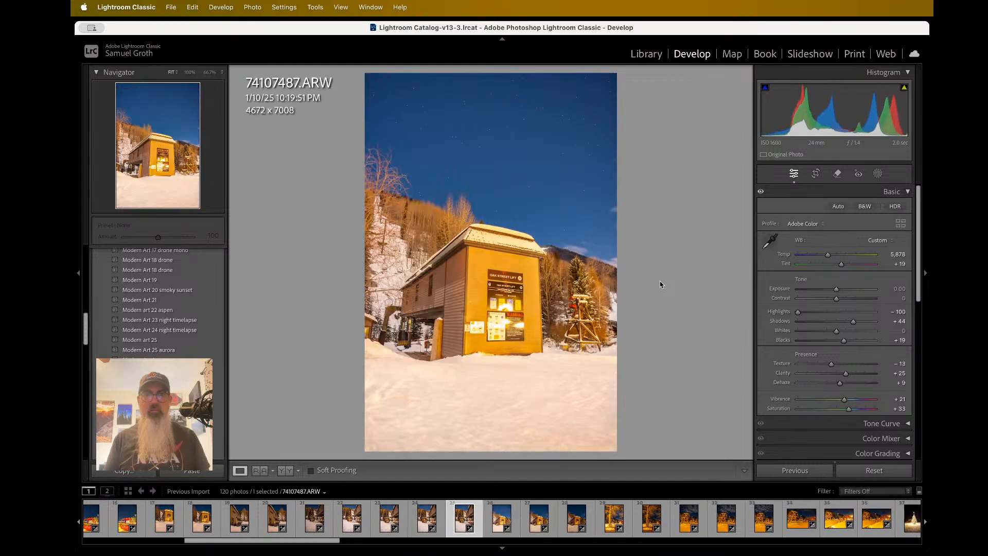
key("Left")
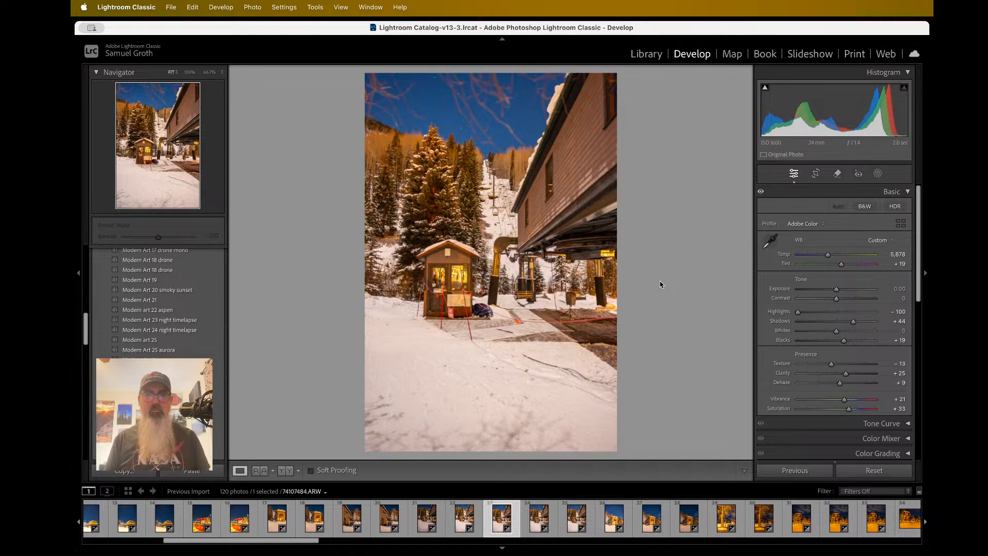
Examine the lift machinery, sky, ticket hut and snow of 74107484.ARW at 66.7% magnification.
left_click(528, 239)
scroll(527, 239, "up", 5)
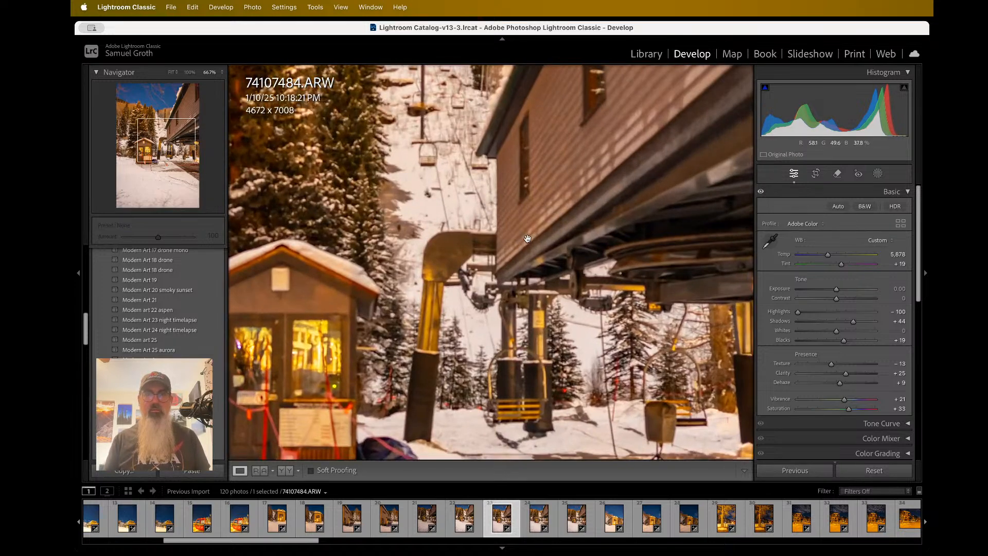
scroll(528, 239, "left", 10)
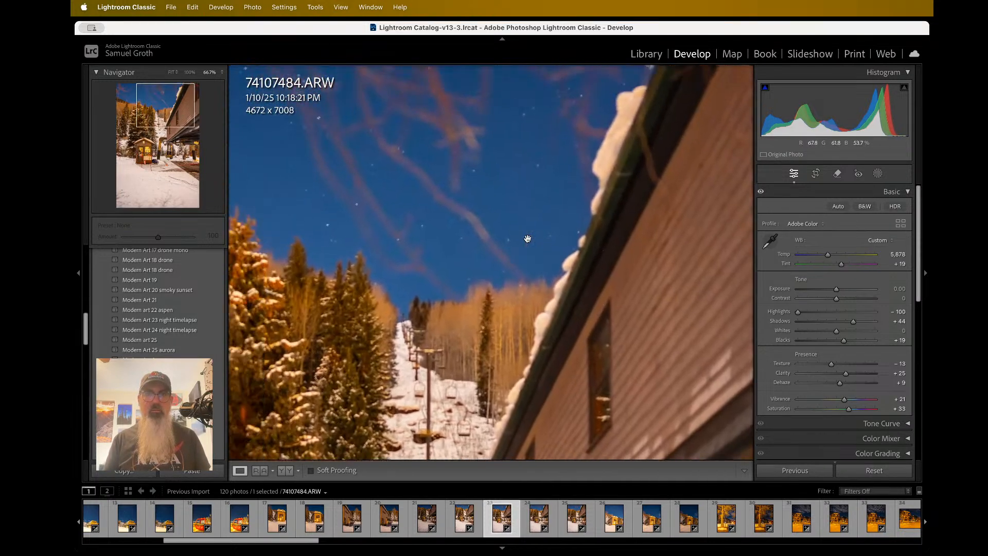
left_click(529, 240)
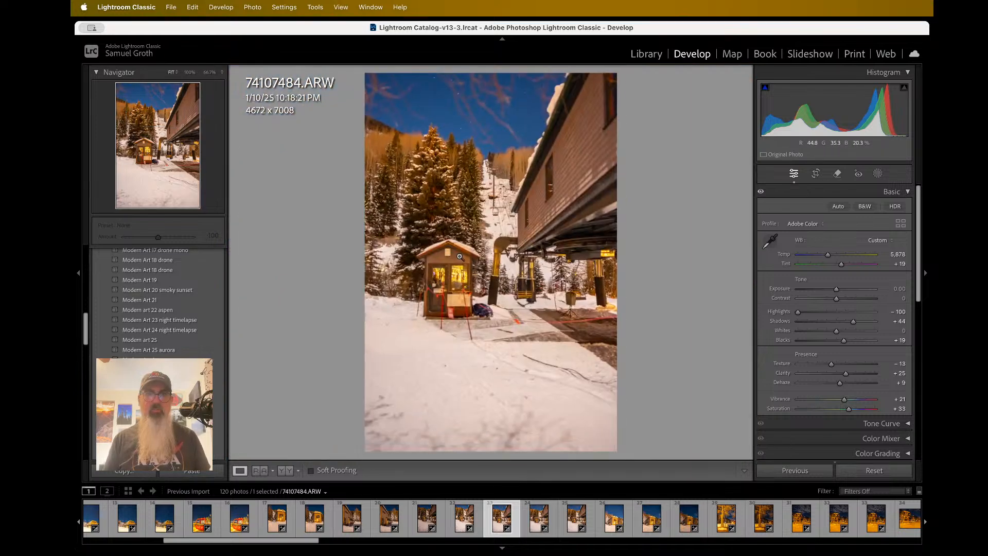
left_click(431, 326)
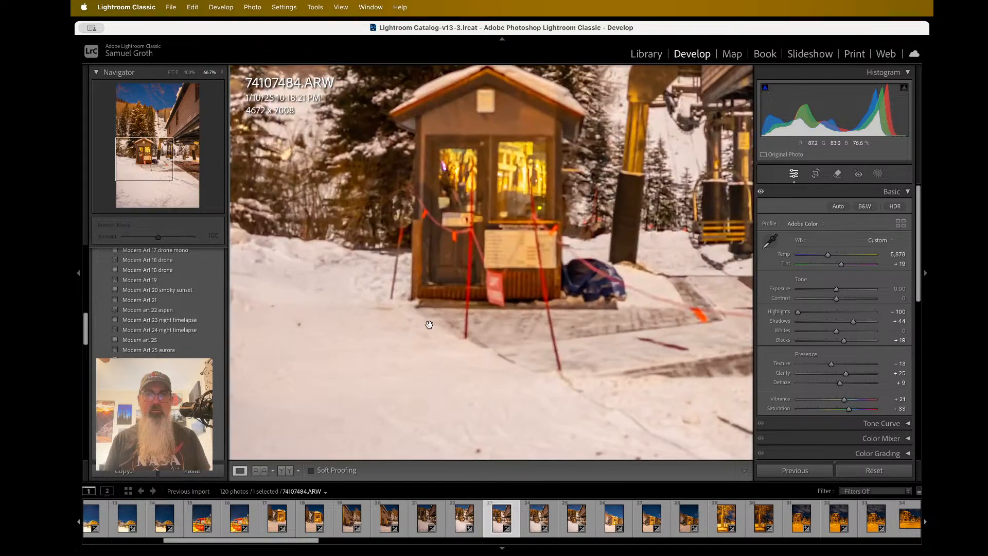
scroll(430, 325, "up", 3)
scroll(430, 325, "right", 6)
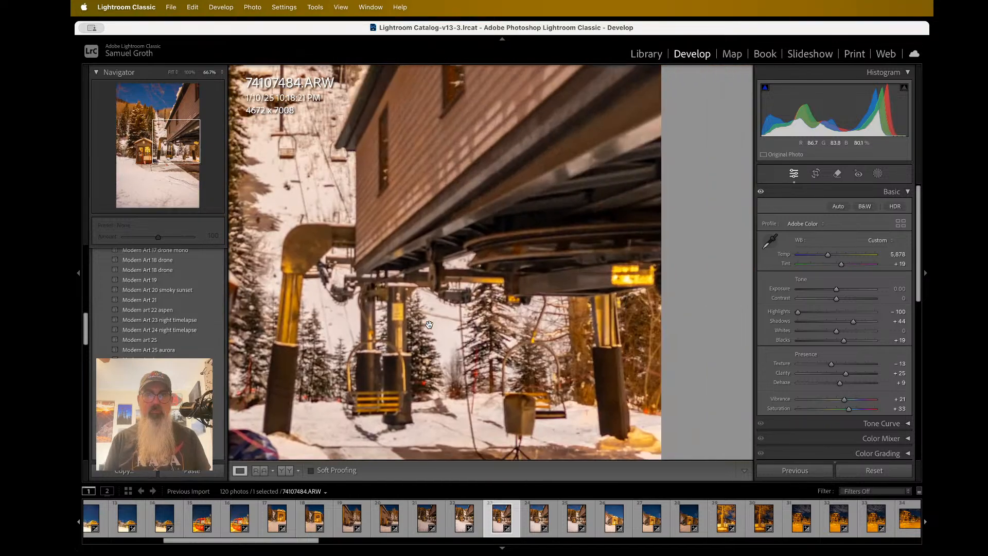
Examine the starry sky, overhanging branches, snowy trees and lift line in the upper part of 74107484.ARW.
scroll(429, 324, "up", 10)
scroll(429, 324, "left", 3)
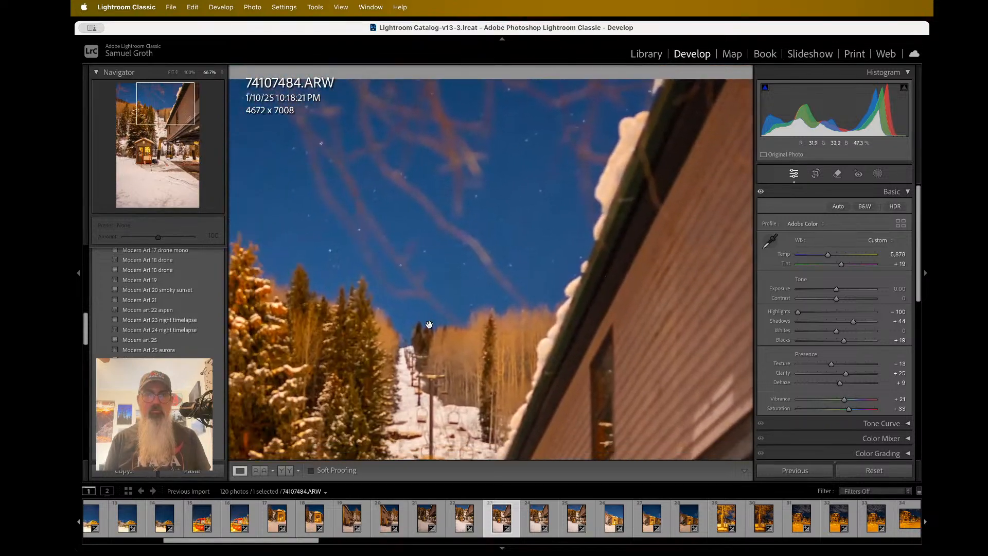
scroll(429, 324, "left", 3)
scroll(429, 324, "down", 2)
scroll(429, 324, "left", 2)
scroll(430, 324, "up", 5)
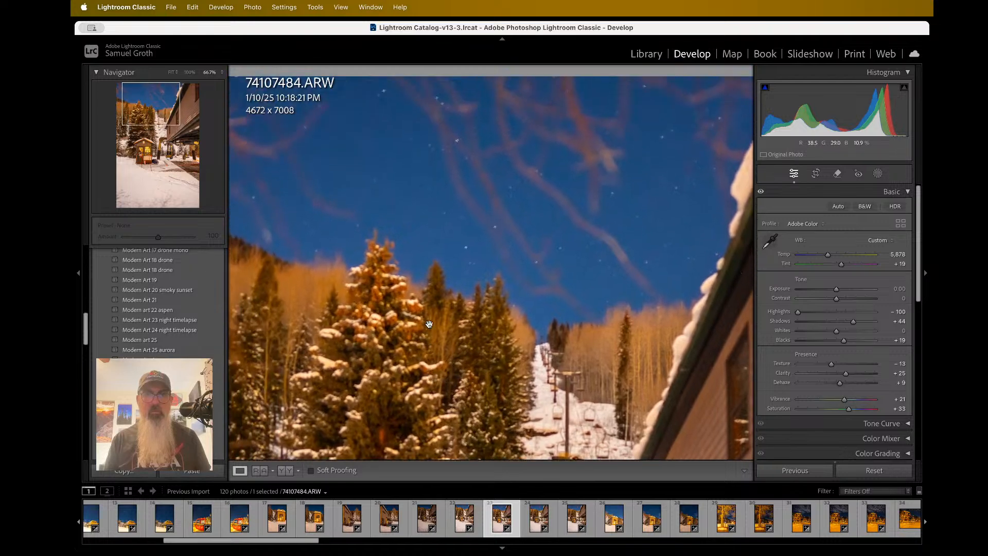
Check the sky and trees of 74107484.ARW at several magnifications down to 50%, and return to the whole photo.
key("super+equal")
key("super+equal")
key("super+equal")
key("super+minus")
key("super+minus")
key("super+minus")
key("super+minus")
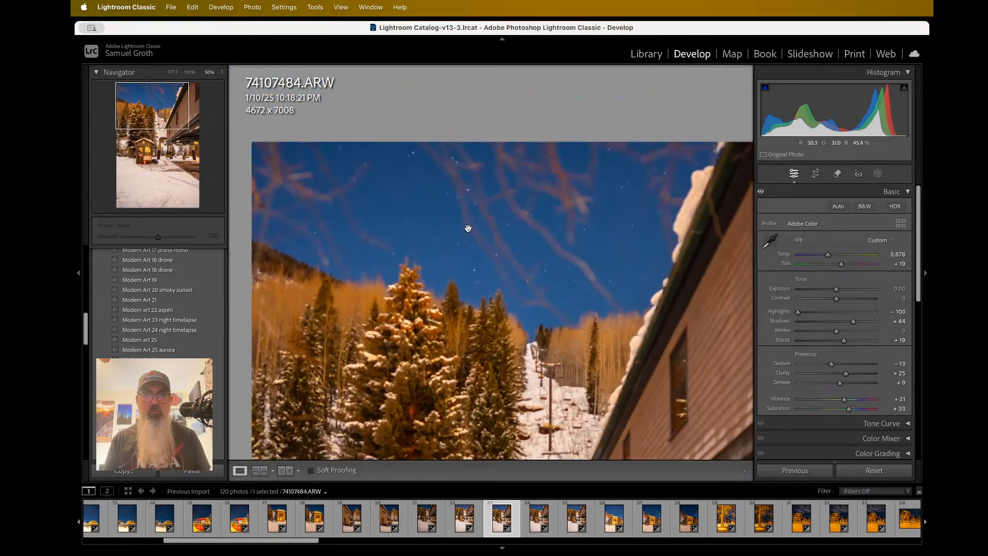
scroll(466, 330, "down", 5)
left_click(466, 330)
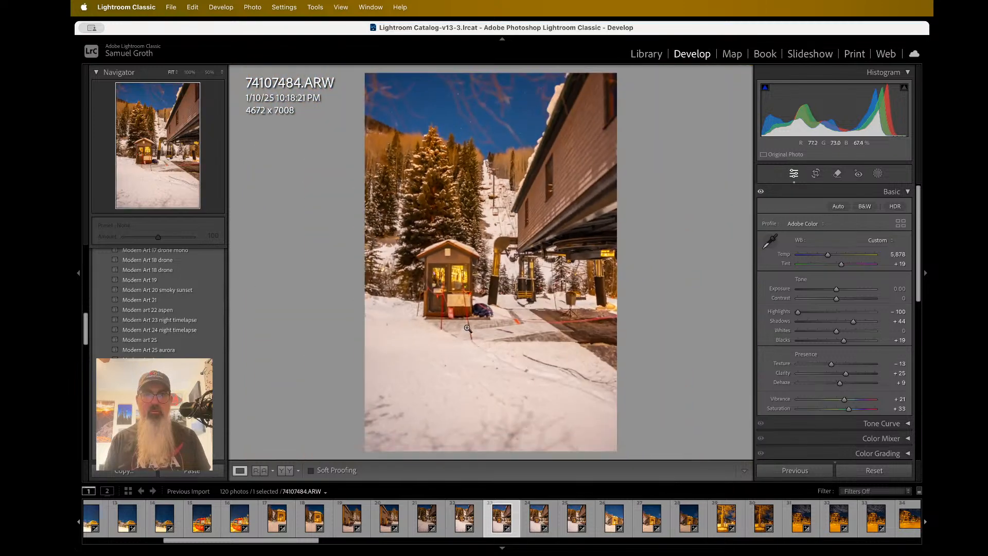
left_click(534, 216)
left_click(504, 346)
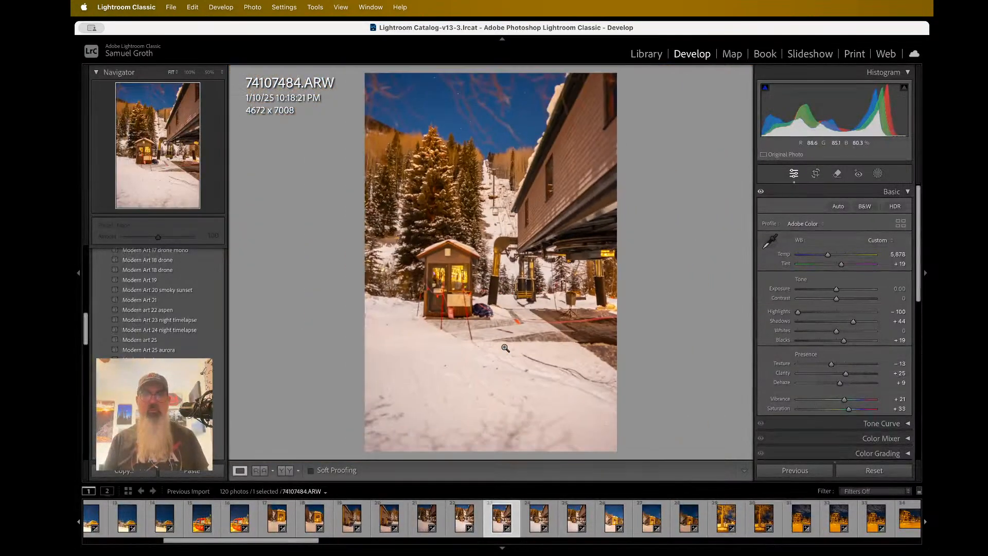
Export 74107484.ARW using the previous export settings.
right_click(507, 296)
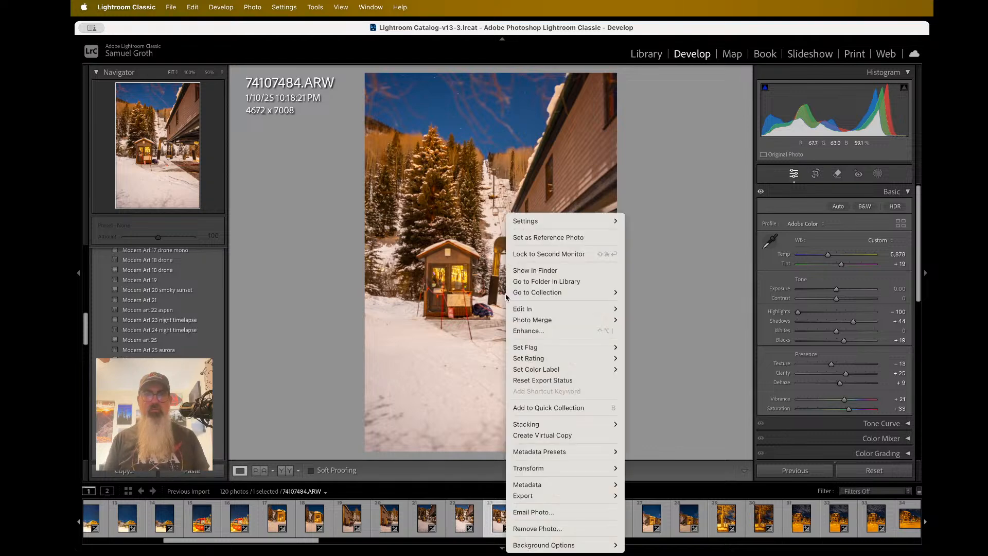
mouse_move(523, 496)
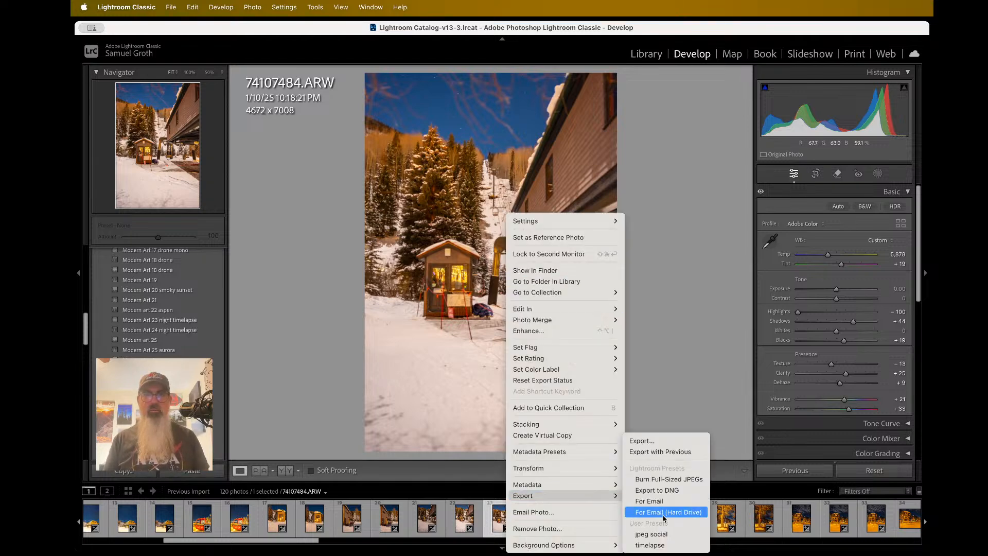
left_click(689, 453)
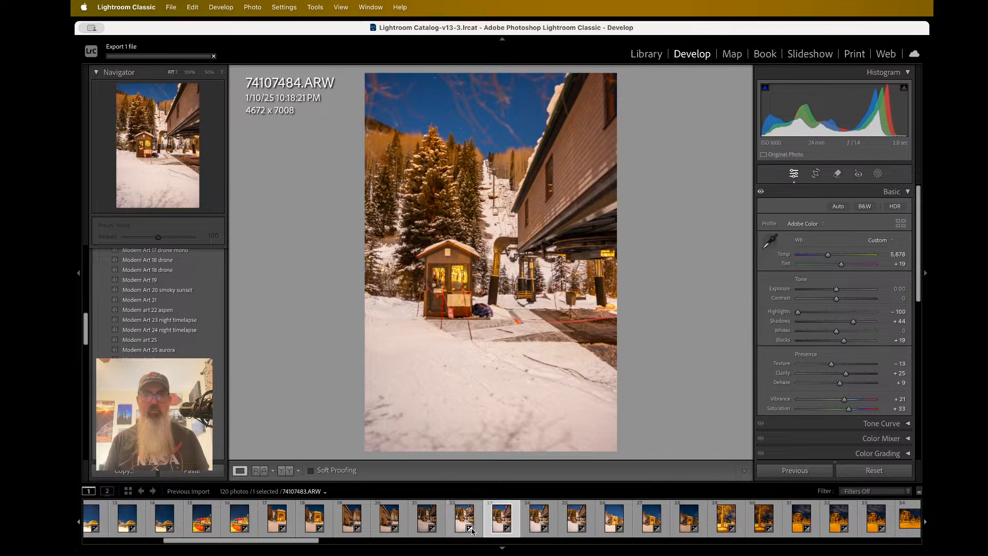
Open 74107483.ARW and inspect the ticket hut and lift machinery at 50% and 100% magnification.
left_click(475, 509)
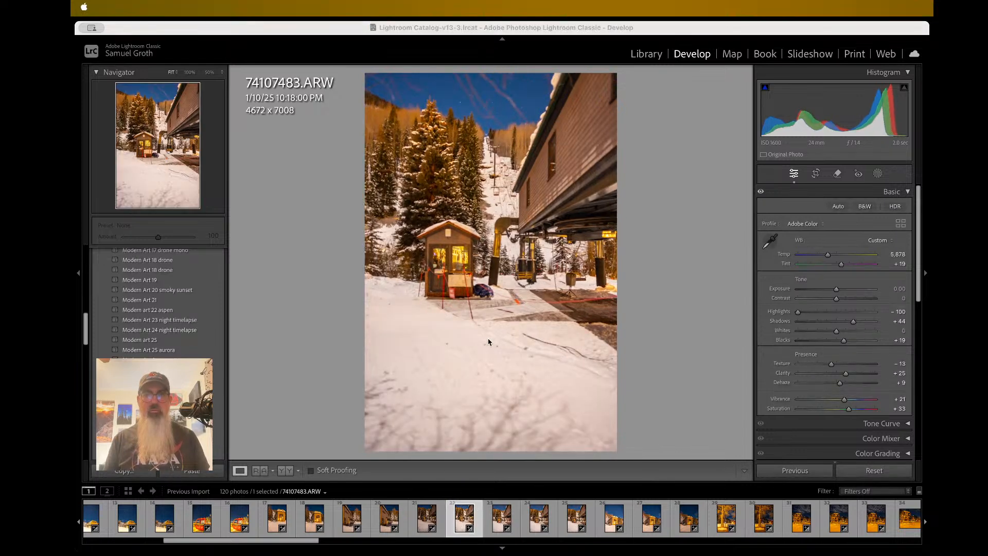
left_click(481, 264)
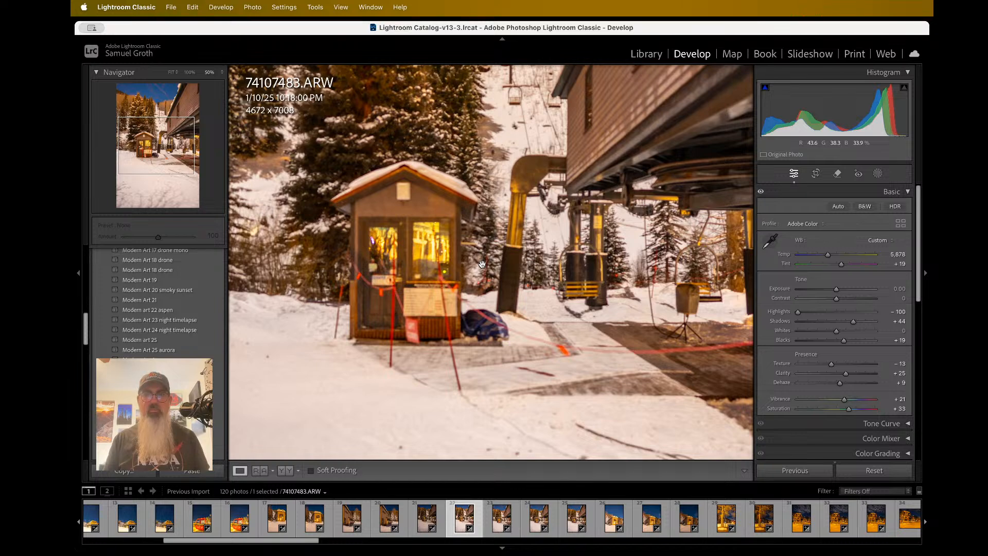
left_click(486, 263)
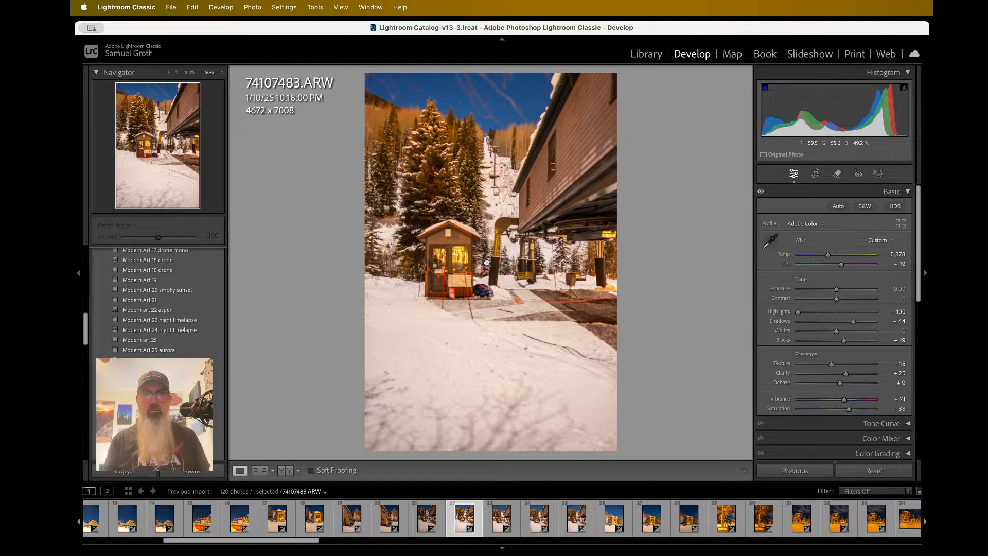
left_click(487, 262)
scroll(487, 262, "up", 2)
key("super+equal")
key("super+equal")
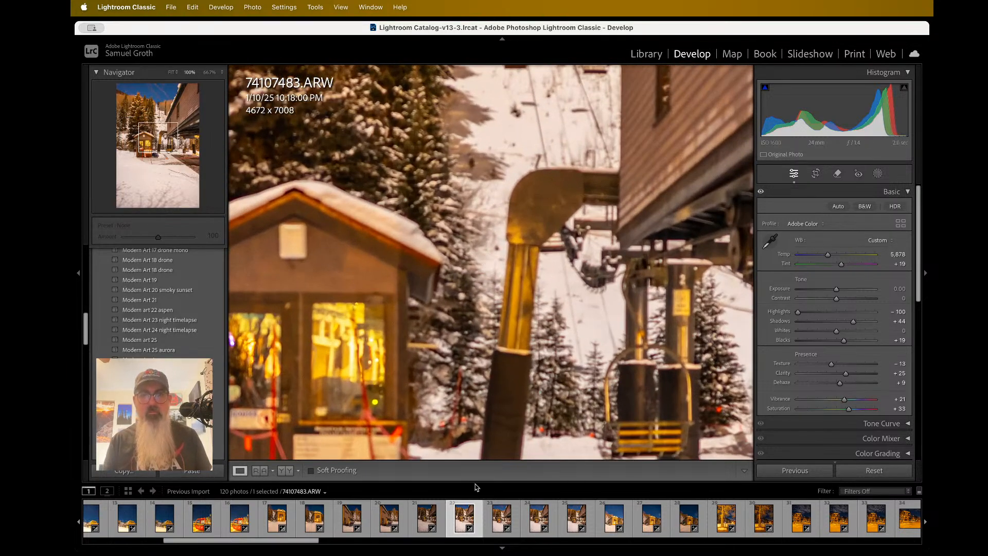
Open 74107486.ARW and inspect the snowy trees, lift chairs and building at 100%, ending on the whole photo.
left_click(567, 517)
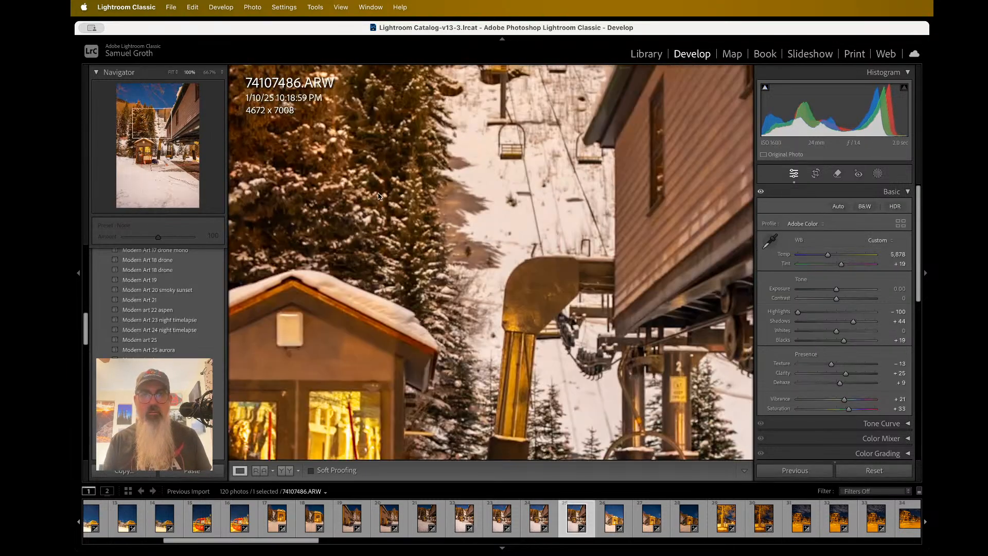
left_click(378, 197)
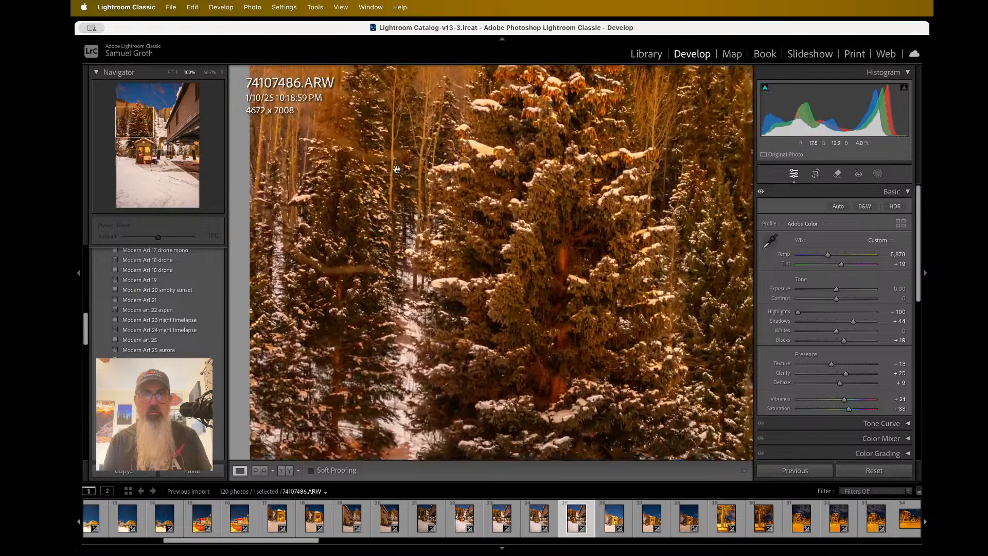
left_click(399, 172)
left_click(544, 206)
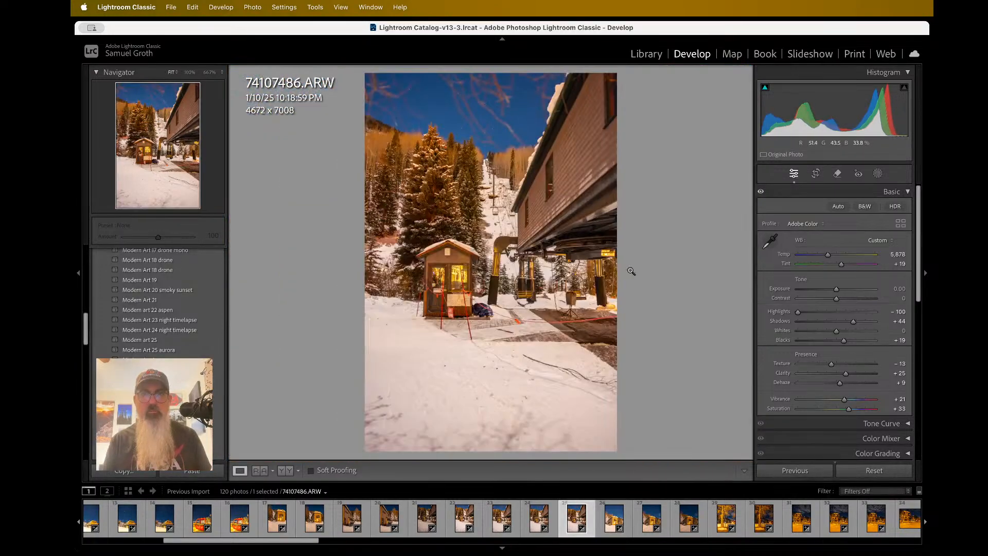
left_click(525, 317)
scroll(525, 312, "up", 10)
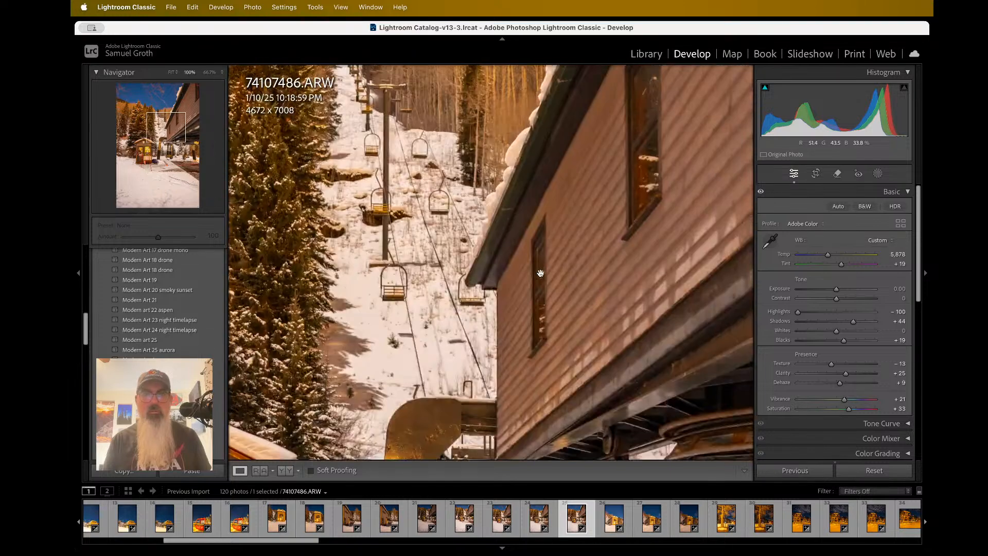
scroll(541, 273, "up", 8)
scroll(541, 273, "left", 8)
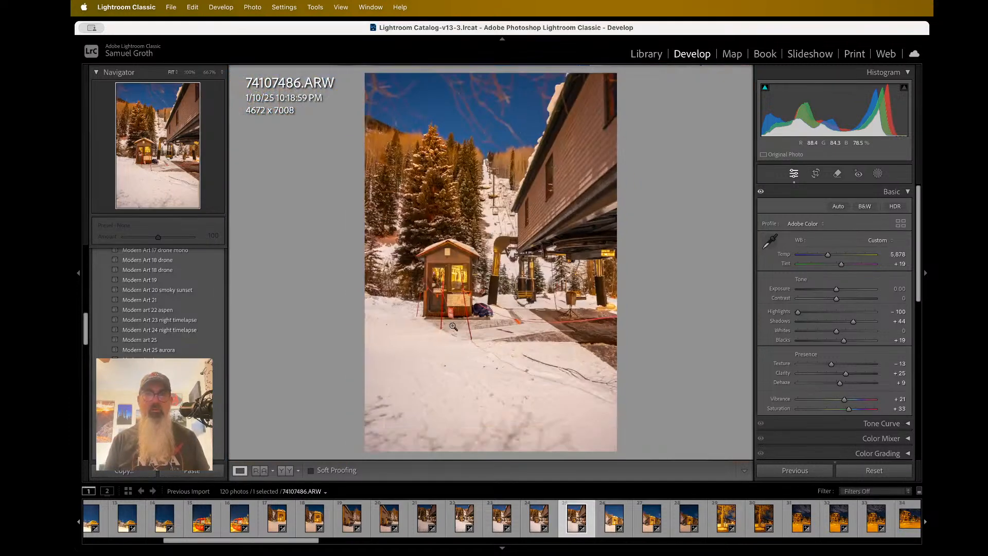
left_click(451, 330)
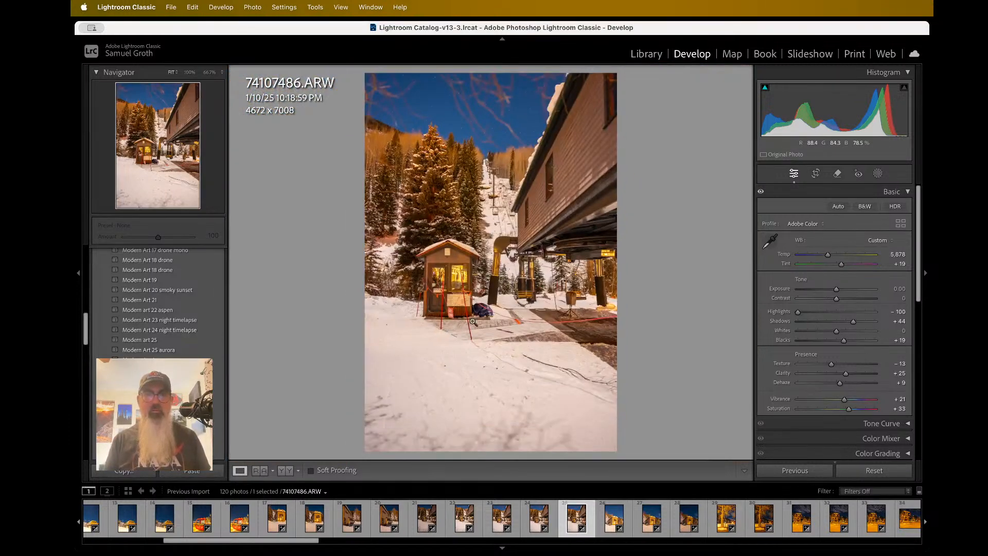
Export 74107486.ARW using the previous export settings.
right_click(473, 322)
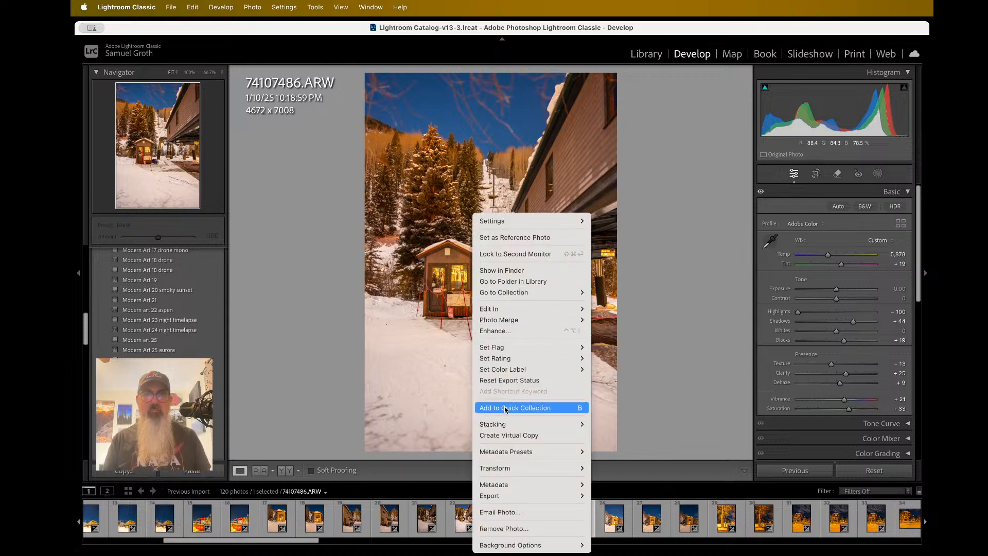
mouse_move(567, 497)
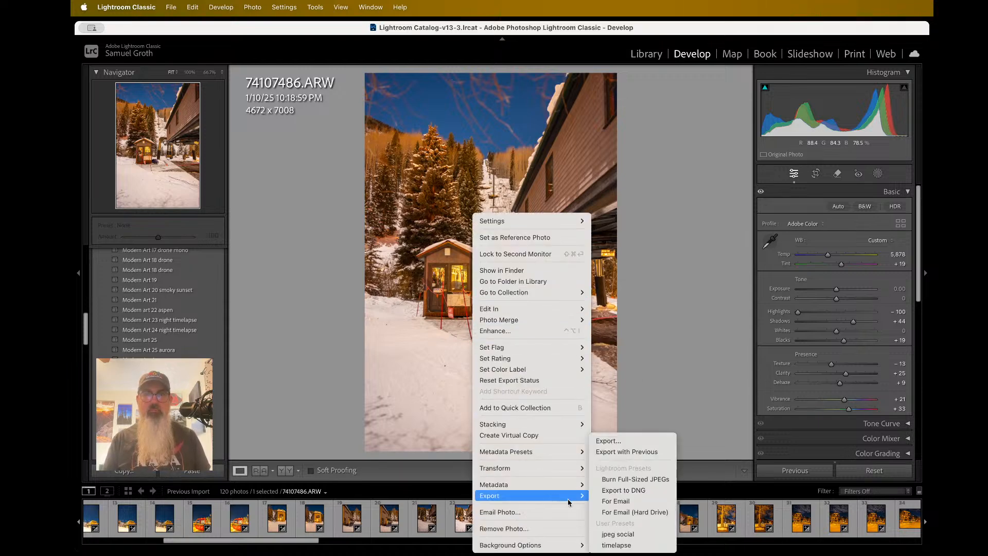
left_click(655, 451)
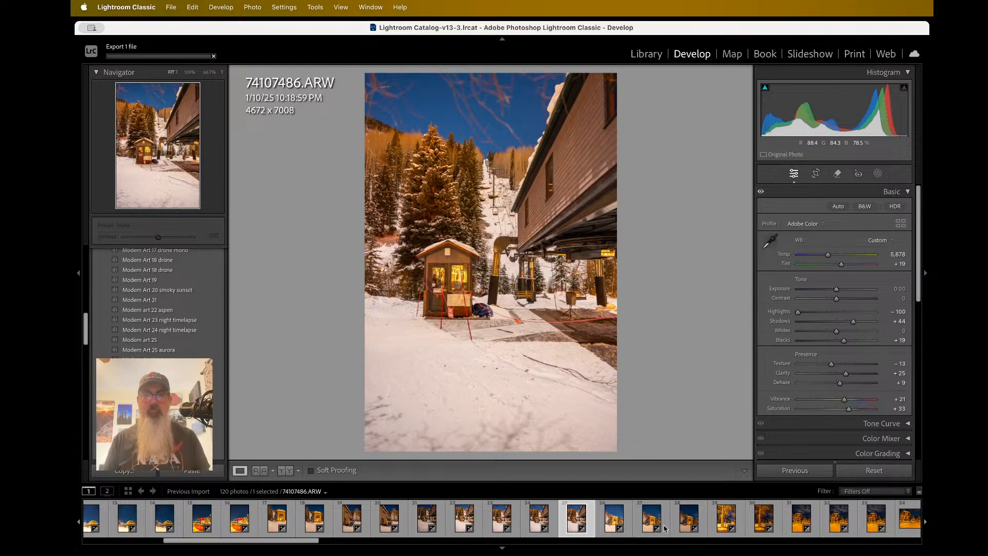
Open 74107489.ARW and inspect the Oak Street Lift signs at 100% magnification.
scroll(664, 525, "down", 2)
left_click(633, 522)
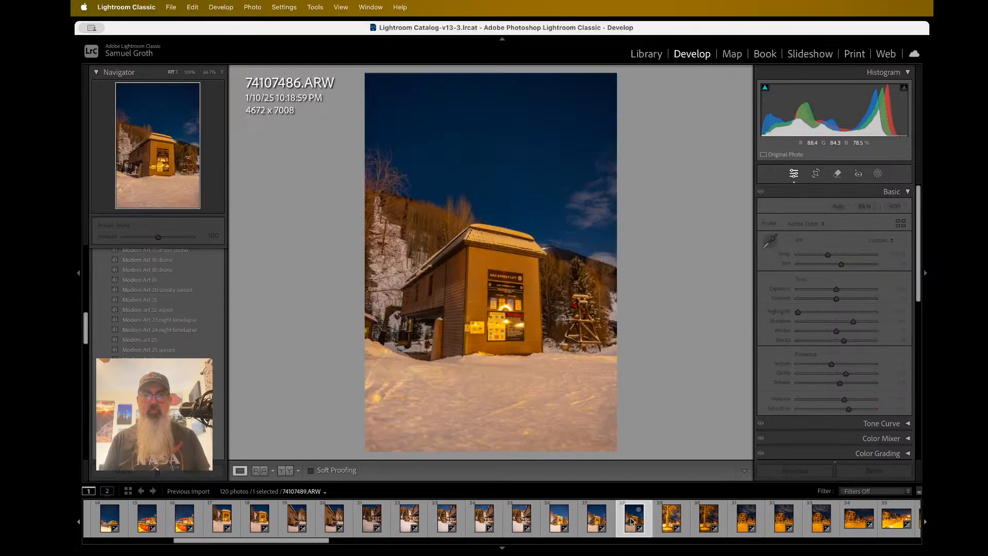
left_click(511, 304)
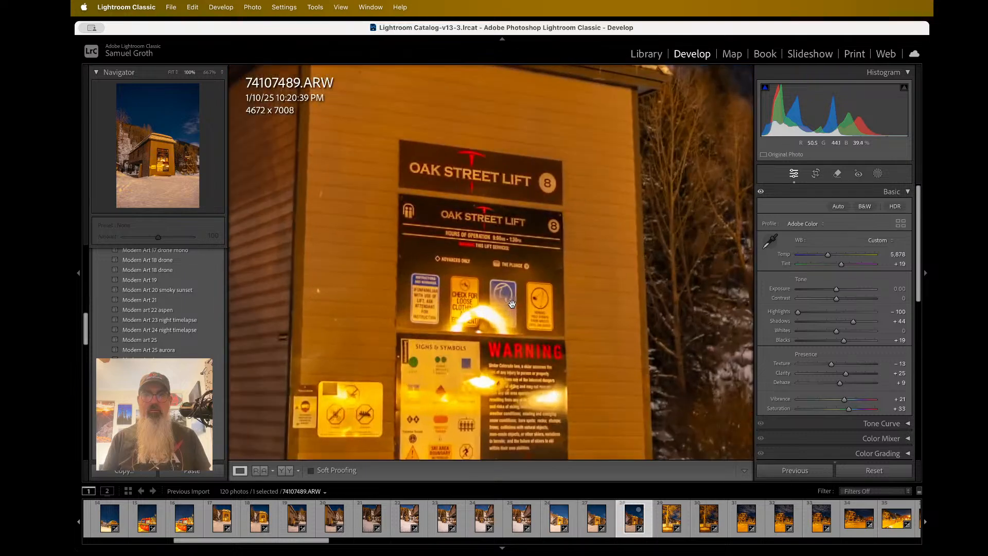
left_click(513, 305)
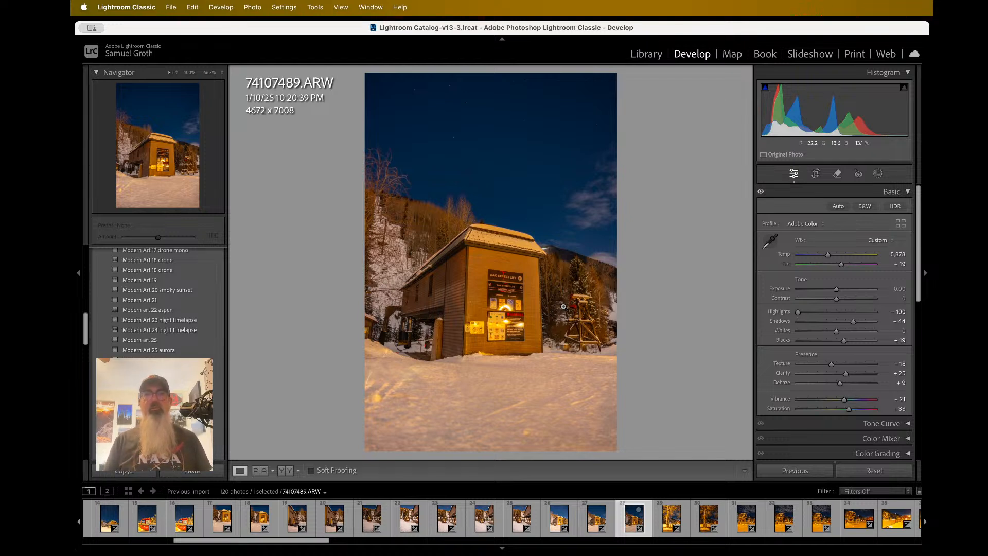
Examine the snowy roof, walls and complete sign boards of the building in 74107489.ARW at 100%.
left_click(472, 267)
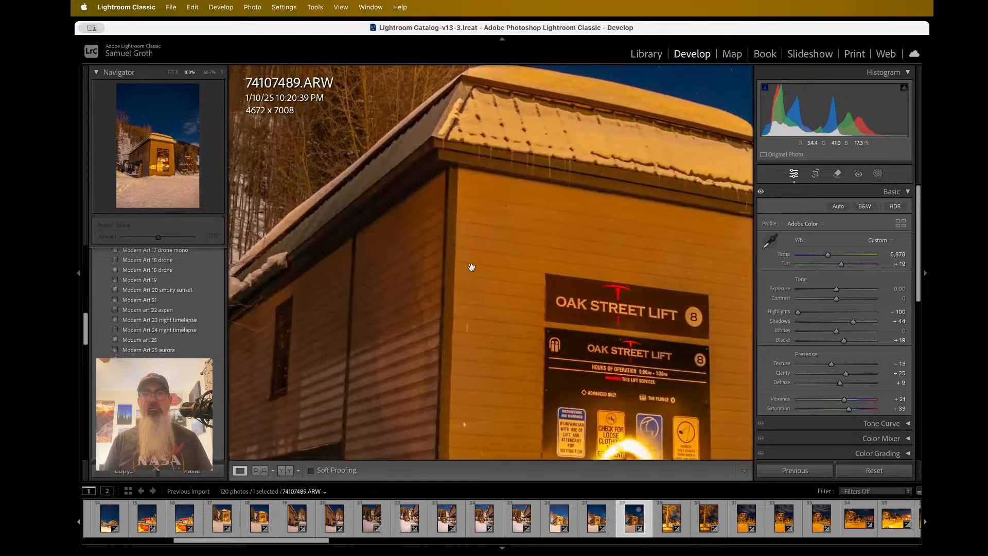
scroll(472, 268, "right", 5)
scroll(472, 267, "down", 3)
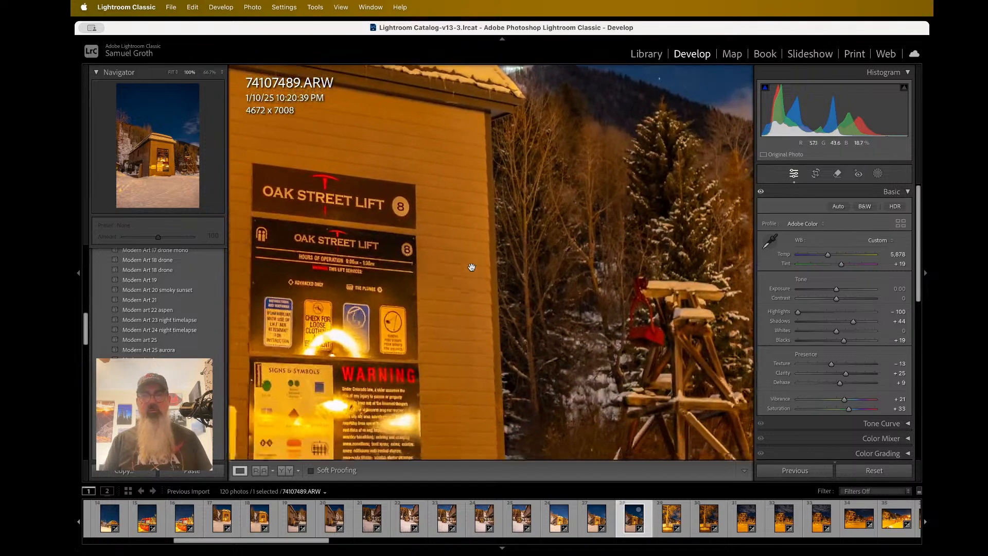
scroll(472, 267, "left", 3)
scroll(471, 267, "down", 3)
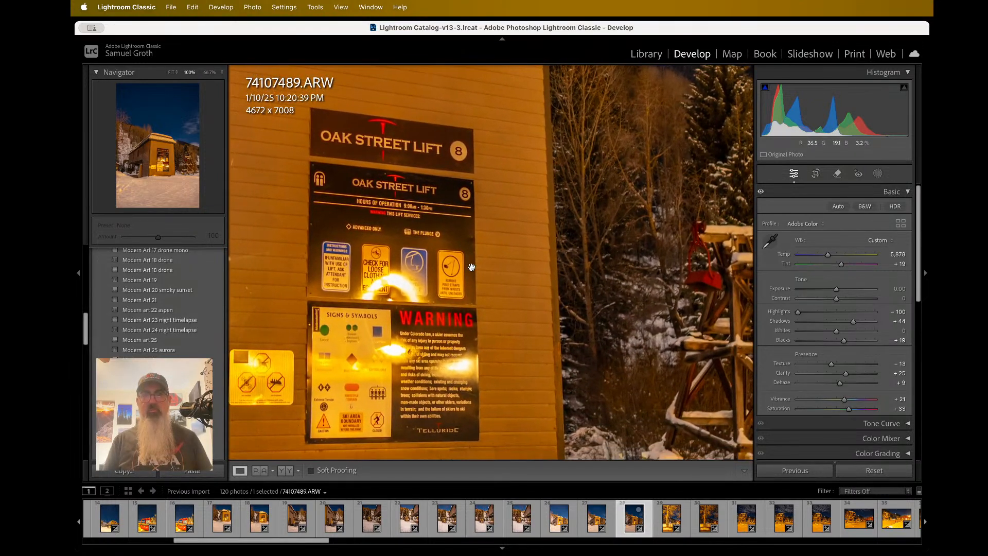
left_click(546, 281)
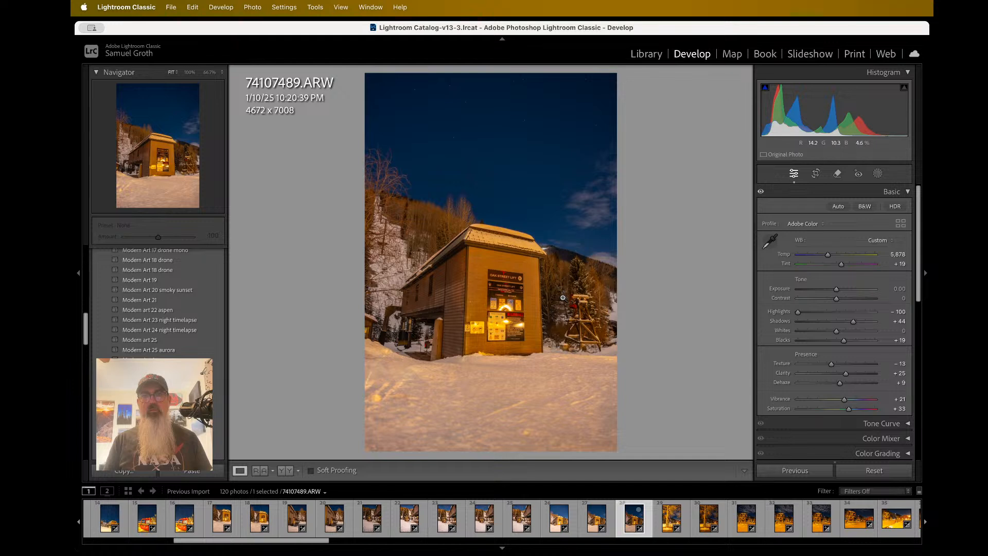
Inspect the wooden lift tower with the red chair beside the building in 74107489.ARW at 100%.
left_click(577, 323)
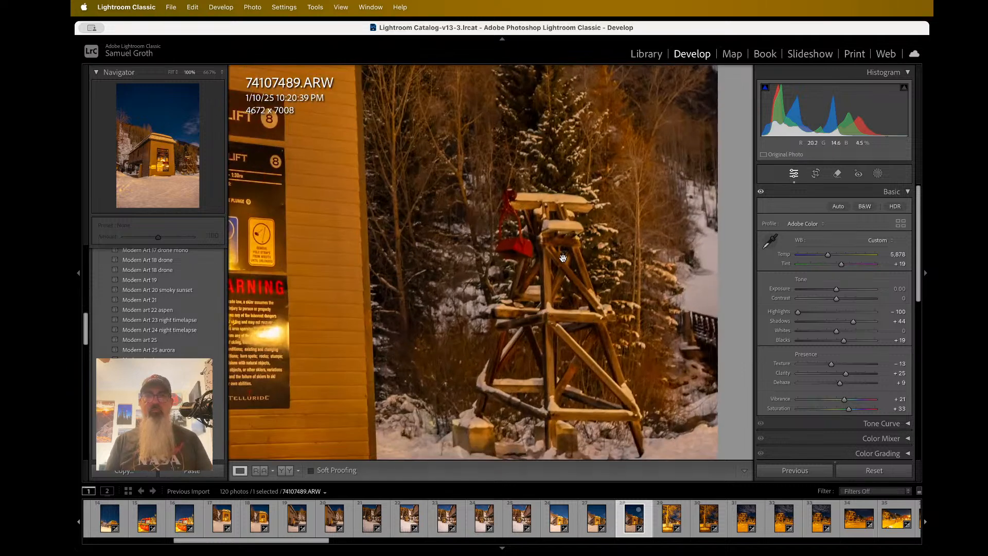
scroll(564, 258, "down", 2)
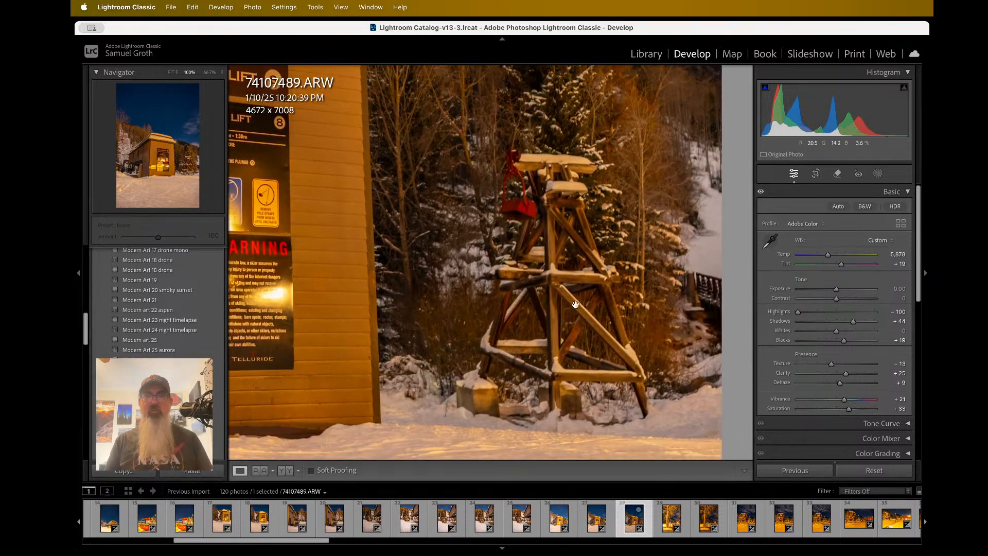
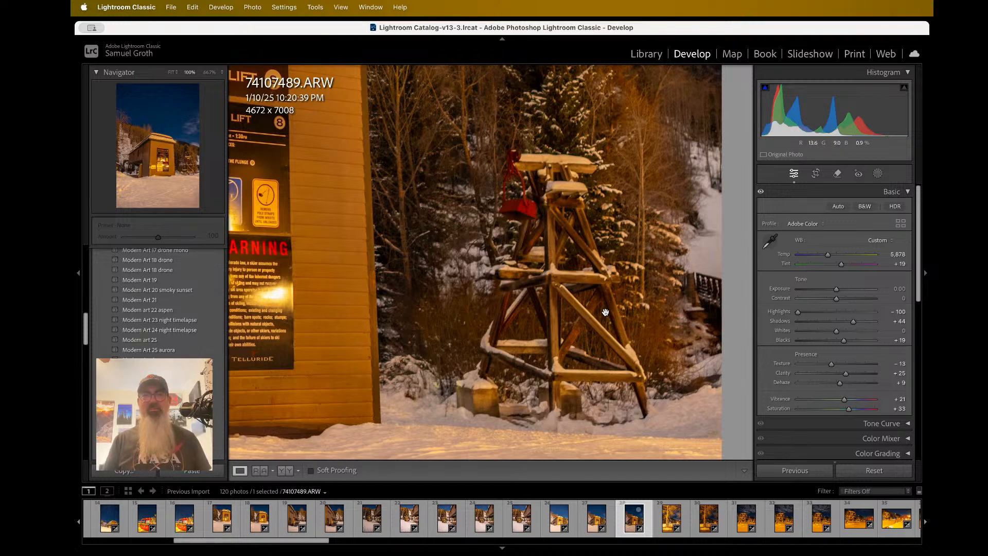
left_click(579, 316)
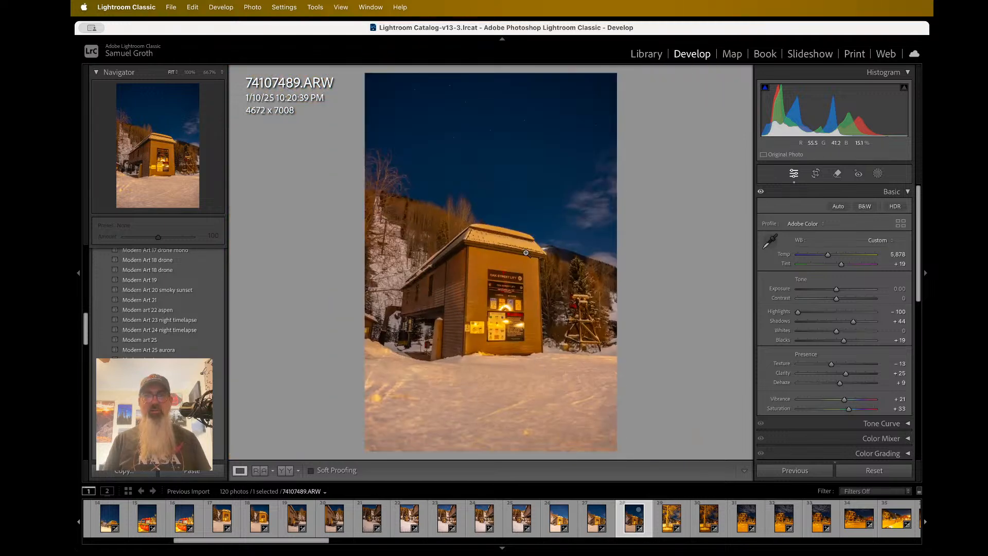
Examine the stars, clouds and snow-covered roofline of 74107489.ARW at 100%, and return to the whole photo.
left_click(511, 206)
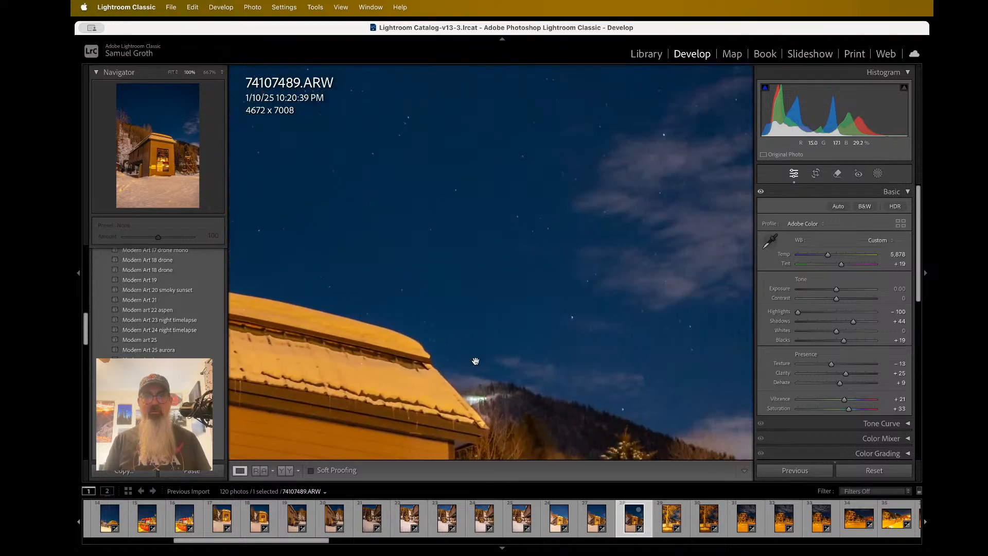
scroll(497, 402, "left", 5)
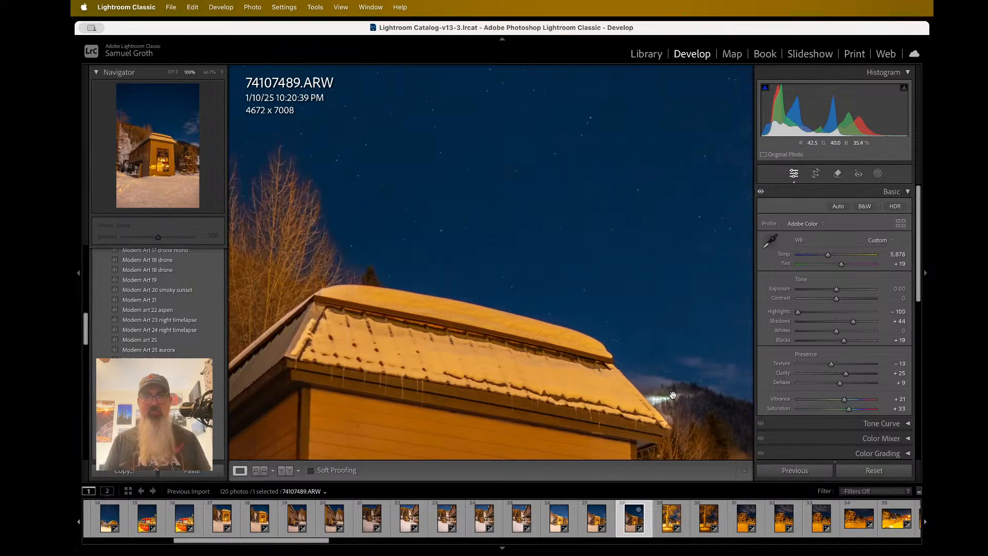
scroll(673, 394, "up", 5)
left_click(674, 396)
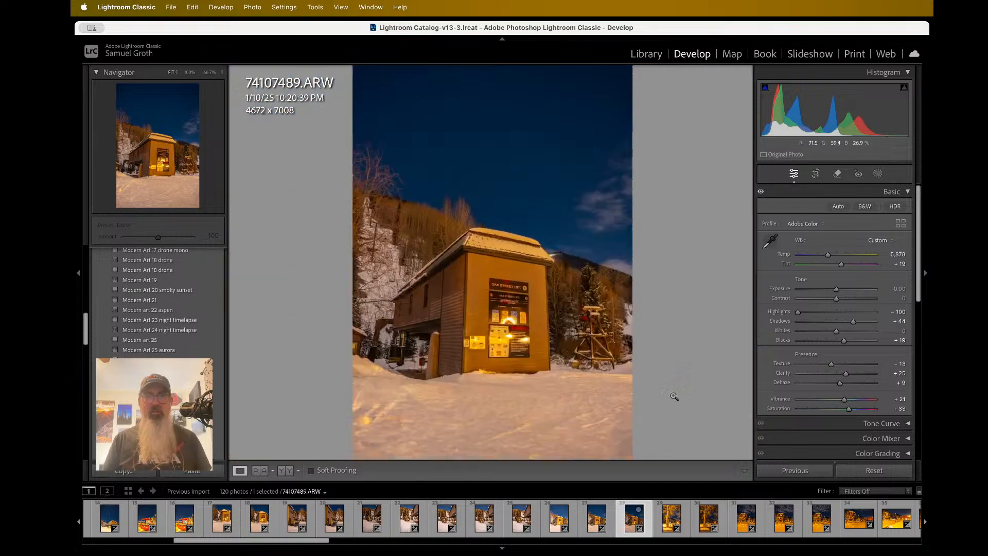
Export 74107489.ARW with the previous export settings.
left_click(526, 393)
left_click(526, 393)
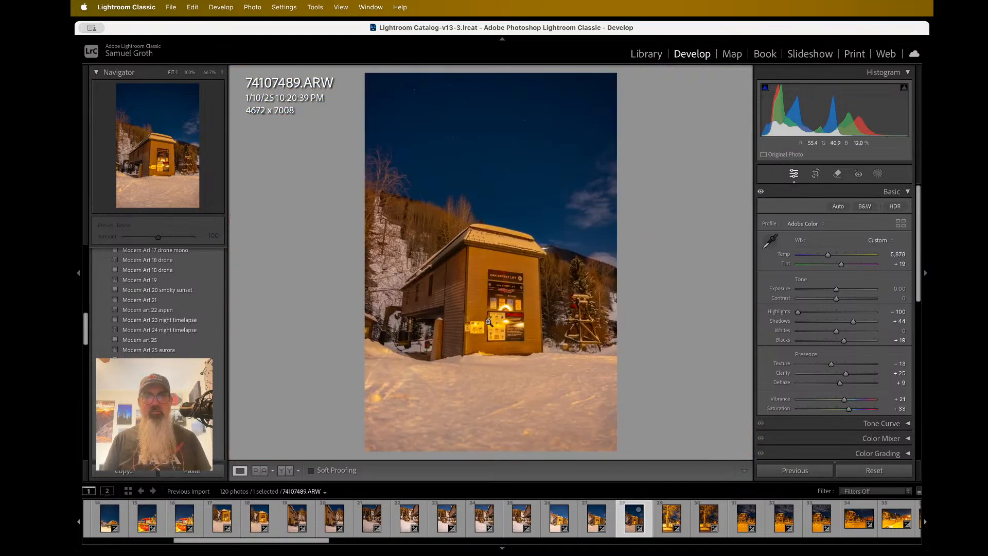
right_click(489, 322)
mouse_move(556, 501)
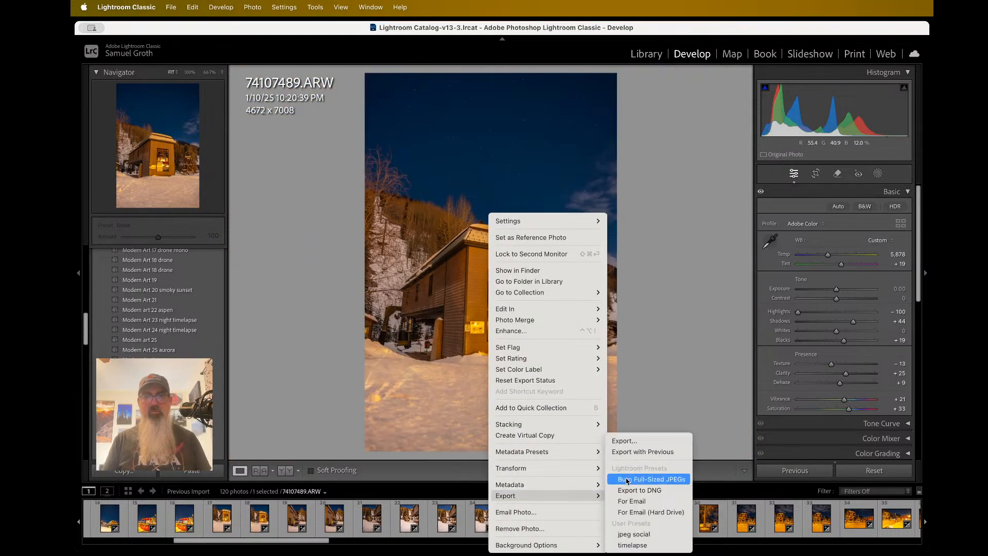
left_click(632, 452)
Open 74107490.ARW and inspect the skis and tree trunk at 100%, and return to the whole photo.
key("Right")
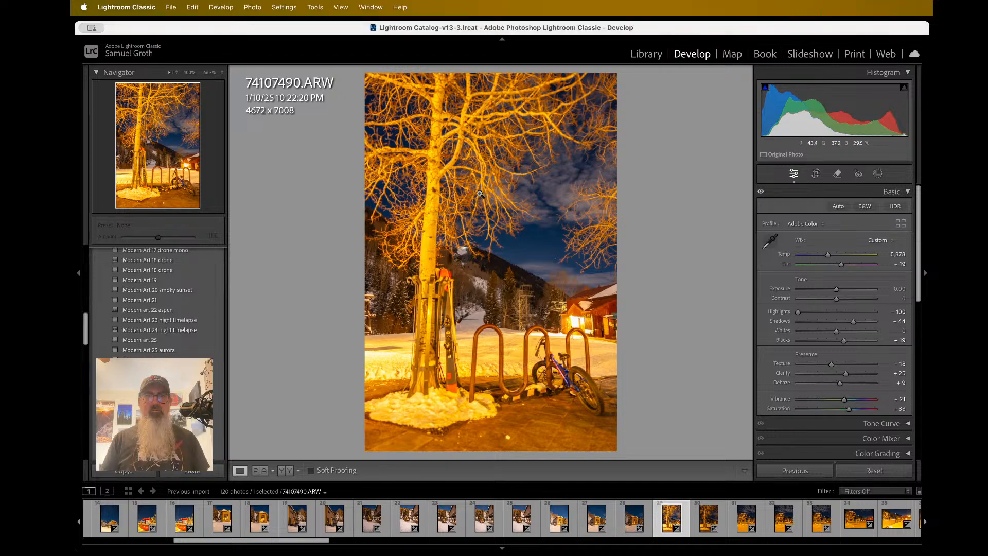
left_click(415, 316)
scroll(414, 313, "down", 5)
scroll(414, 314, "right", 4)
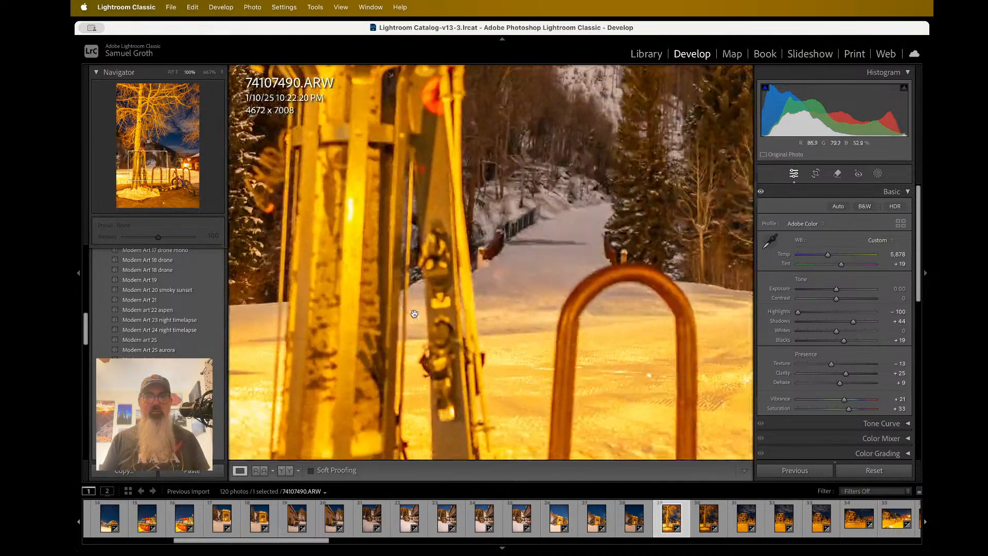
left_click(414, 314)
Open 74107491.ARW and inspect the skis, tree trunk and distant lit mountain slope at 100%.
left_click(694, 522)
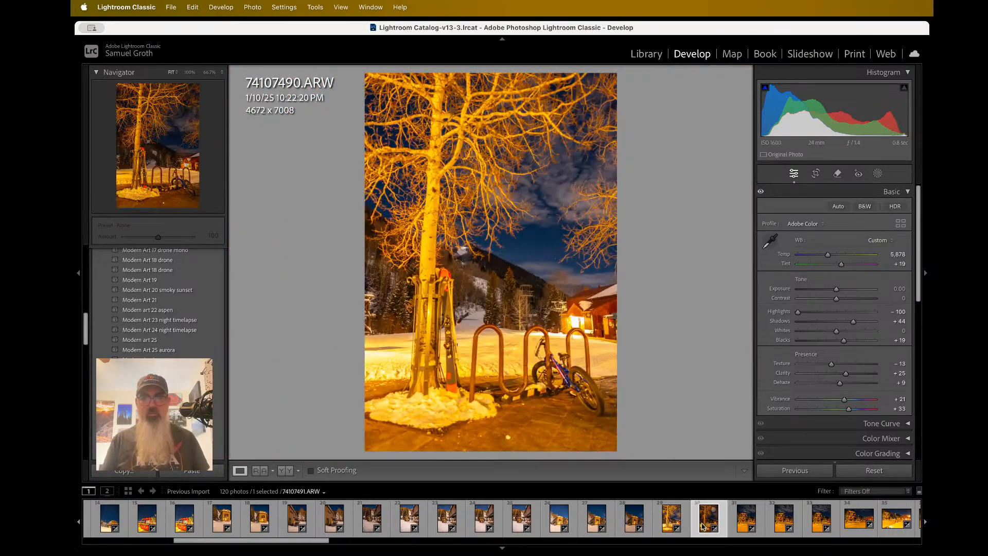
left_click(440, 342)
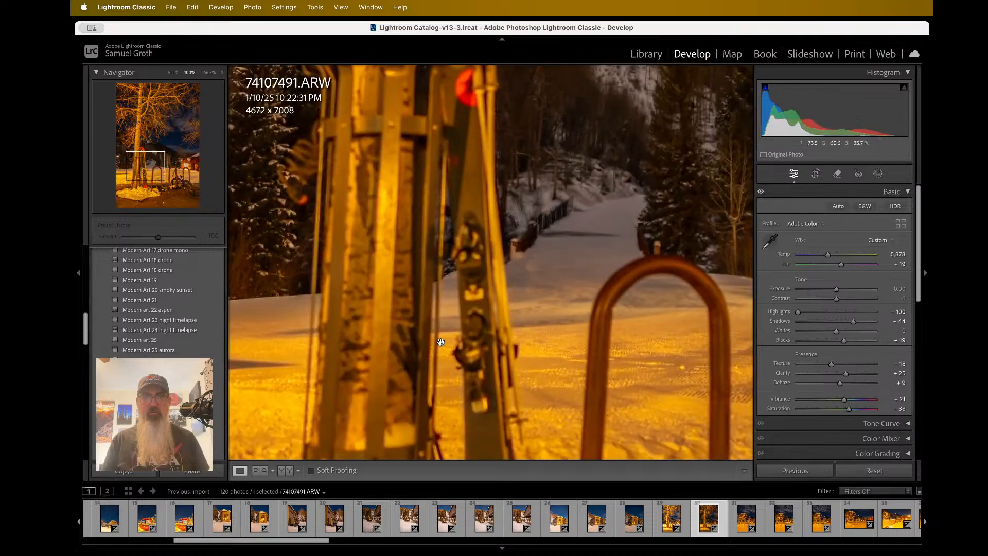
scroll(444, 329, "up", 5)
scroll(446, 323, "up", 3)
scroll(446, 323, "right", 2)
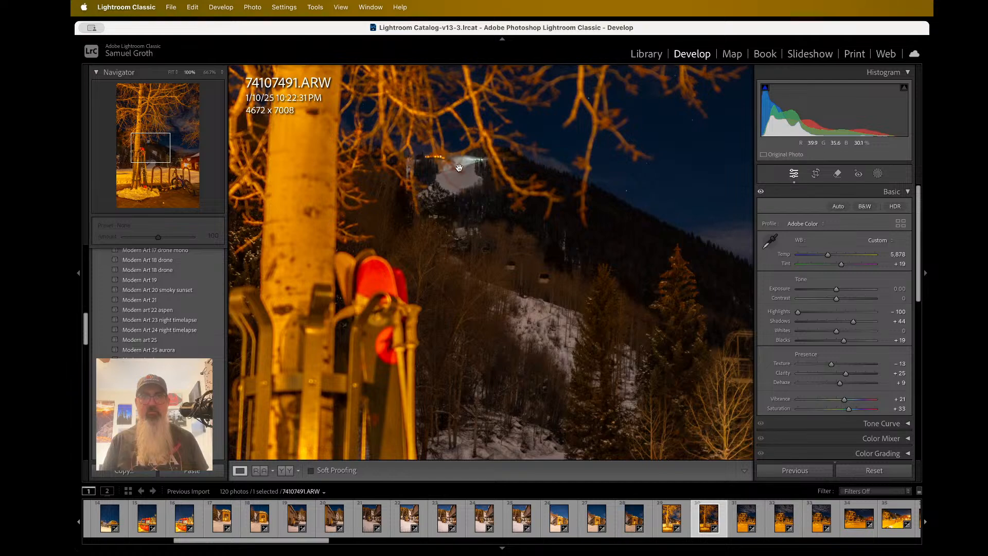
Examine the bicycle, bike rack and lit red building in 74107491.ARW at 100%, and return to the whole photo.
left_click(458, 168)
left_click(550, 357)
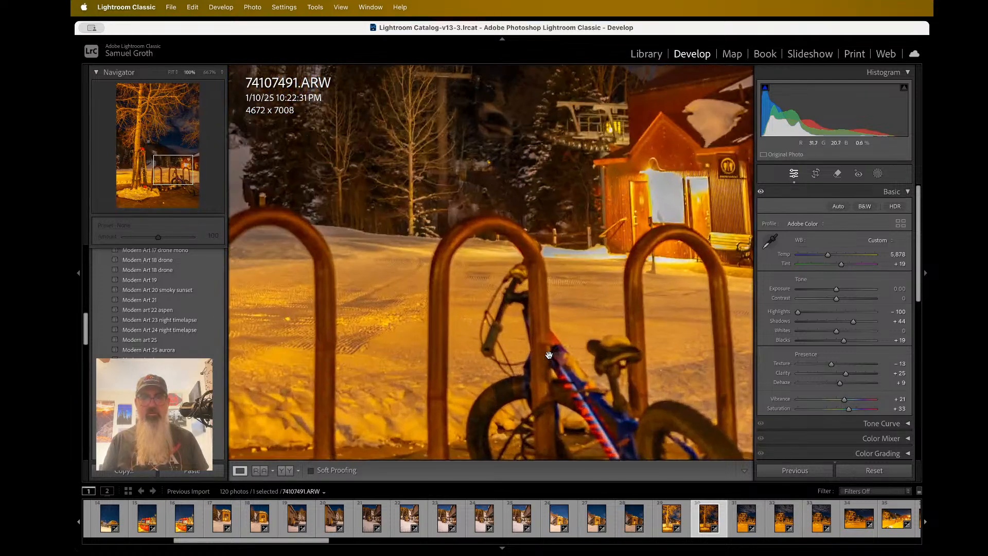
scroll(549, 355, "down", 5)
left_click(548, 354)
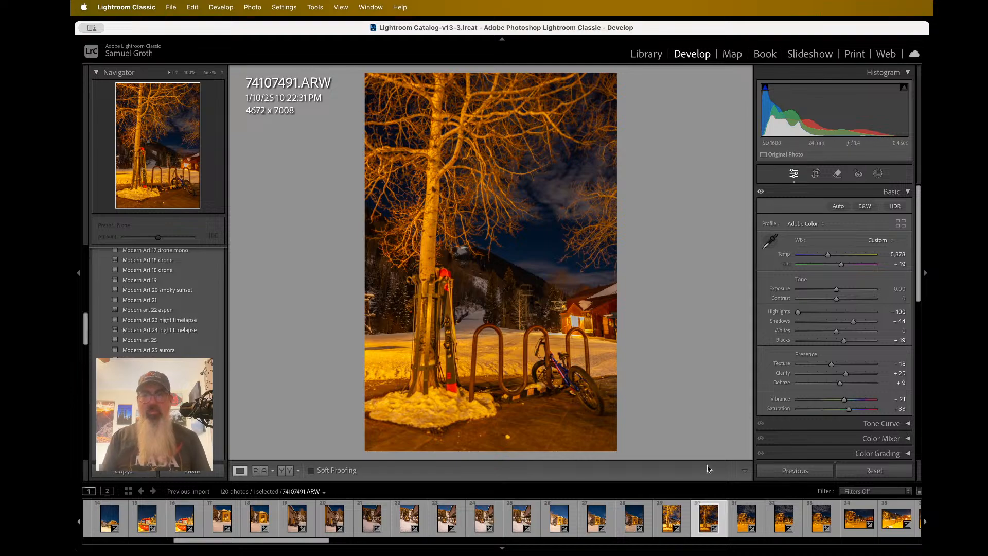
left_click(521, 296)
left_click(502, 377)
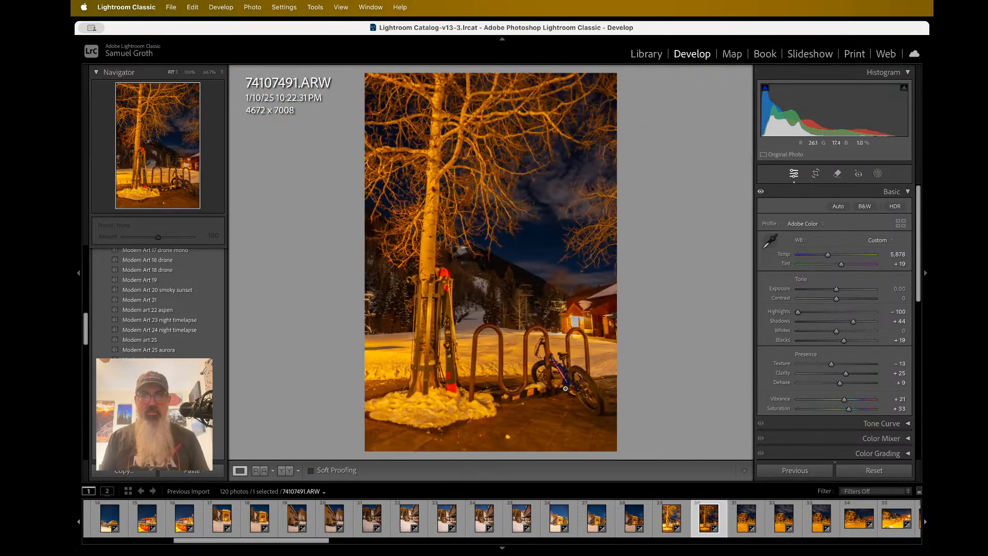
Inspect the hillside, lift tower and starry sky behind the skis in 74107491.ARW at 100%.
left_click(565, 389)
scroll(565, 388, "up", 15)
scroll(566, 389, "left", 15)
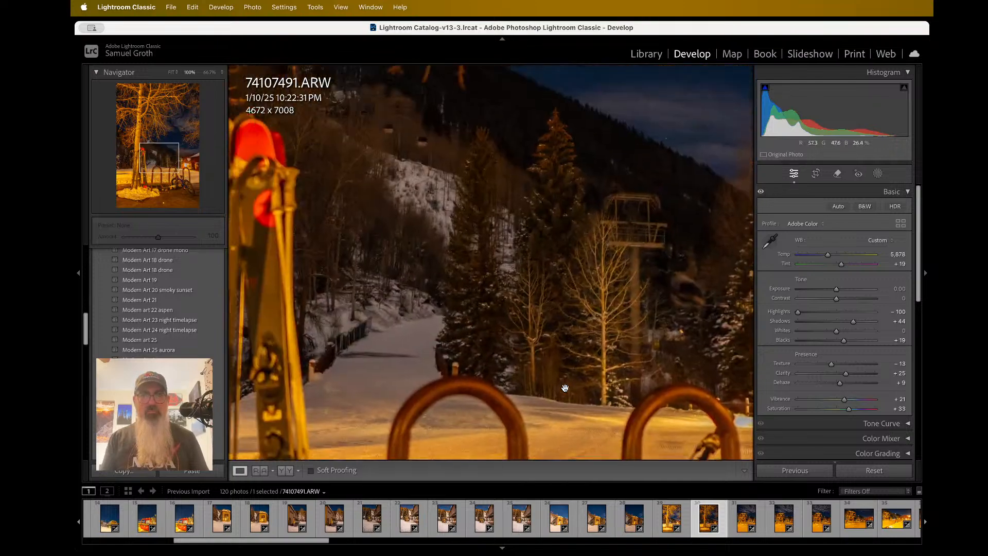
scroll(565, 389, "up", 3)
scroll(565, 389, "right", 5)
scroll(565, 388, "down", 3)
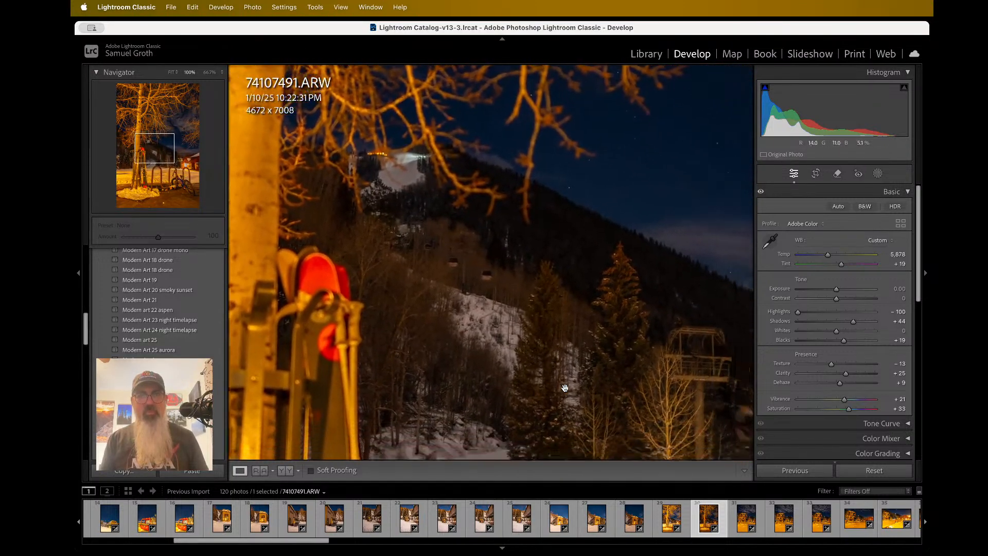
left_click(571, 379)
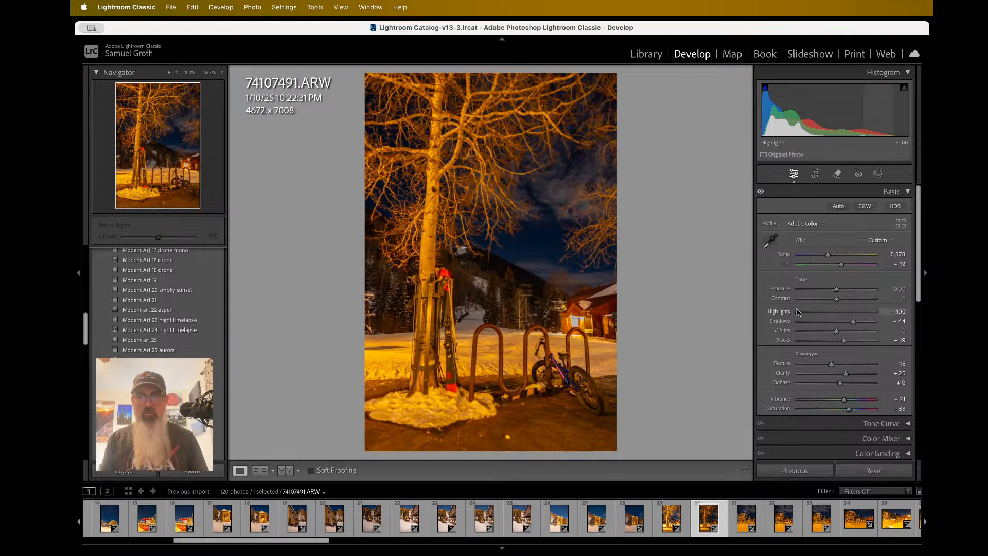
Set the Highlights of 74107491.ARW to -74 and check the bicycle, snow and skis at 100%.
left_click_drag(798, 314, 808, 315)
left_click(541, 275)
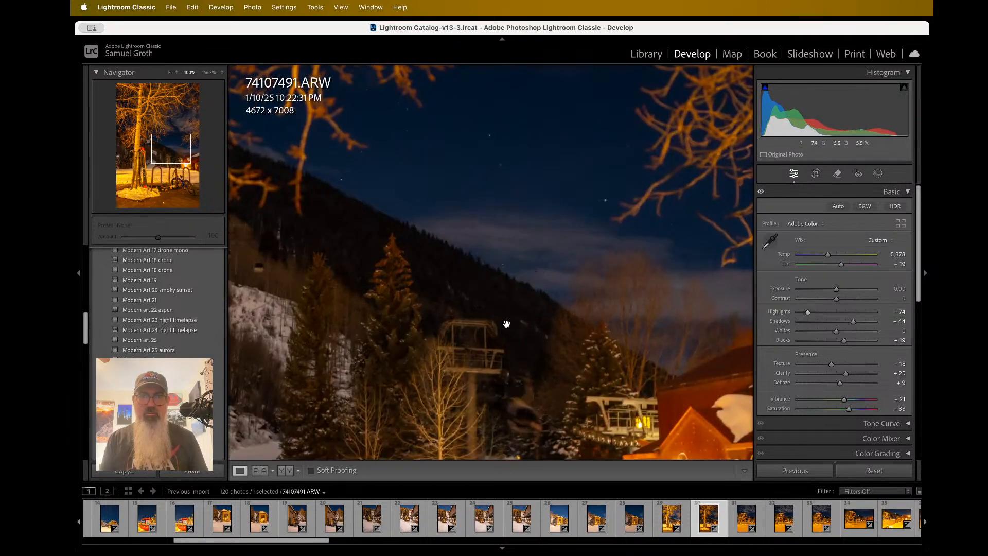
scroll(507, 324, "down", 8)
scroll(507, 324, "up", 8)
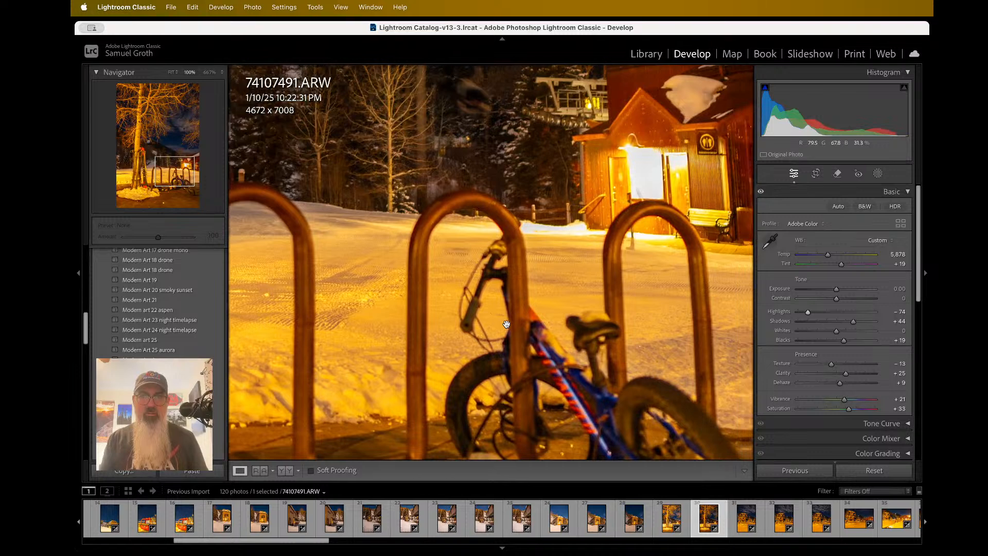
scroll(507, 324, "up", 5)
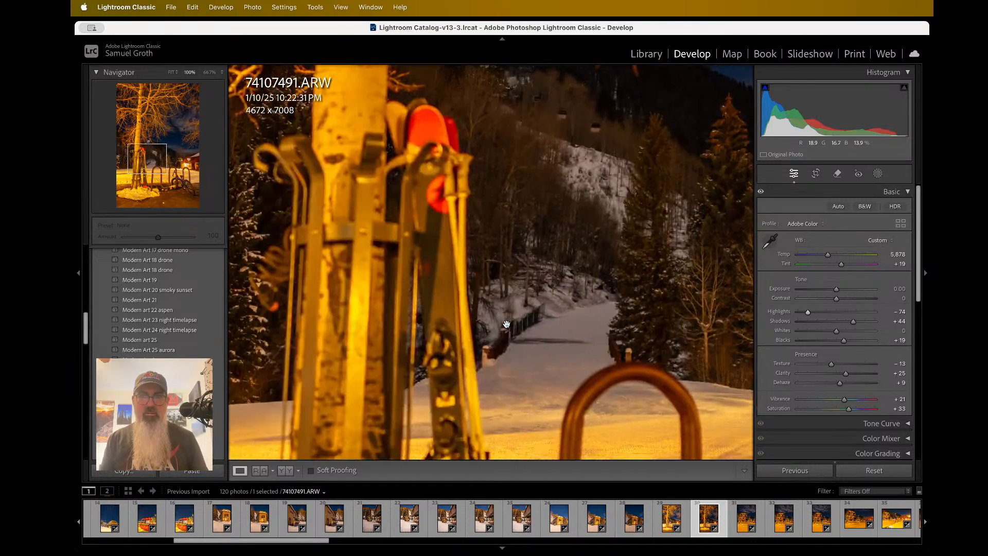
scroll(505, 323, "up", 2)
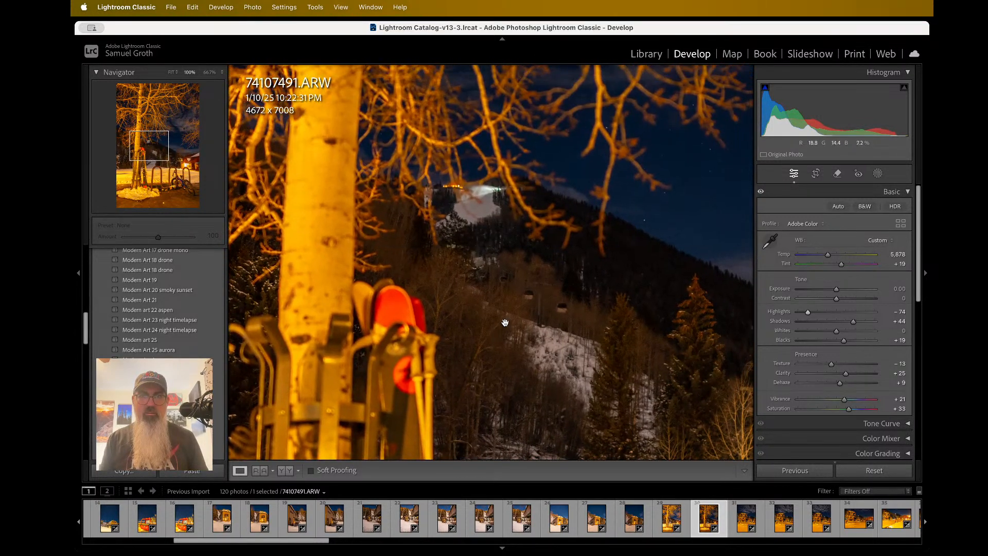
Examine the mountain, lift tower and foreground pavement of 74107491.ARW at 100%, and the skis and bike rack at 50%.
scroll(505, 323, "right", 8)
scroll(509, 370, "down", 15)
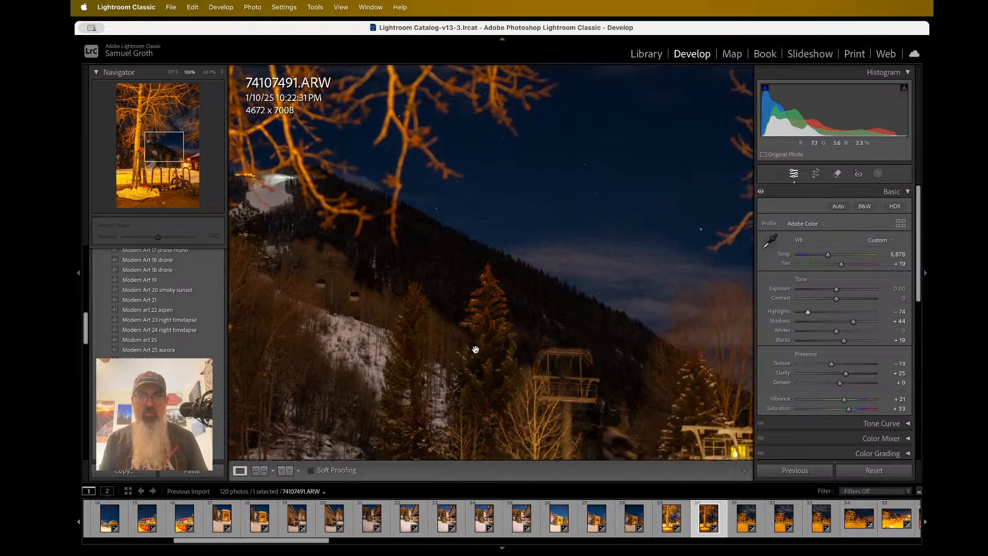
scroll(496, 394, "down", 5)
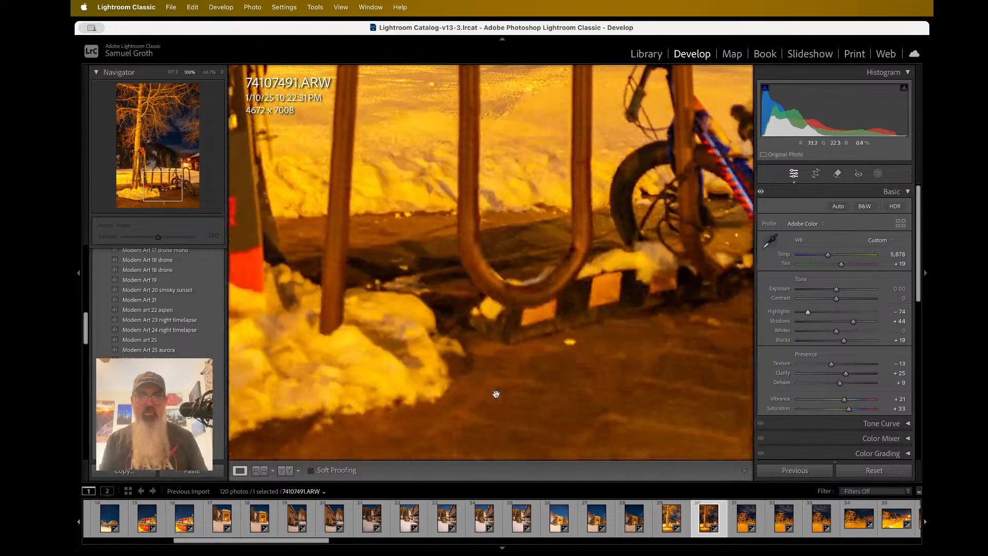
key("super+minus")
key("super+minus")
scroll(417, 256, "up", 6)
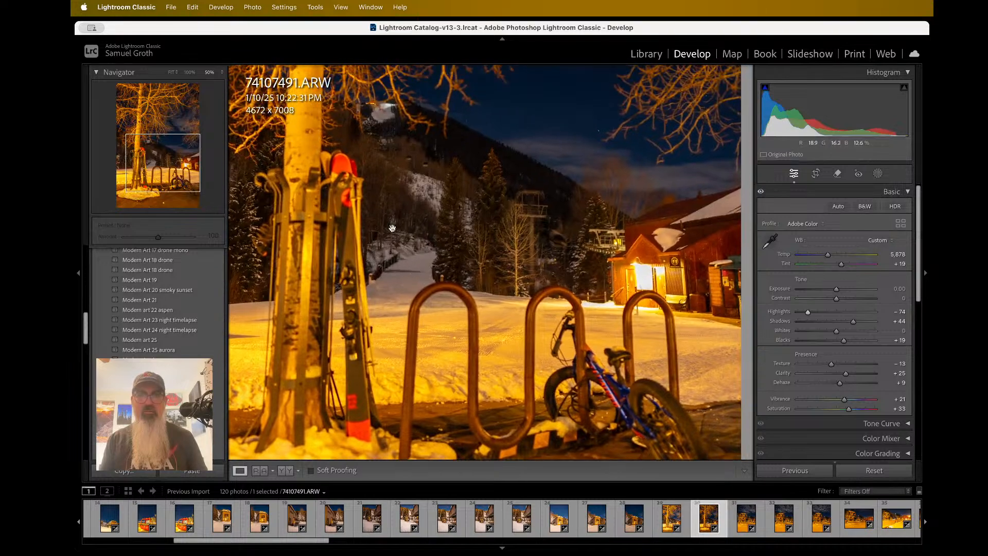
left_click(538, 97)
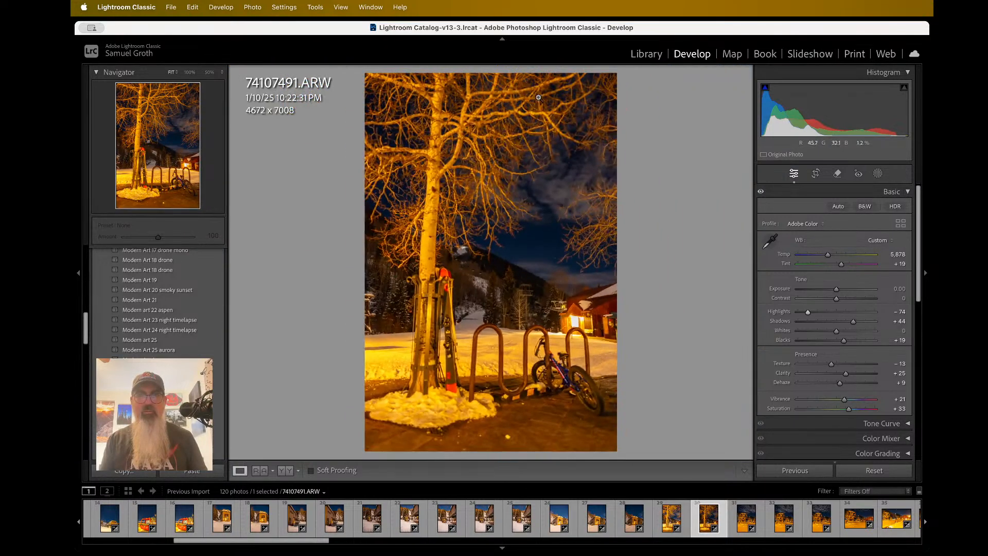
left_click(456, 219)
left_click(456, 220)
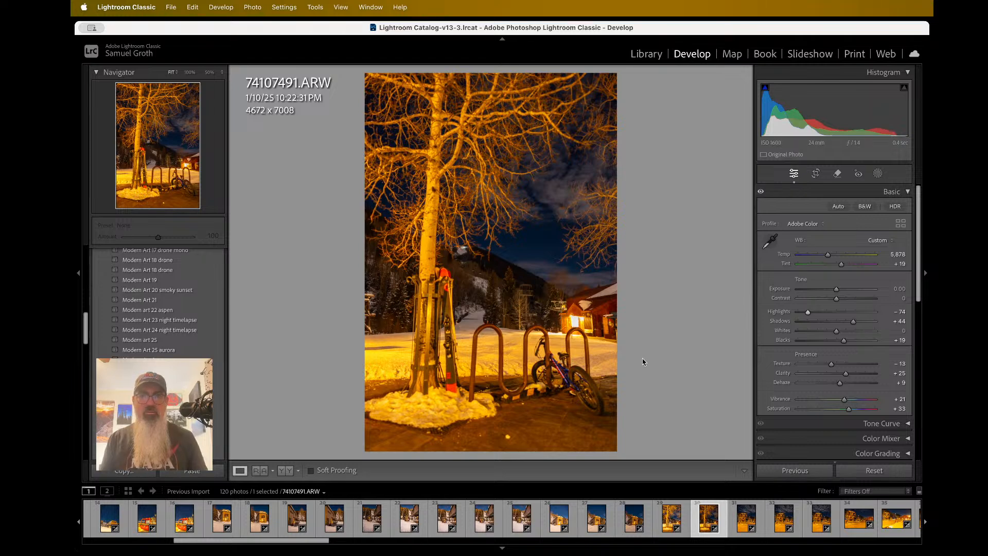
Set the Highlights of 74107491.ARW to -53 while checking the lit building at 50%.
left_click(610, 329)
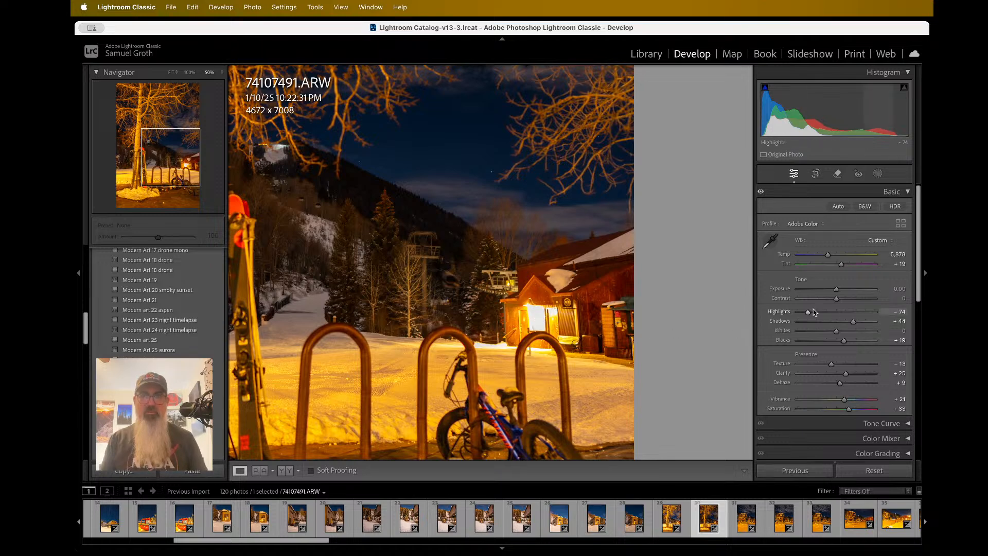
mouse_move(808, 313)
left_mouse_down()
mouse_move(791, 314)
mouse_move(812, 312)
left_mouse_up()
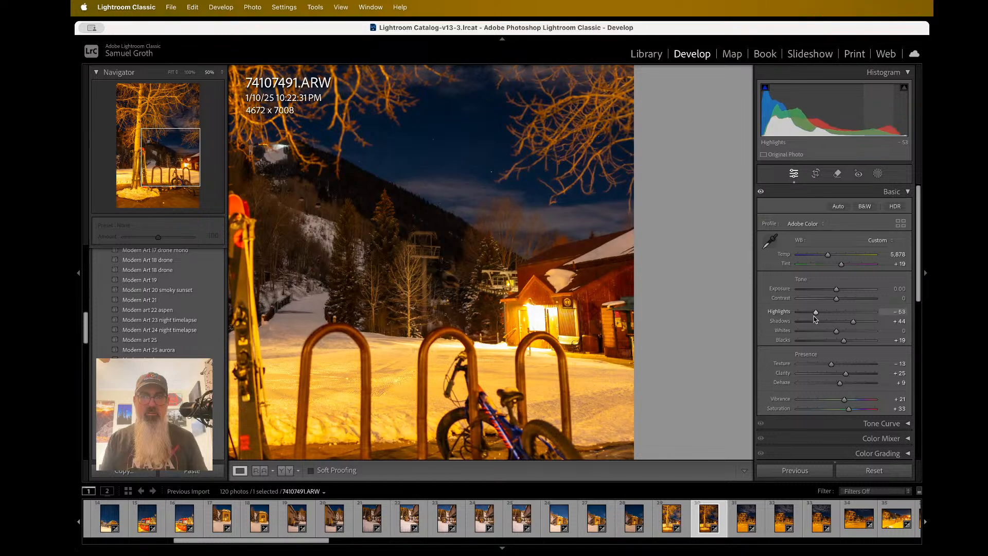
left_click_drag(815, 319, 816, 319)
left_click(486, 269)
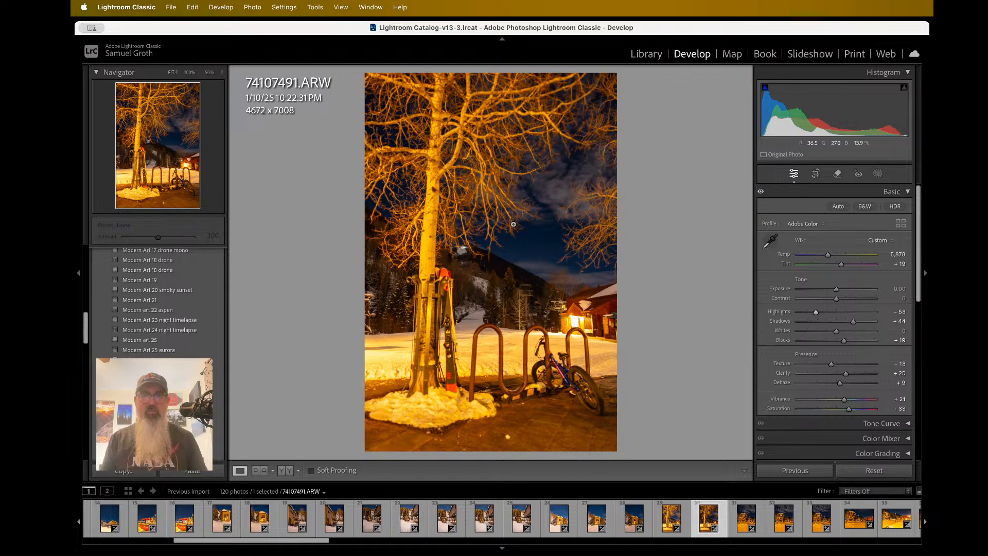
Export 74107491.ARW with the previous export settings.
right_click(498, 287)
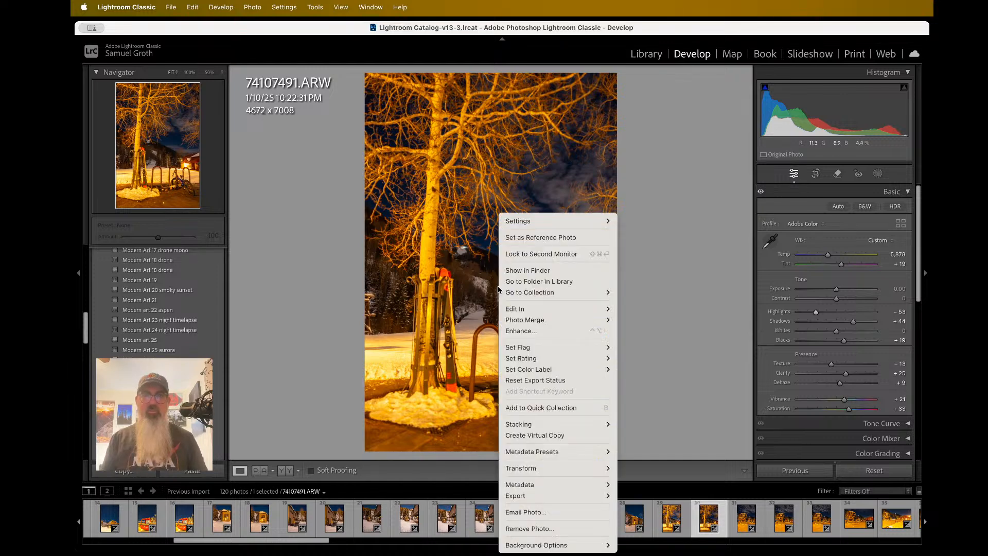
mouse_move(567, 496)
left_click(647, 452)
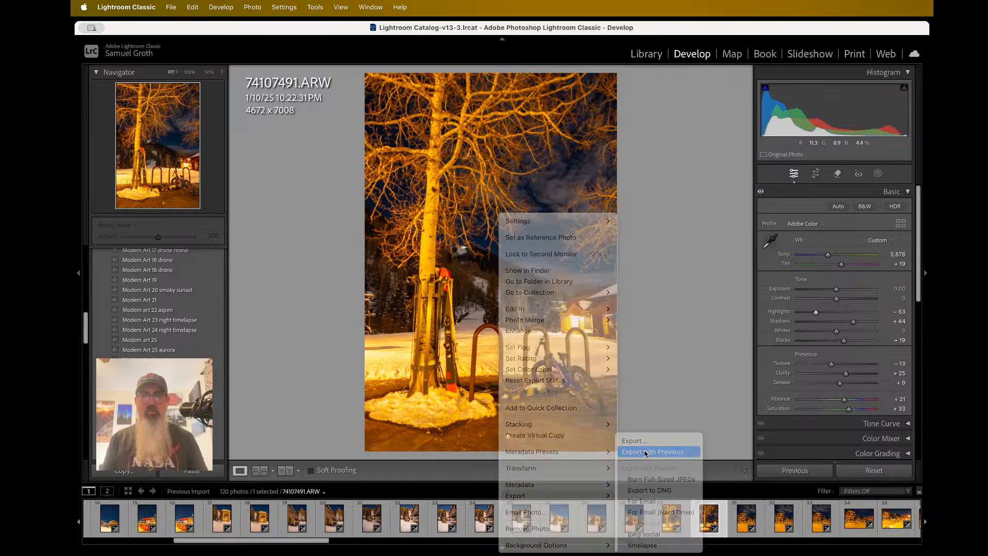
Open 74107492.ARW and inspect the wooden lift tower and ski rack at 50% and 100%.
scroll(701, 521, "right", 2)
left_click(676, 521)
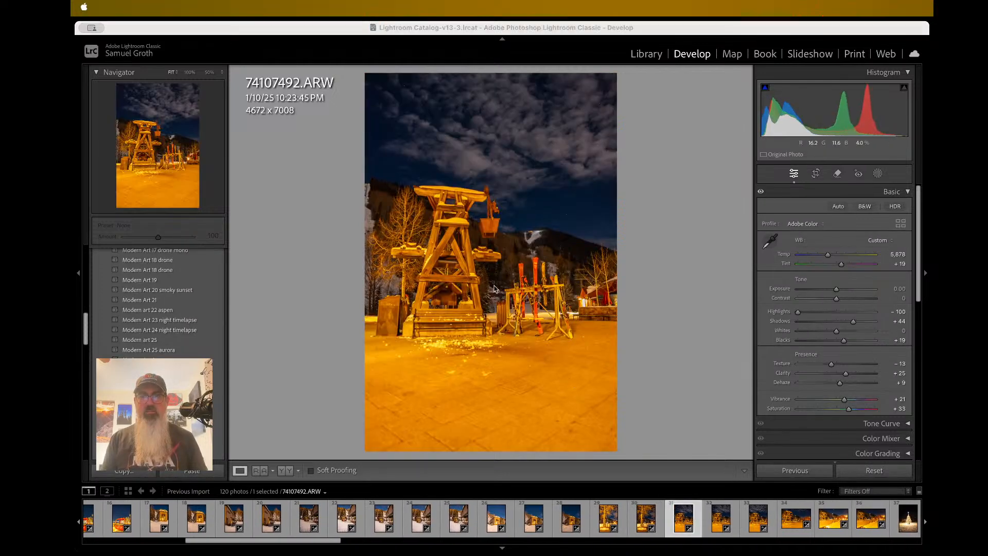
left_click(467, 220)
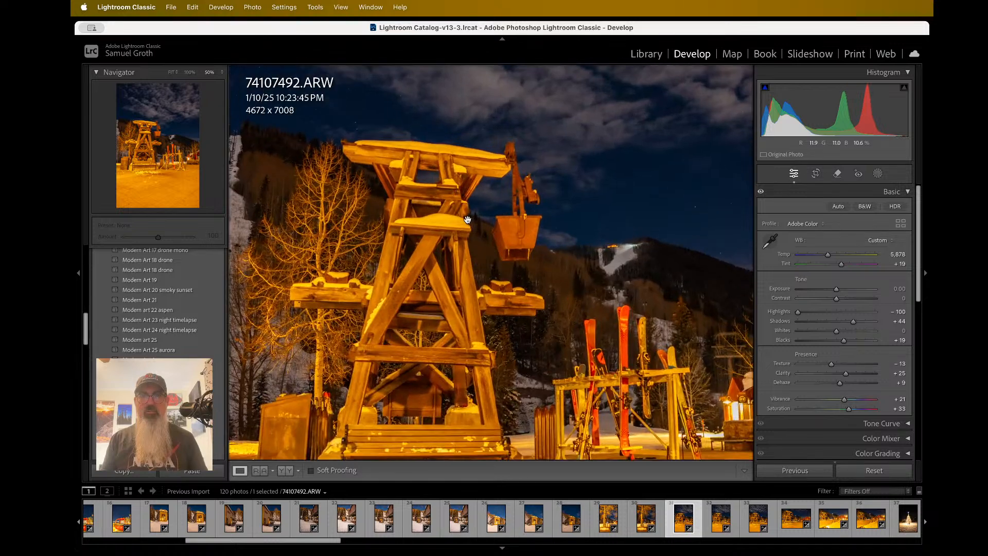
scroll(409, 278, "down", 1)
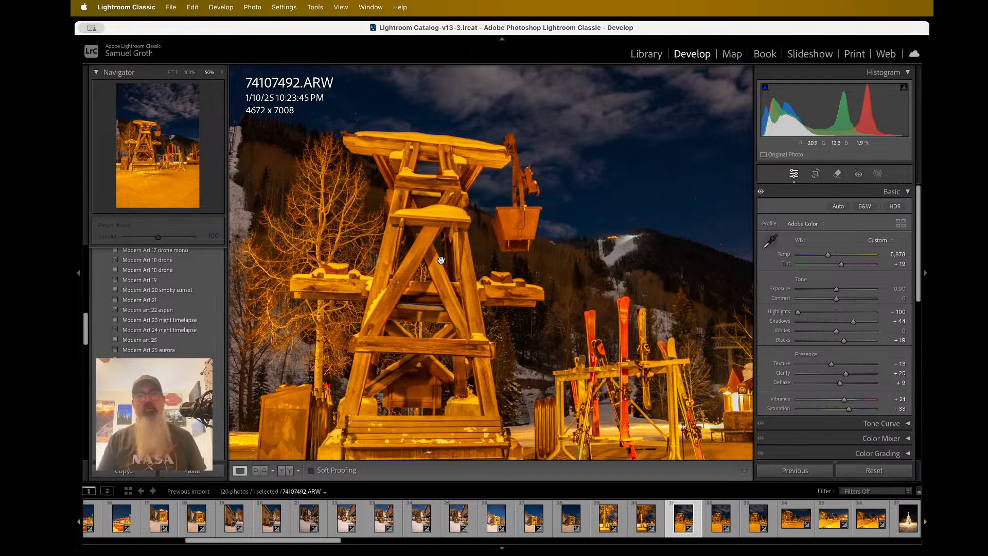
scroll(581, 377, "down", 5)
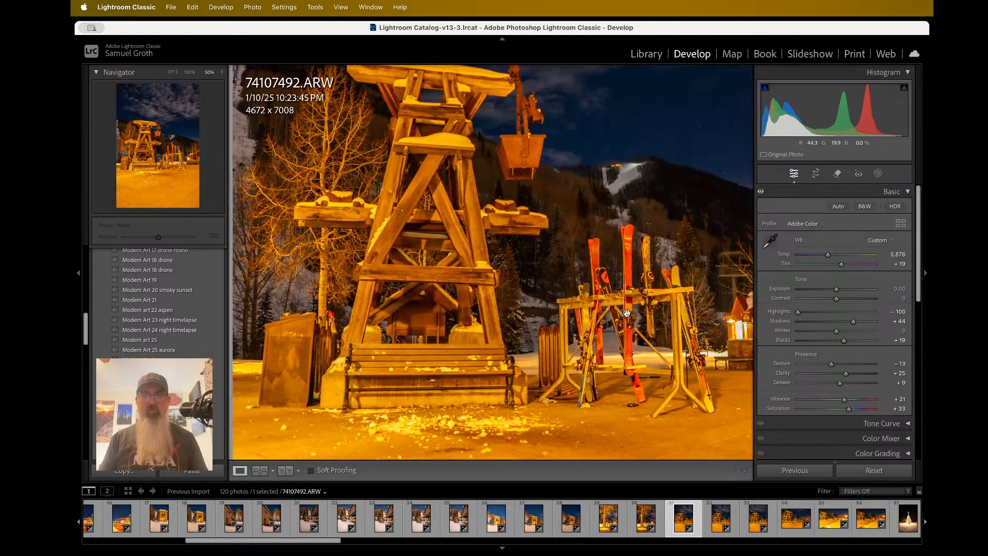
left_click(624, 174)
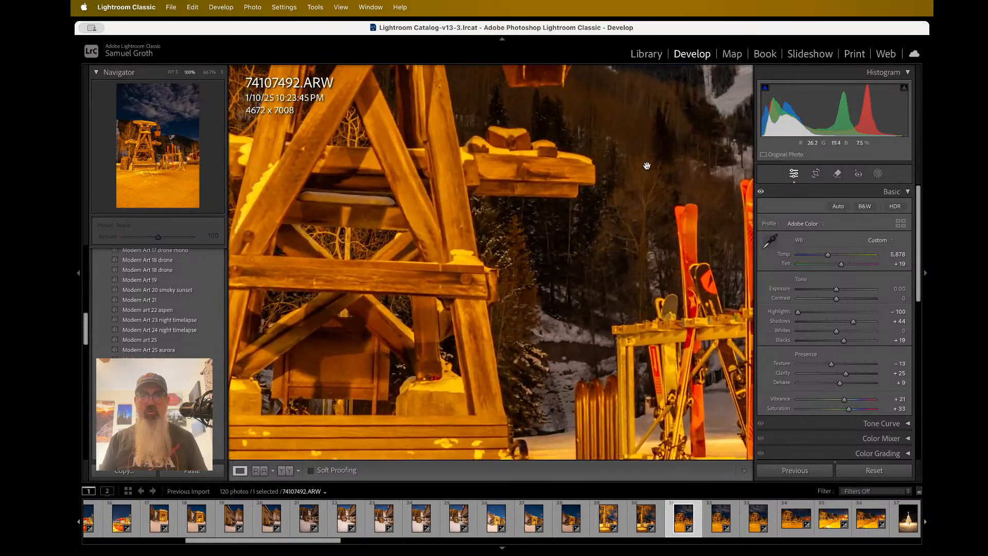
Examine 74107492.ARW at full size around the wooden tower, the ski rack and the hillside along the photo's edge.
scroll(647, 166, "right", 4)
scroll(647, 166, "up", 2)
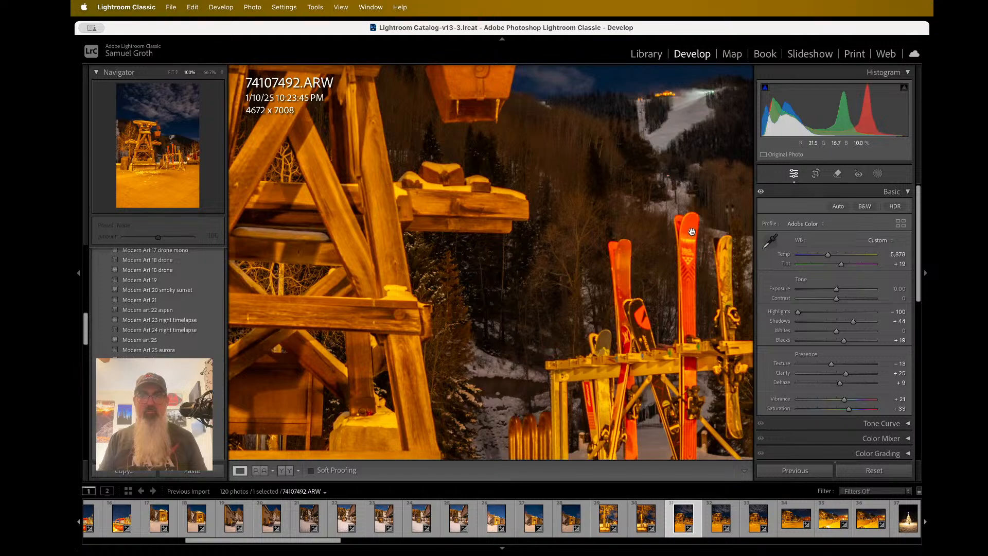
left_click(577, 262)
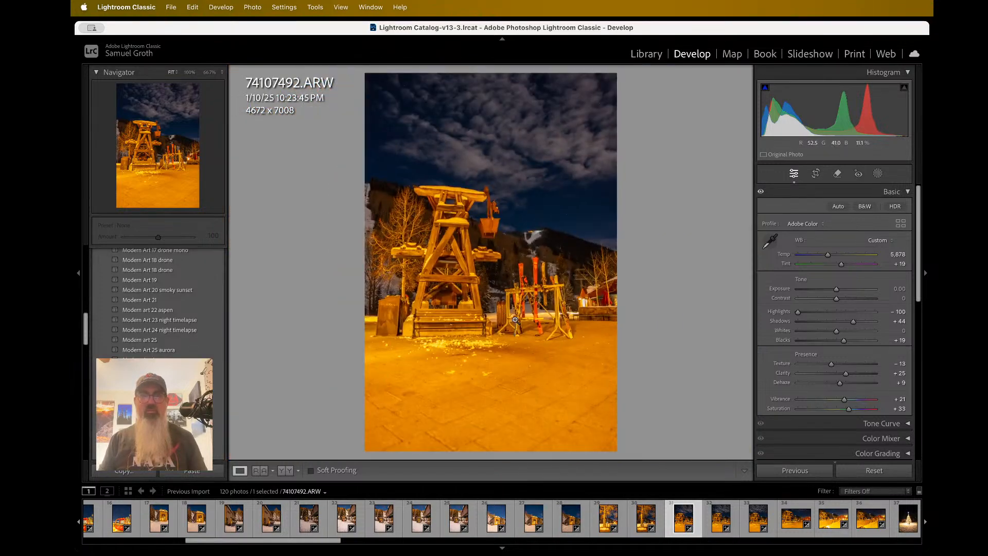
left_click_drag(476, 390, 462, 387)
right_click(467, 243)
left_click(489, 334)
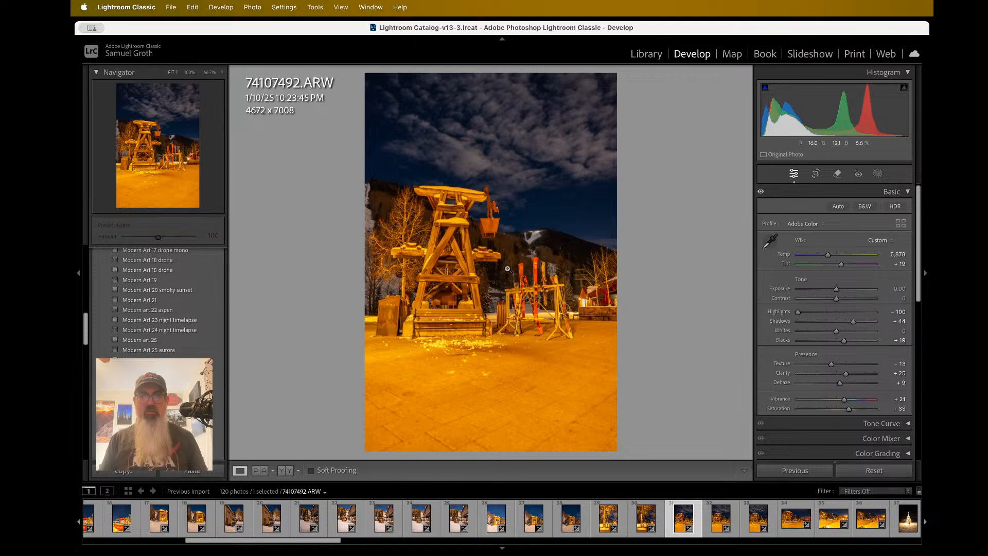
right_click(423, 238)
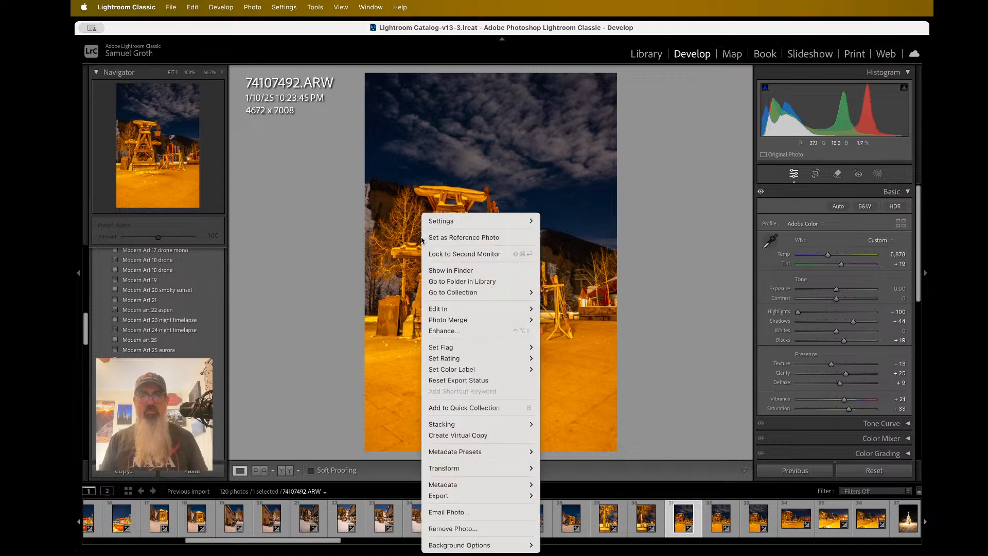
left_click(394, 311)
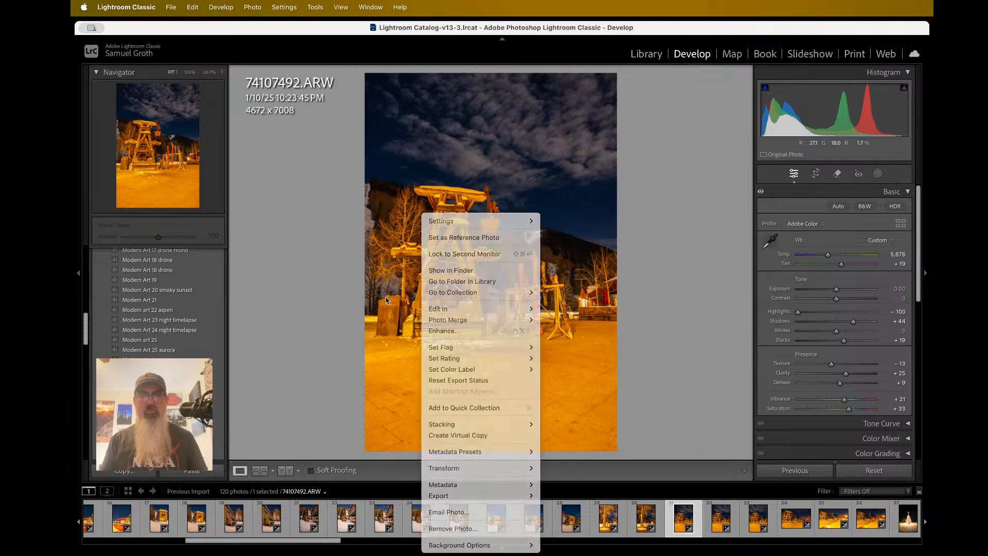
left_click(366, 191)
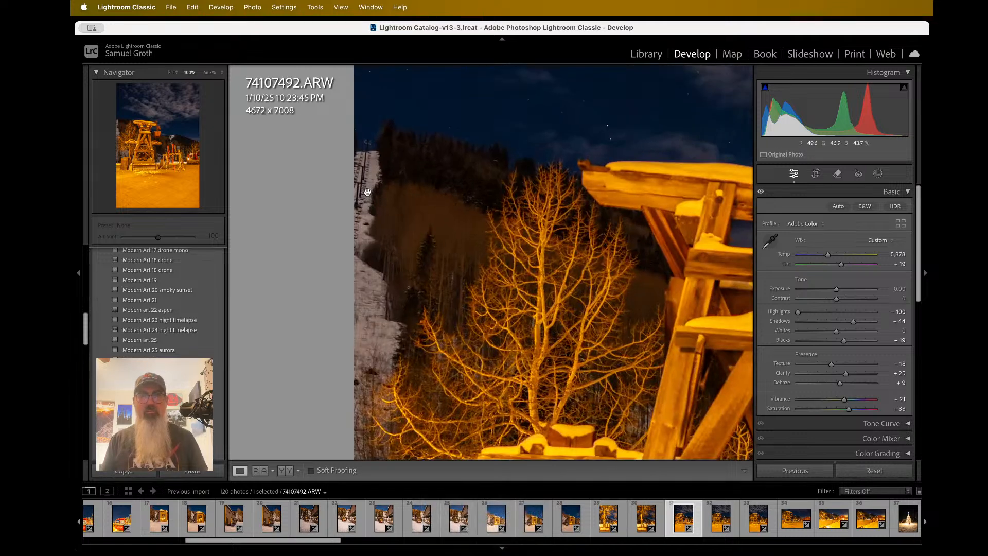
left_click(382, 140)
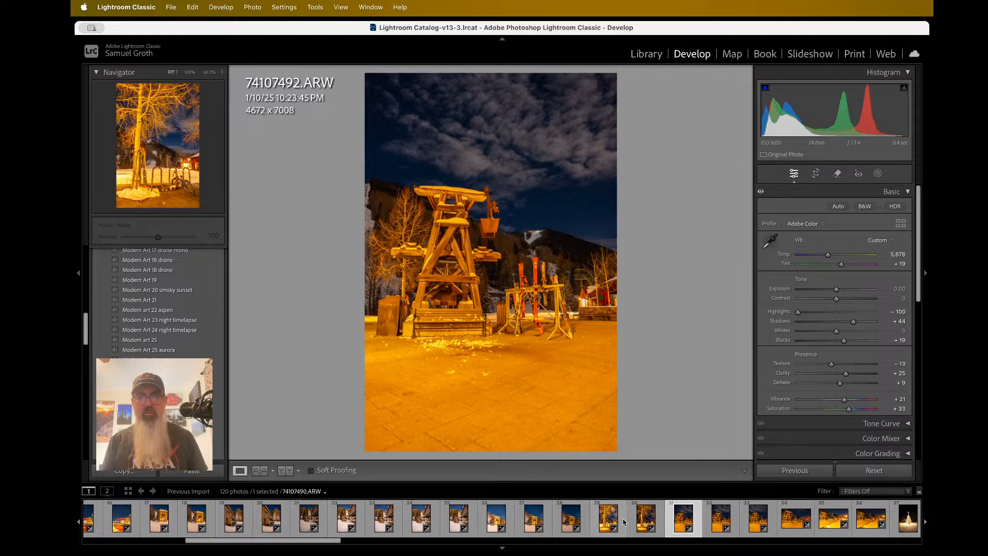
Compare the similar shots 74107493.ARW and 74107494.ARW, and return to 74107492.ARW.
left_click(718, 523)
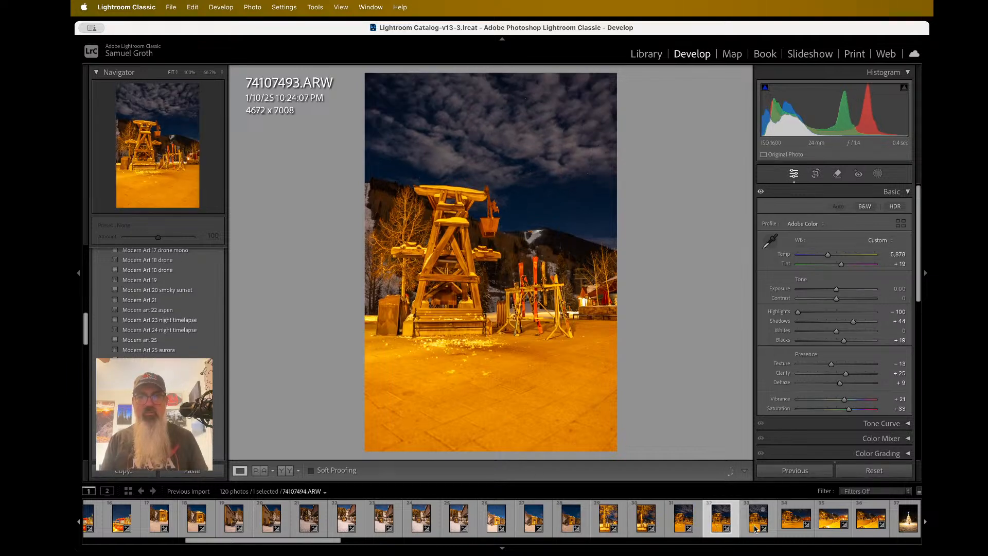
left_click(756, 528)
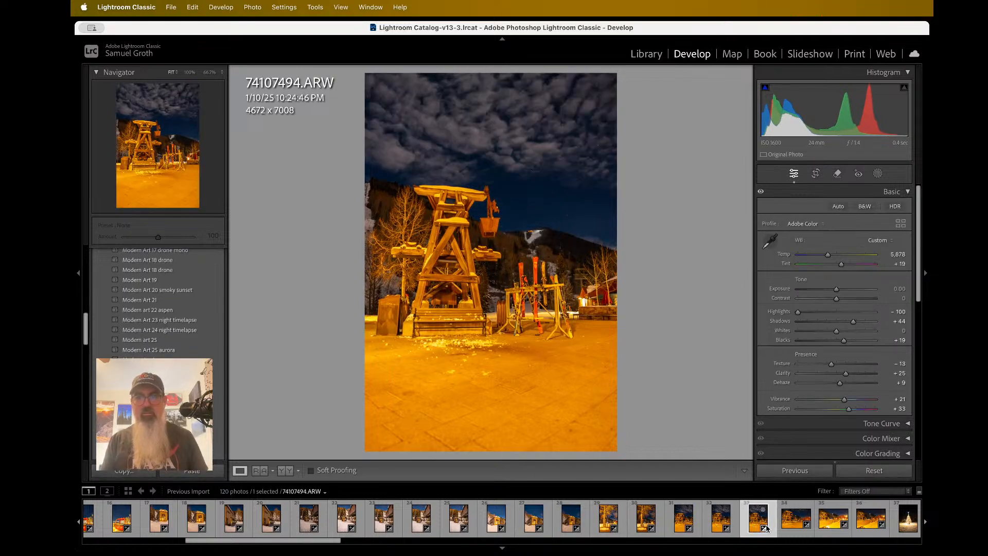
left_click(714, 526)
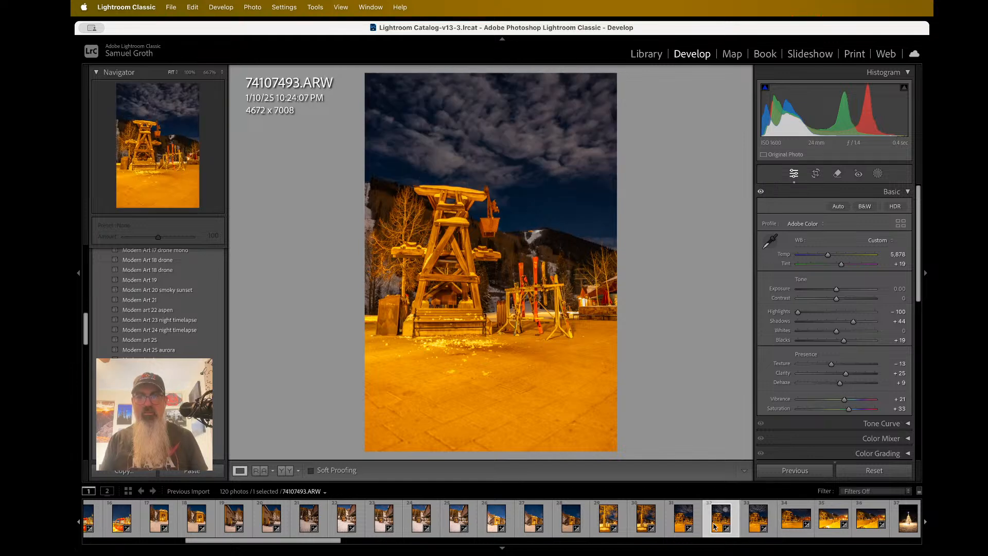
key("Left")
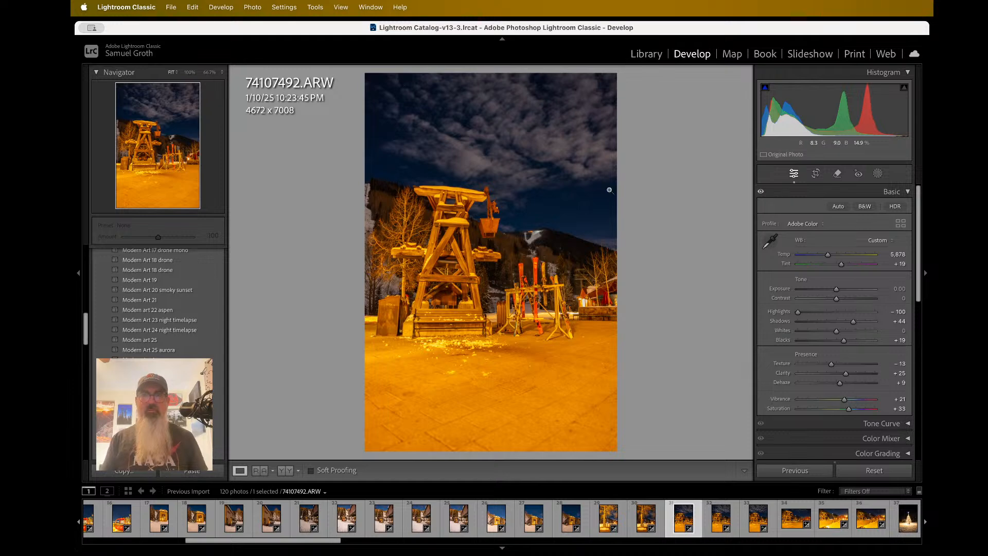
Export the photo 74107492.ARW.
right_click(479, 309)
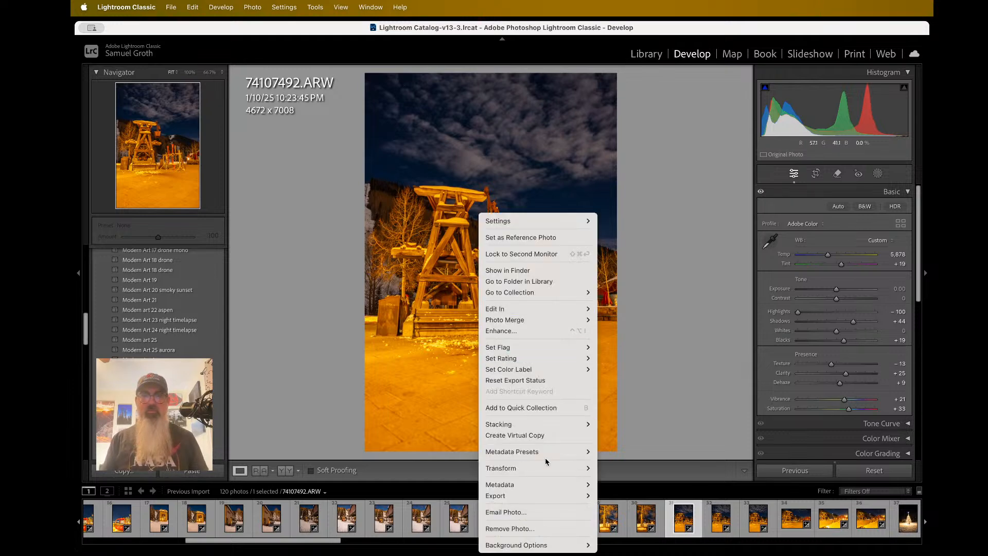
mouse_move(583, 497)
left_click(623, 452)
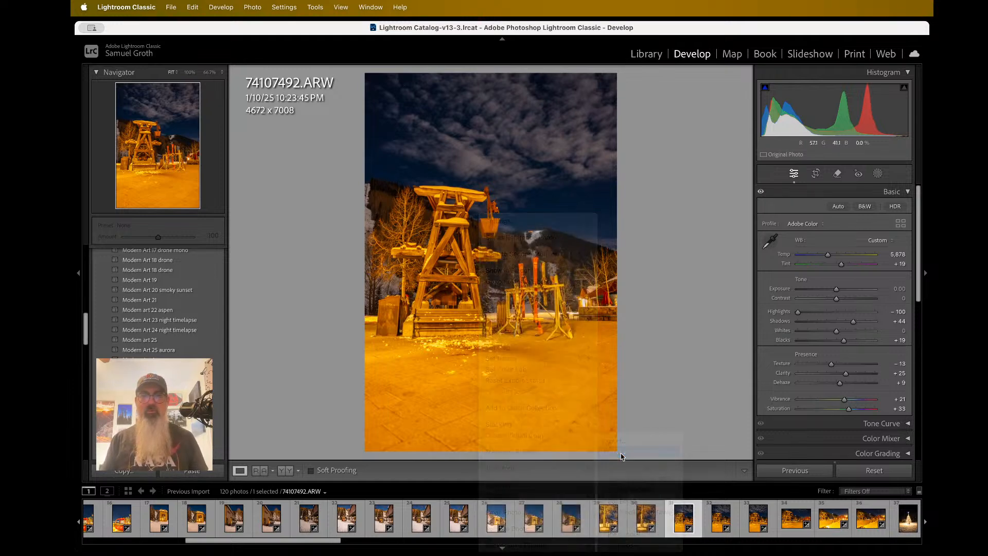
Review the landscape shots 74107495.ARW and 74107496.ARW, and open 74107497.ARW for editing.
left_click(791, 523)
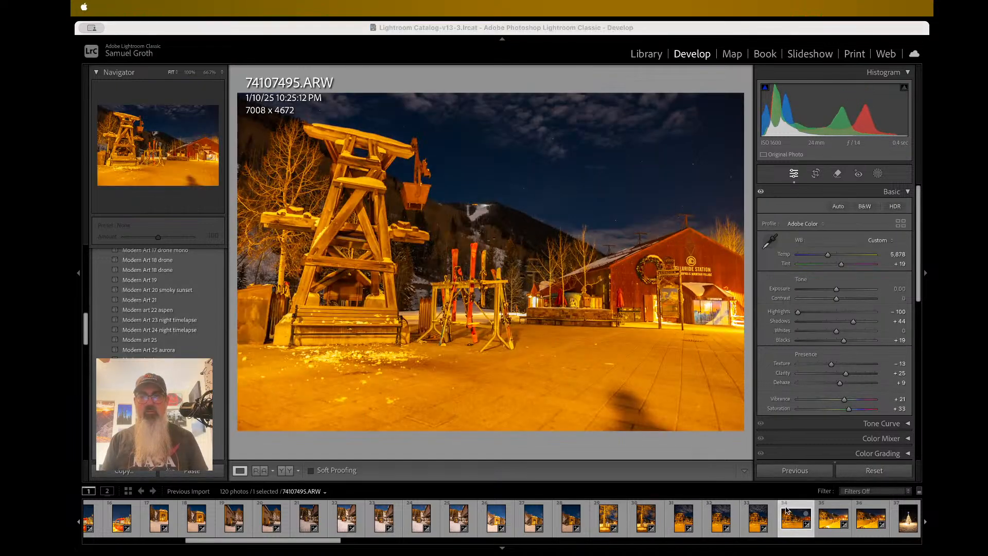
left_click(831, 530)
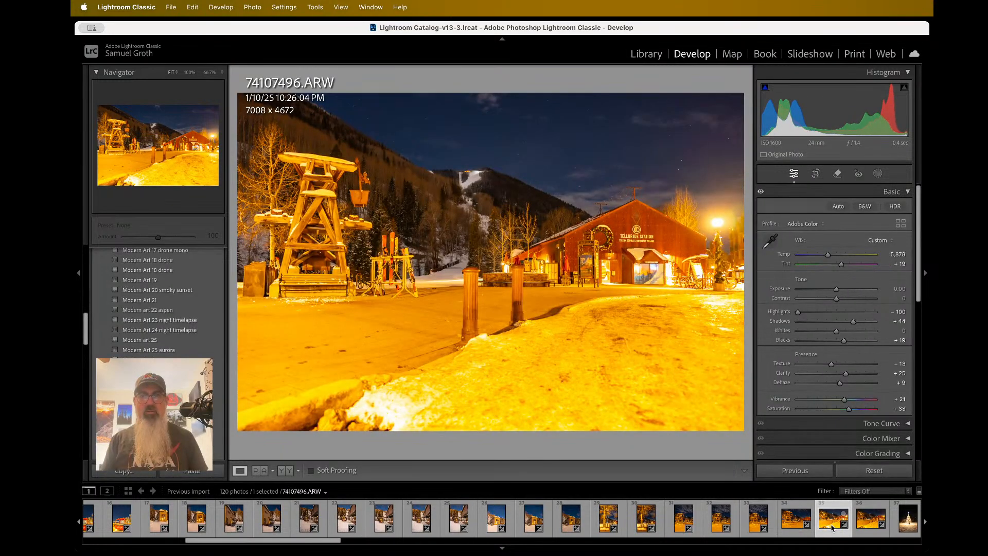
left_click(859, 526)
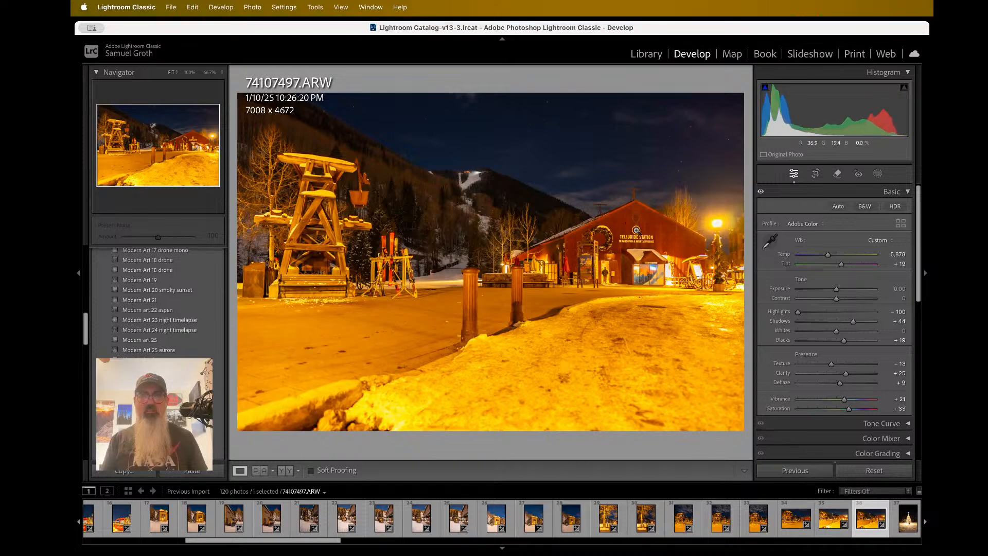
Examine 74107497.ARW at 100% across the station building, the ski run, the ski rack and the wooden tower.
left_click(523, 227)
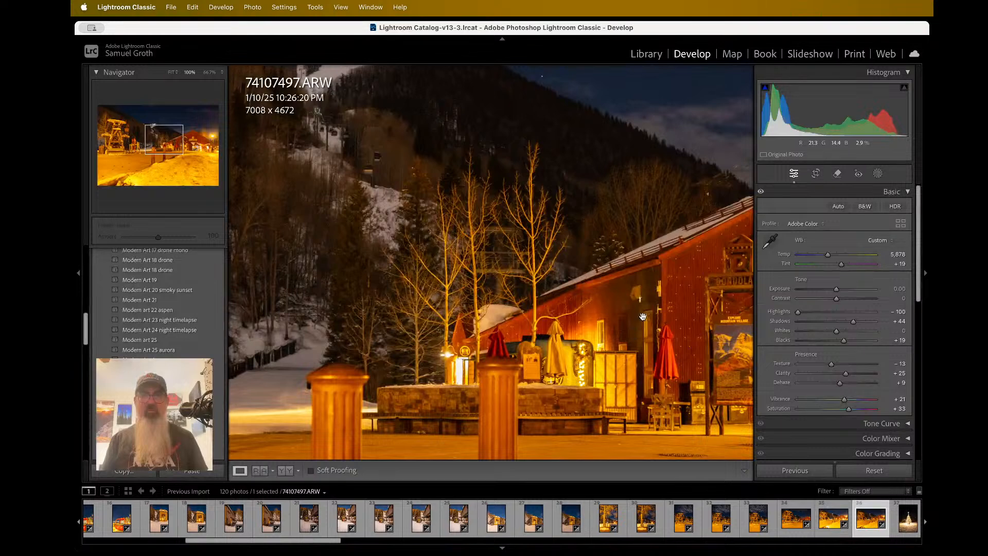
scroll(452, 311, "right", 10)
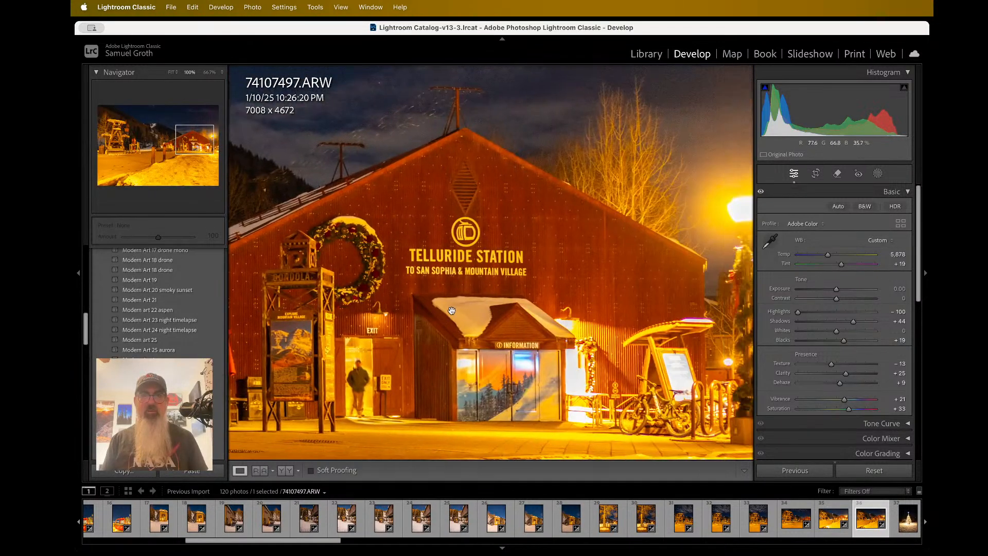
scroll(452, 311, "left", 3)
left_click(452, 311)
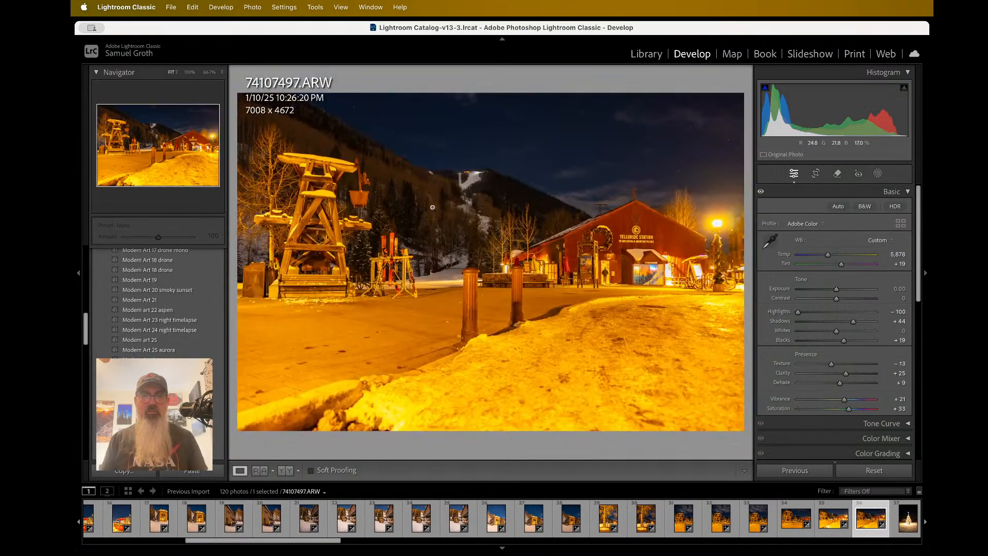
left_click(479, 160)
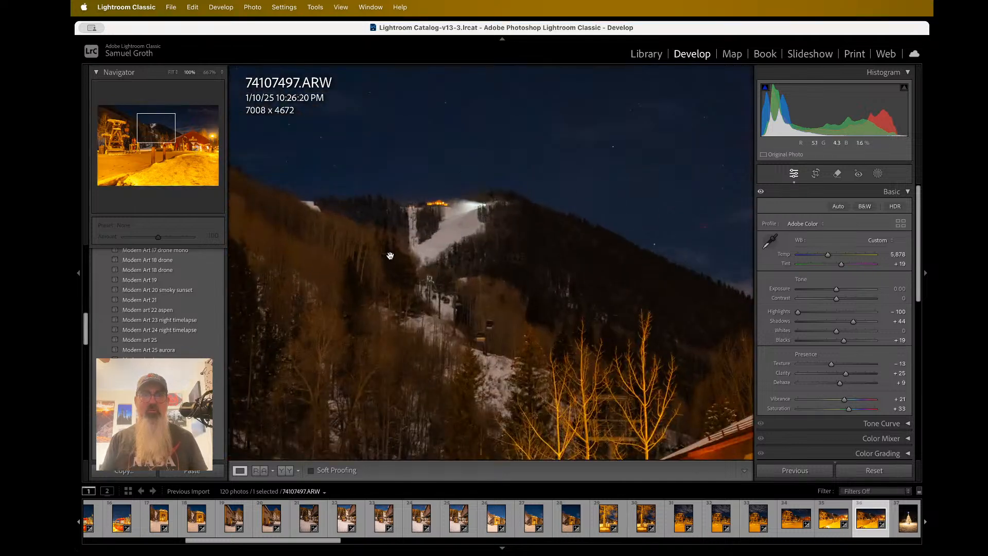
scroll(453, 322, "left", 7)
scroll(453, 322, "down", 4)
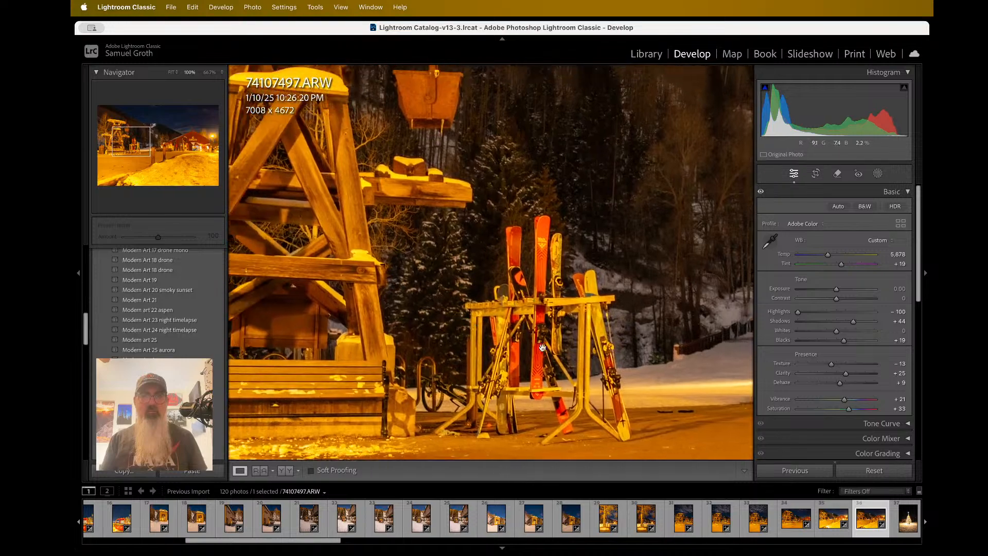
scroll(543, 347, "left", 10)
scroll(542, 348, "up", 8)
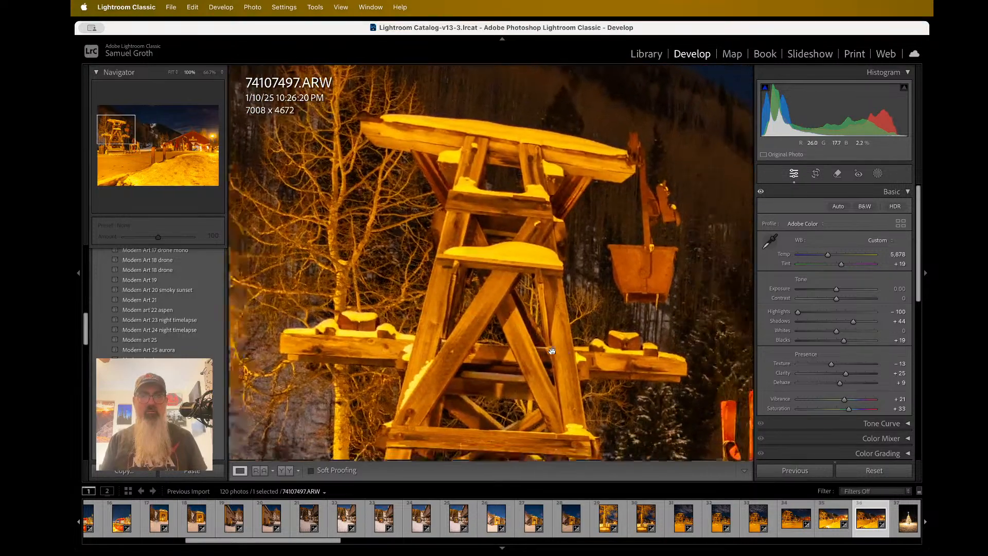
scroll(515, 232, "right", 10)
scroll(514, 232, "down", 8)
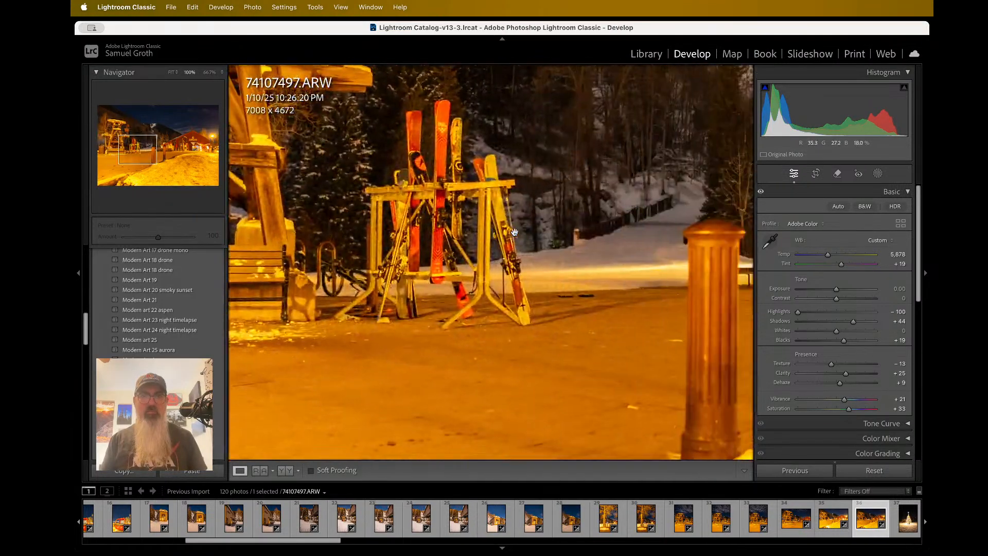
left_click(542, 241)
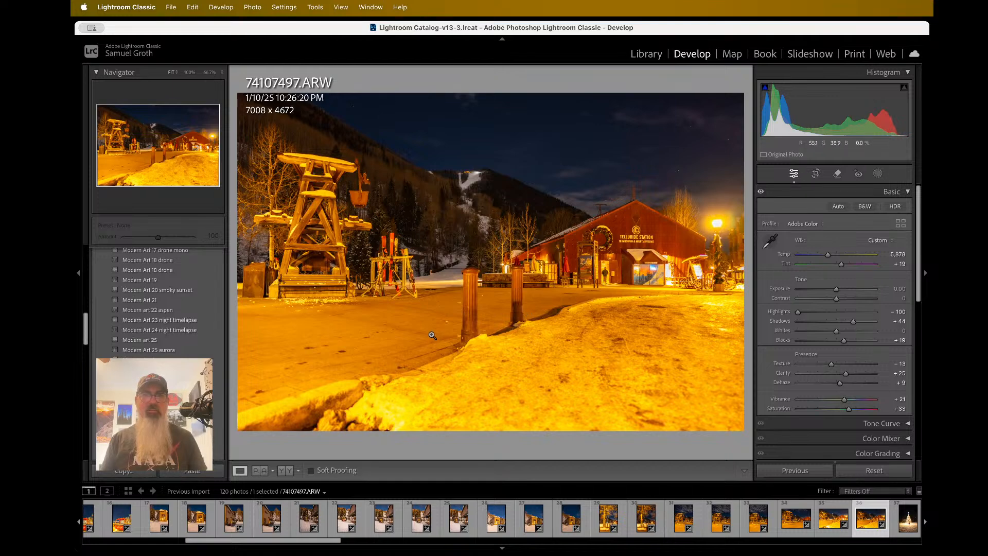
Set the Highlights of 74107497.ARW to −53 while viewing the lit trees and terrace at 100%.
left_click(491, 267)
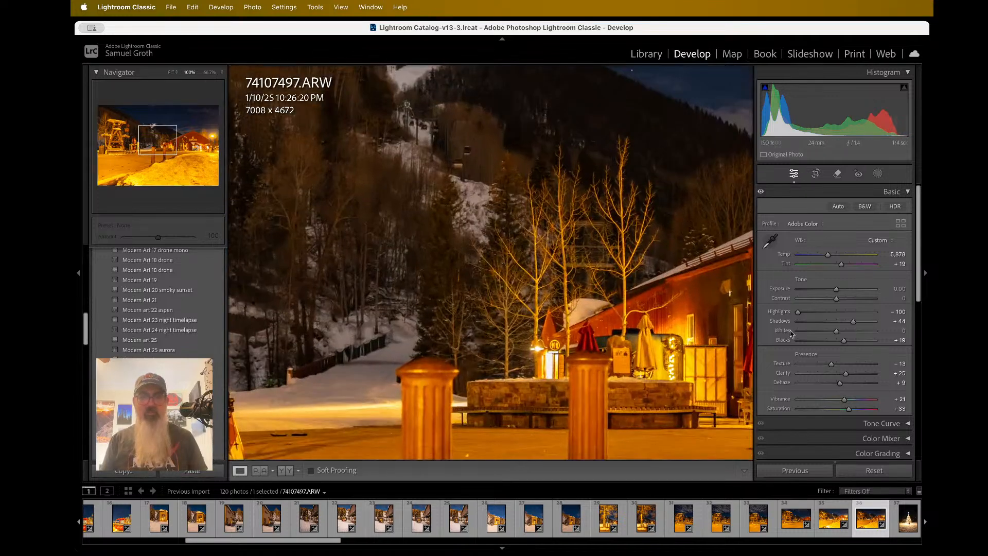
left_click(809, 316)
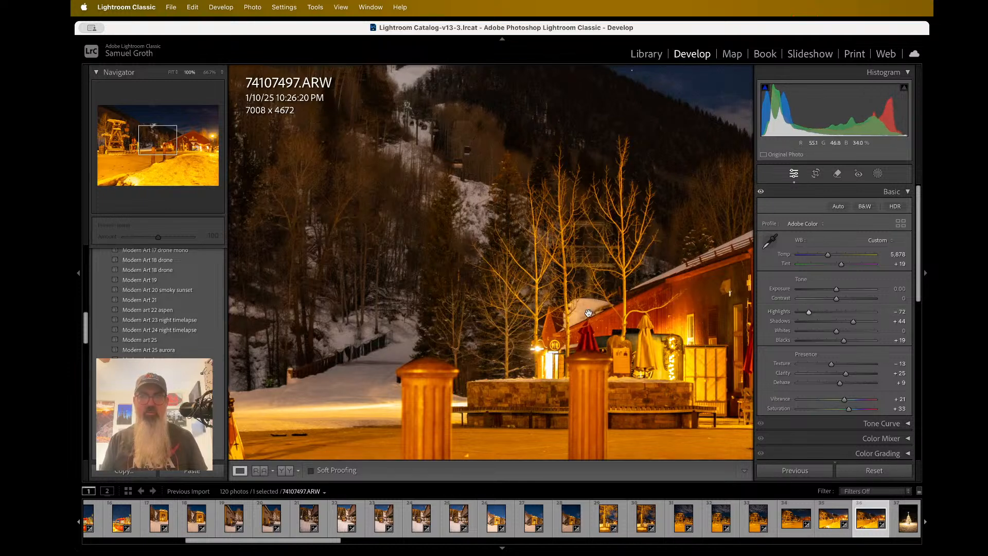
left_click_drag(809, 315, 816, 314)
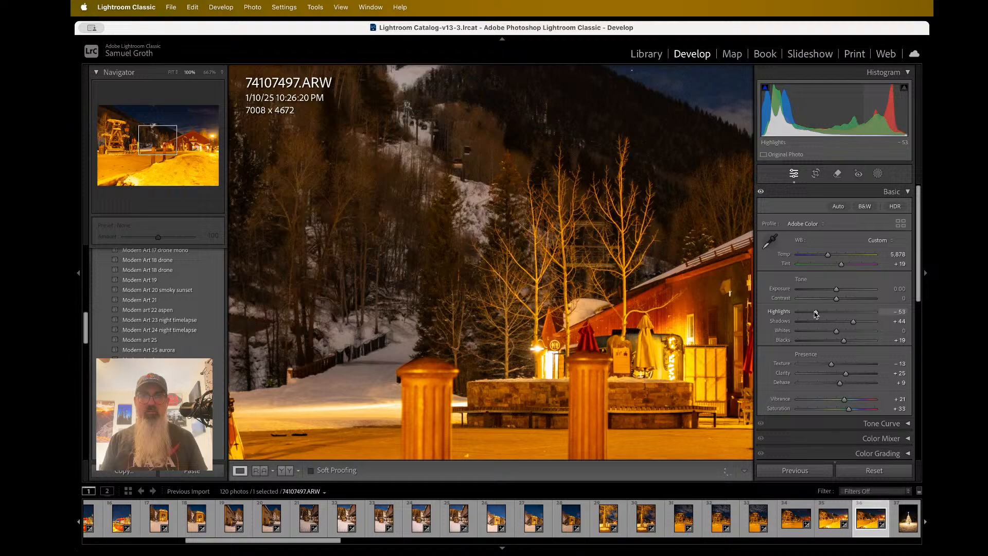
Inspect the street lamp, the station entrance and the person in the doorway up close, and return to the full view.
left_click(620, 304)
left_click(673, 265)
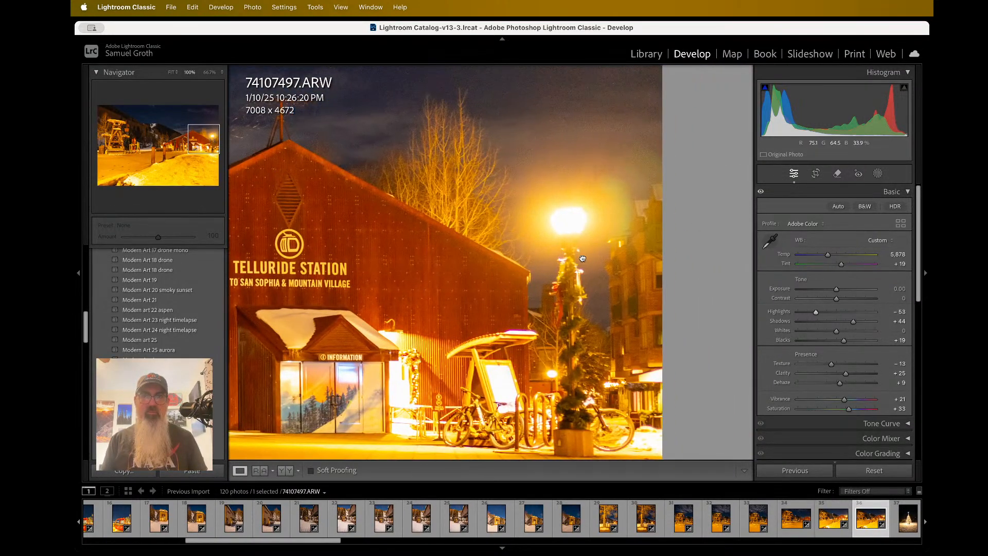
left_click(582, 259)
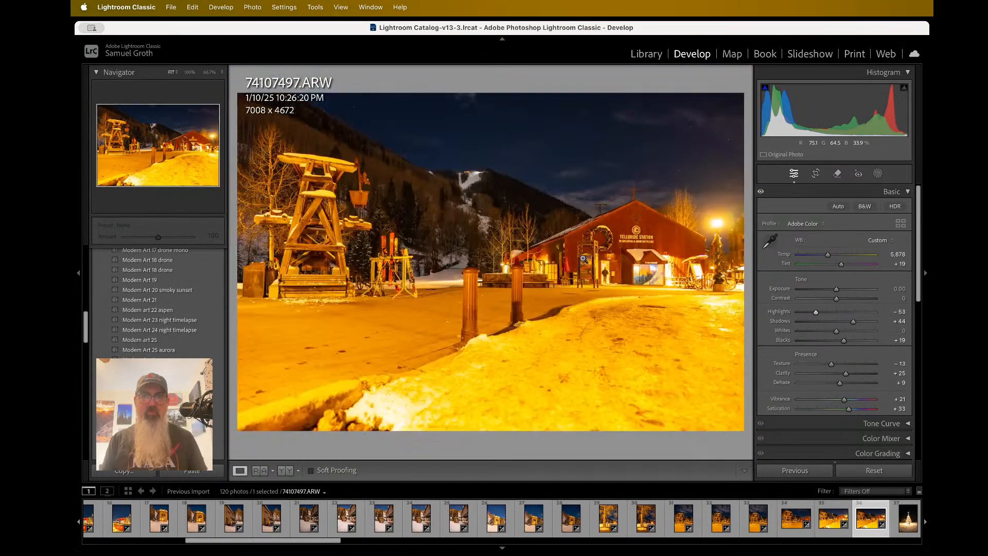
left_click(624, 273)
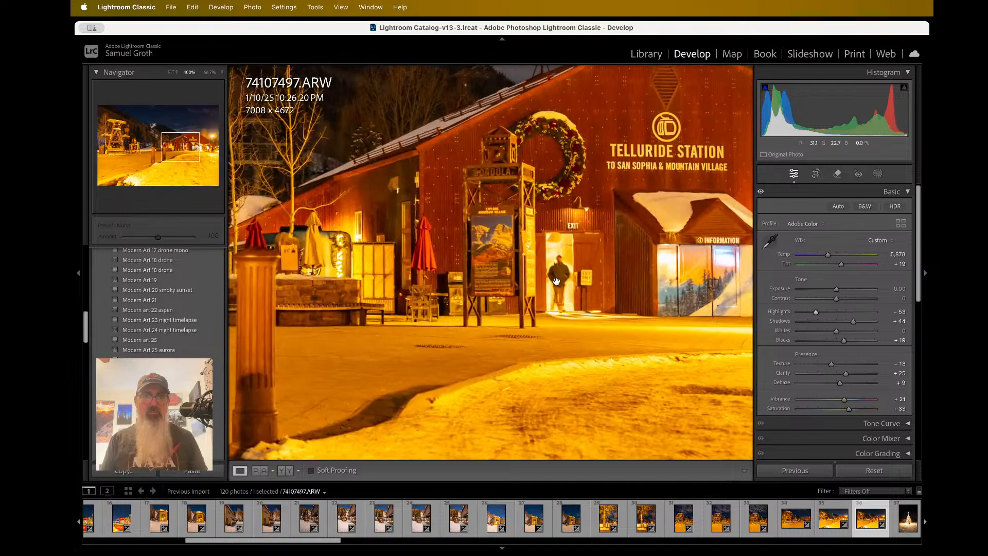
key("super+equal")
key("super+minus")
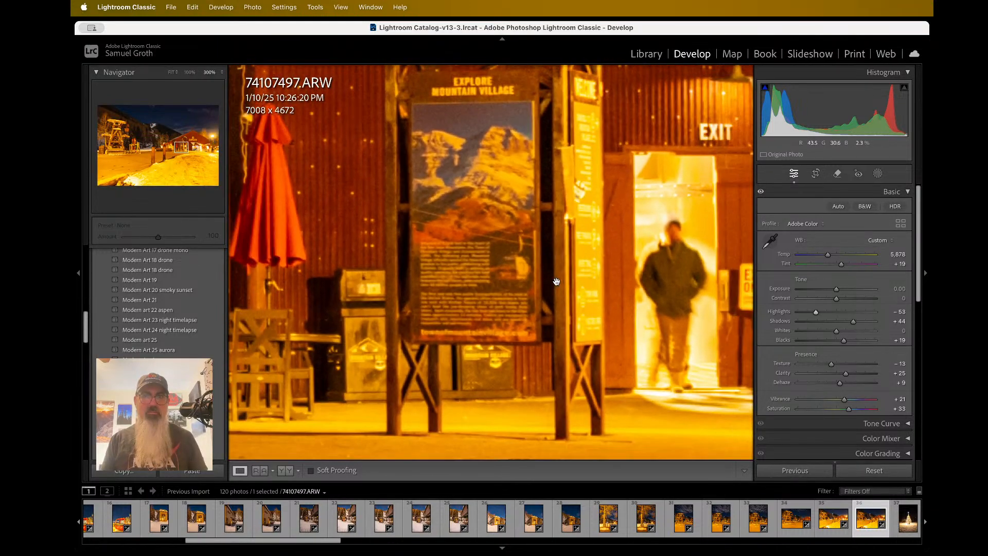
left_click(466, 299)
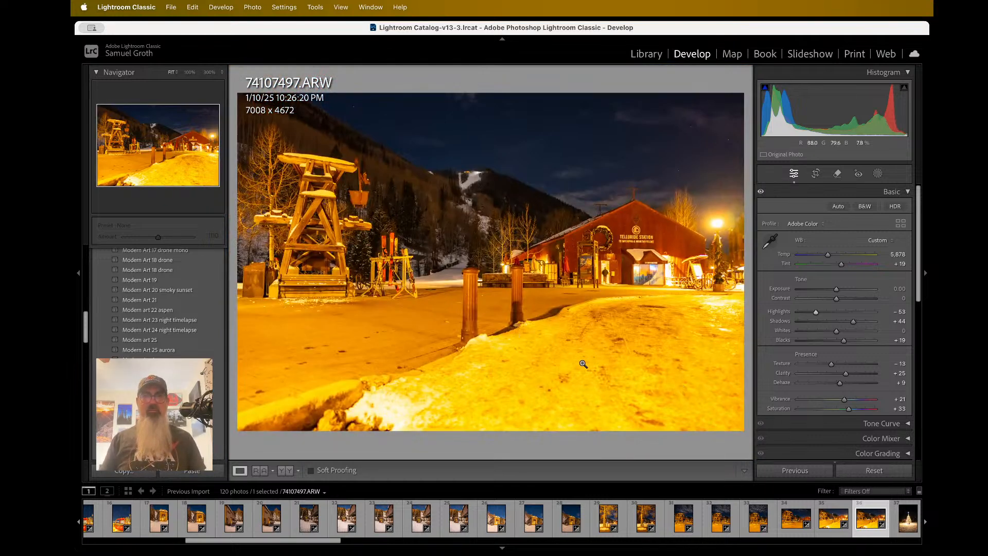
Cool the white balance of 74107497.ARW to a Temp of 4,487 and inspect the information entrance at 300%.
left_click_drag(837, 257, 820, 256)
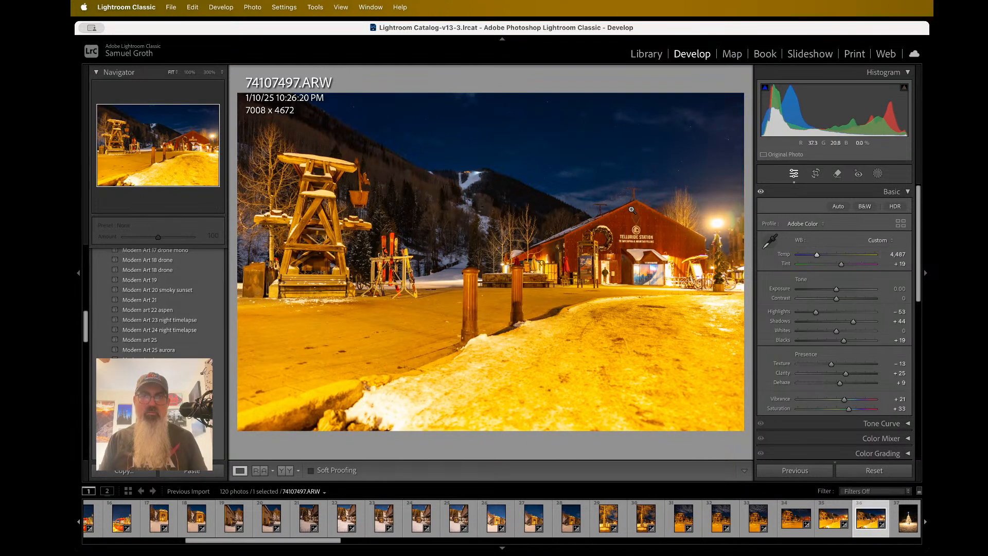
left_click(576, 155)
left_click(574, 155)
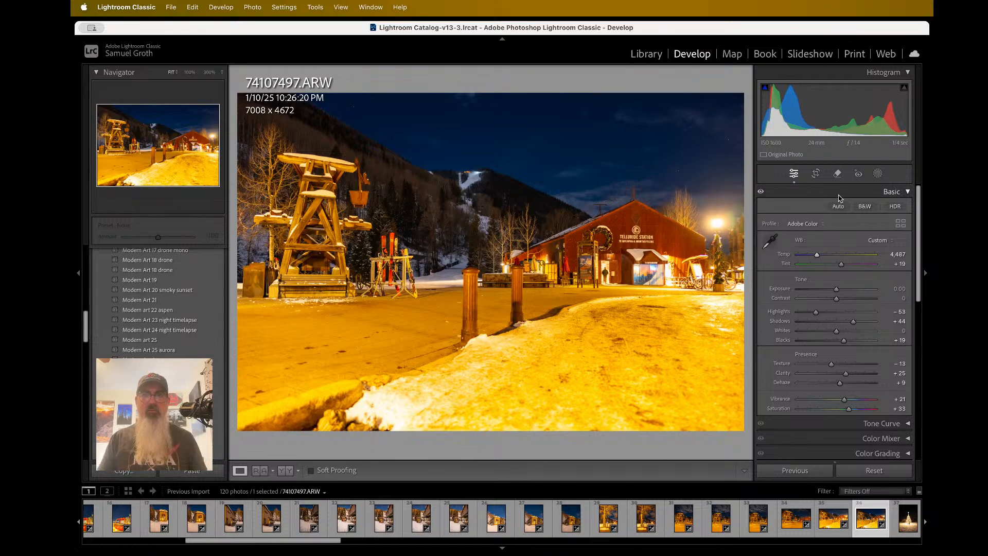
left_click(688, 277)
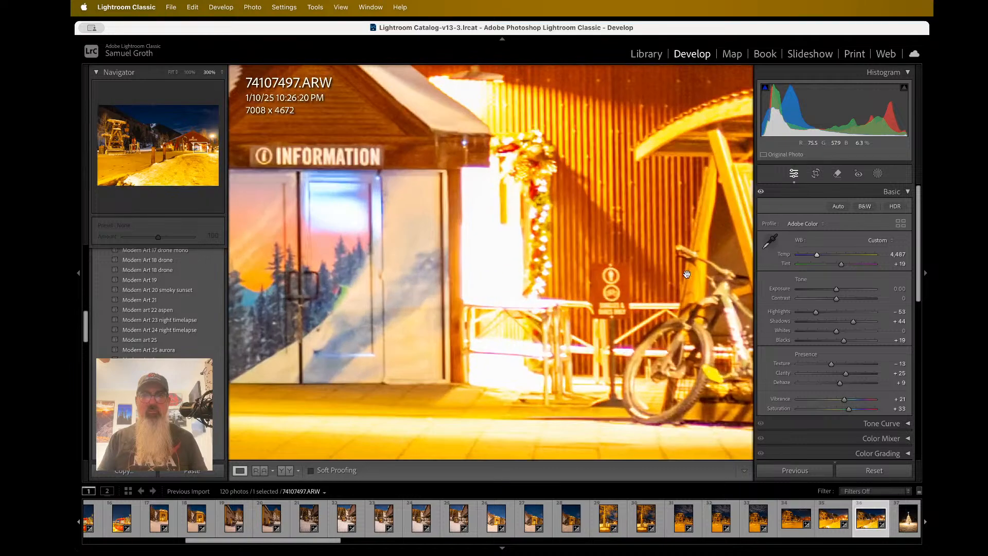
Cool the white balance of 74107497.ARW further to a Temp of 3,818 and check the result in the full view.
left_click(540, 302)
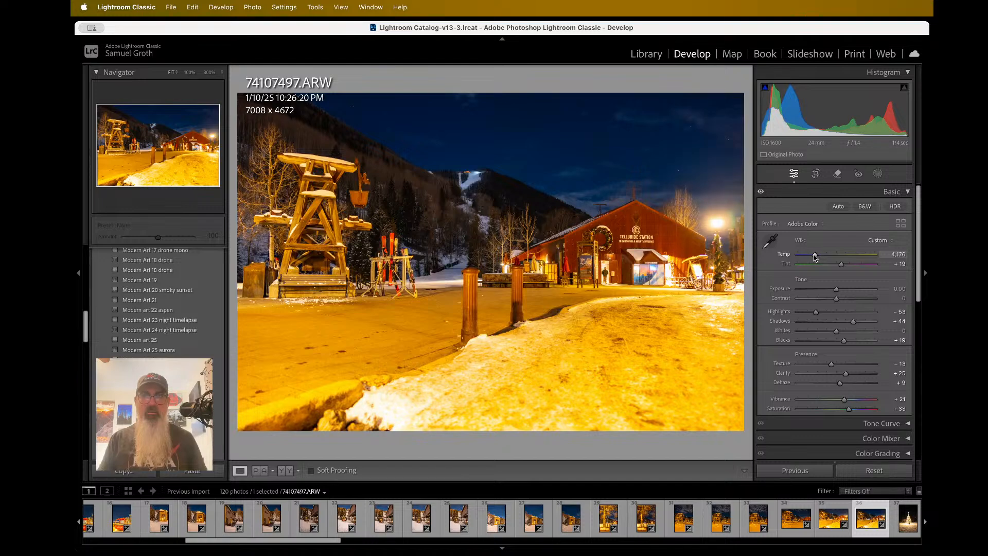
left_click_drag(815, 256, 808, 257)
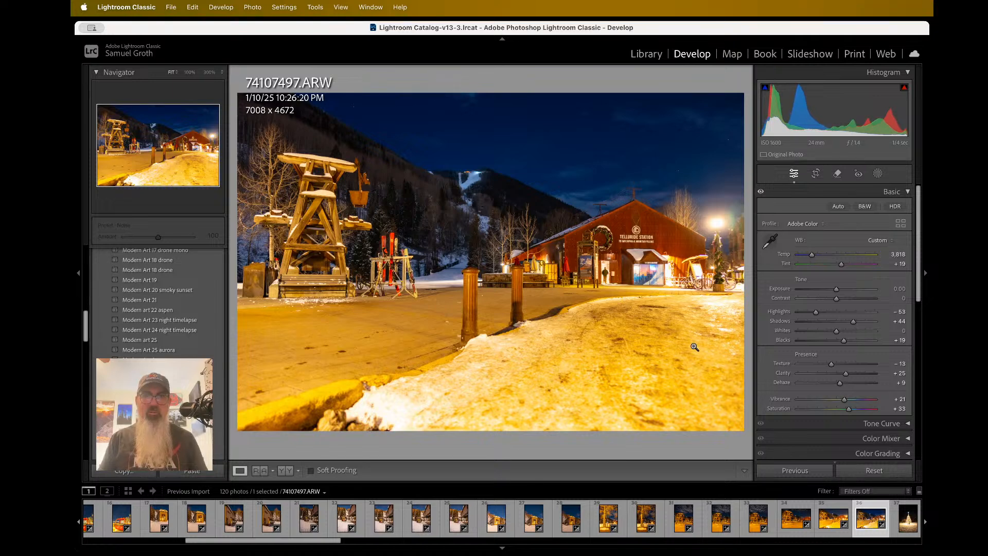
left_click(597, 281)
left_click(492, 361)
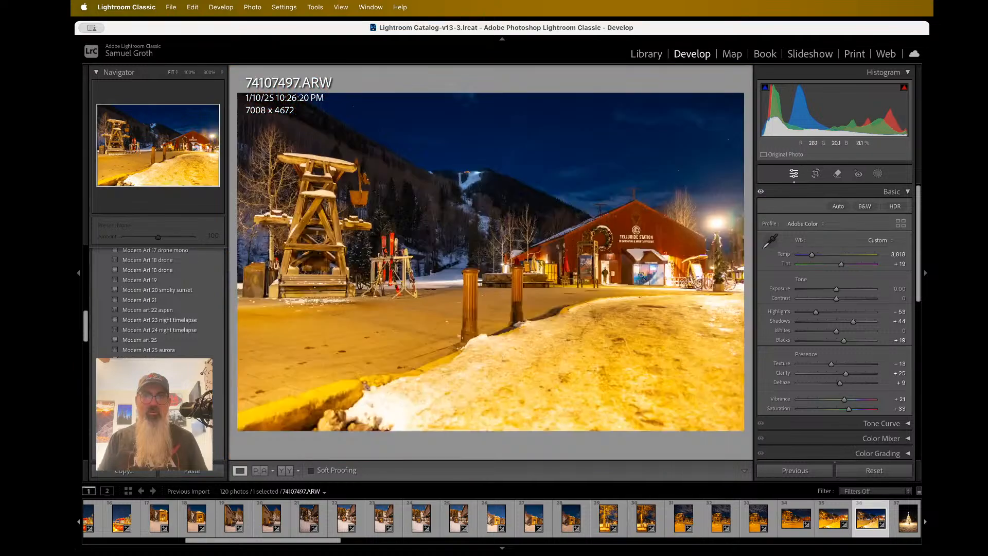
Inspect the person in the doorway, the station roof and the night sky at 300%, and return to the full view.
left_click(601, 270)
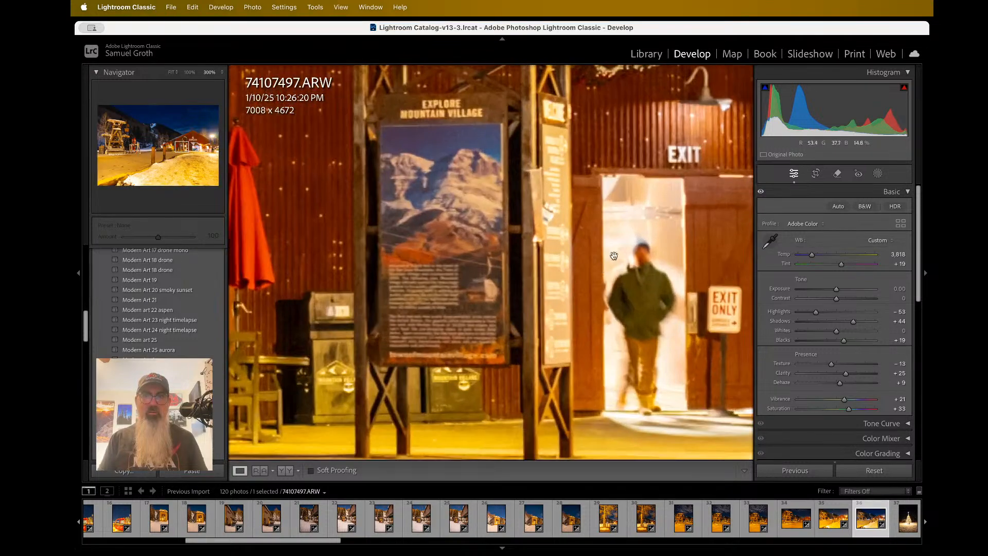
scroll(627, 213, "up", 10)
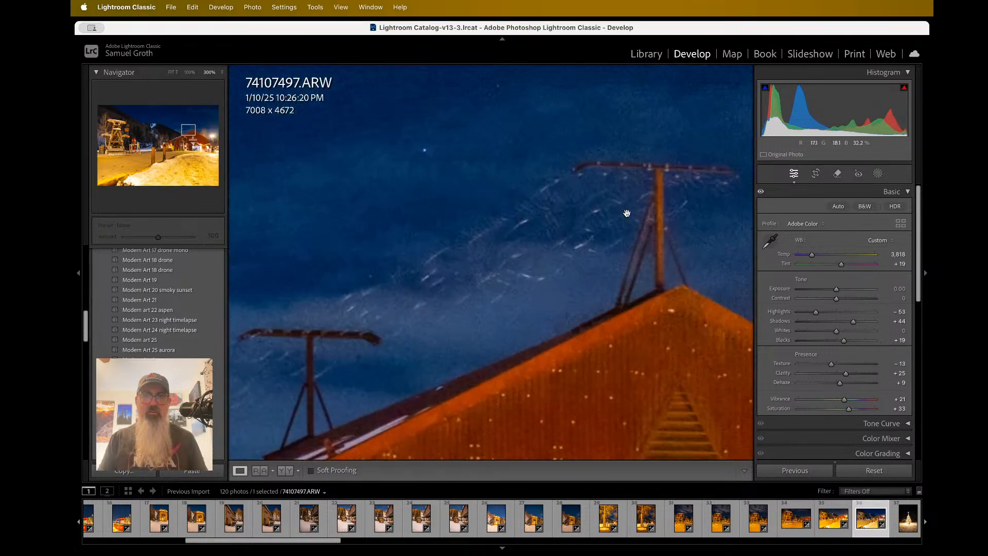
left_click(558, 162)
left_click(560, 174)
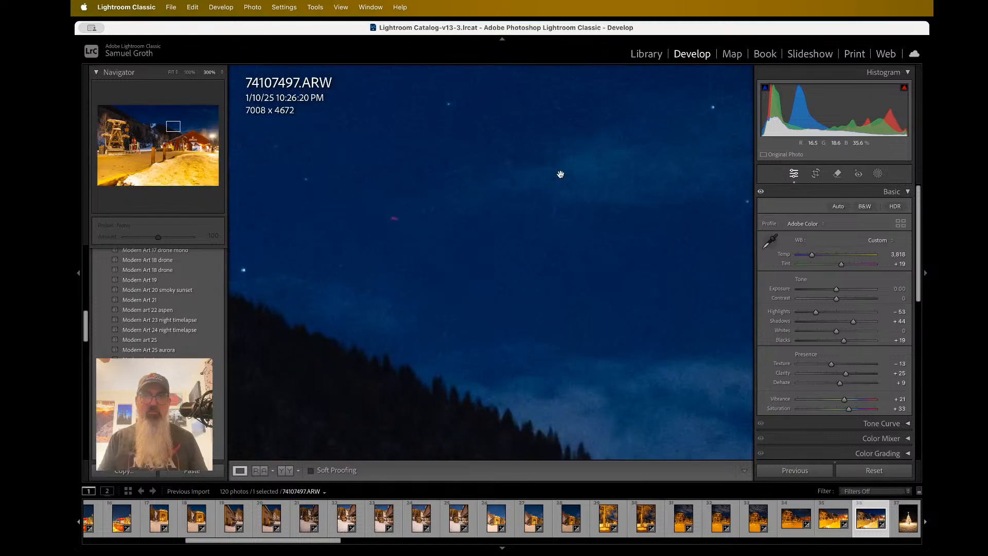
left_click(561, 174)
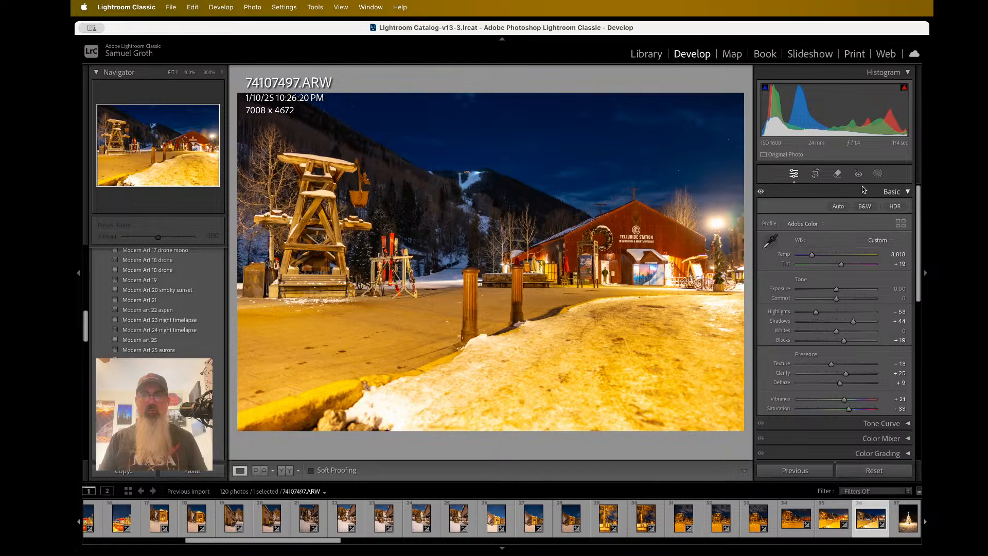
Crop the snowy foreground off the lower edge of 74107497.ARW, leaving 7008 x 3571 pixels.
left_click(816, 175)
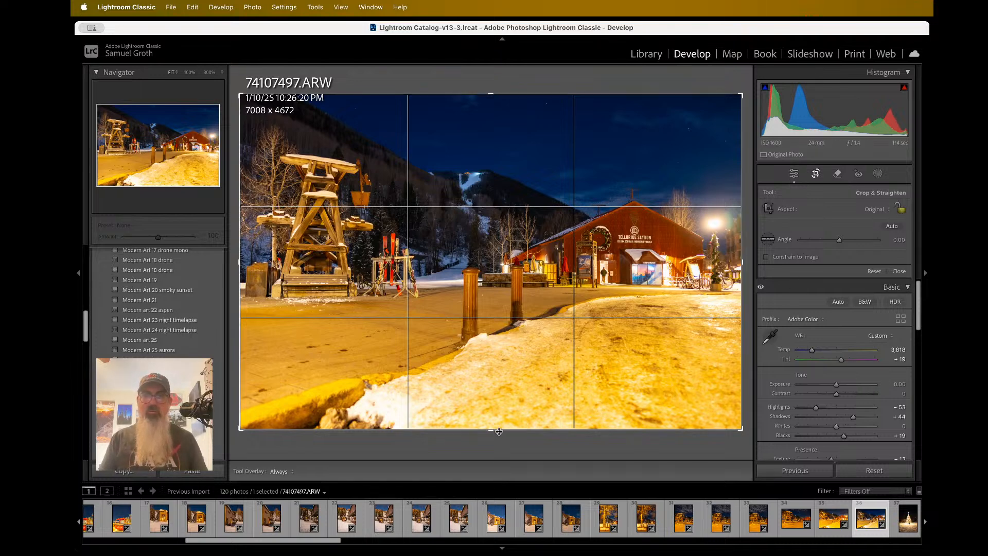
left_click_drag(499, 432, 505, 392)
left_click(798, 175)
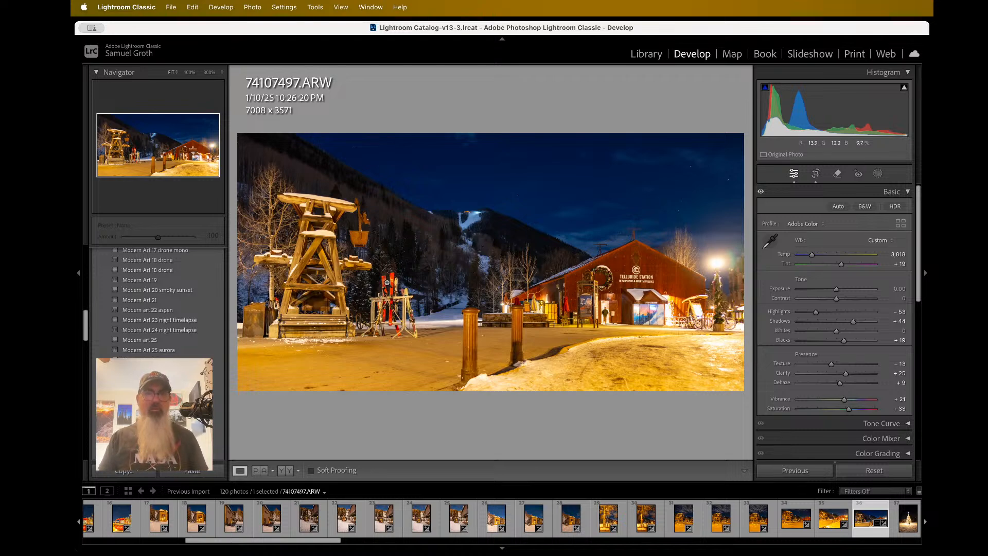
left_click(404, 265)
left_click(408, 265)
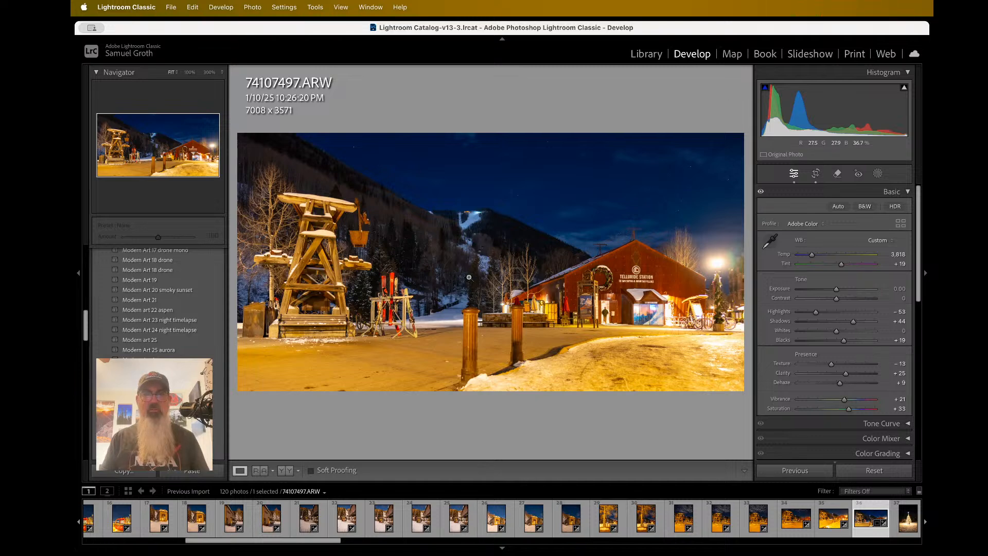
Export the cropped 74107497.ARW with the previous export settings.
right_click(499, 250)
mouse_move(552, 496)
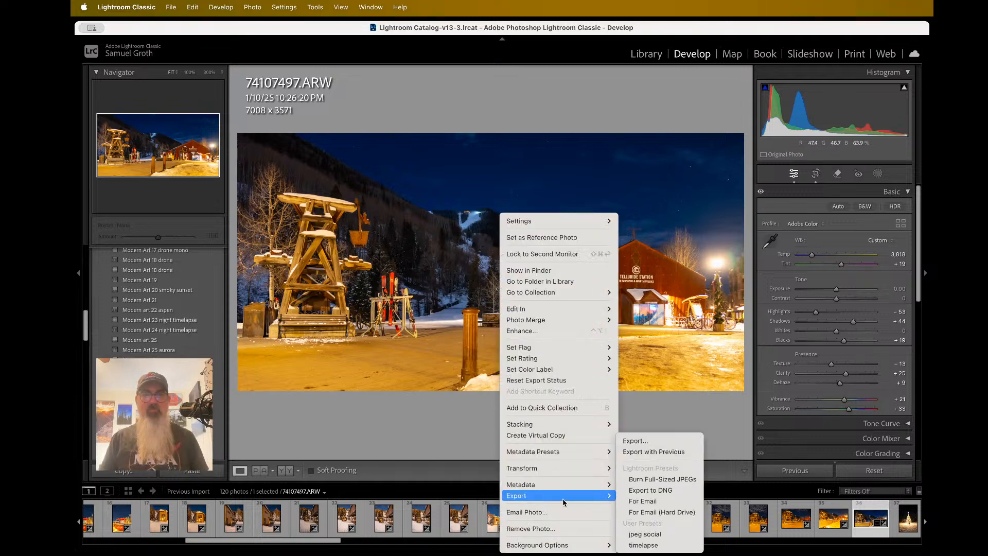
left_click(693, 452)
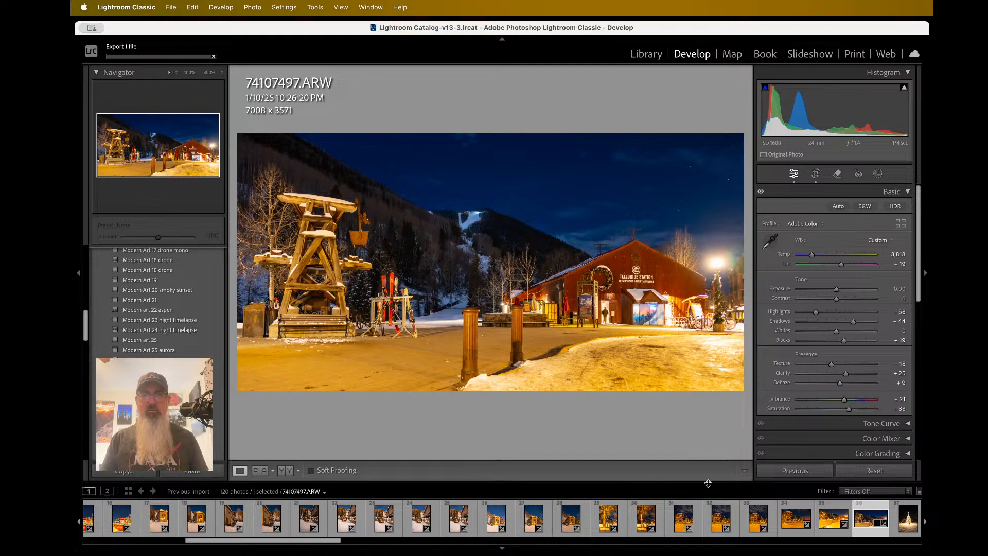
Open 74107498.ARW and look through the Christmas tree photos that follow it.
scroll(721, 517, "right", 3)
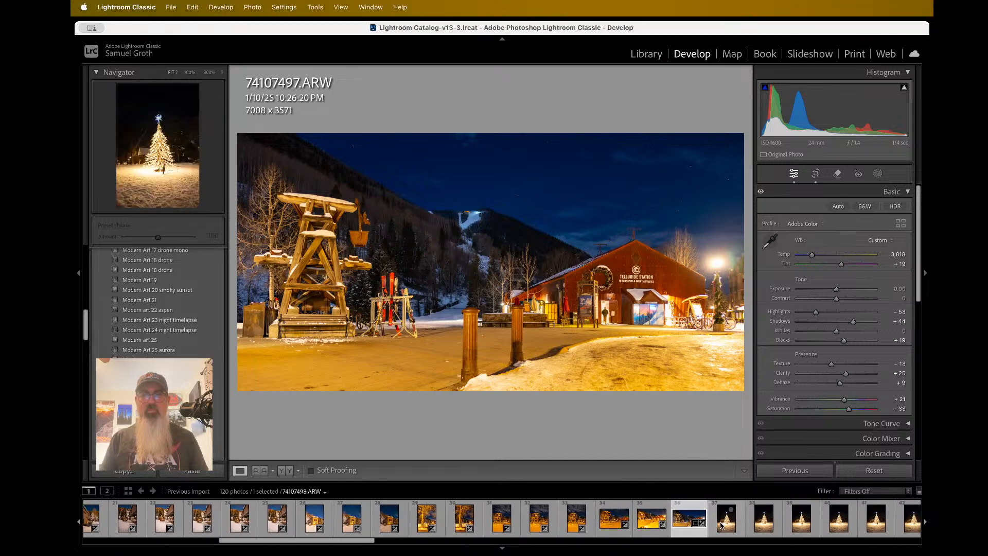
left_click(720, 521)
scroll(722, 524, "right", 6)
scroll(722, 522, "right", 4)
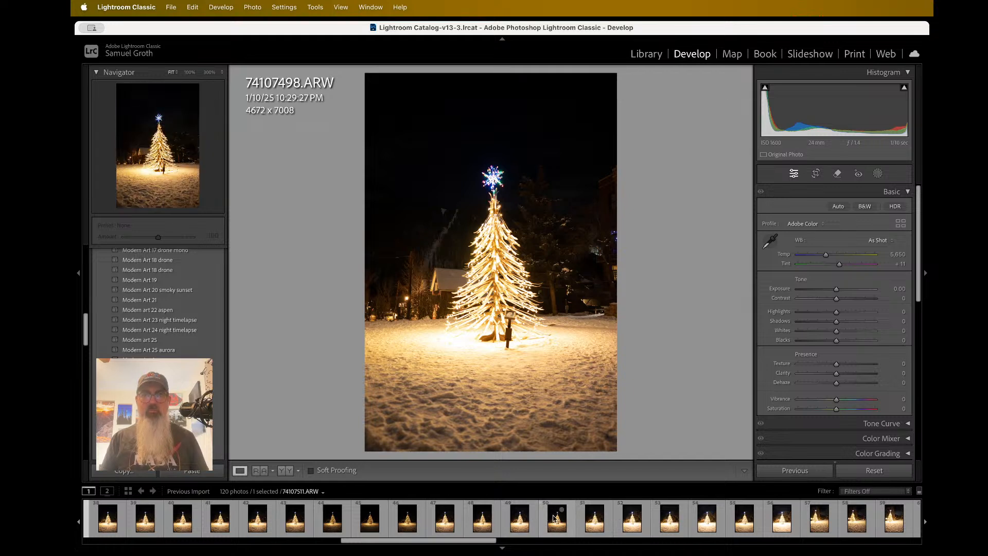
scroll(592, 522, "right", 10)
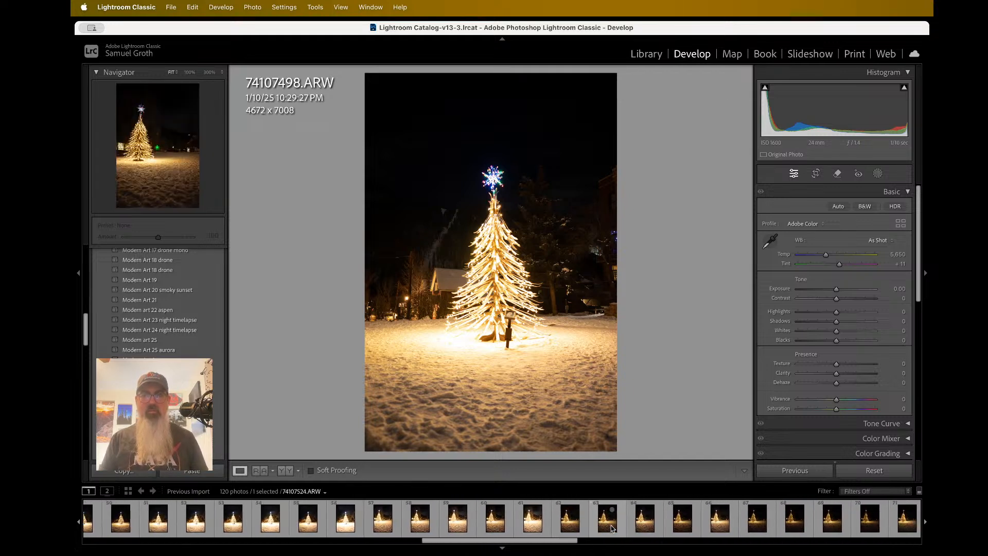
scroll(612, 523, "right", 2)
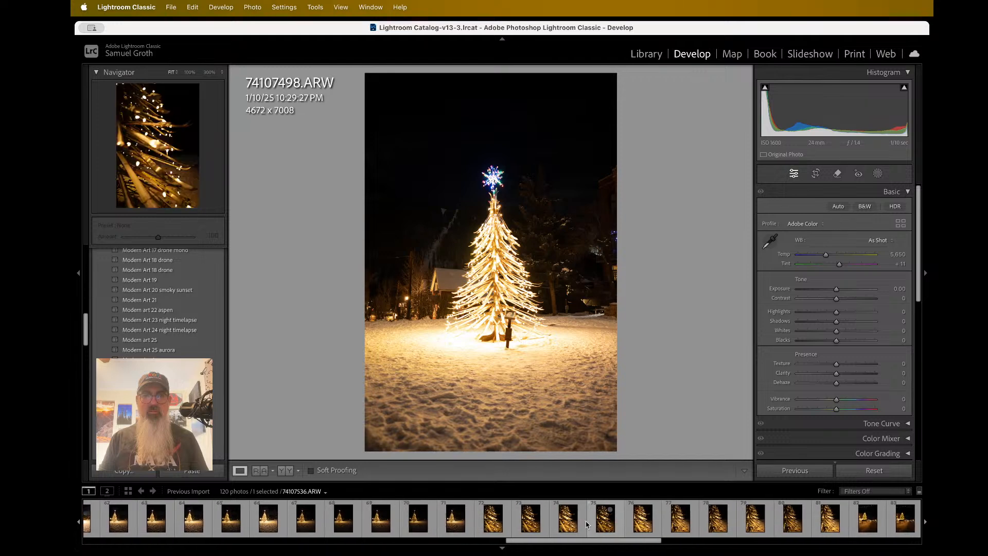
scroll(497, 524, "left", 6)
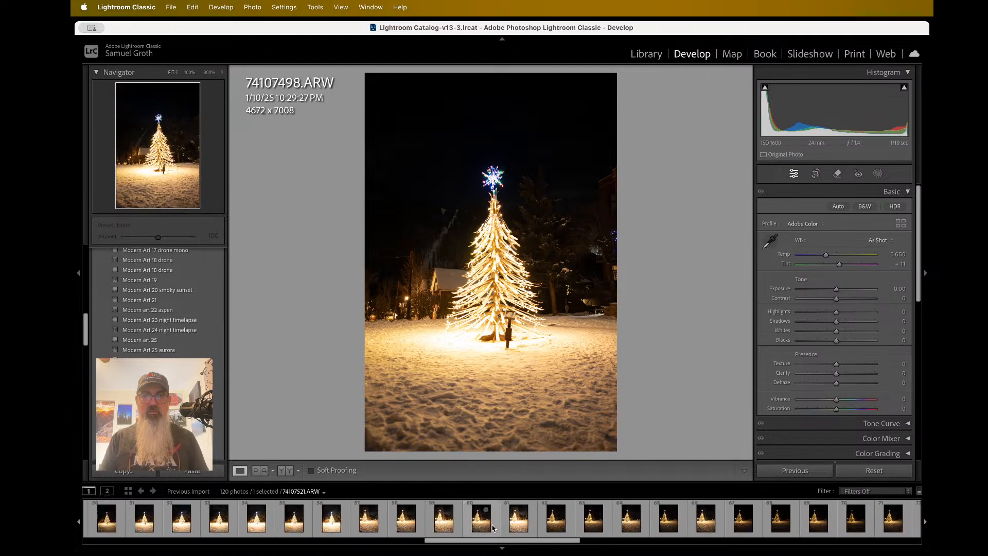
Open 74107522.ARW and inspect the right side of the lit Christmas tree up close.
left_click(503, 522)
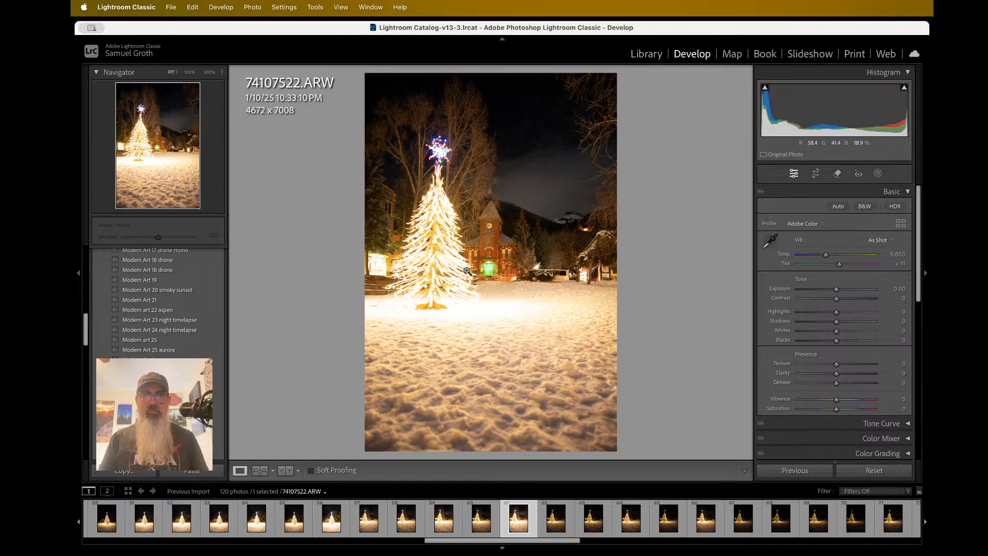
left_click(462, 270)
left_click(458, 269)
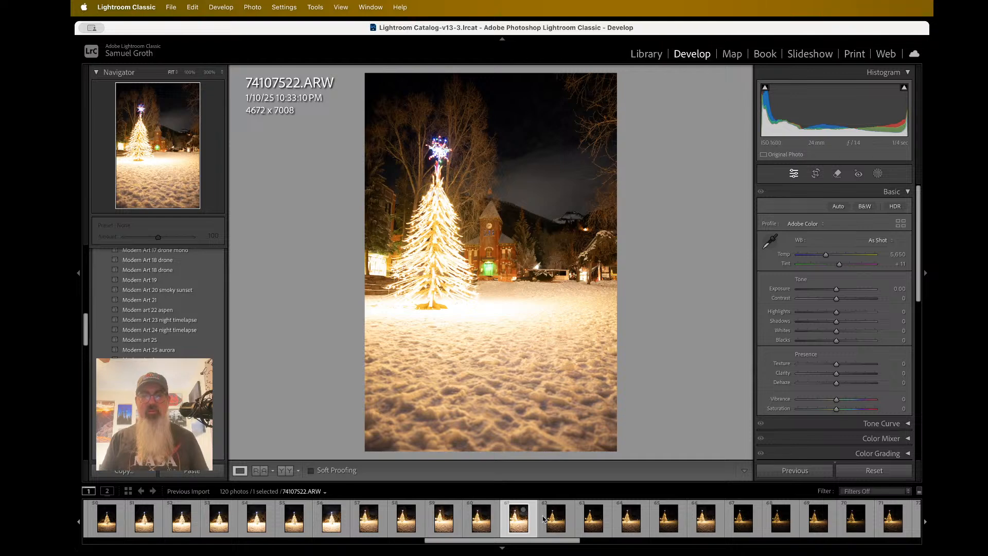
Compare the close-up Christmas tree shots 74107533.ARW, 74107534.ARW and 74107538.ARW.
scroll(545, 518, "right", 3)
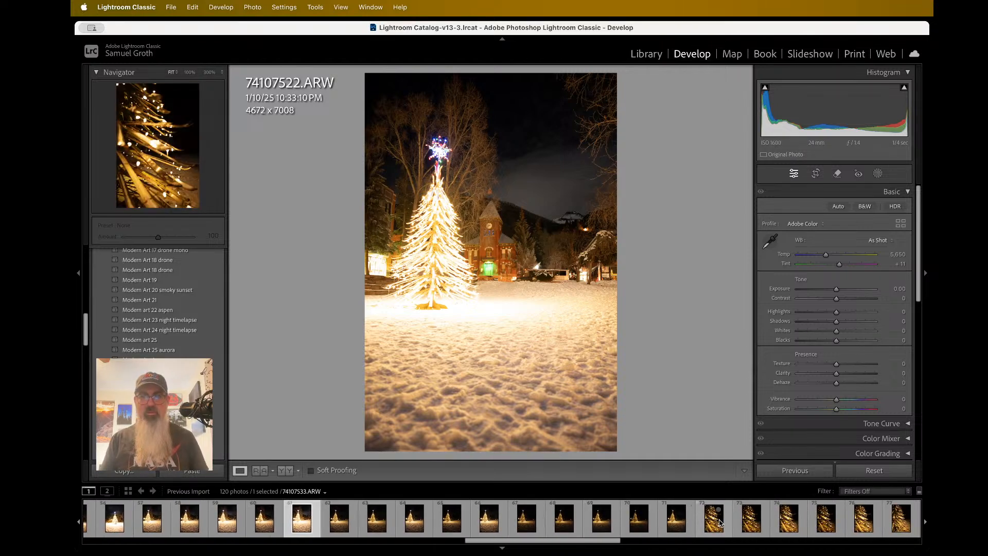
left_click(720, 523)
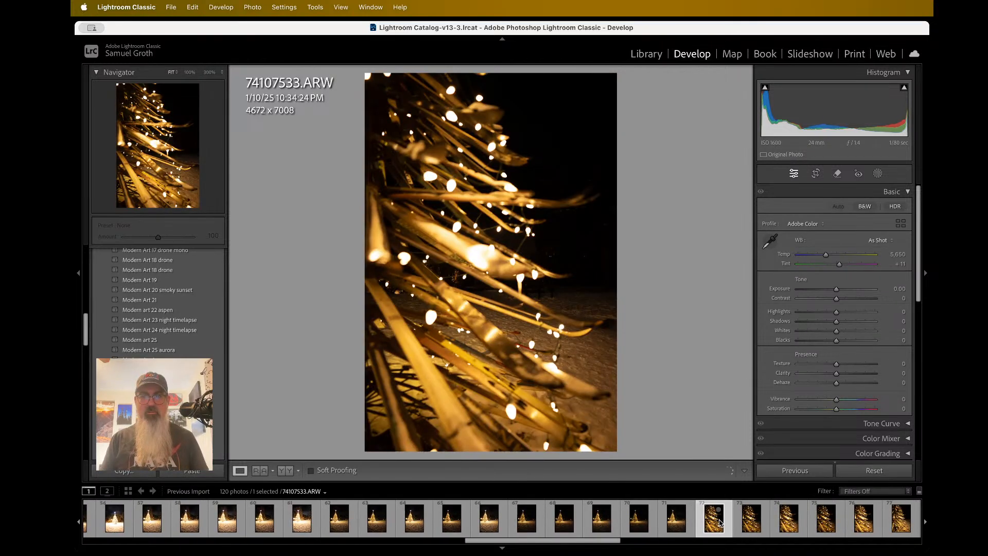
left_click(751, 525)
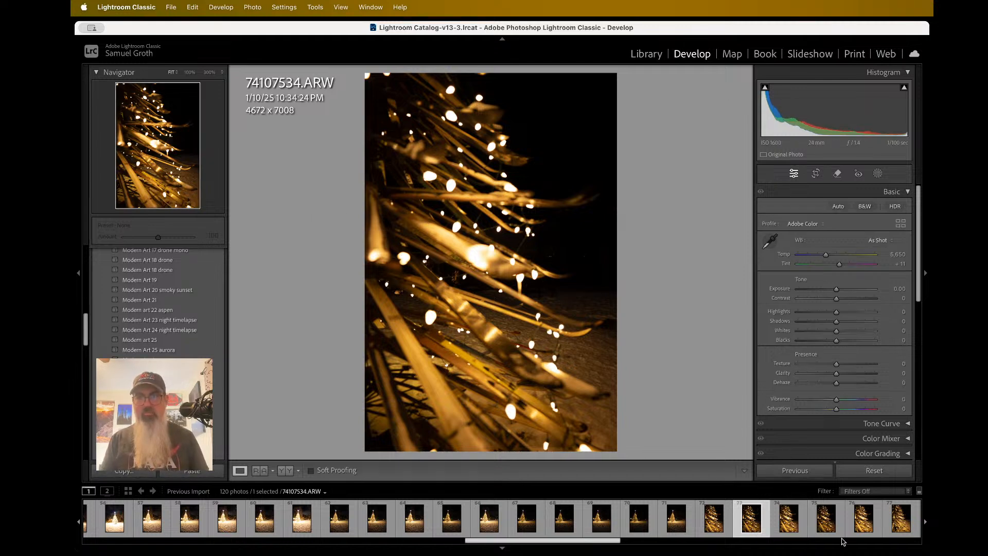
scroll(844, 541, "right", 2)
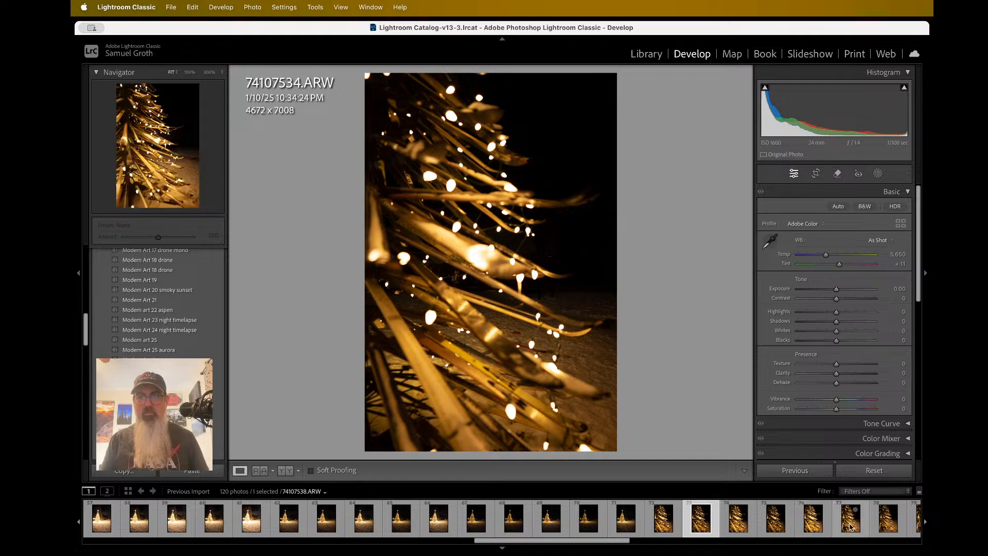
left_click(852, 528)
left_click_drag(423, 208, 473, 217)
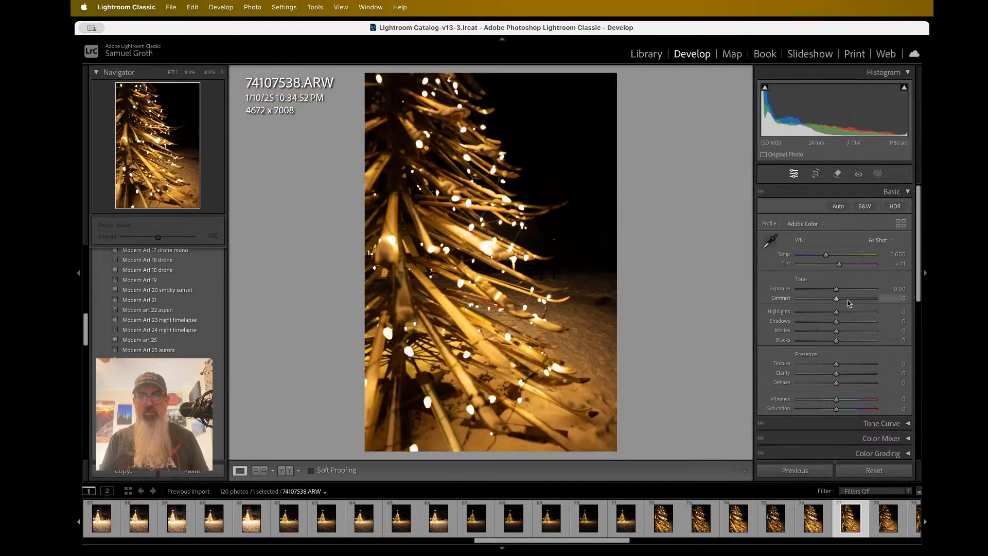
Test the Exposure of 74107538.ARW at +5.00, reduce it to +1.70, and inspect the trunk and branches at 300%.
left_click_drag(837, 289, 894, 289)
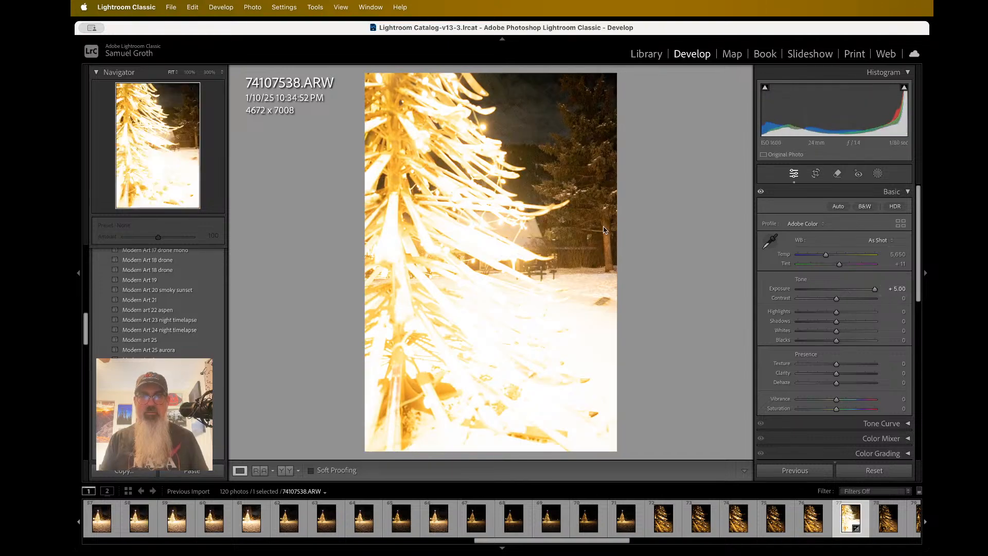
left_click_drag(427, 195, 528, 188)
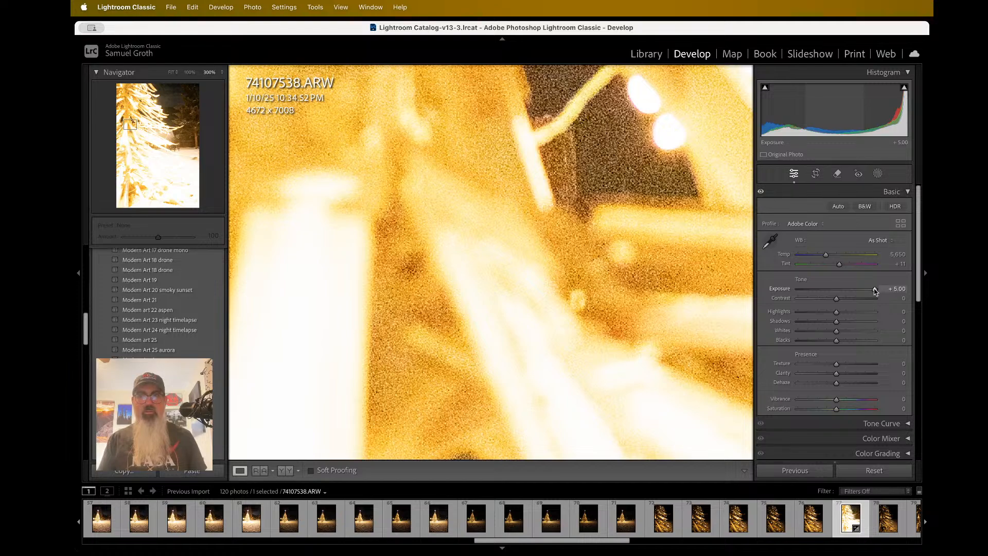
left_click_drag(875, 292, 849, 289)
left_click_drag(470, 287, 494, 288)
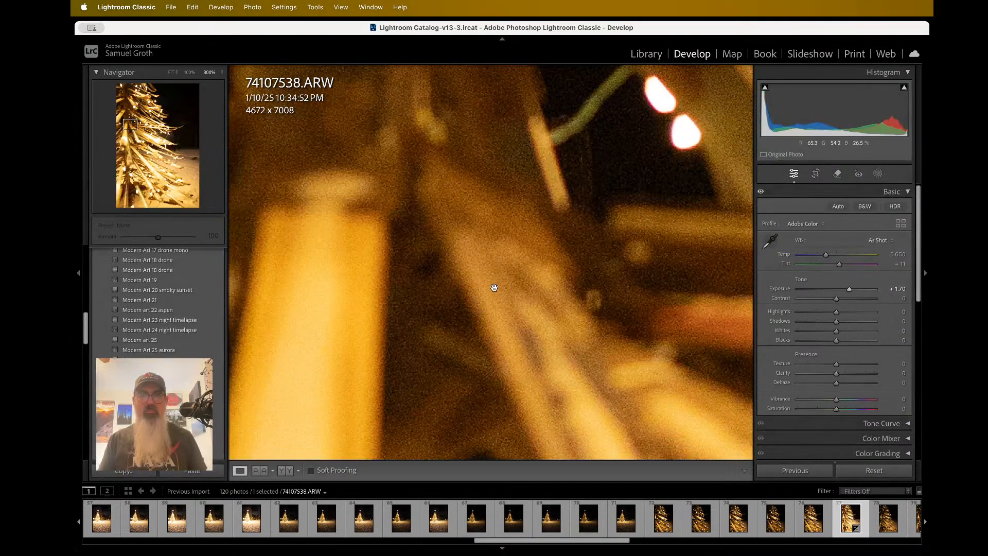
left_click(426, 239)
left_click(397, 174)
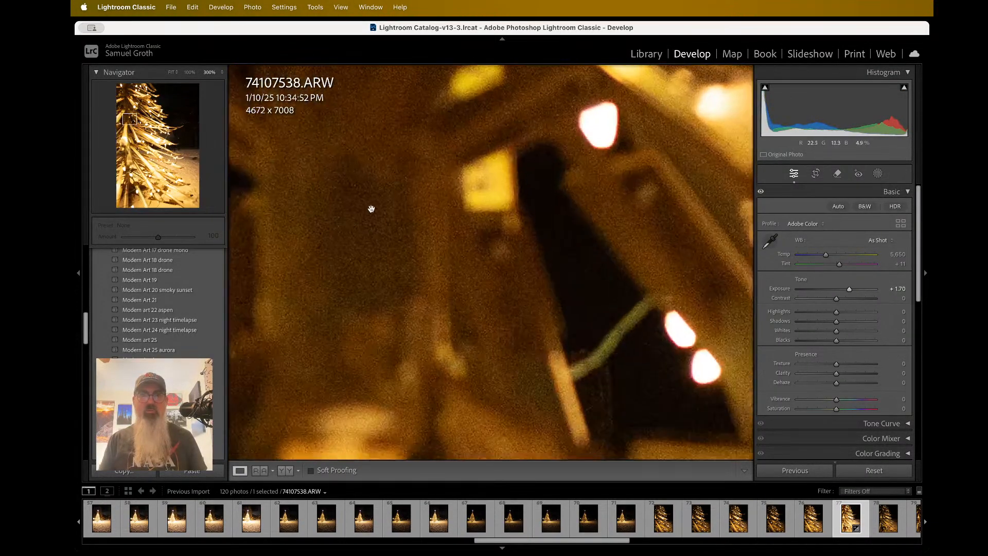
left_click(371, 209)
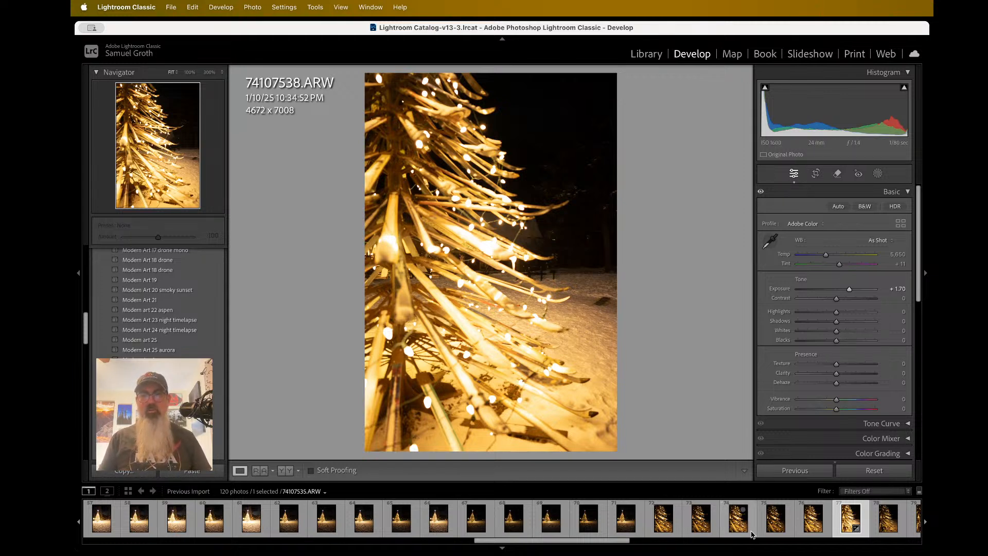
Move on past the tree close-ups and view the street Christmas tree photo 74107544.ARW.
scroll(700, 519, "right", 5)
scroll(695, 520, "right", 3)
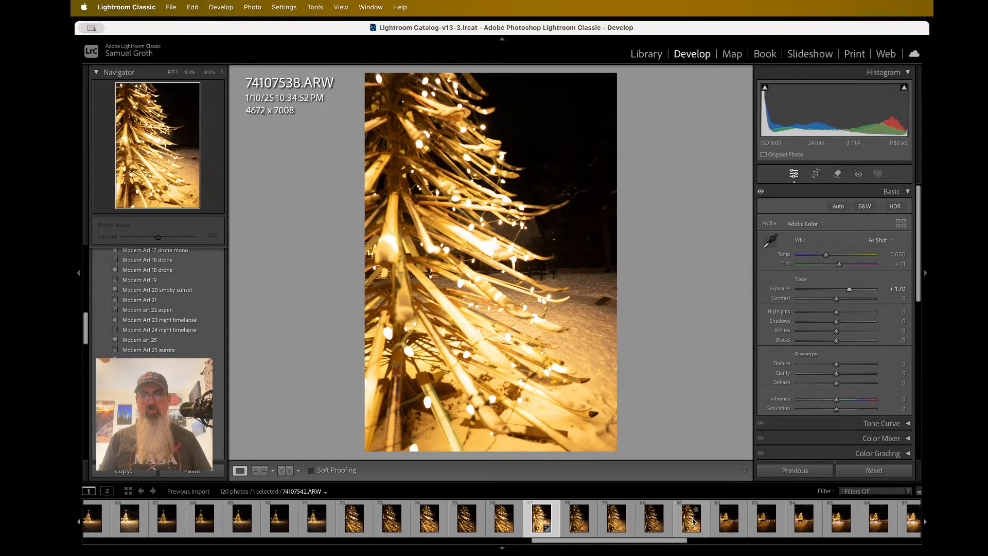
left_click(699, 521)
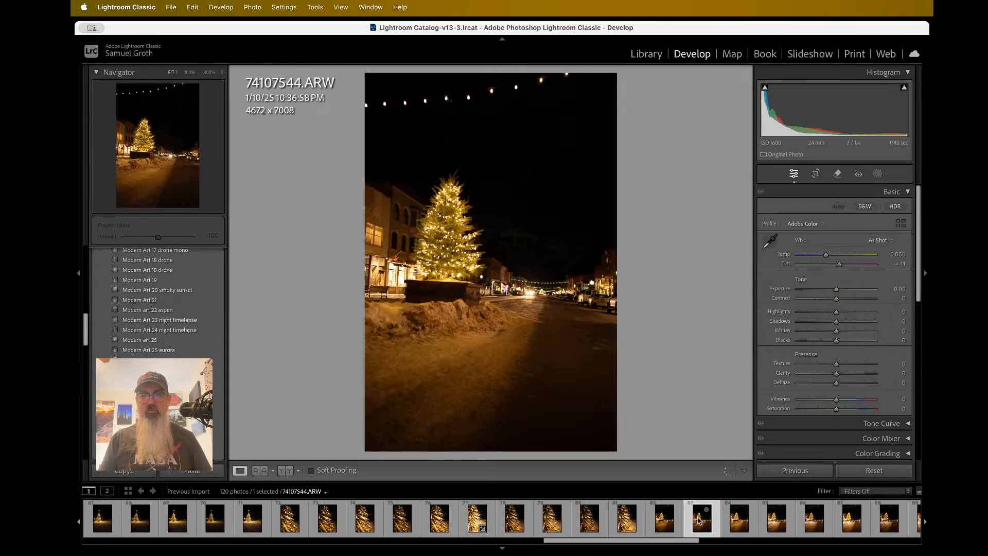
Go back to the town square tree series, view 74107523.ARW, and reopen the brighter 74107522.ARW.
scroll(536, 520, "left", 8)
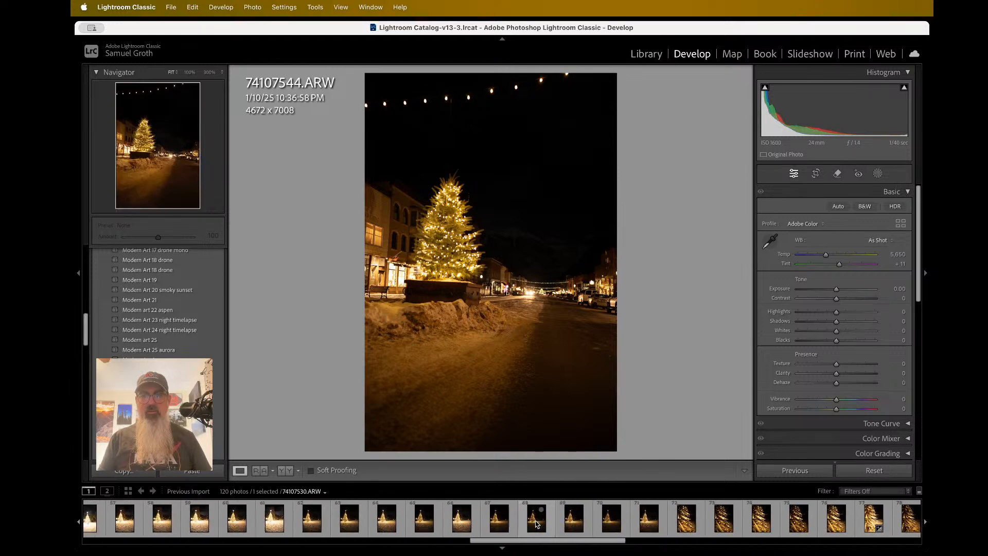
scroll(535, 520, "left", 4)
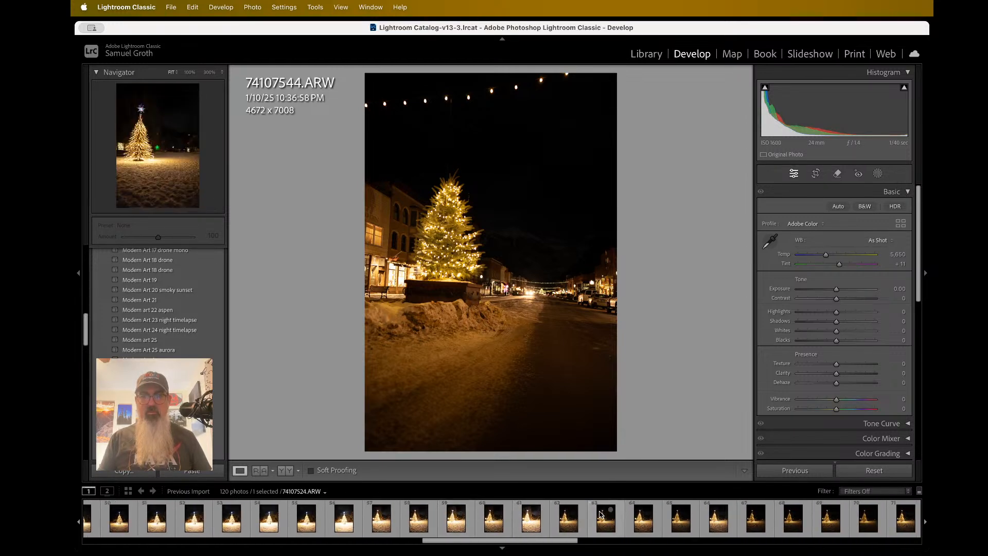
left_click(566, 519)
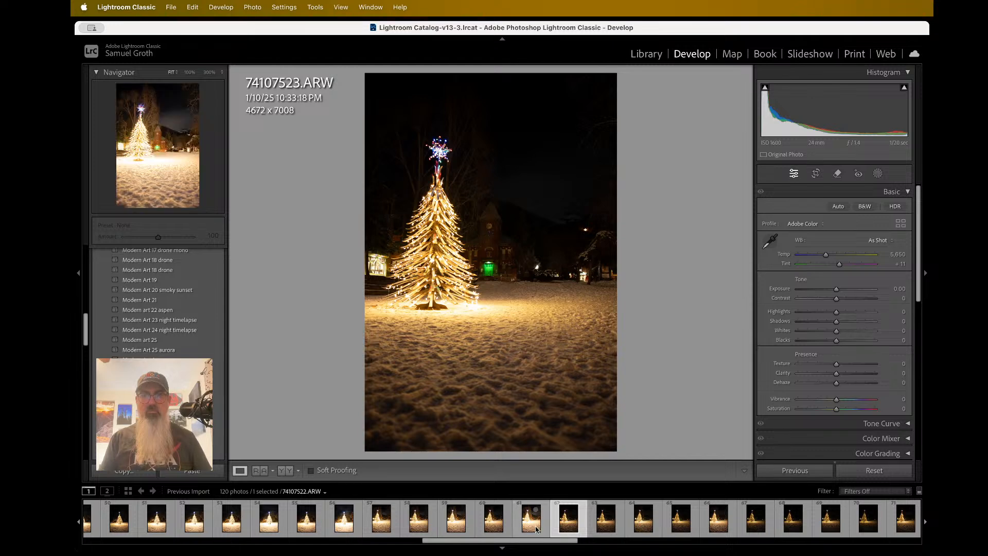
left_click(535, 526)
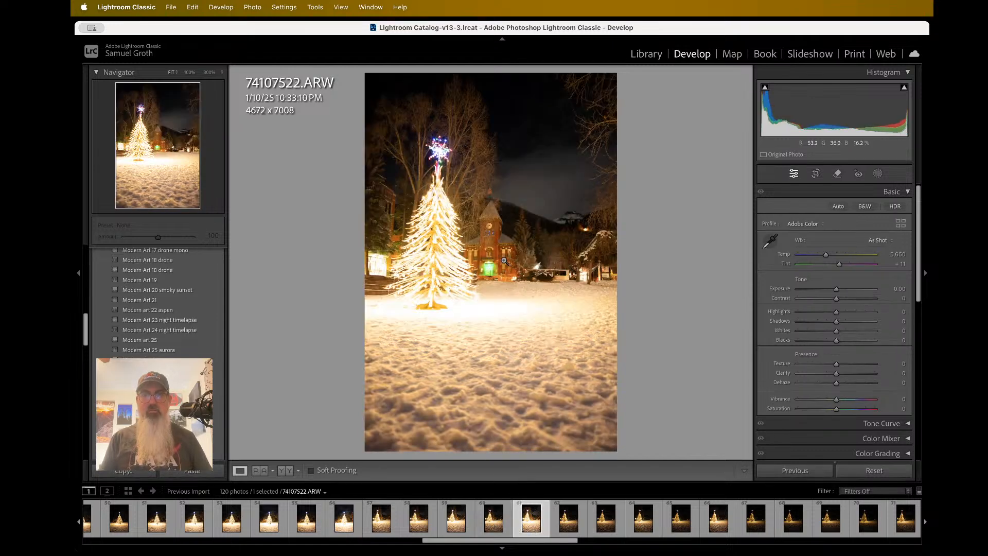
Inspect 74107522.ARW at 300%, checking the brick building's windows and tower and the dark hillside, and return to the full view.
left_click(433, 266)
left_click(434, 267)
left_click(520, 248)
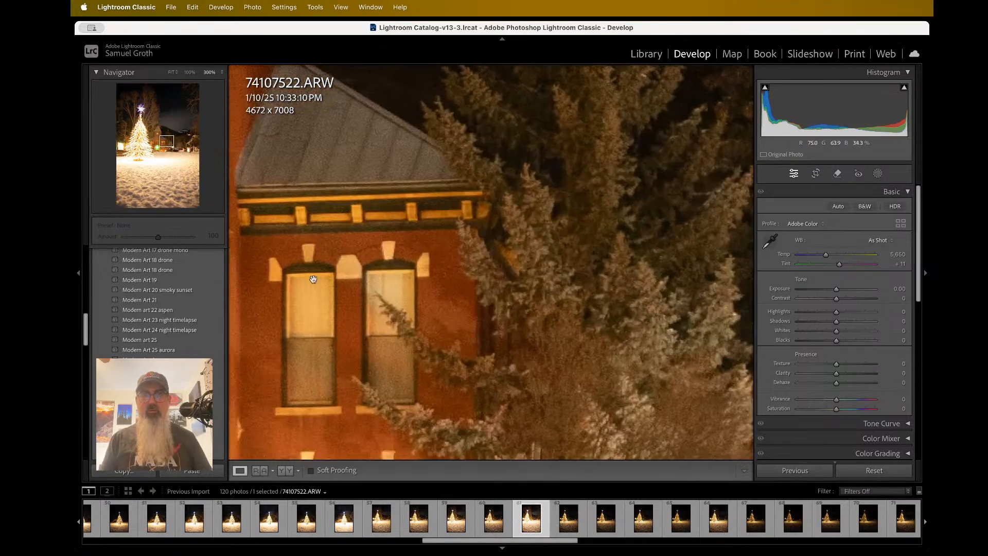
scroll(312, 278, "left", 5)
scroll(313, 279, "up", 3)
scroll(314, 279, "left", 5)
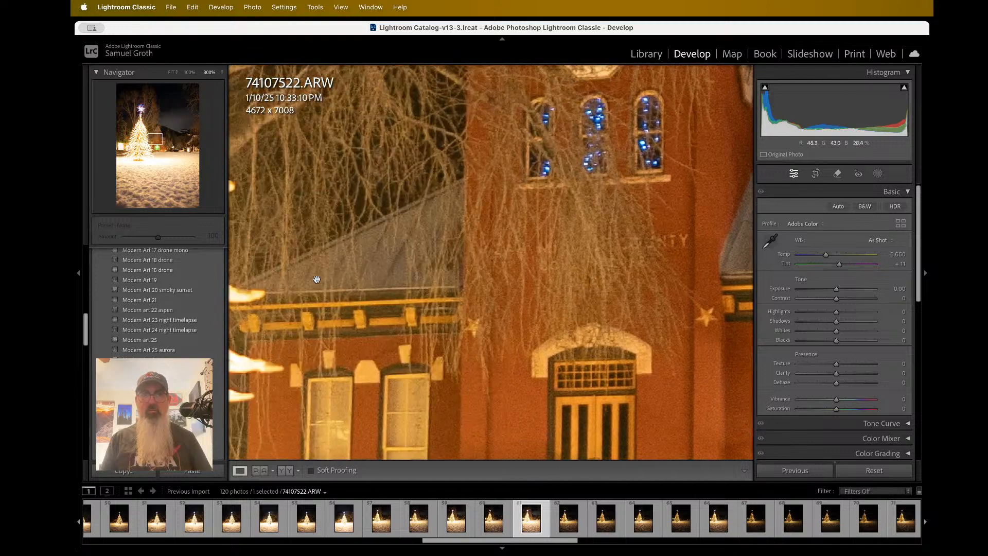
left_click(422, 288)
left_click(509, 210)
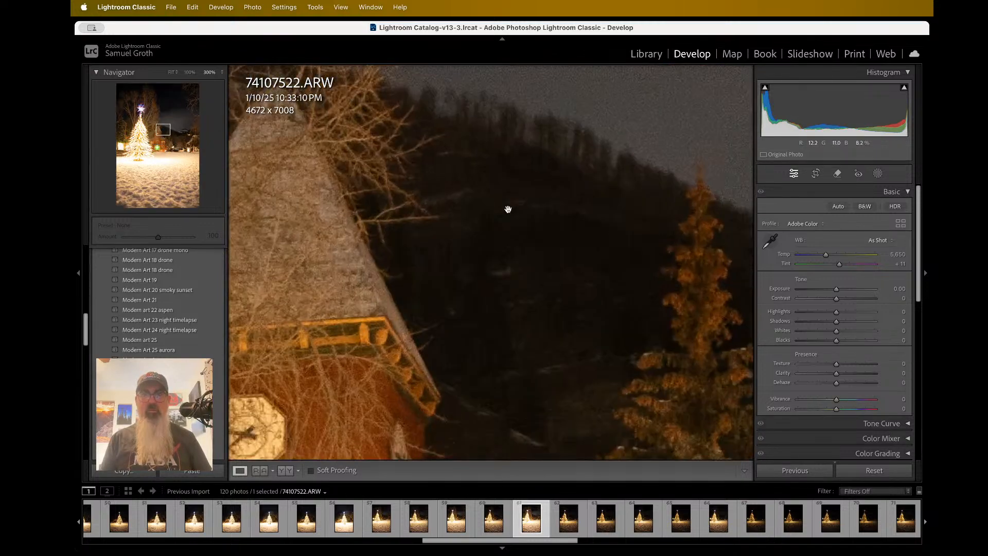
left_click(312, 238)
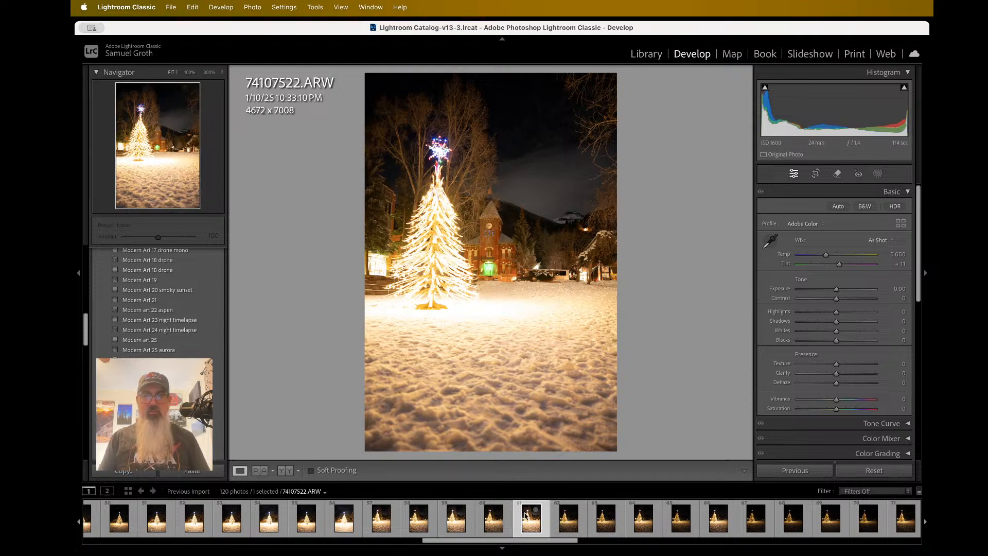
Go back from 74107522.ARW to the differently framed tree photo 74107517.ARW.
key("Left")
key("Left")
key("Left")
key("Left")
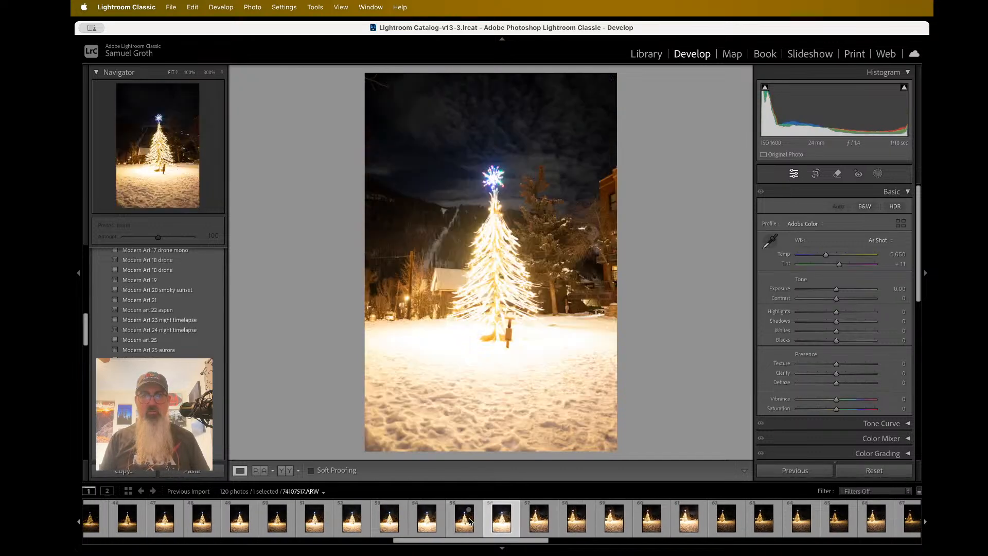
Go forward through the progressively darker town square tree exposures from 74107518.ARW to 74107532.ARW.
key("Right")
key("Right")
key("Right")
key("Right")
key("Right")
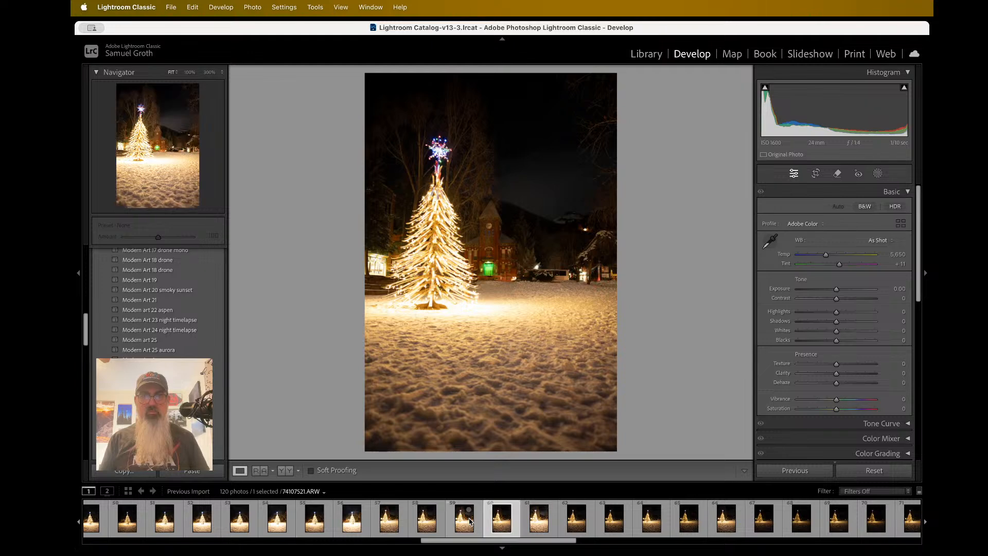
key("Right")
key("Right")
key("Right")
key("Right")
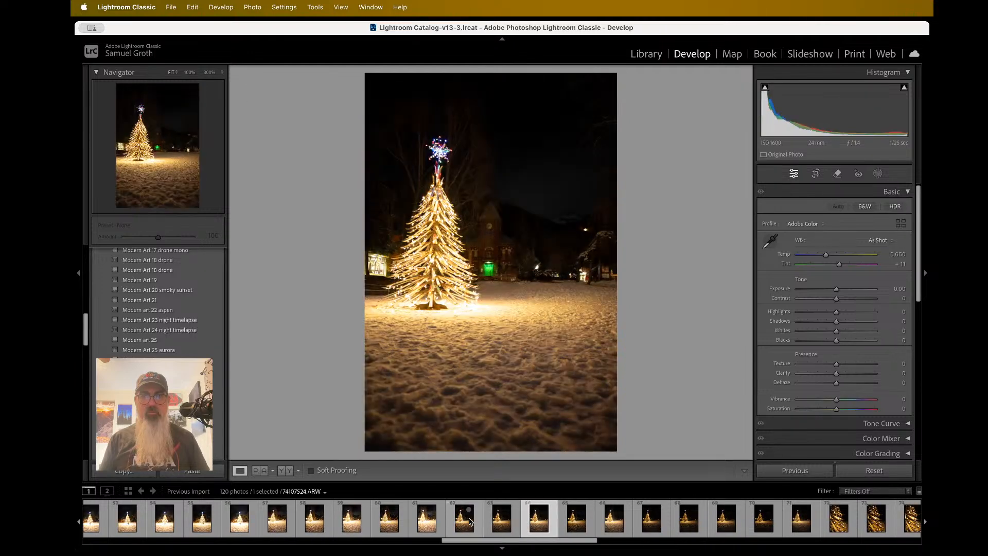
key("Right")
key("Right")
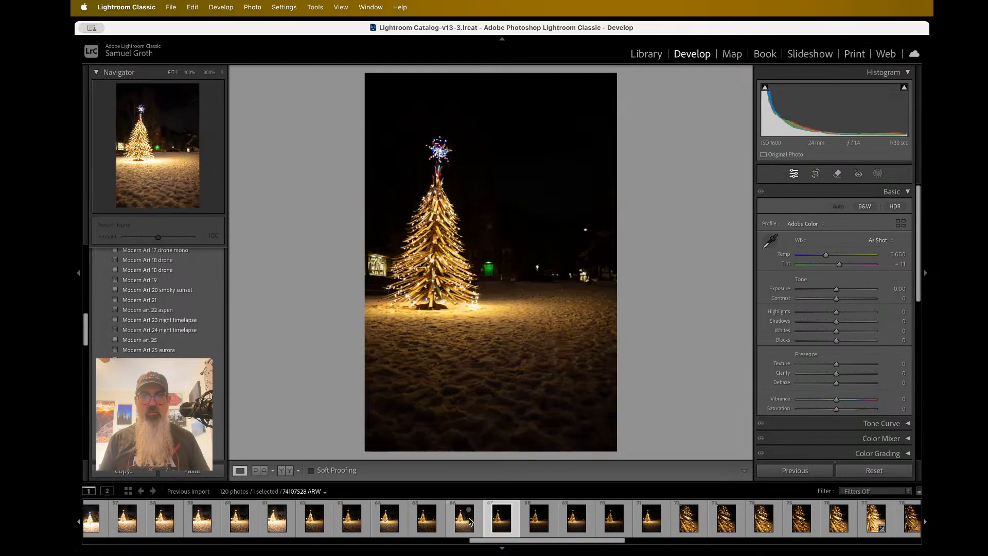
key("Right")
key("Right")
key("Right")
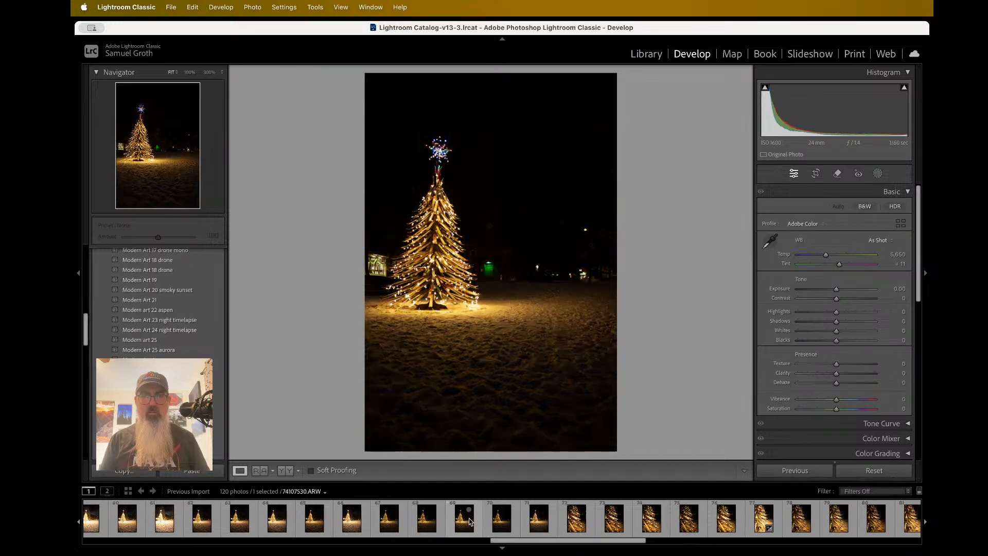
Review the town square tree exposures in reverse, from 74107532.ARW back to 74107522.ARW.
key("Left")
key("Left")
key("Left")
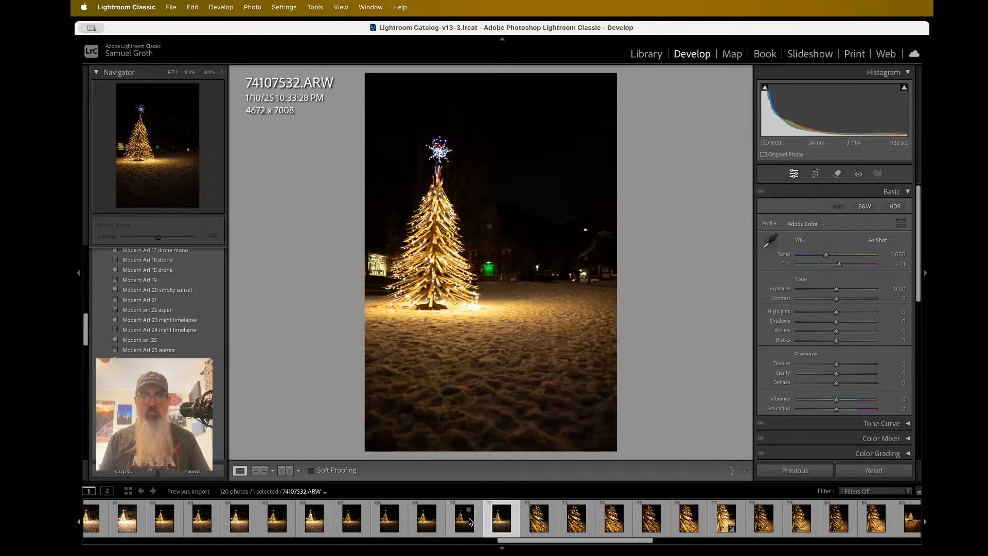
key("Left")
key("Left")
key("Left")
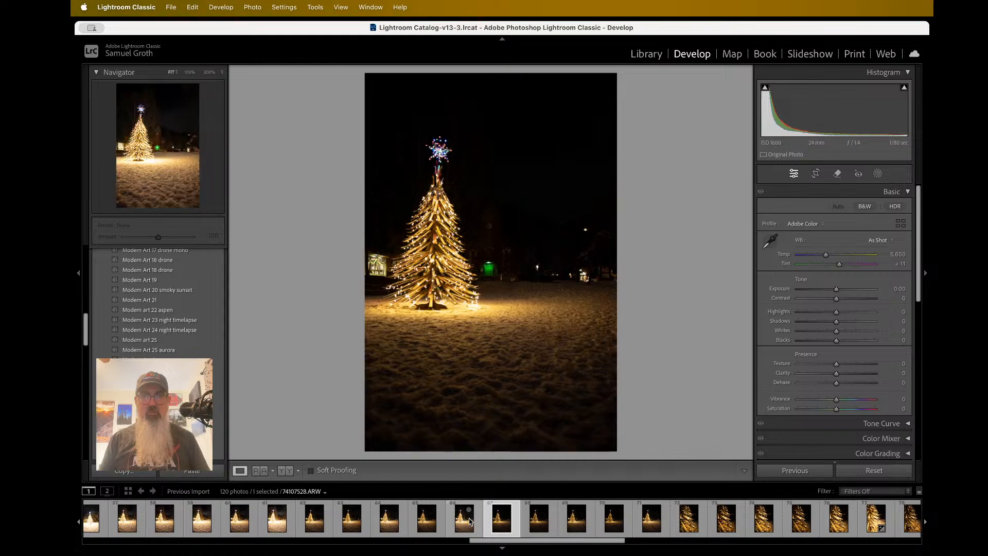
key("Left")
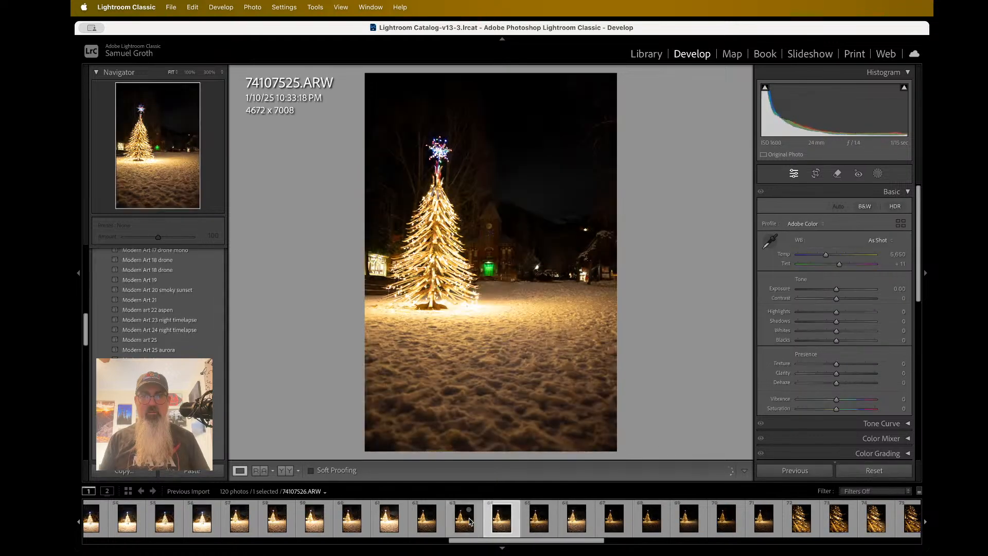
key("Left")
key("Left")
key("Left")
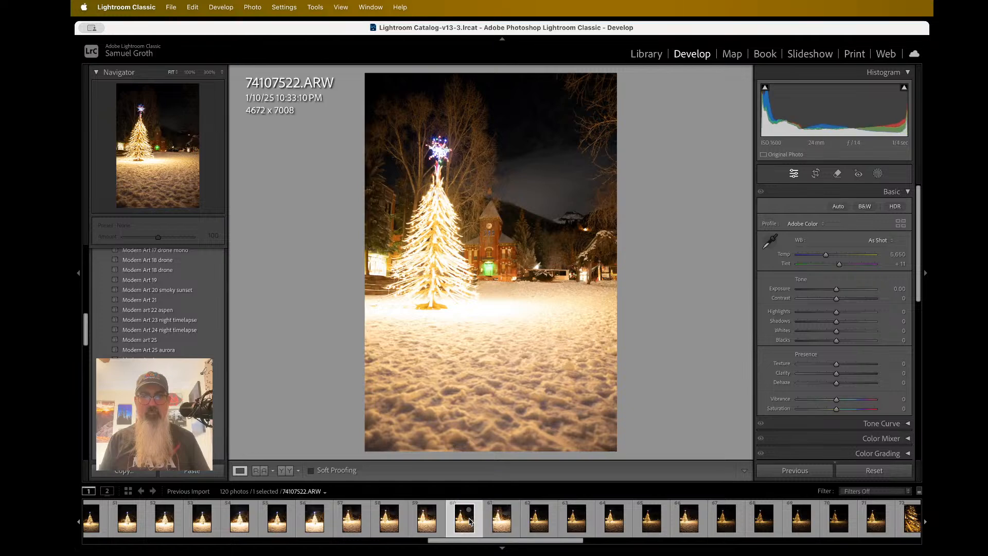
Compare the frames between 74107523.ARW and 74107517.ARW, and open 74107518.ARW as the first photo of the composition with the brick building.
key("Right")
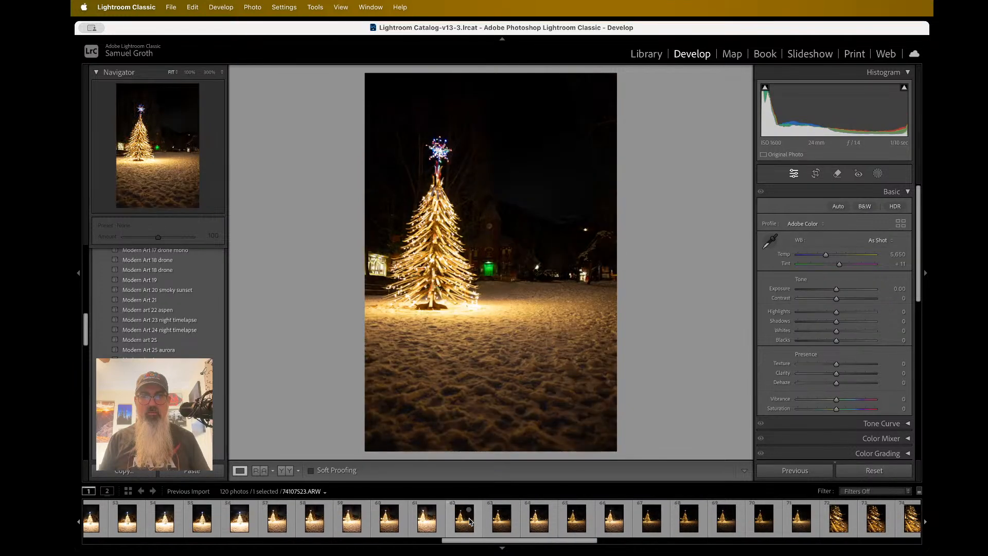
key("Left")
key("Left")
key("Left")
key("Left")
key("Left")
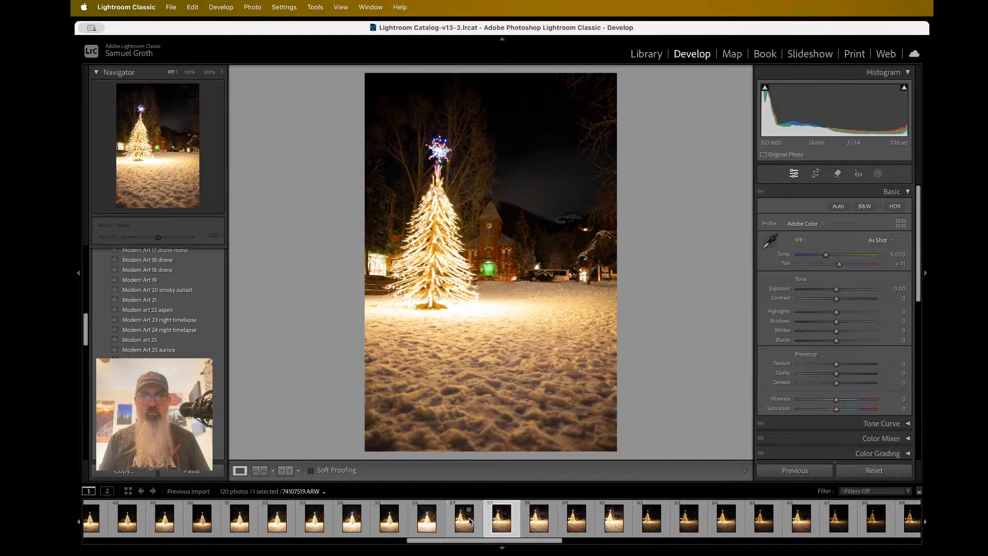
left_click(469, 521)
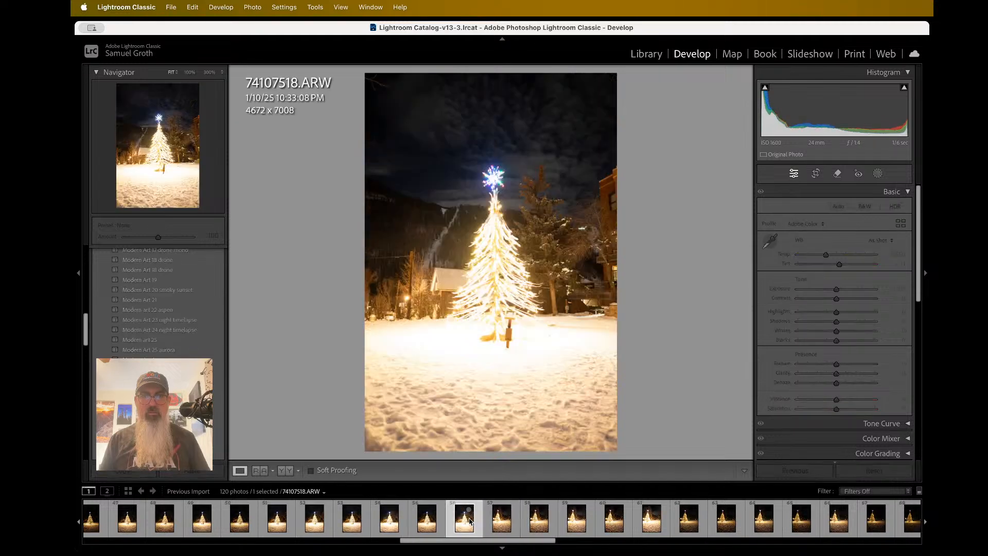
key("Right")
key("Right")
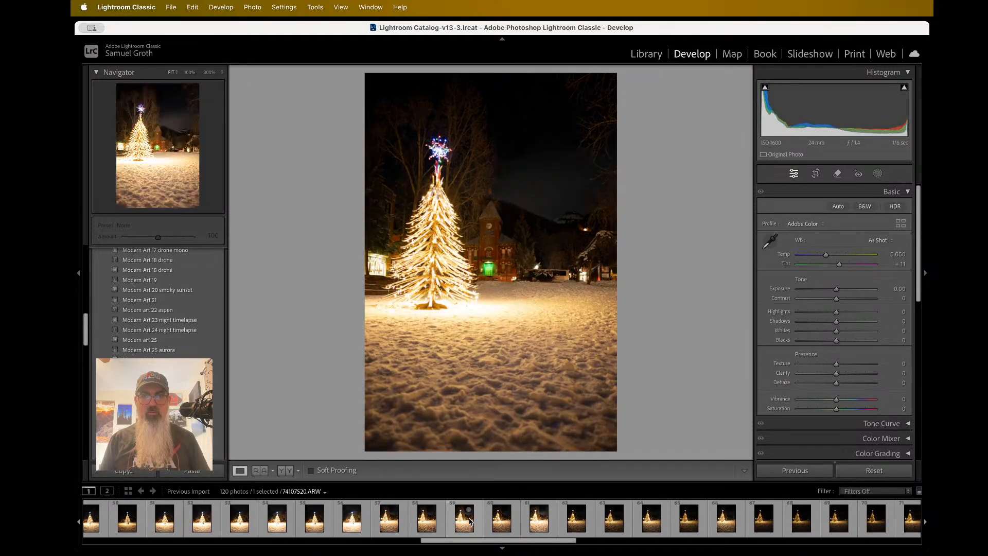
key("Left")
key("Left")
key("Left")
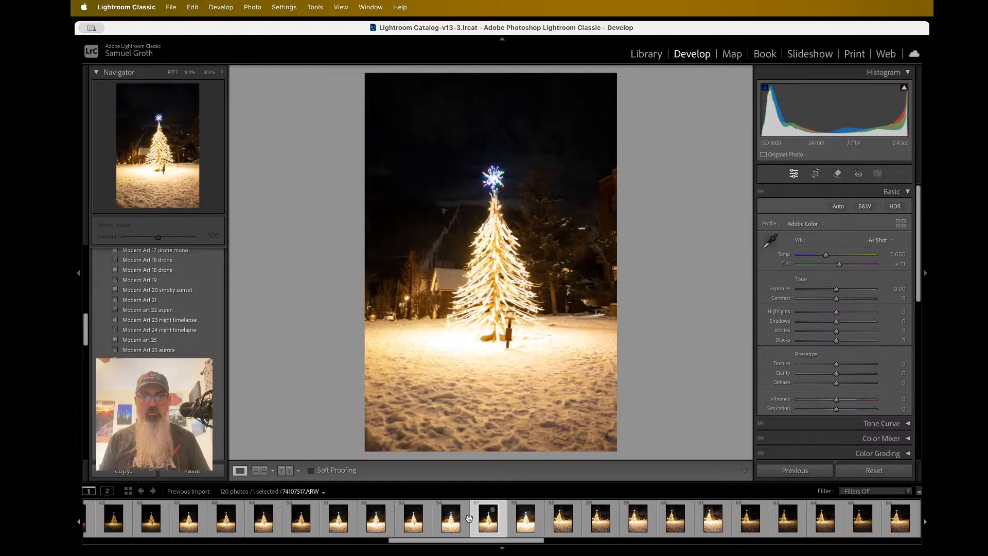
key("Right")
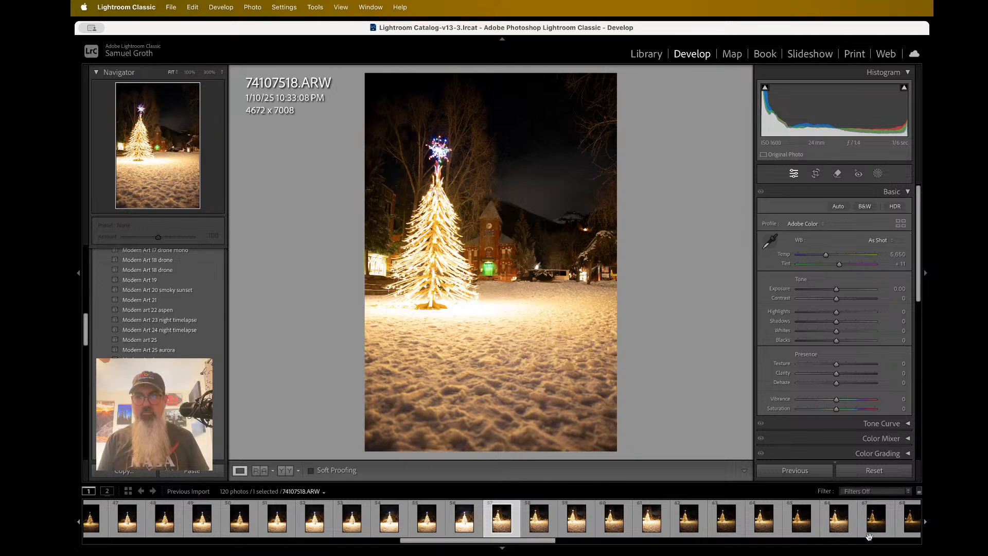
View the darkest town square frames from 74107528.ARW to 74107532.ARW and reopen 74107531.ARW.
scroll(869, 537, "down", 3)
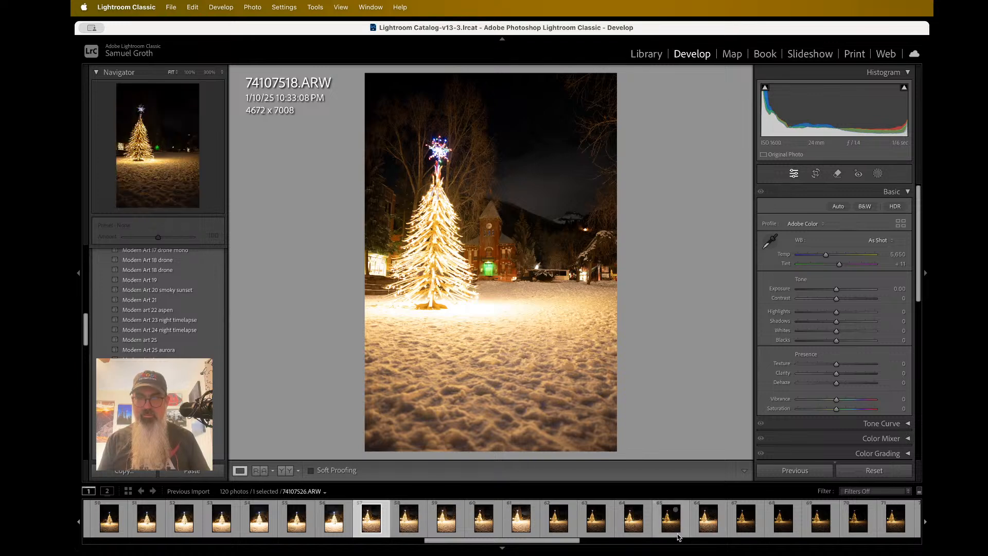
left_click(782, 519)
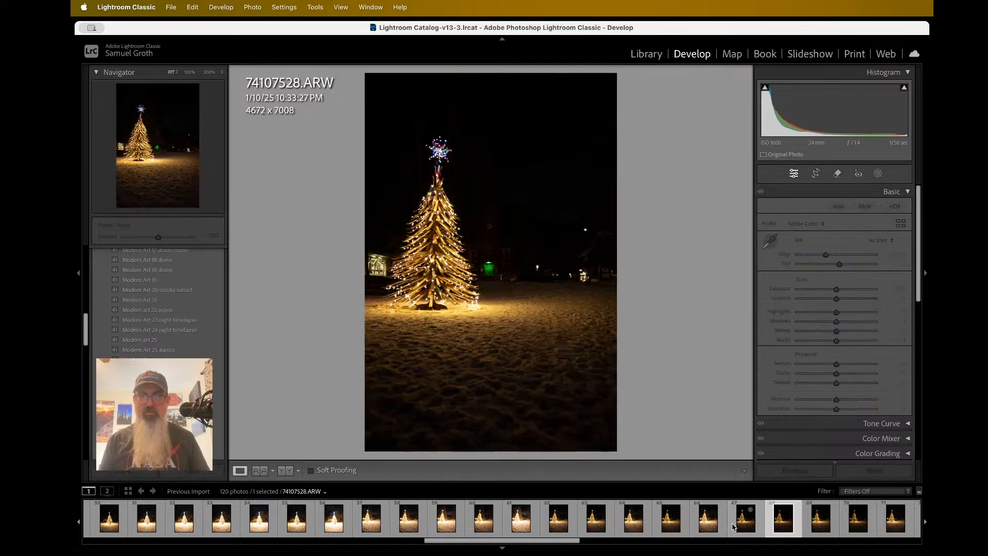
key("Right")
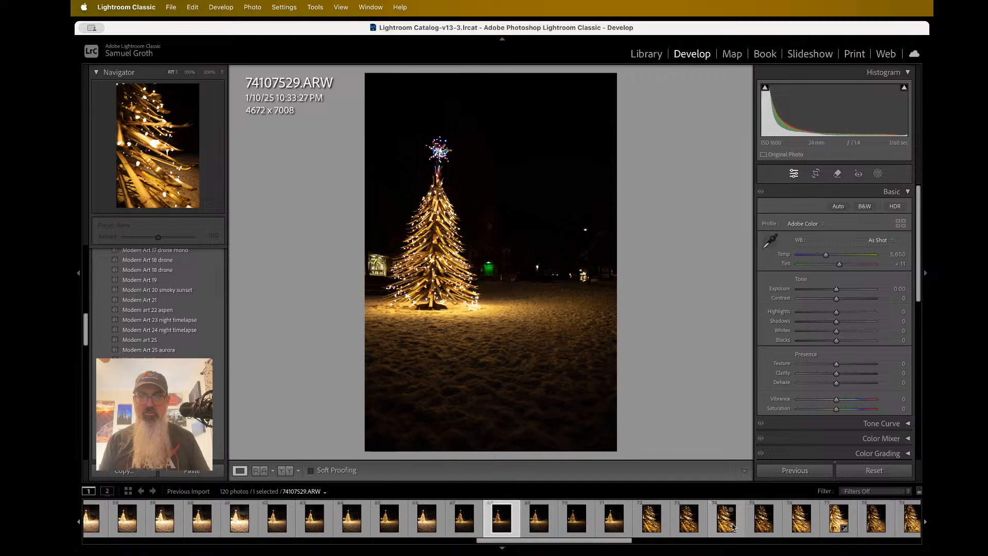
key("Right")
key("Right")
key("Right")
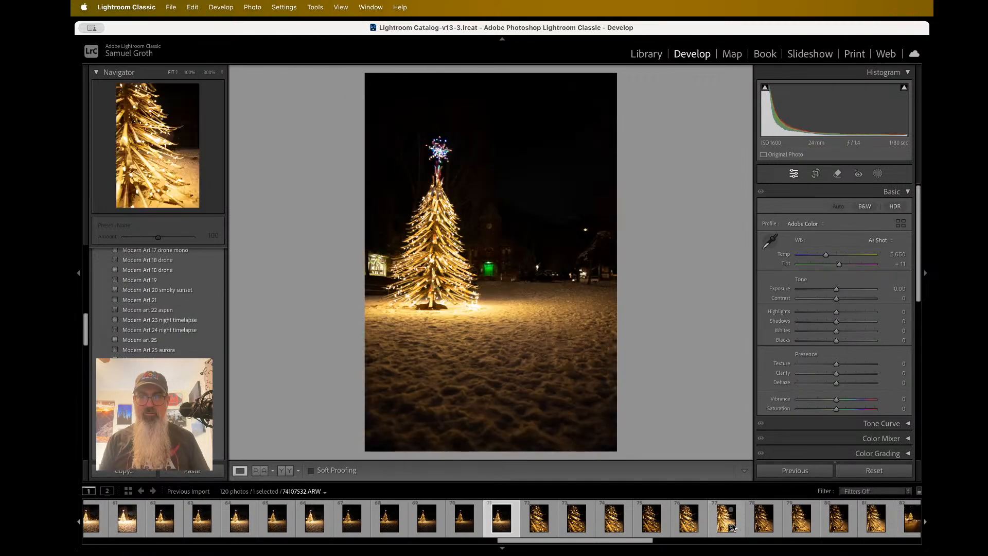
key("Right")
key("Left")
key("Left")
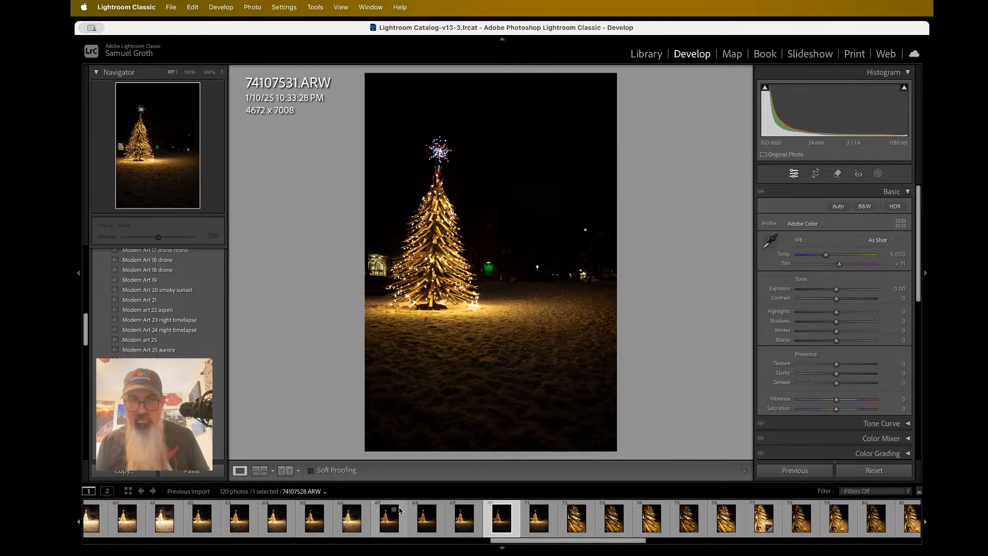
Extend the selection from 74107531.ARW back to 74107518.ARW so that 14 town square tree photos are selected.
scroll(401, 515, "up", 3)
scroll(401, 511, "up", 7)
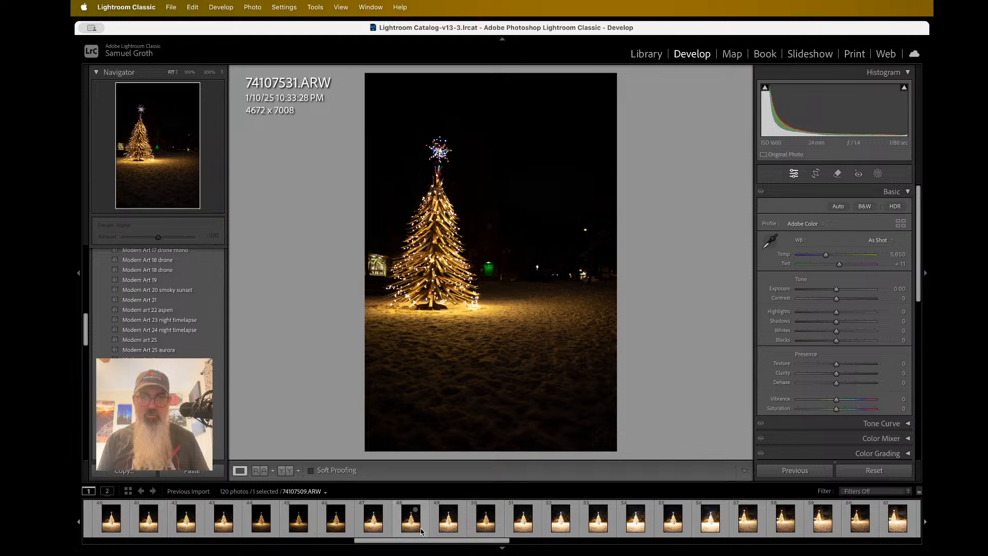
scroll(572, 527, "right", 1)
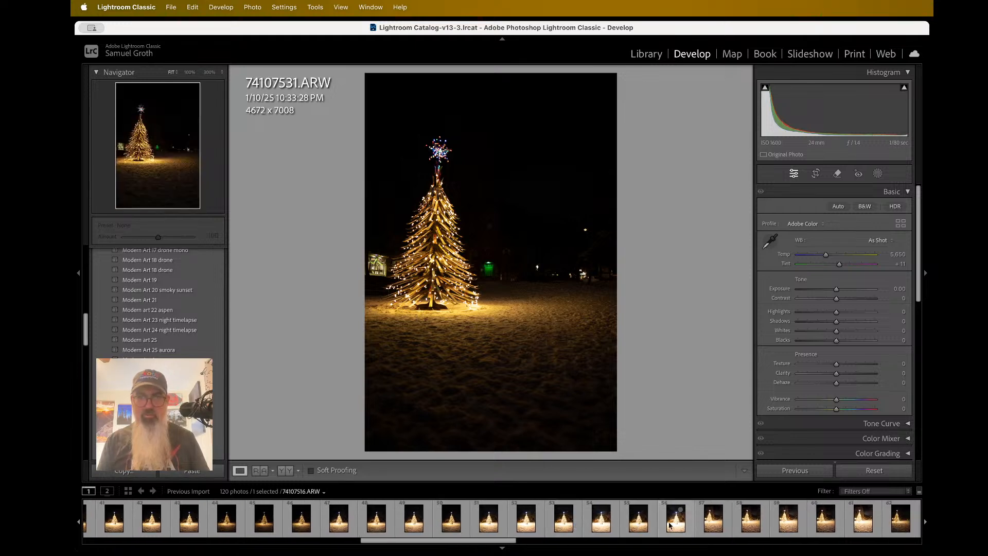
left_click(714, 524, "shift")
scroll(742, 524, "right", 1)
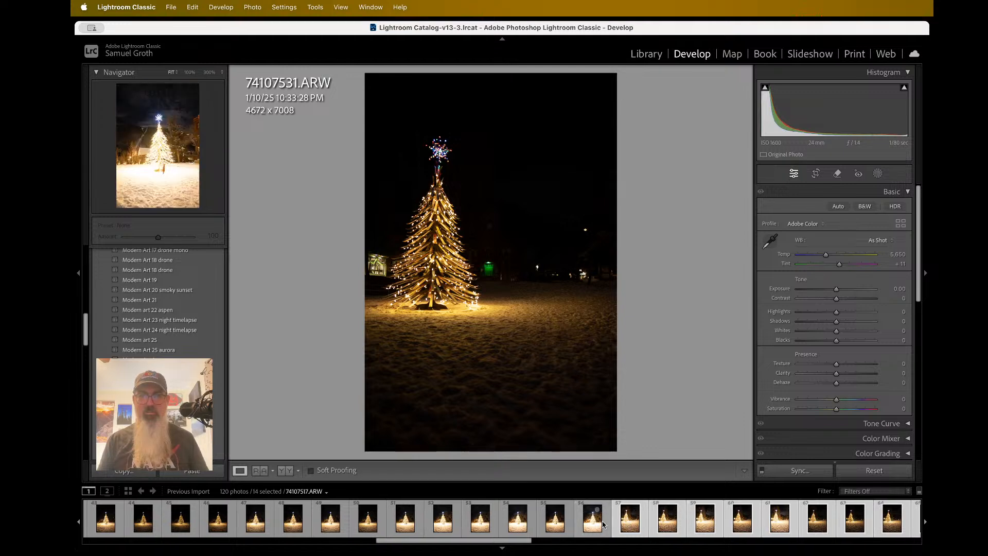
Try an HDR merge of the selected tree photos, set Deghost Amount to None, and cancel the merge.
right_click(633, 525)
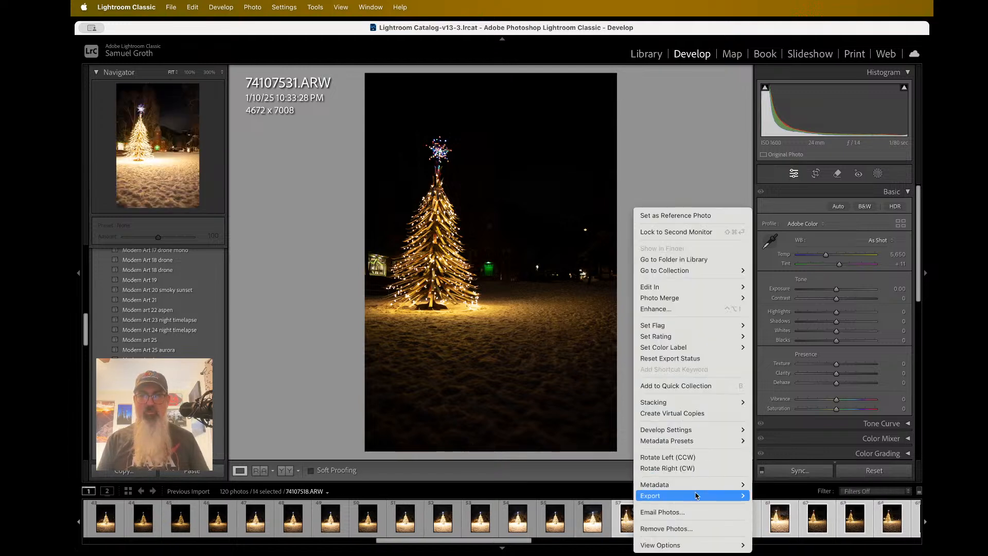
mouse_move(684, 298)
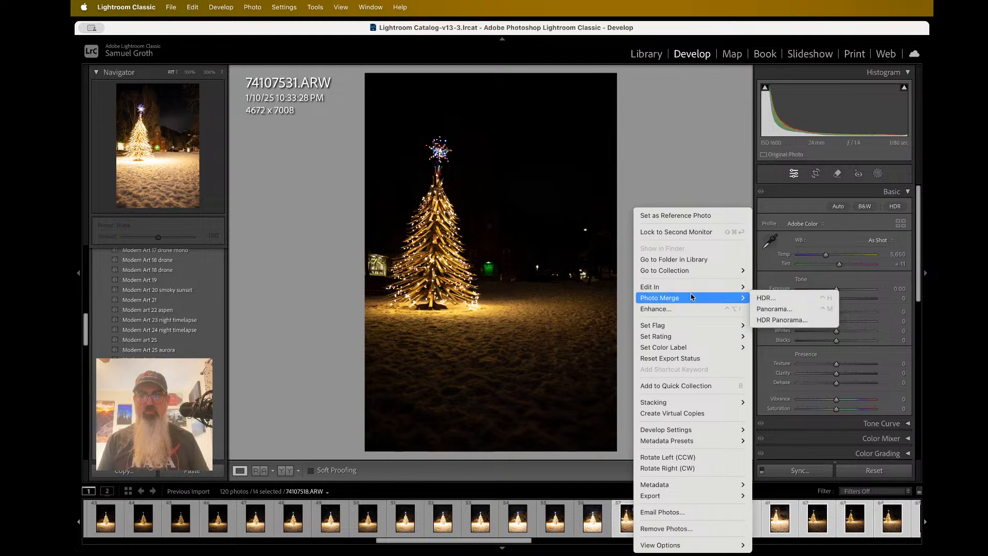
left_click(774, 298)
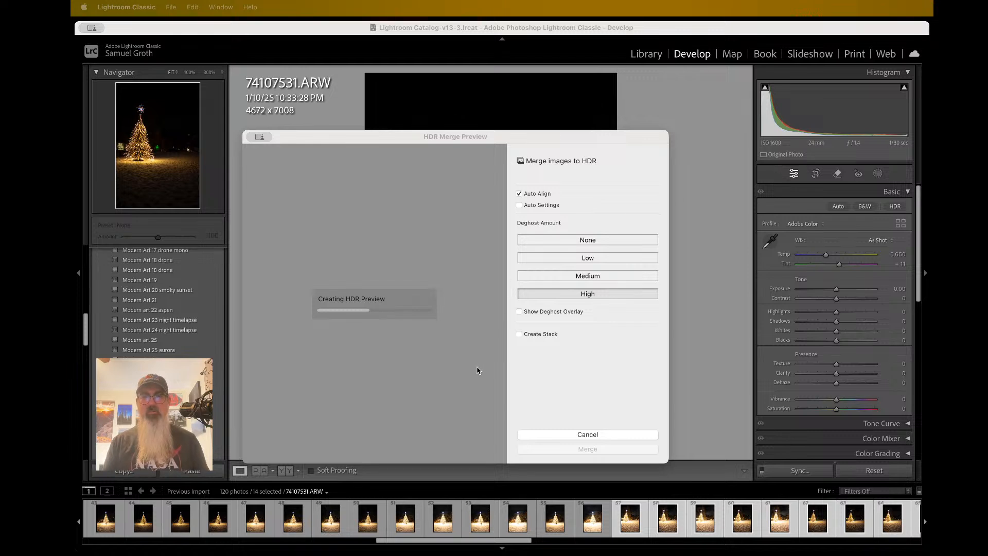
left_click(427, 327)
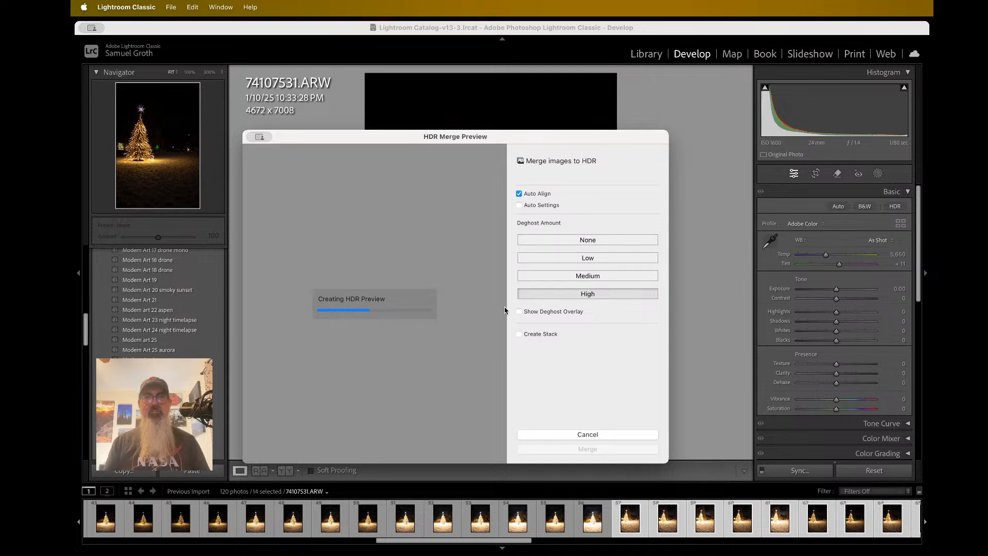
left_click(578, 241)
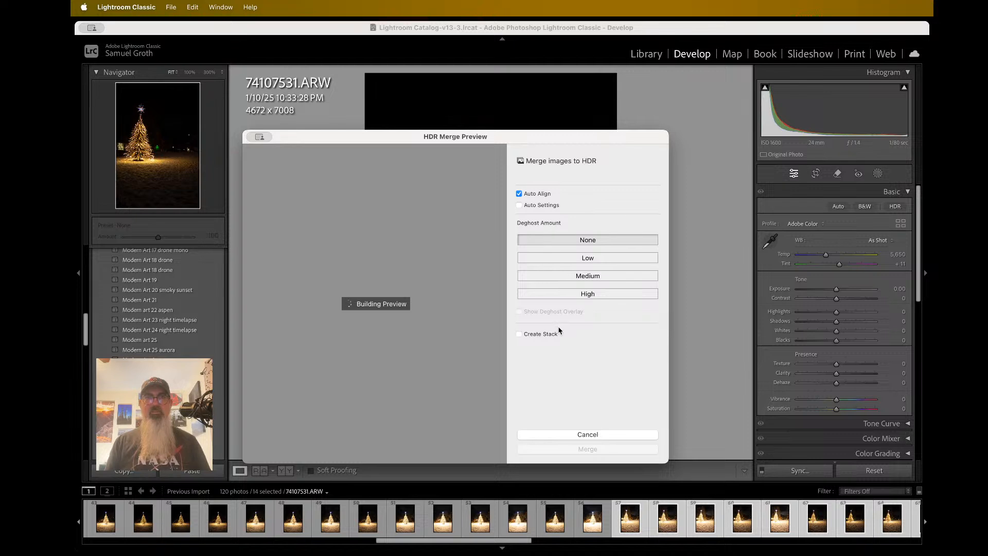
left_click(612, 437)
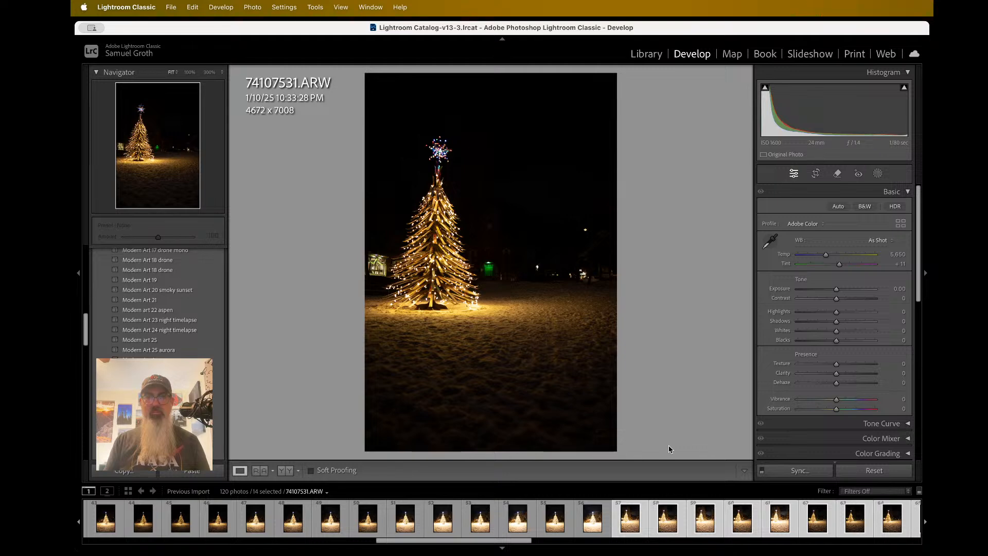
Compare the exposures of the town square tree frames from 74107522.ARW to 74107525.ARW.
left_click(766, 536)
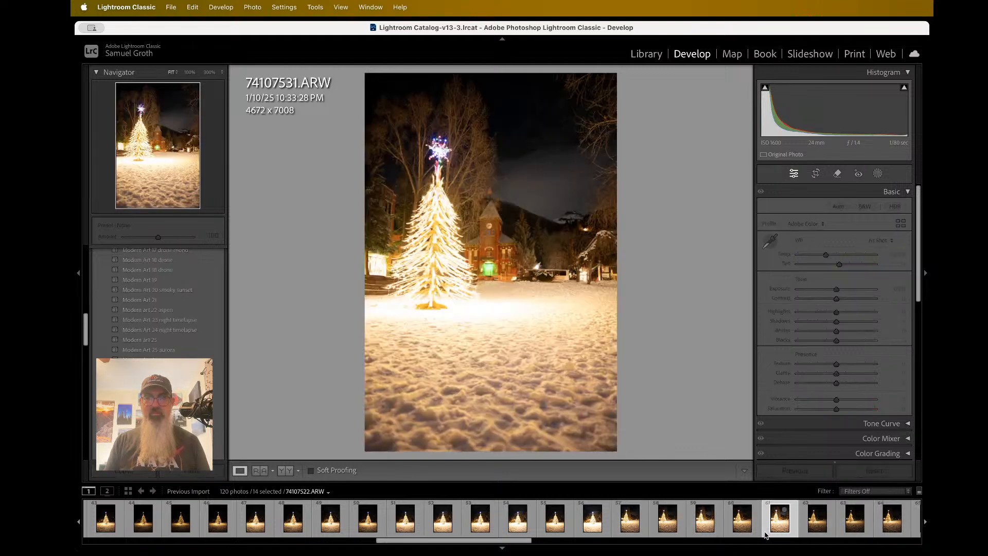
scroll(783, 529, "right", 2)
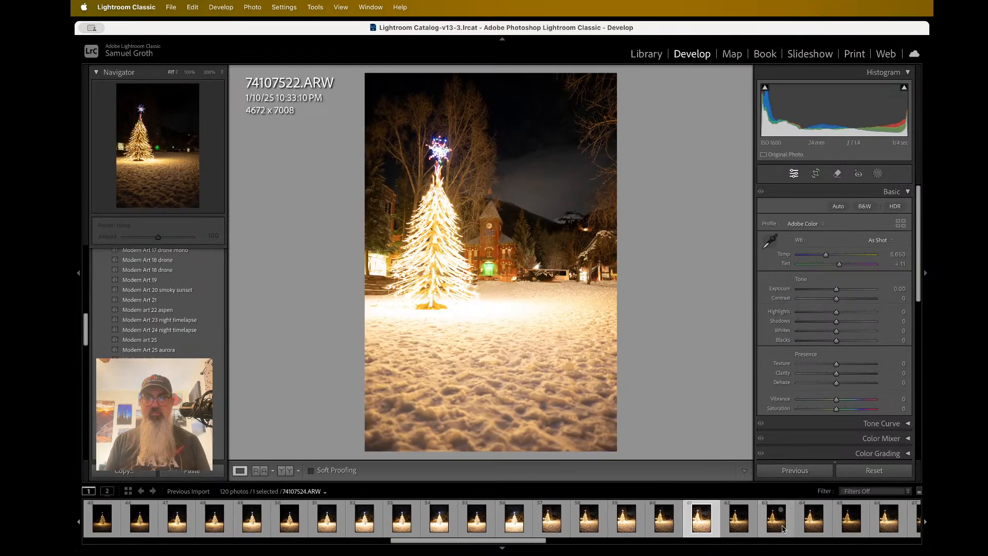
scroll(699, 523, "right", 1)
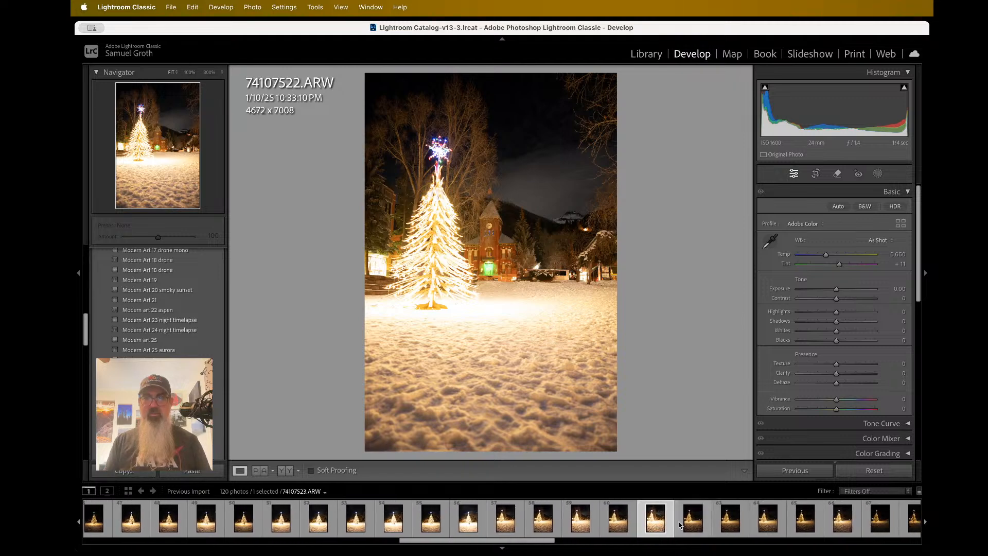
scroll(674, 524, "right", 2)
left_click(669, 523)
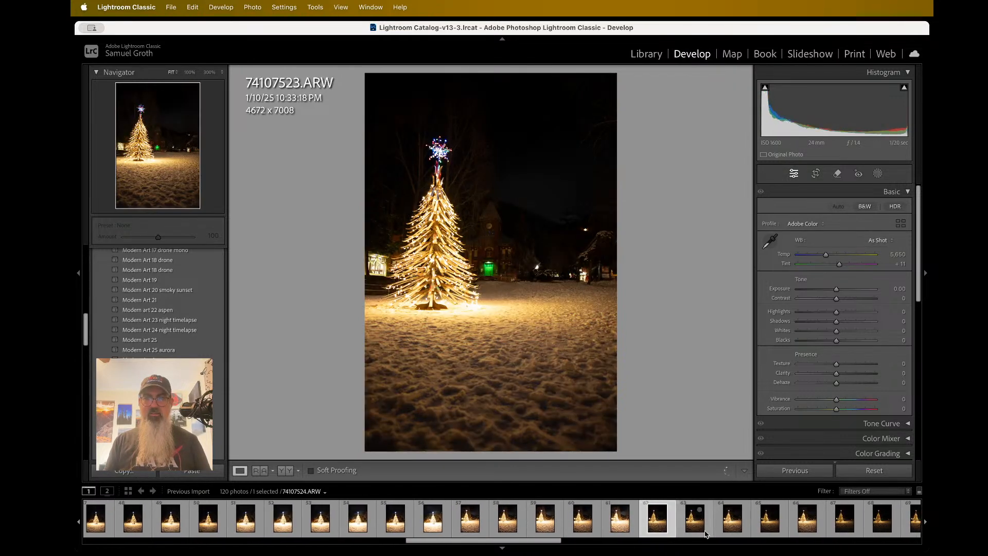
left_click(706, 532)
left_click(731, 532)
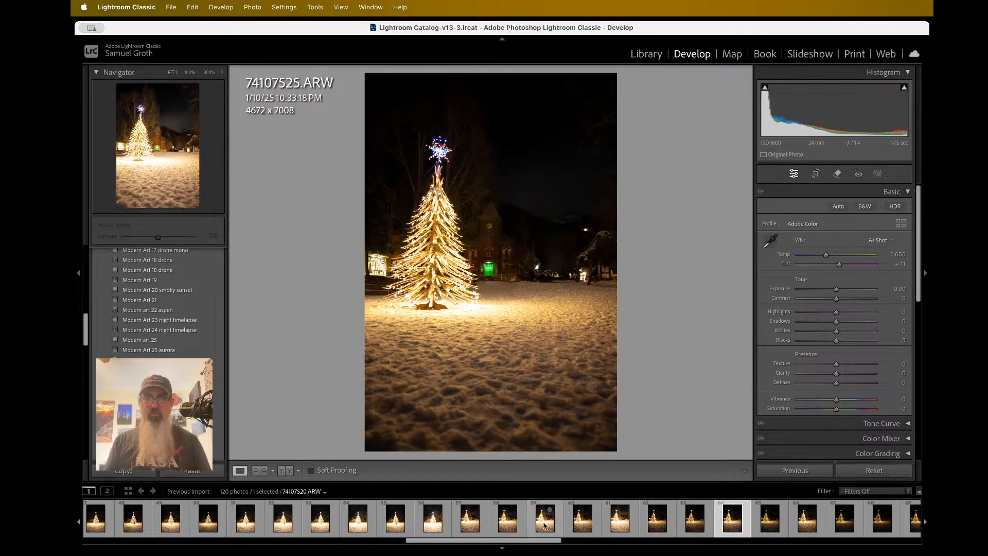
Select the five tree photos from 74107522.ARW to 74107526.ARW and open an HDR merge preview of them.
left_click(610, 530, "shift")
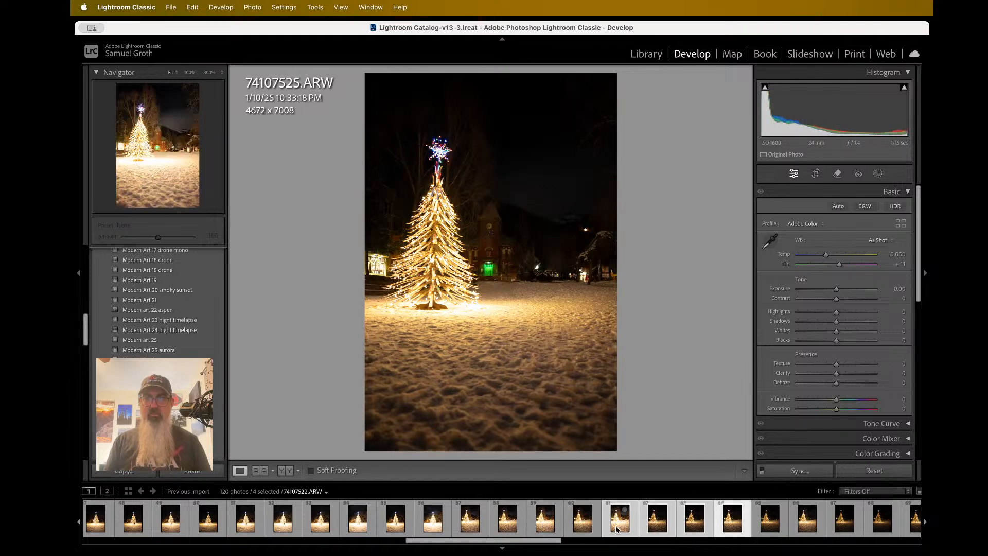
key("Right")
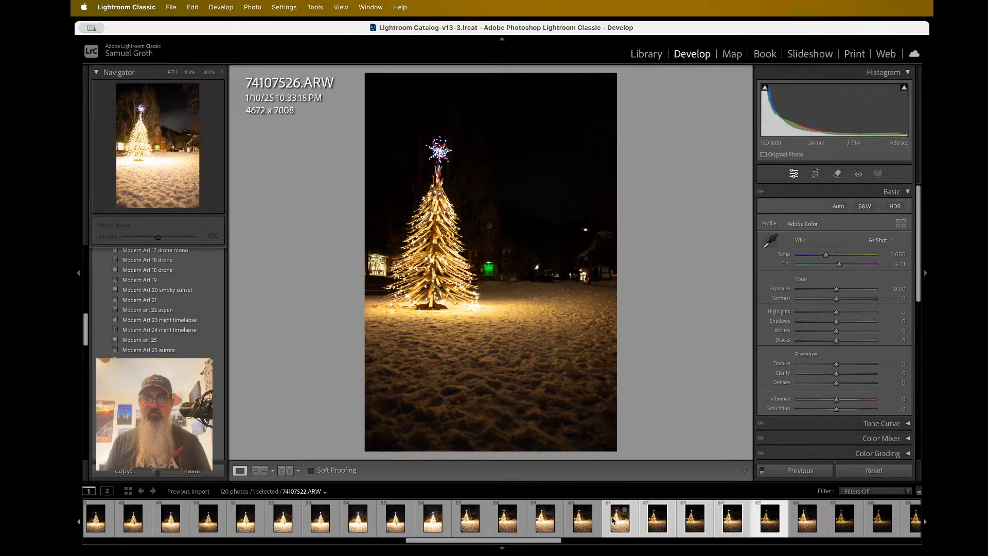
left_click(613, 521, "shift")
right_click(613, 521)
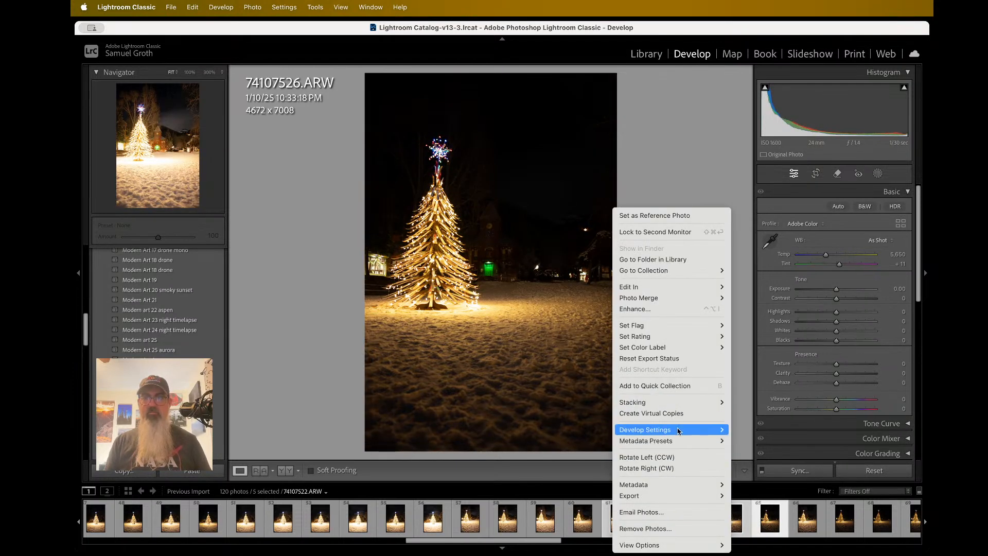
mouse_move(677, 300)
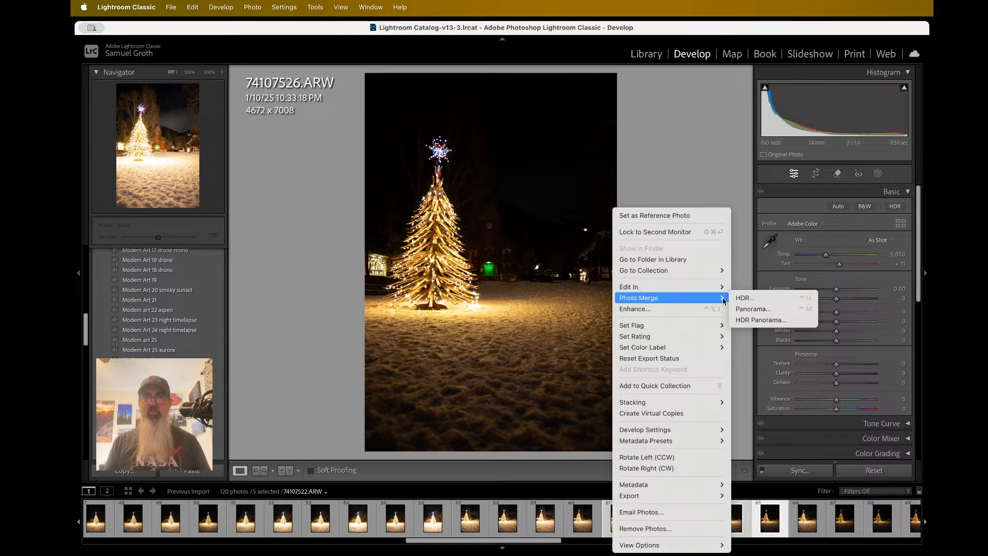
left_click(741, 297)
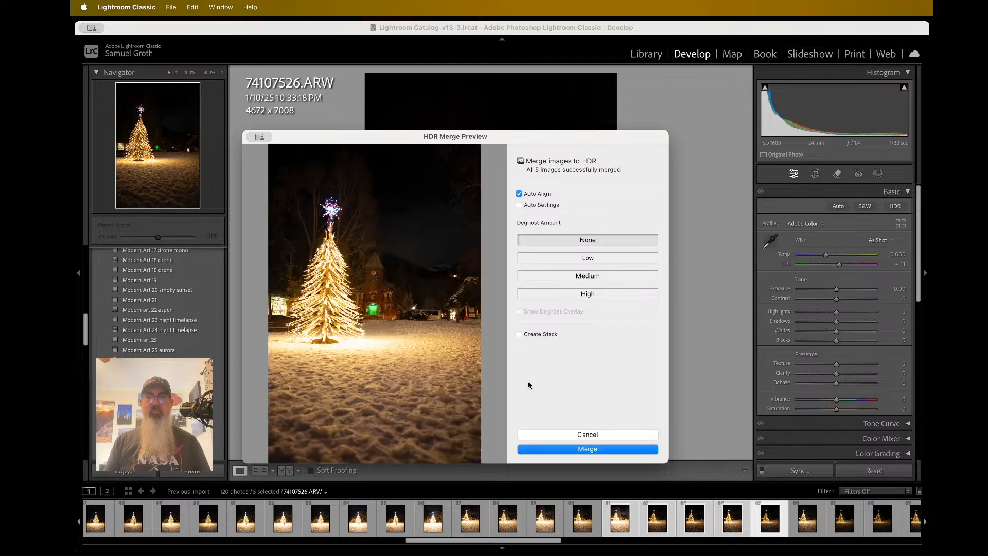
Examine the tree lights, the snow under the tree and the brick building up close in the HDR merge preview.
left_click(395, 327)
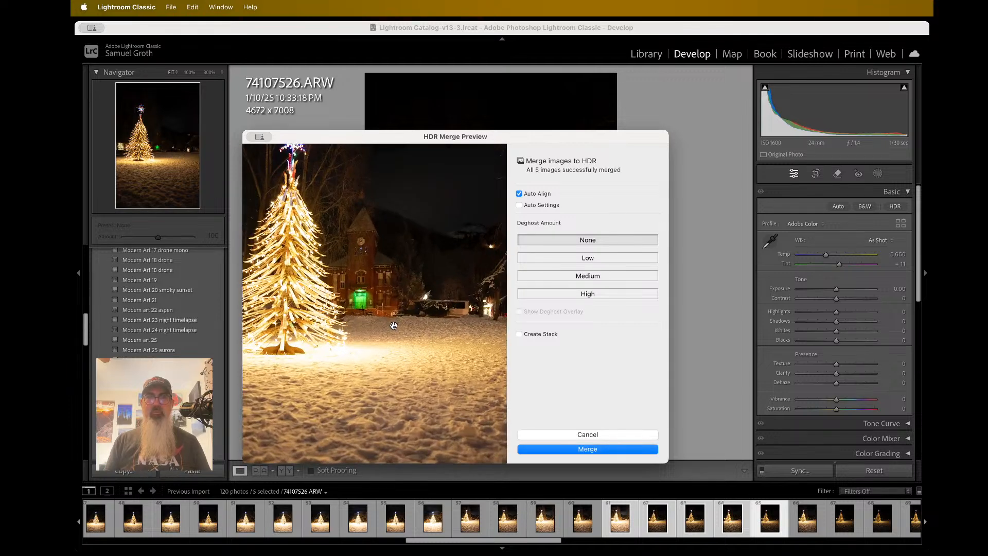
key("super+equal")
key("super+equal")
scroll(394, 326, "left", 5)
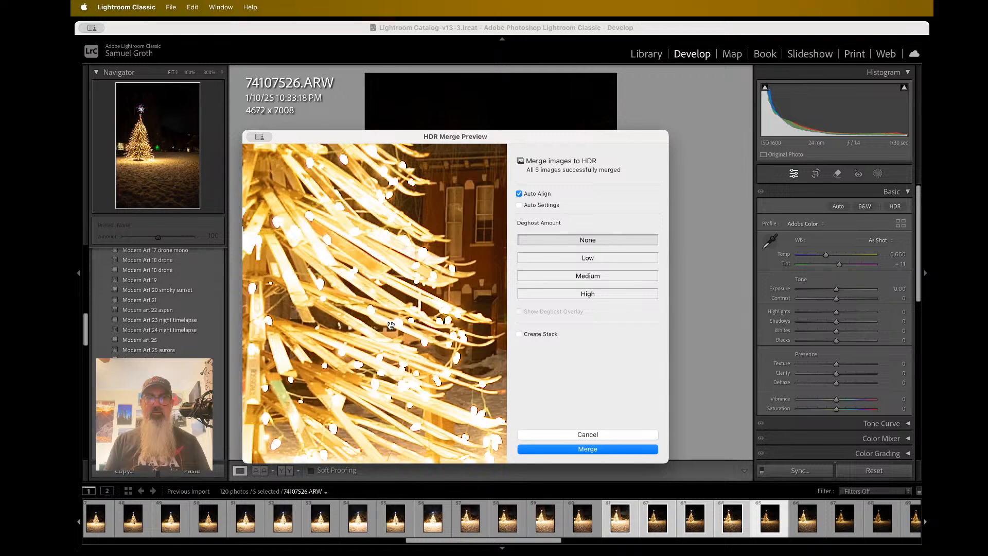
scroll(391, 326, "down", 5)
scroll(386, 327, "up", 2)
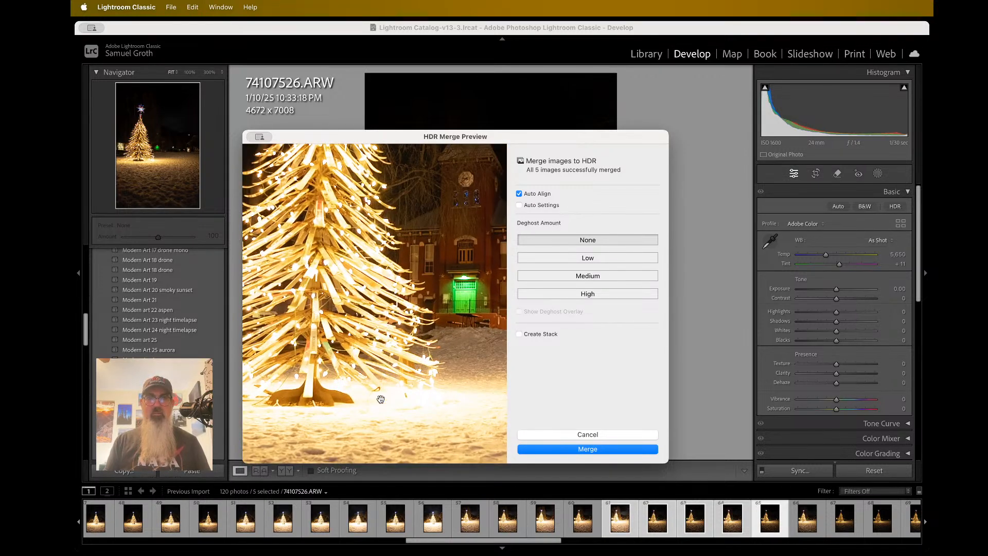
scroll(382, 391, "down", 3)
scroll(365, 360, "up", 2)
scroll(362, 354, "up", 4)
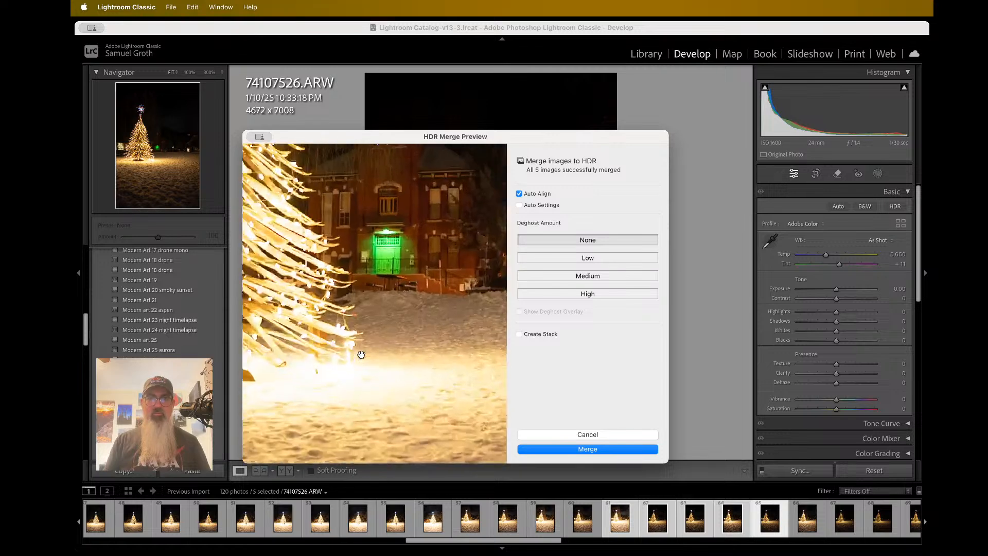
scroll(363, 356, "down", 2)
left_click(363, 356)
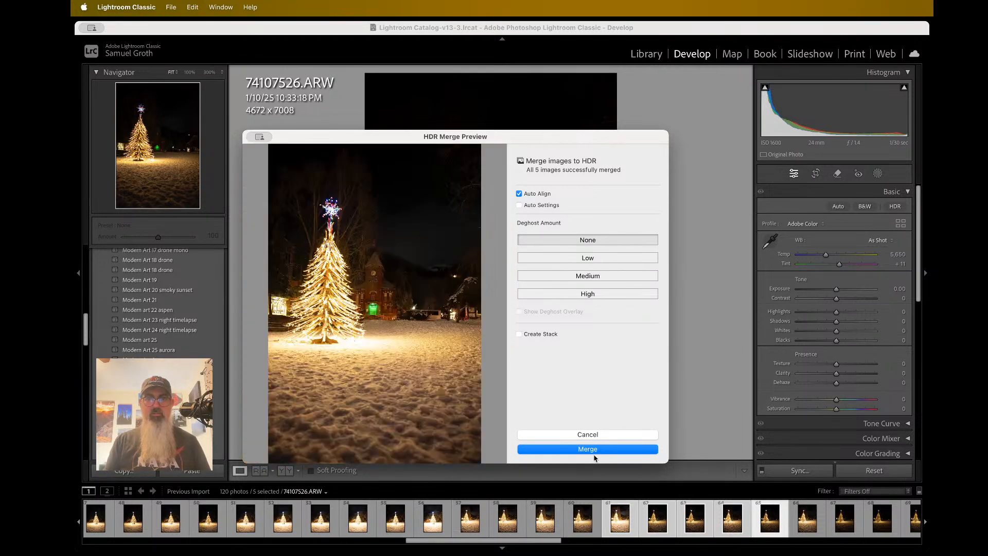
Merge the five tree photos to HDR with Deghost Amount None, and open the merged photo to check its snow up close.
left_click(587, 449)
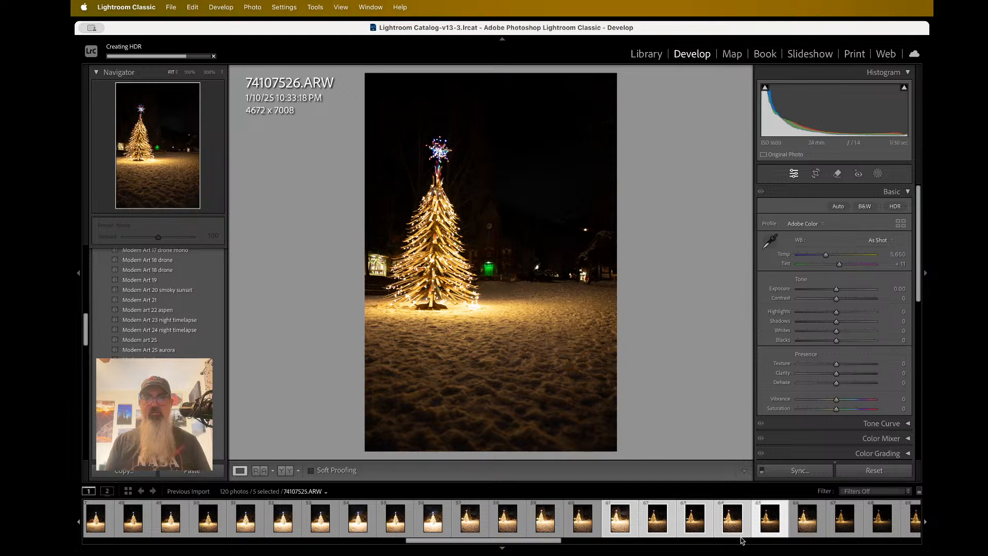
left_click(767, 525)
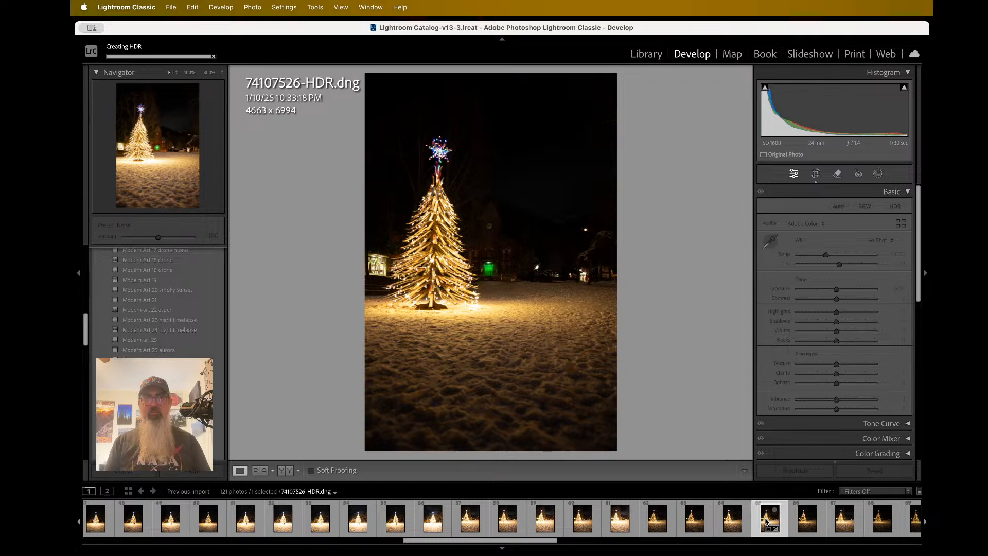
left_click(491, 319)
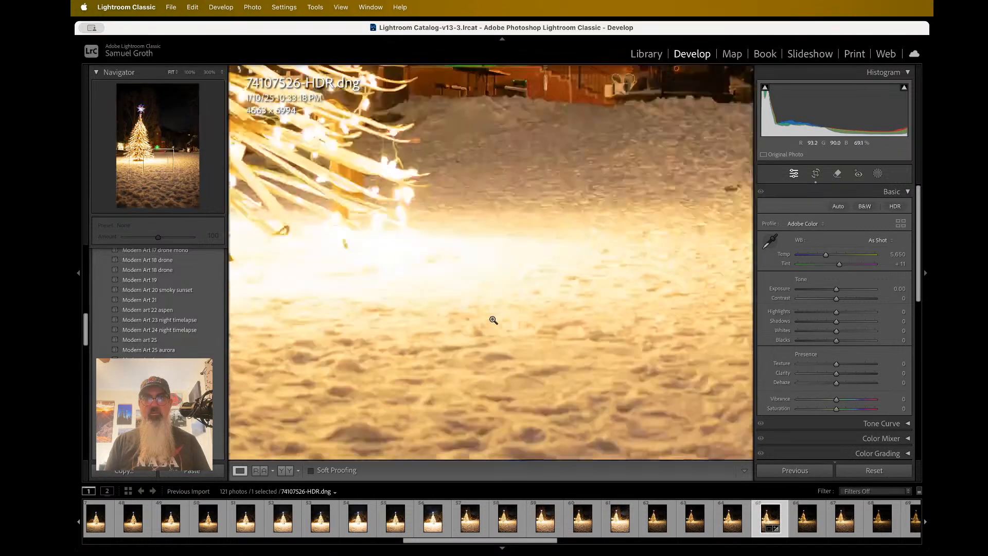
left_click(493, 320)
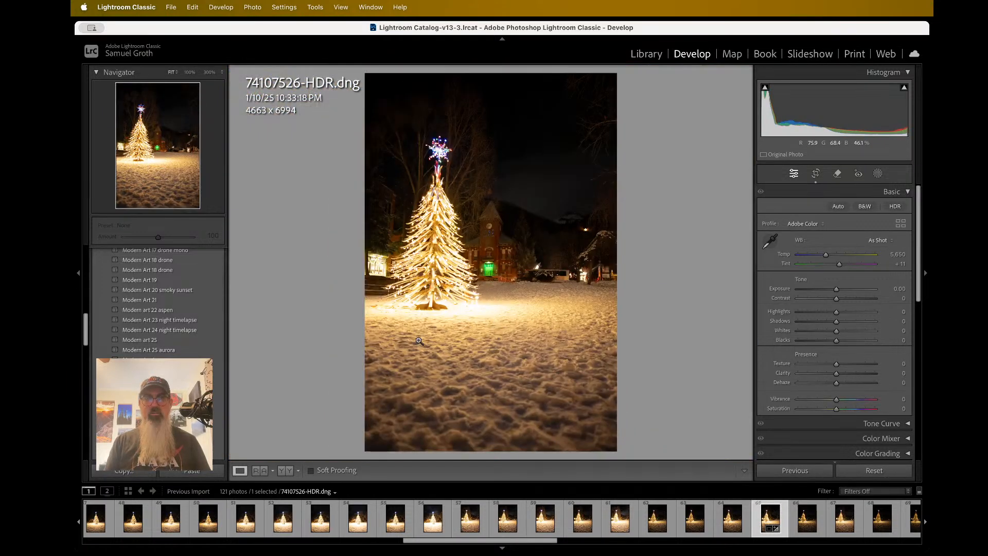
Apply the Modern art 25 preset to the merged tree photo and inspect the tree up close.
left_click(202, 340)
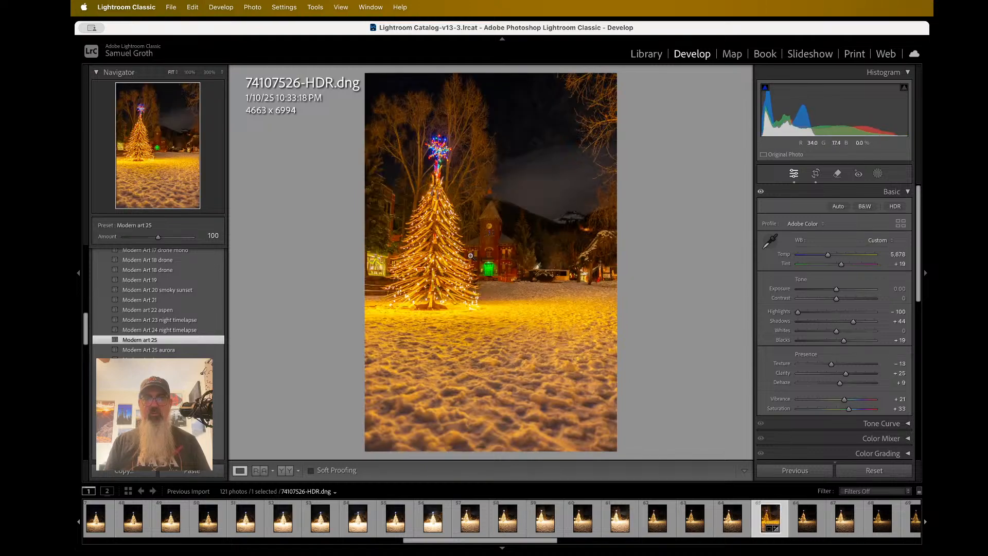
left_click(452, 246)
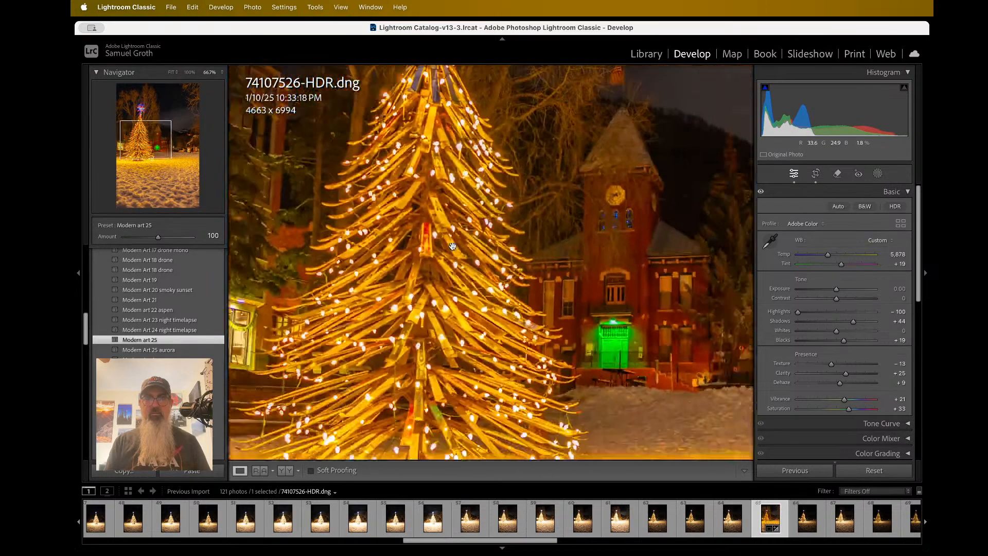
left_click(452, 246)
left_click(453, 246)
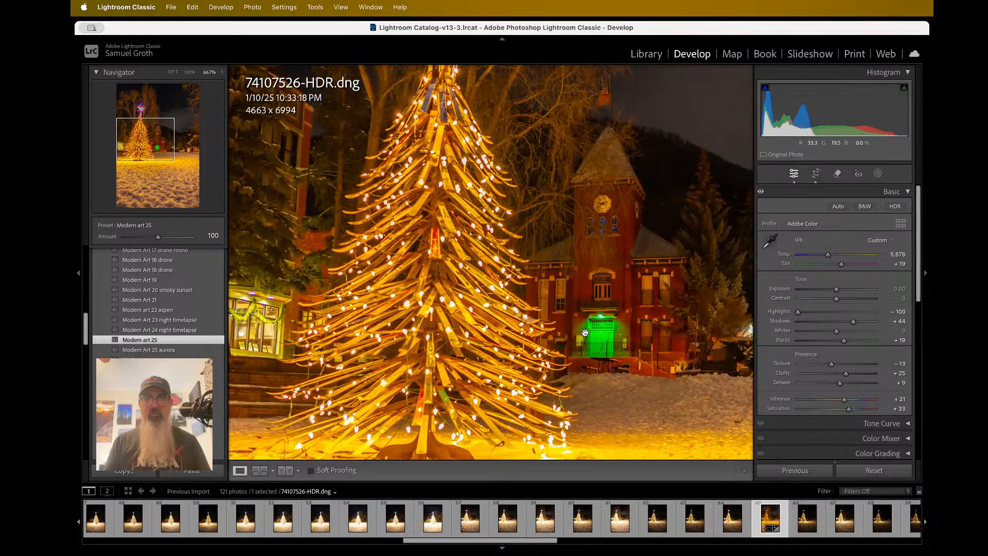
Check the tree, building and snow in the merged photo and set Highlights to -58.
scroll(585, 332, "down", 5)
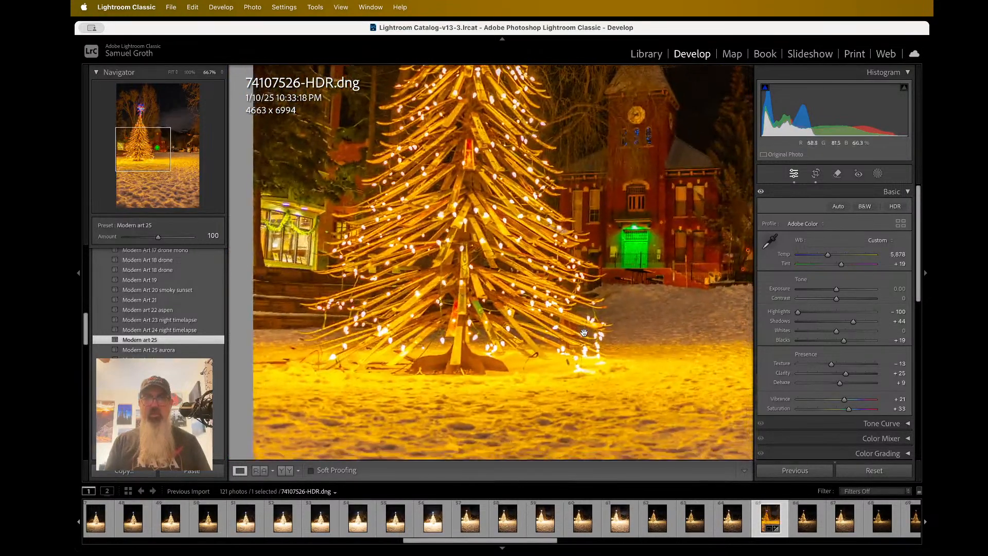
scroll(584, 332, "right", 5)
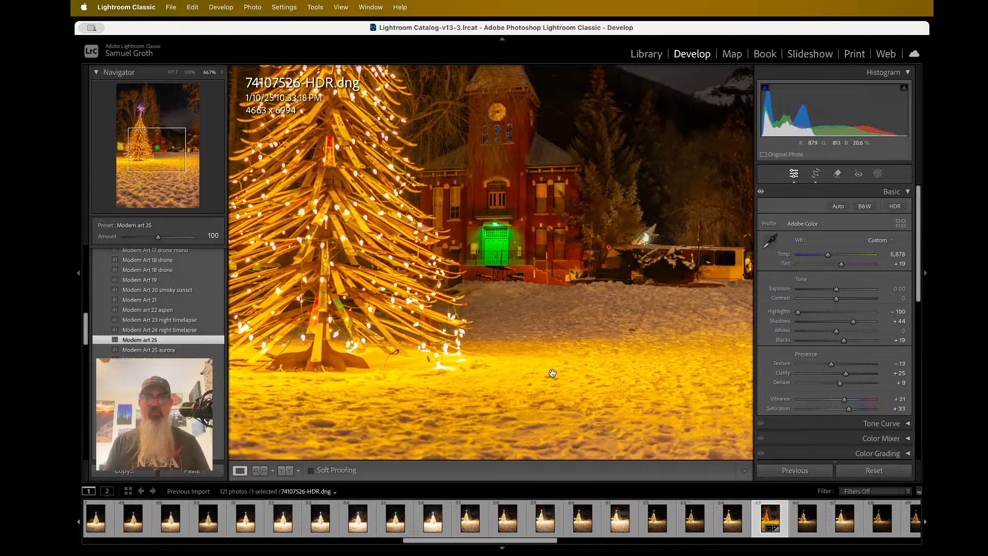
scroll(552, 373, "up", 5)
left_click_drag(427, 324, 584, 316)
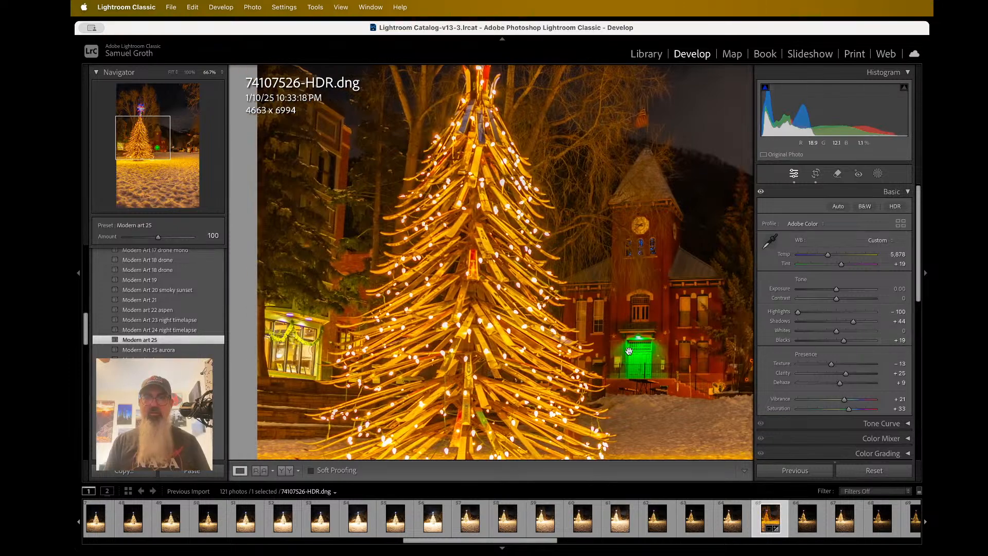
left_click_drag(713, 355, 670, 206)
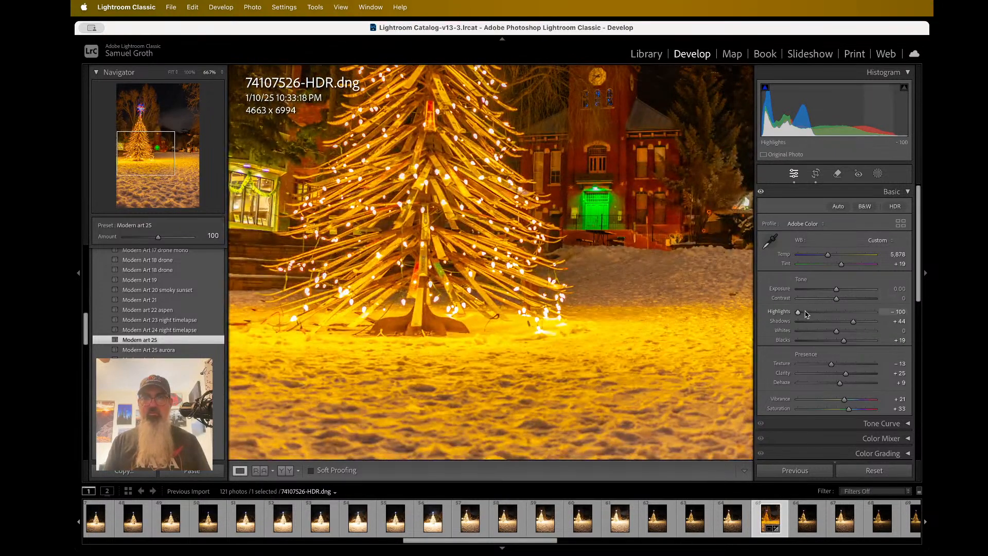
mouse_move(801, 314)
left_mouse_down()
mouse_move(827, 317)
mouse_move(813, 313)
left_mouse_up()
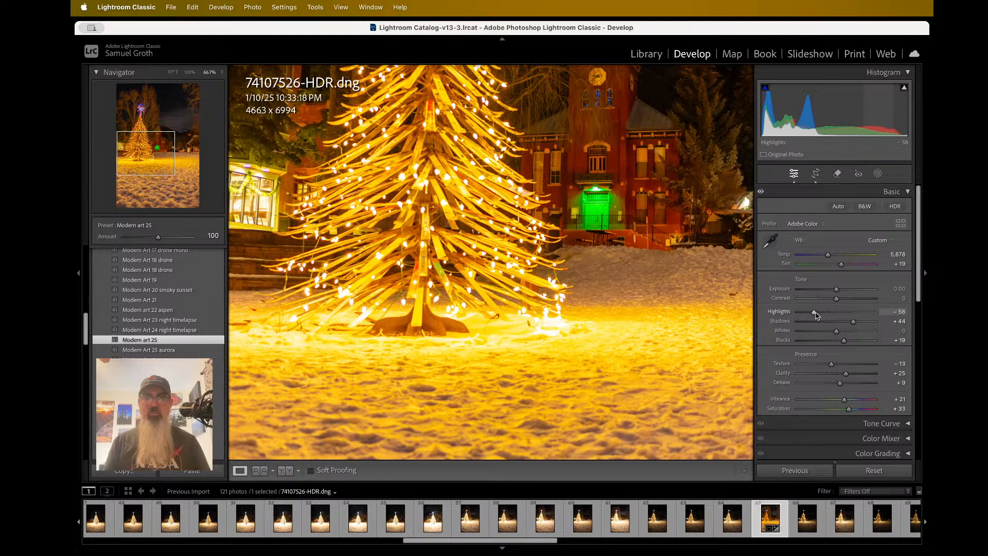
Cool the white balance of the merged tree photo to a Temp of 4,400, checking the snow and brick building.
left_click_drag(490, 132, 446, 276)
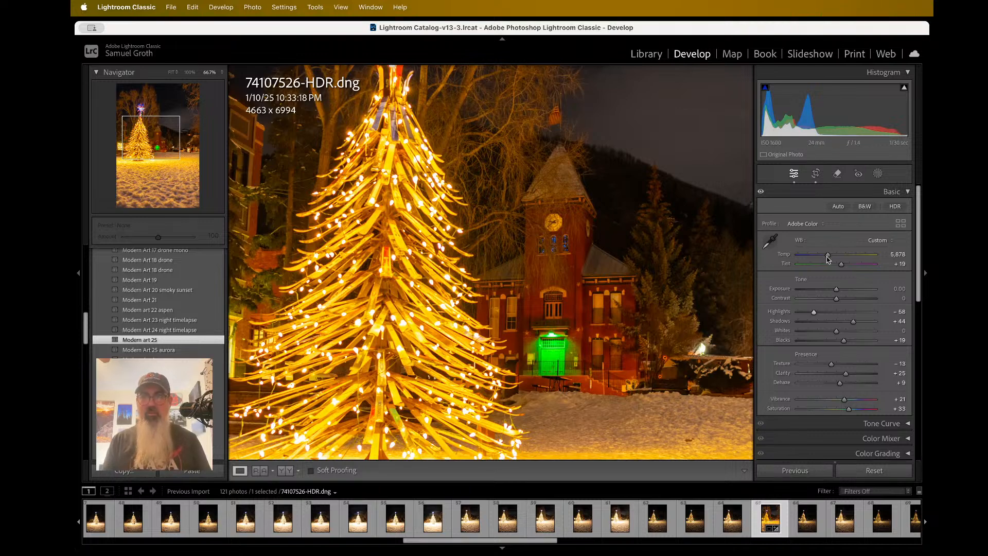
left_click_drag(827, 257, 814, 256)
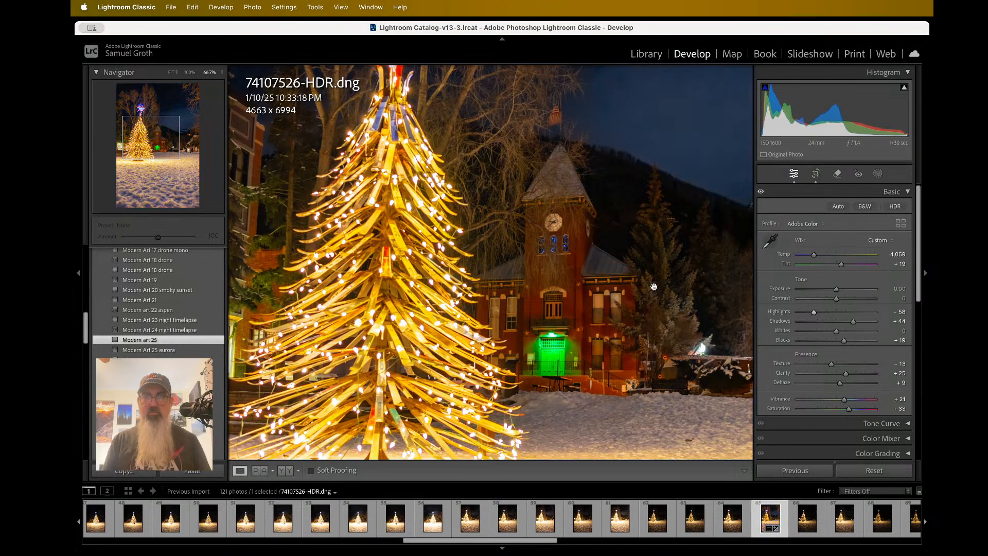
left_click(531, 316)
left_click(497, 307)
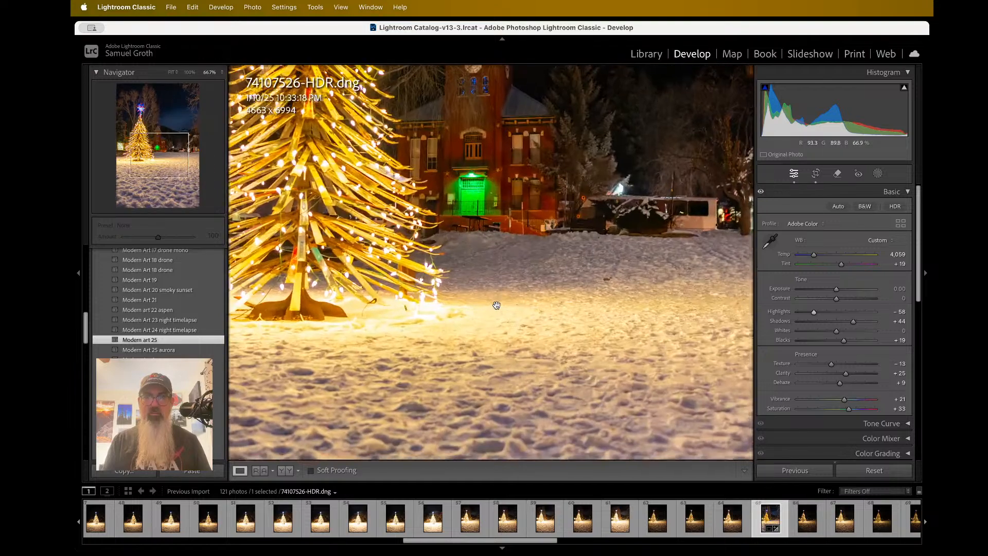
scroll(453, 331, "up", 7)
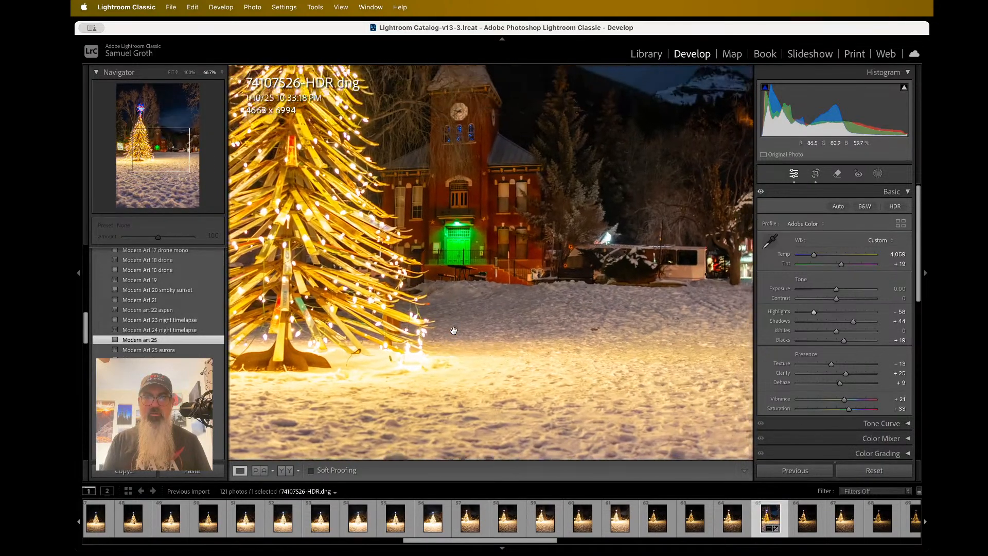
scroll(454, 330, "down", 7)
scroll(454, 330, "down", 2)
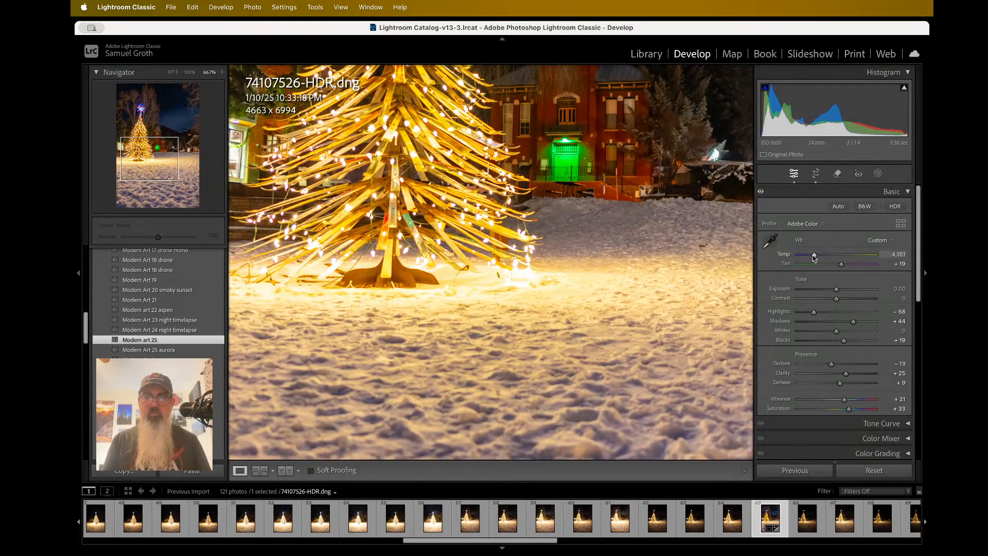
left_click_drag(815, 258, 816, 259)
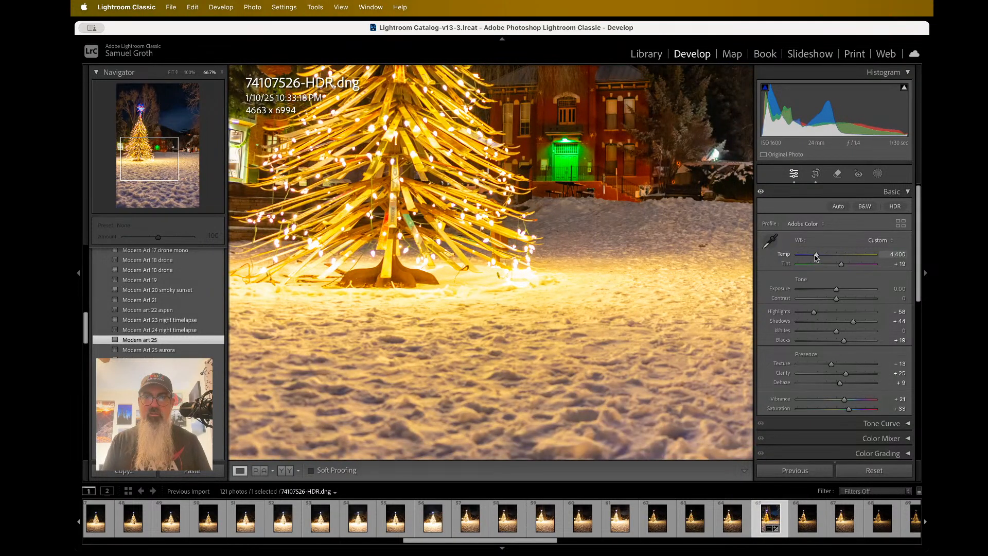
left_click(591, 340)
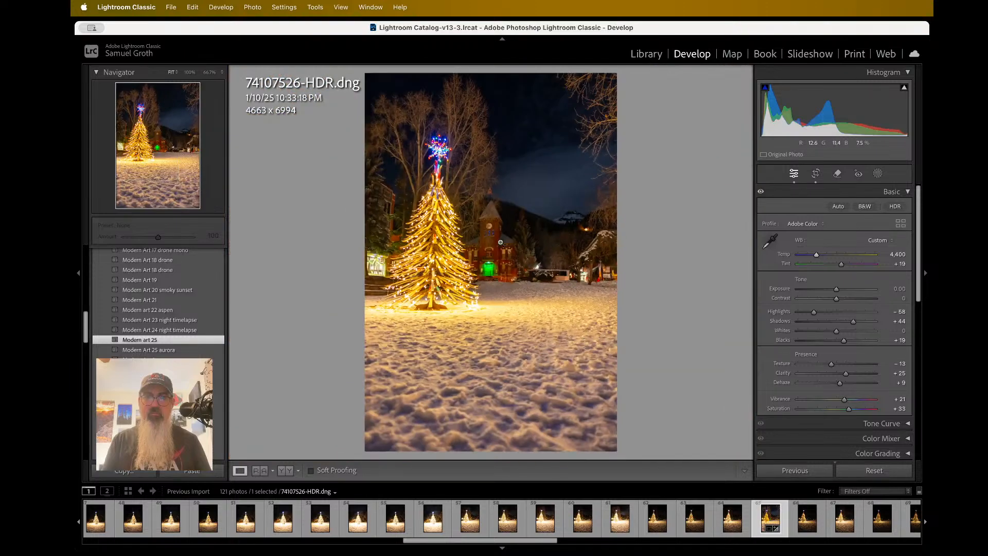
left_click(475, 244)
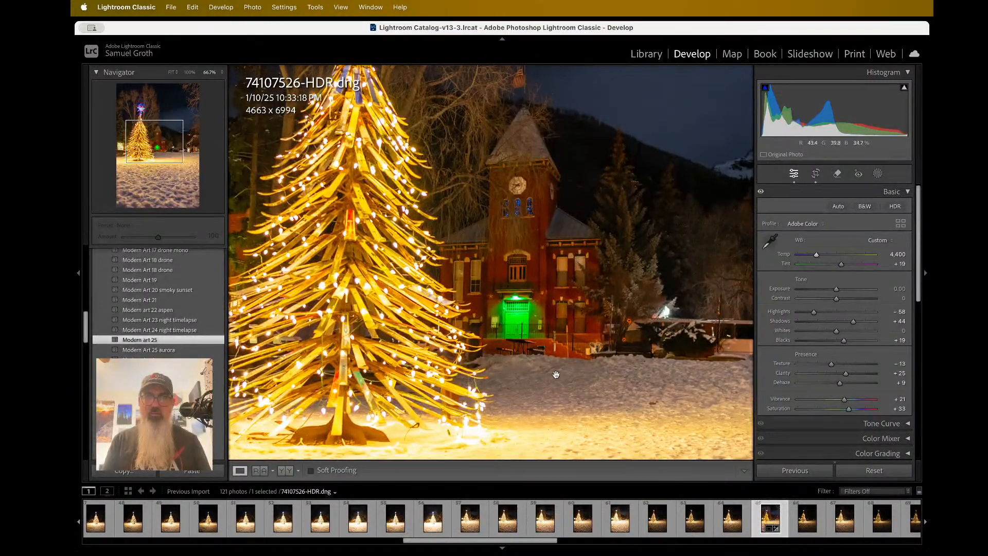
Examine the foreground snow, night sky, lit tree and brick clock tower of the merged photo up close.
left_click(549, 374)
left_click(548, 373)
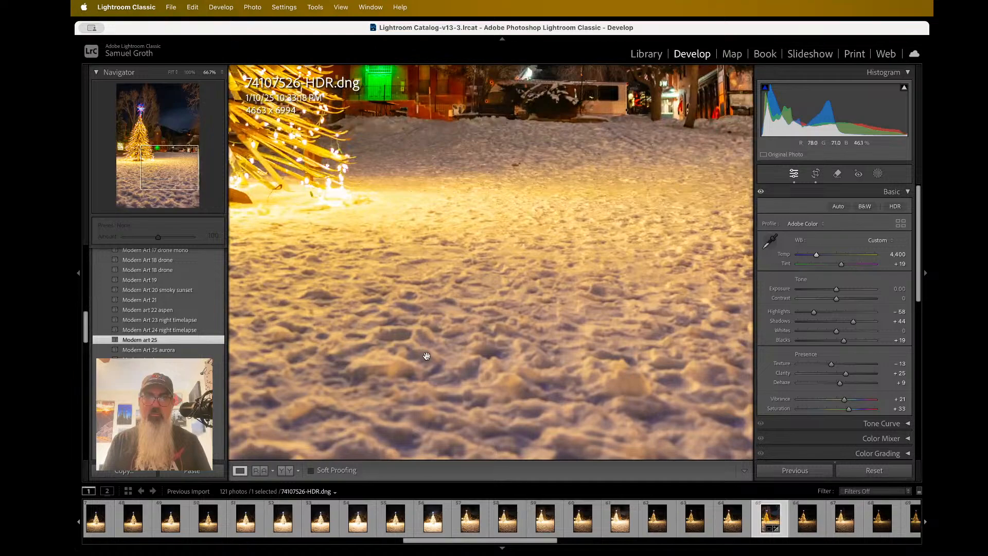
scroll(427, 356, "down", 5)
left_click(422, 267)
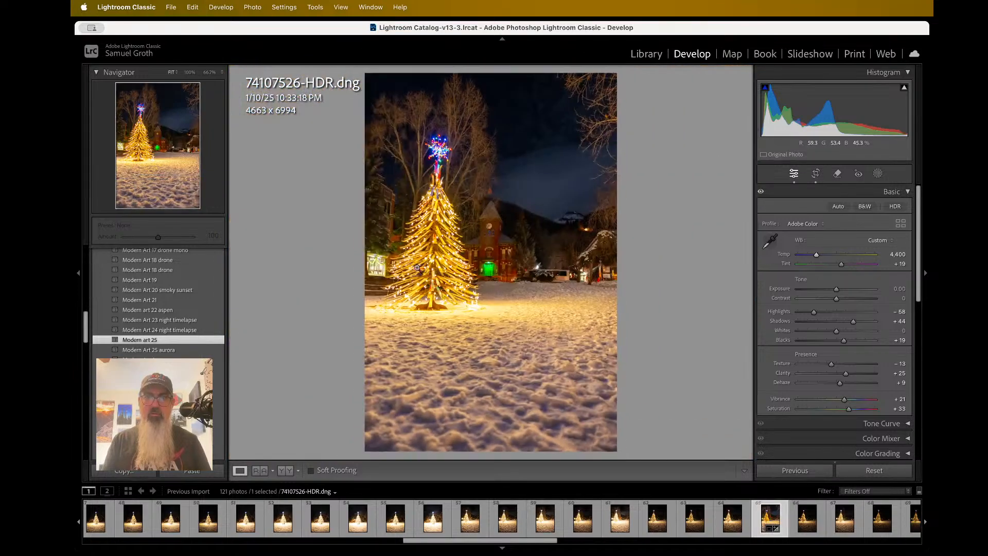
left_click(429, 369)
left_click(469, 375)
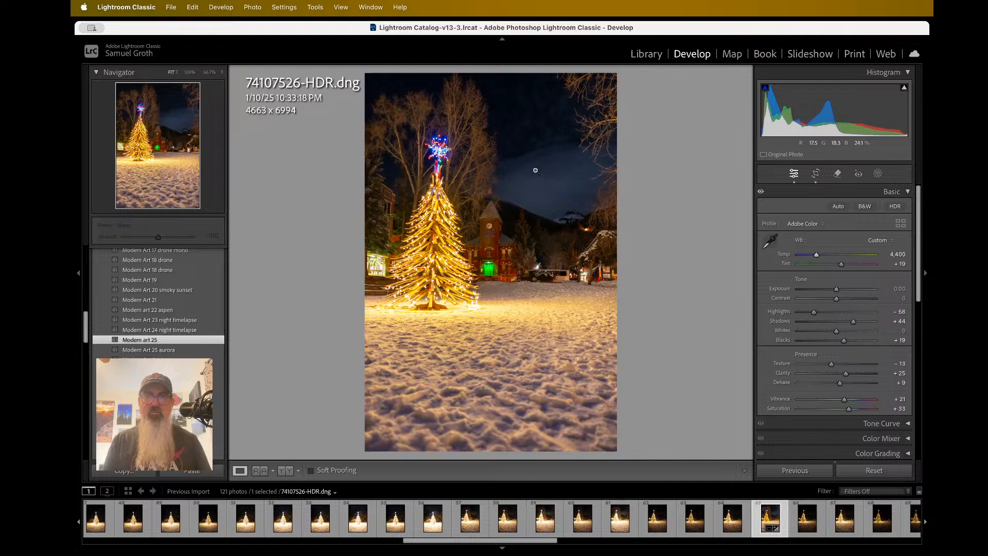
left_click(535, 170)
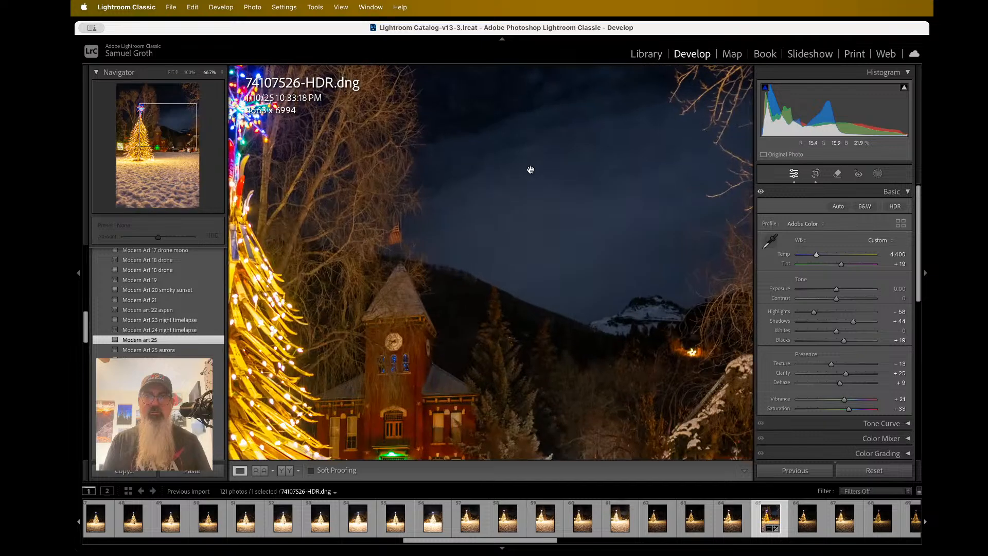
left_click(638, 278)
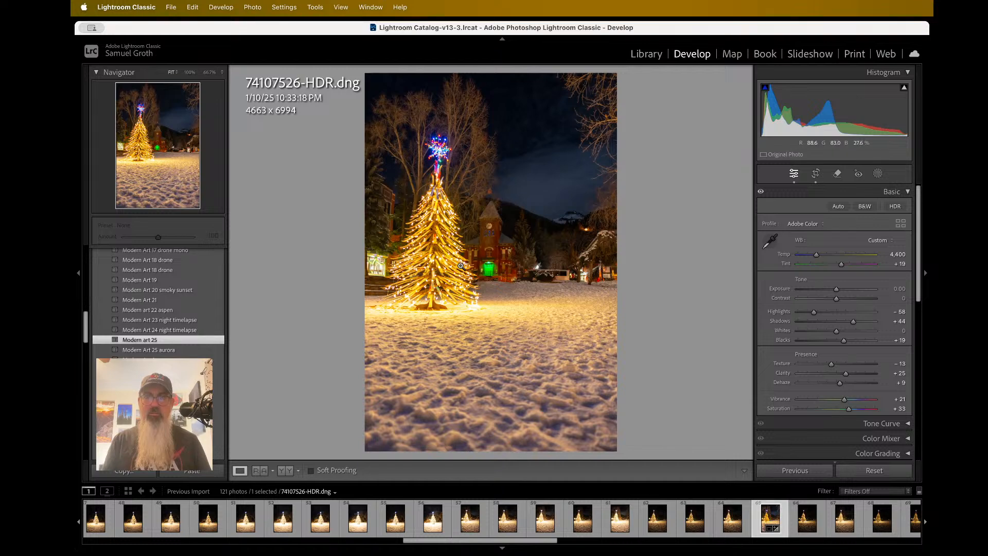
left_click(427, 255)
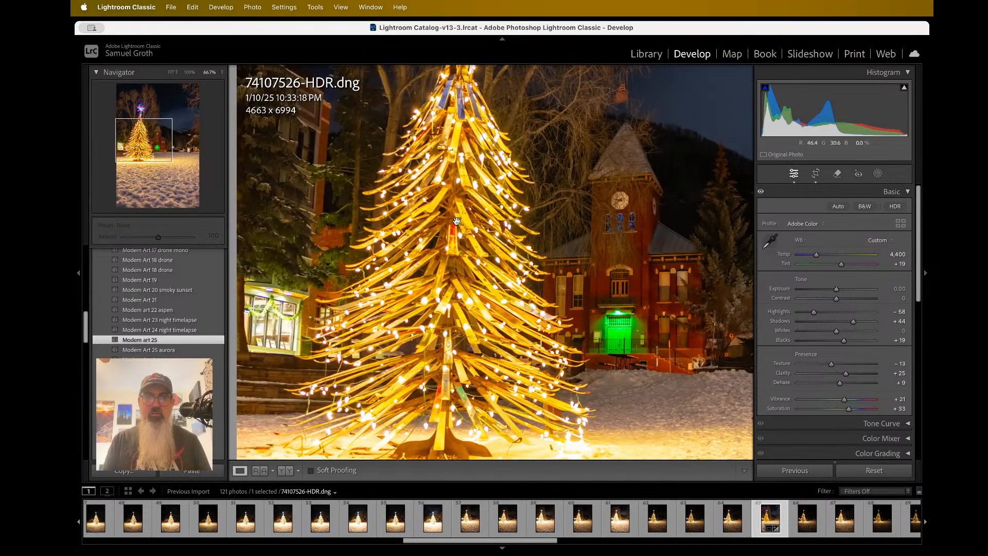
scroll(460, 208, "up", 5)
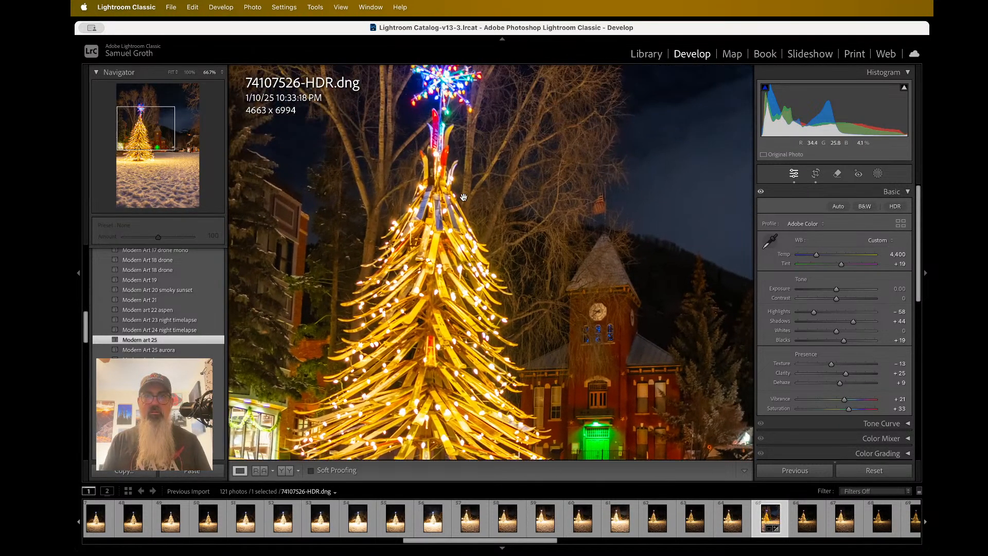
scroll(463, 197, "right", 5)
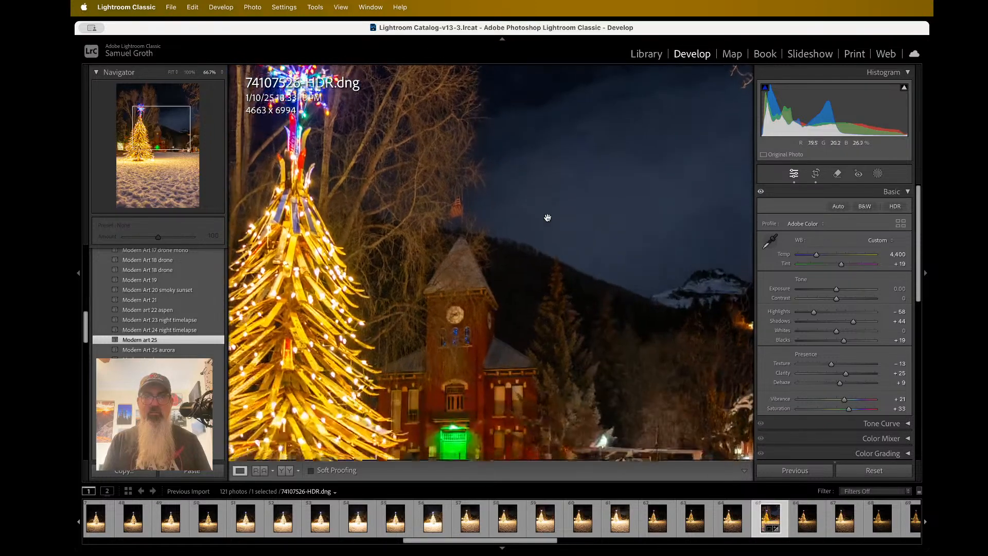
scroll(548, 217, "down", 5)
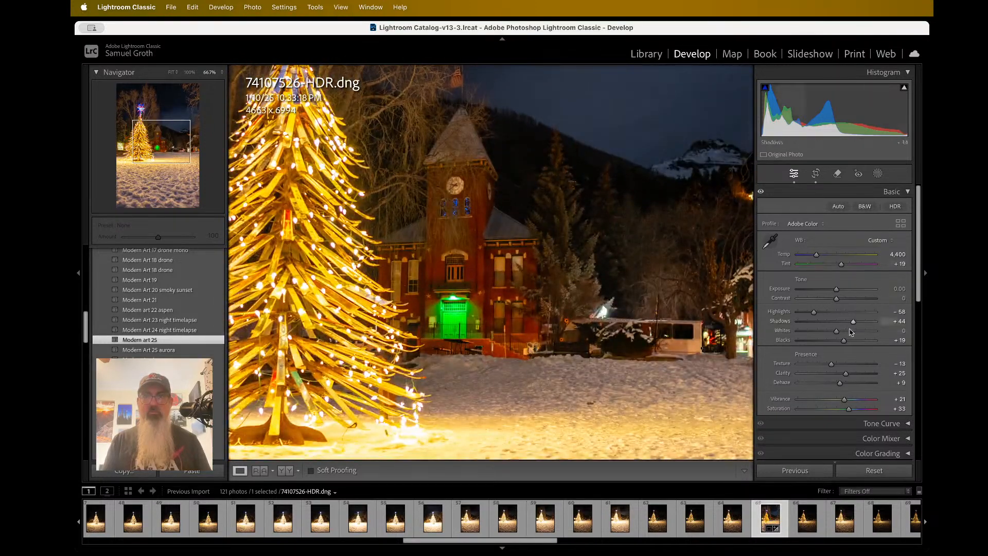
Set Blacks to 0 and Shadows to +18 on the merged tree photo.
left_click_drag(852, 324, 843, 324)
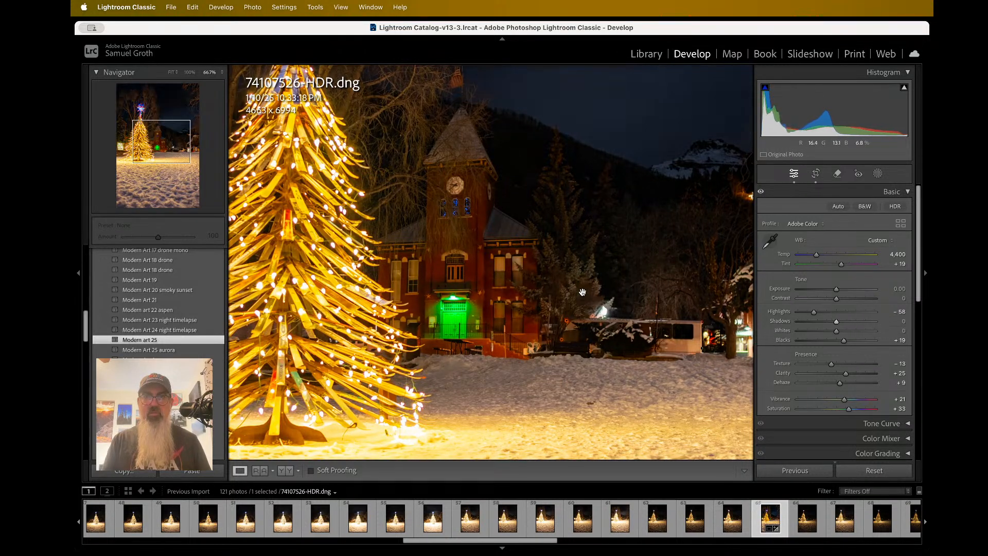
key("ctrl+minus")
key("ctrl+minus")
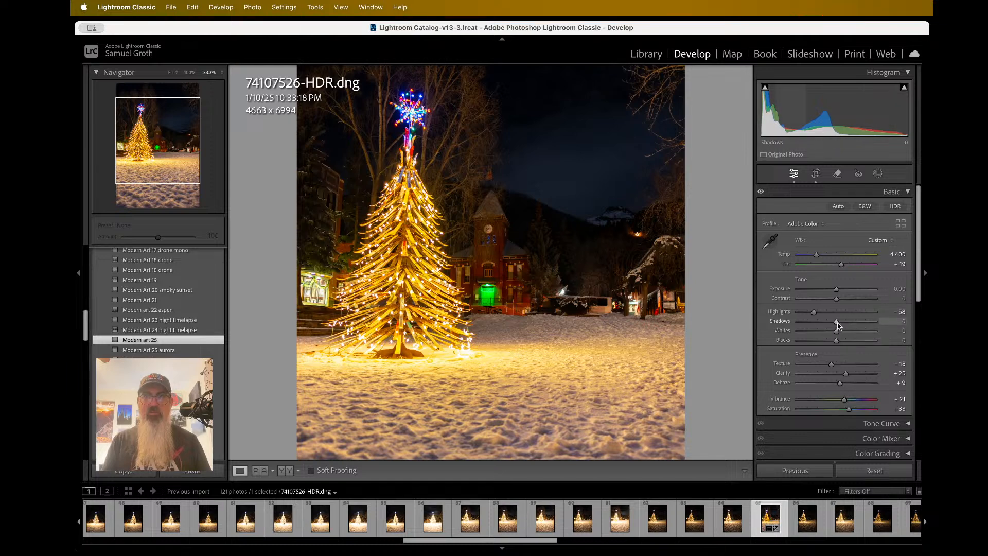
mouse_move(838, 321)
left_mouse_down()
mouse_move(863, 325)
mouse_move(846, 325)
left_mouse_up()
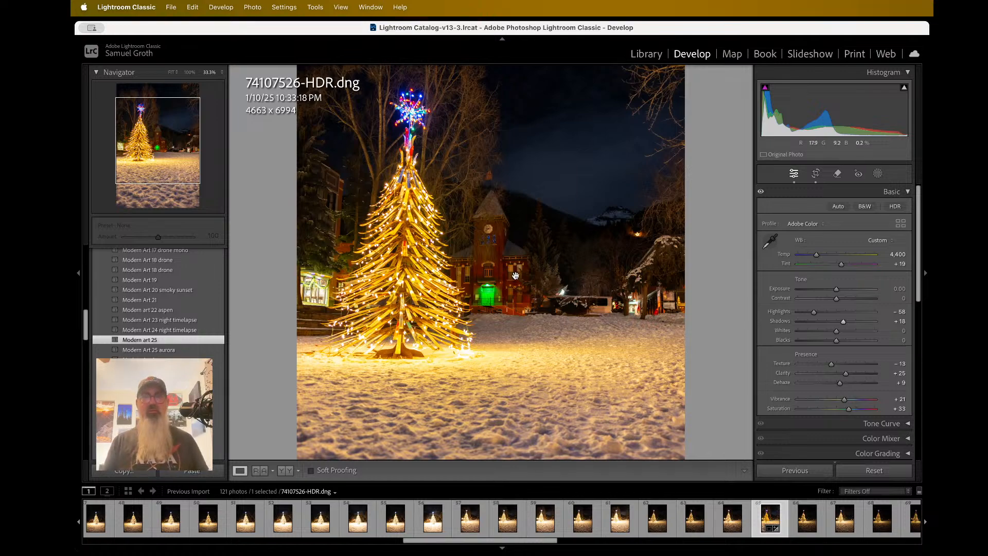
Review the merged photo's overall tone, including the sky and snow, and inspect the tree lights up close.
scroll(511, 274, "down", 5)
scroll(512, 274, "up", 6)
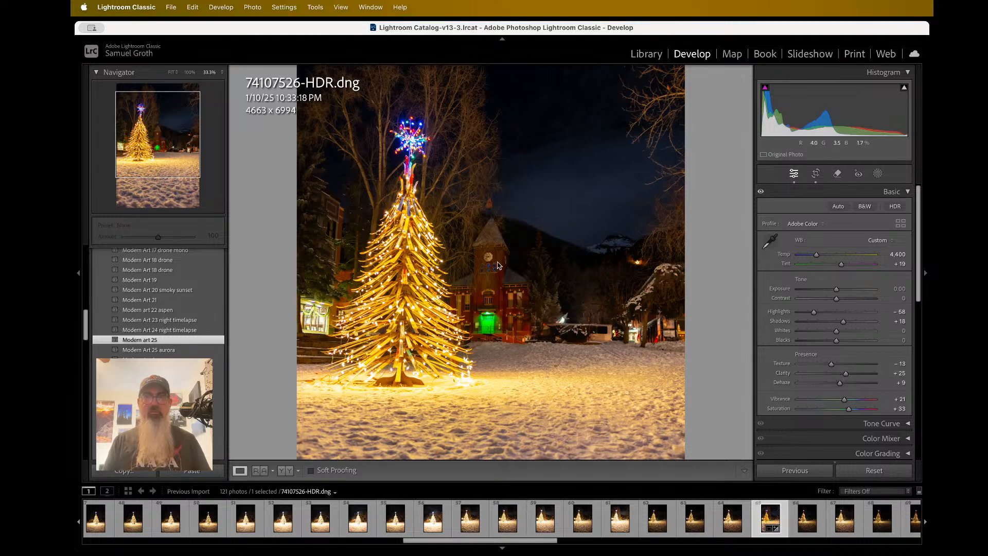
left_click(442, 208)
left_click(465, 218)
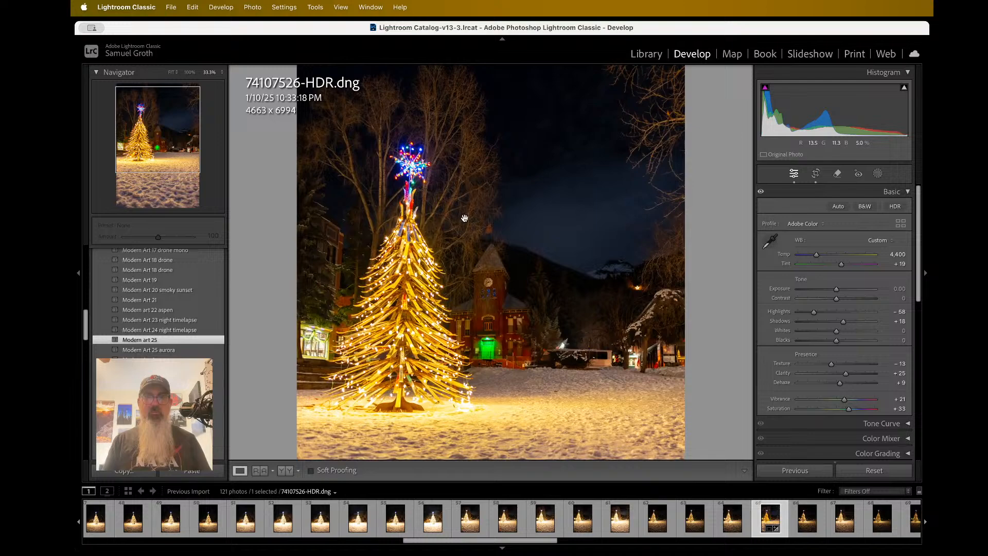
left_click(449, 251)
left_click(446, 252)
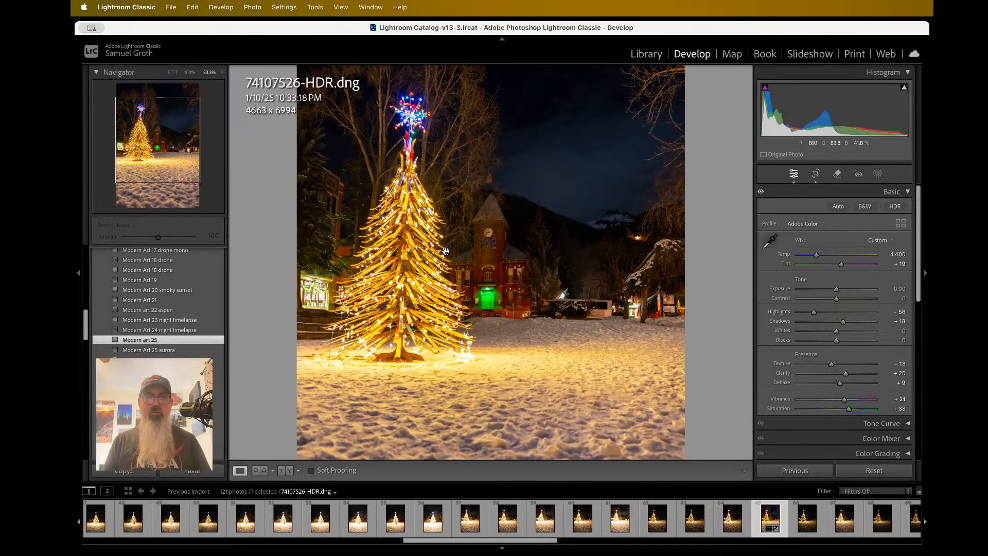
key("super+equal")
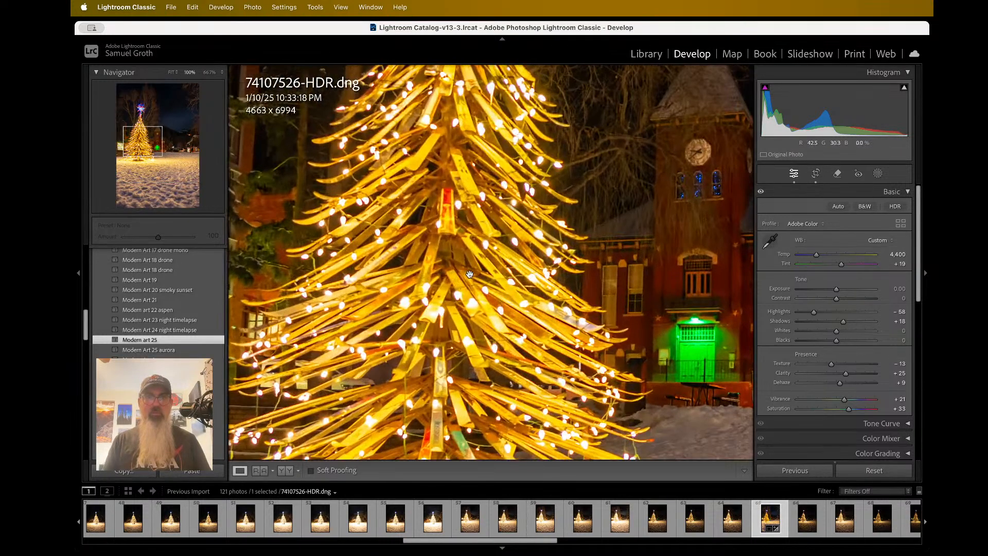
left_click_drag(469, 274, 428, 459)
left_click_drag(567, 299, 522, 353)
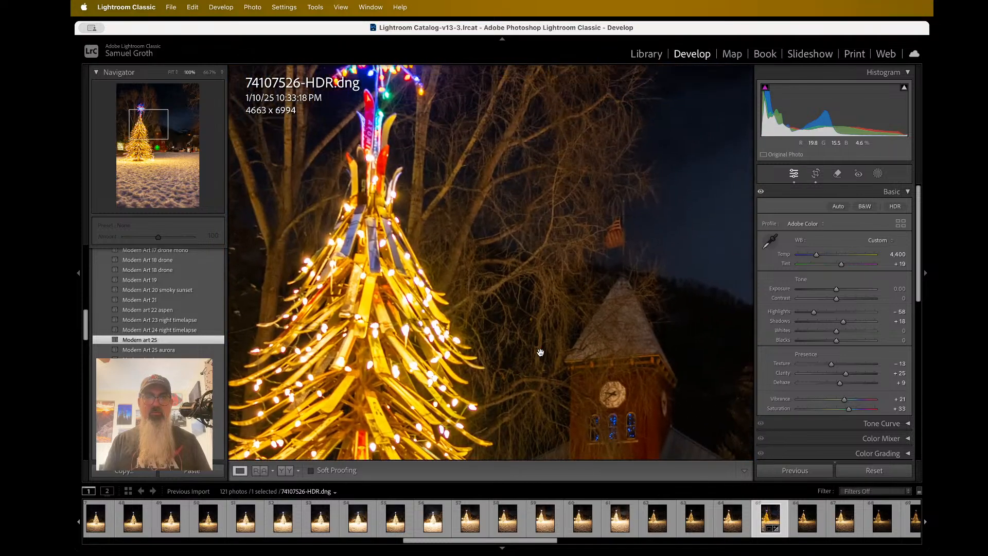
Examine the star, bare branches and flag above the clock tower at up to 200% or more for detail.
scroll(540, 352, "up", 5)
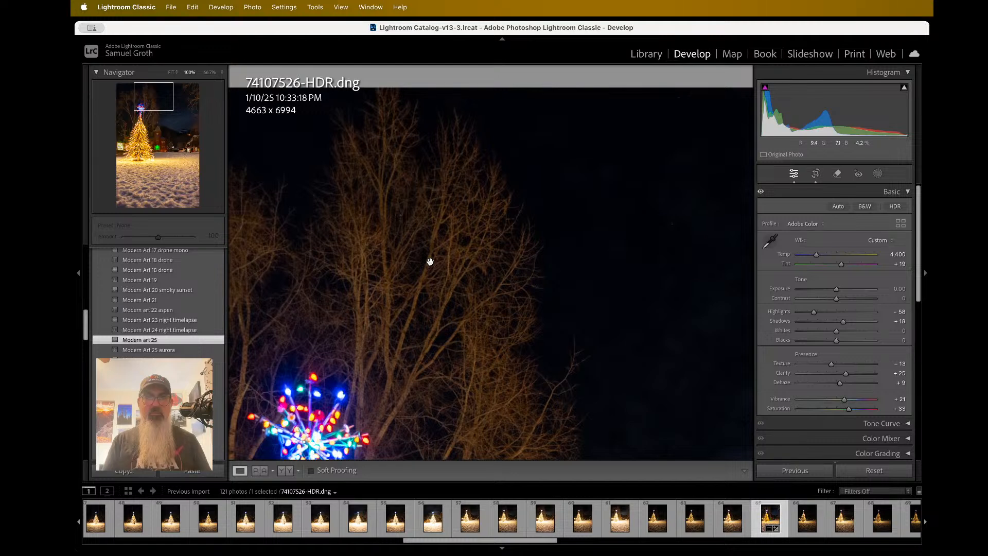
scroll(430, 262, "down", 10)
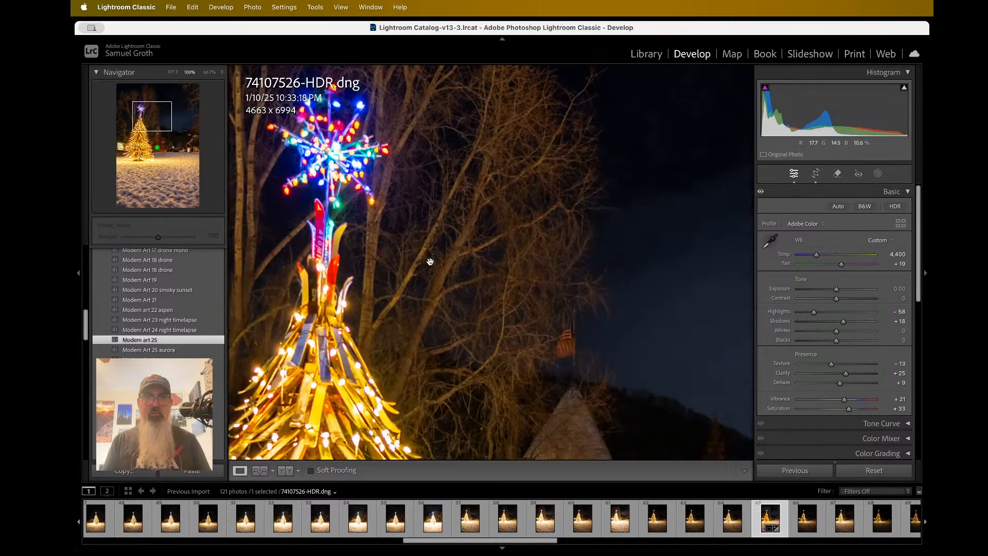
key("super+equal")
key("super+equal")
key("super+equal")
key("super+minus")
key("super+minus")
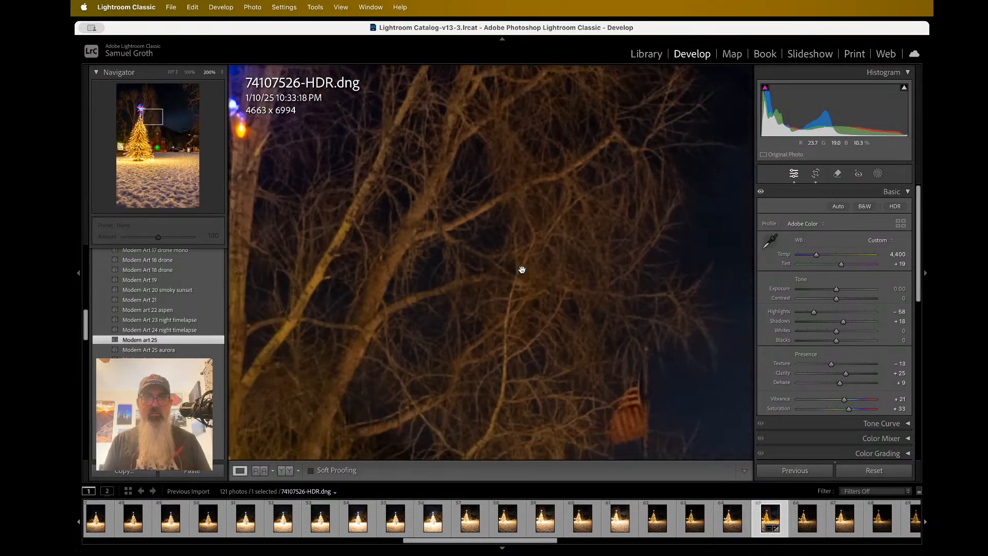
scroll(522, 270, "right", 2)
scroll(522, 270, "down", 5)
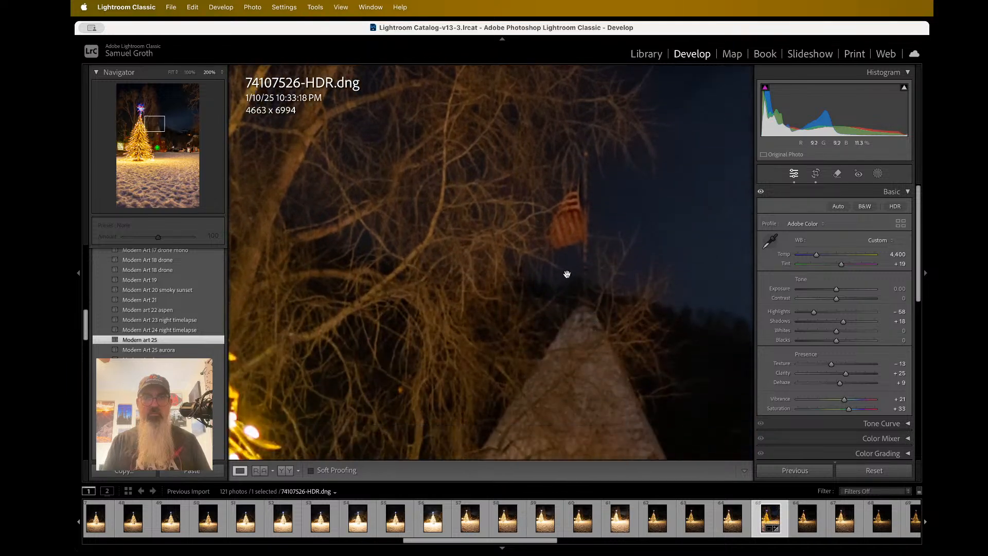
left_click(562, 328)
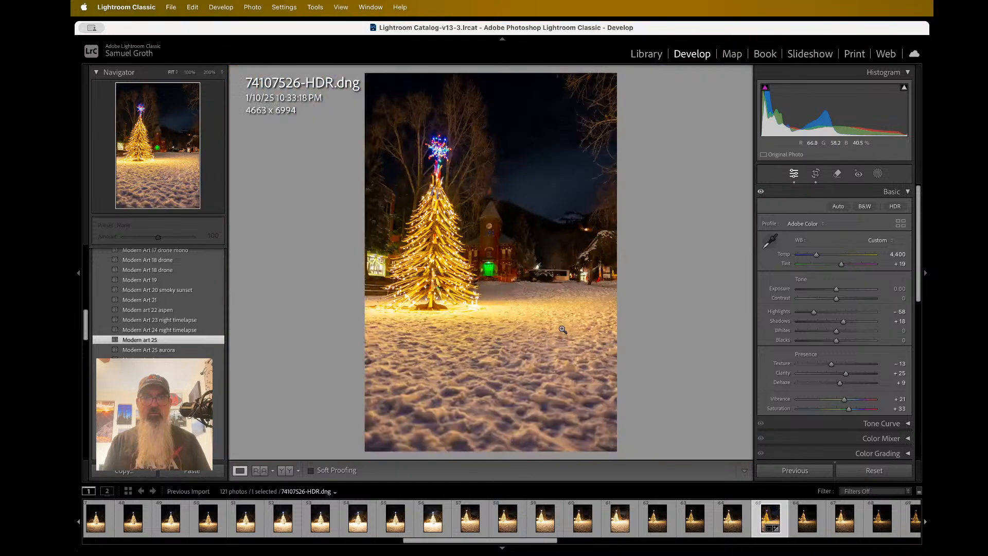
Export the merged photo 74107526-HDR.dng with the previous export settings.
right_click(493, 264)
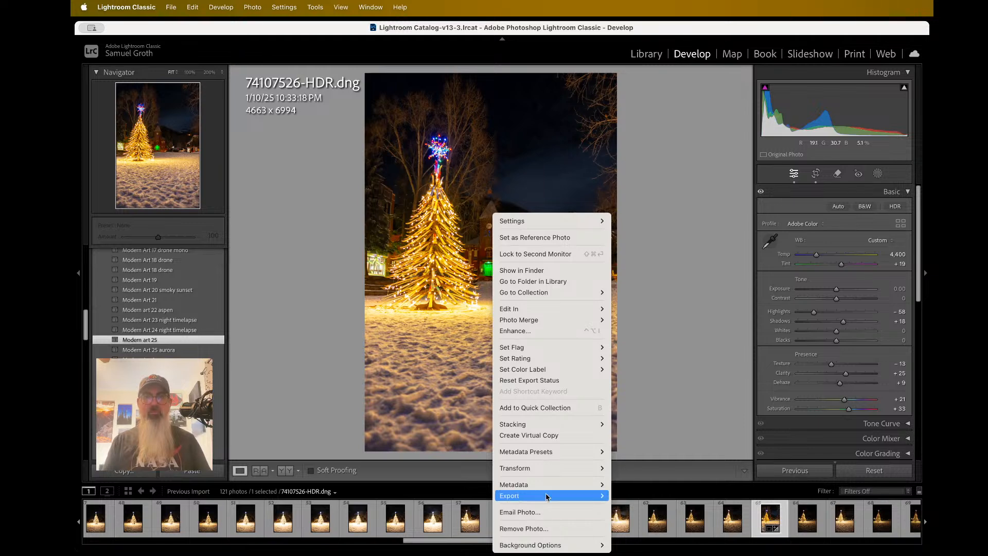
mouse_move(547, 497)
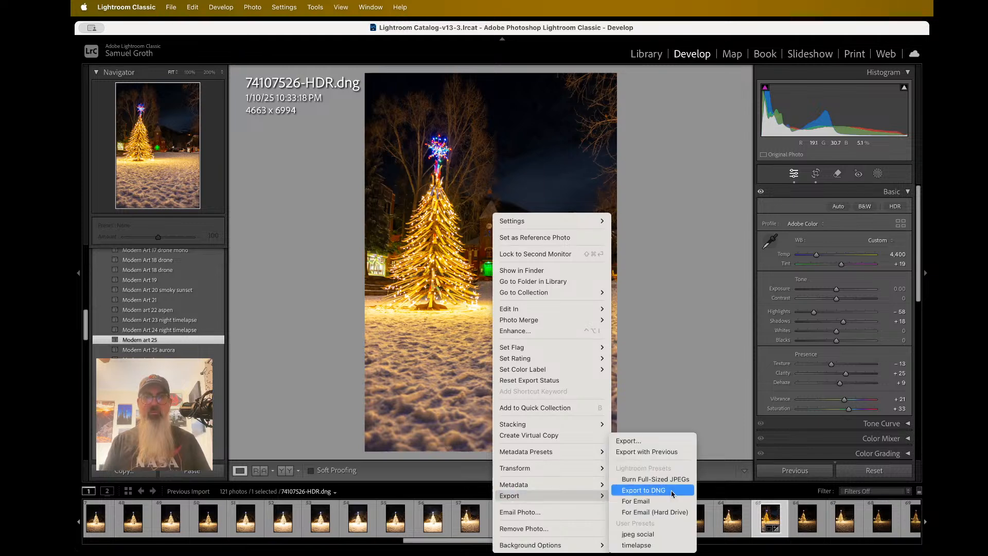
left_click(677, 454)
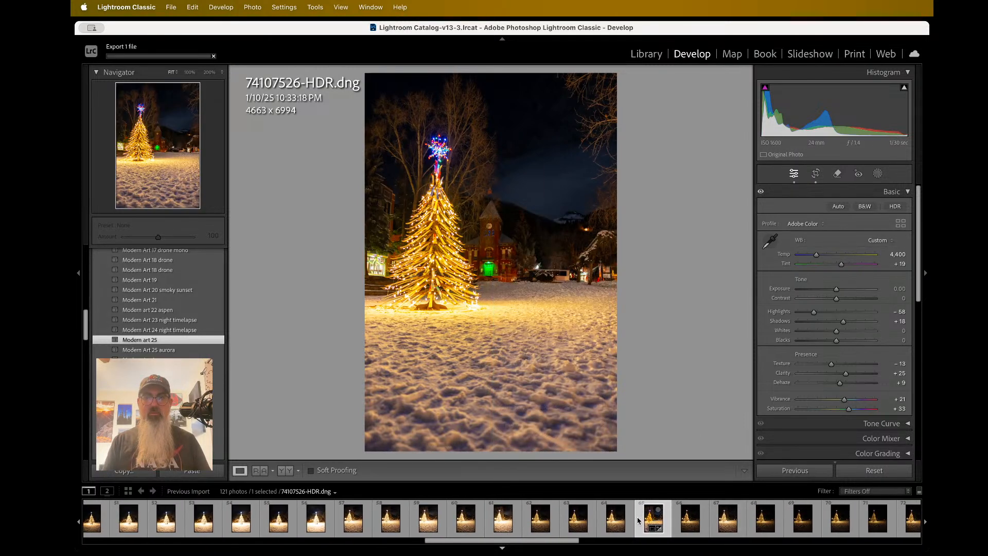
Browse back through the earlier tree exposures to 74107512.ARW and inspect its tree and ski slope up close.
left_click(541, 518)
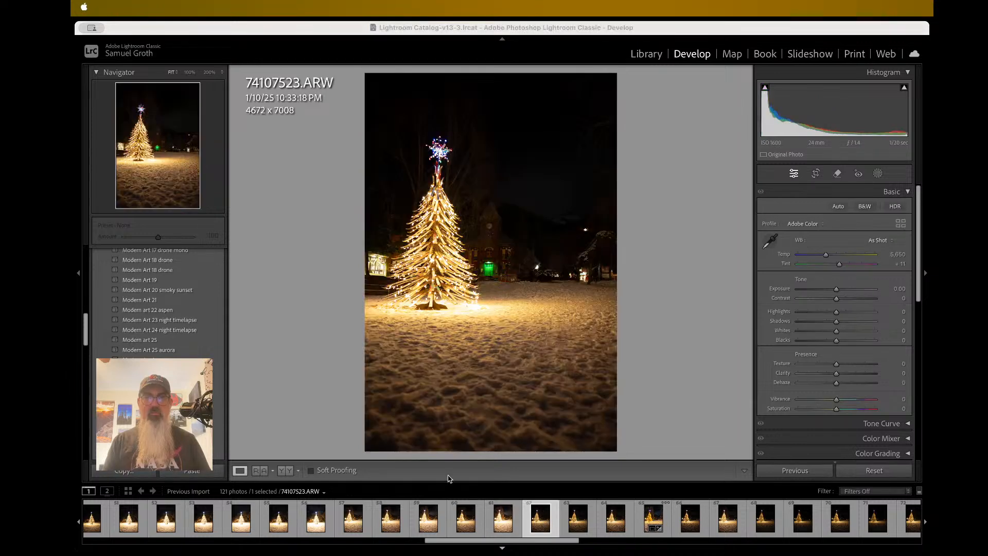
left_click(451, 520)
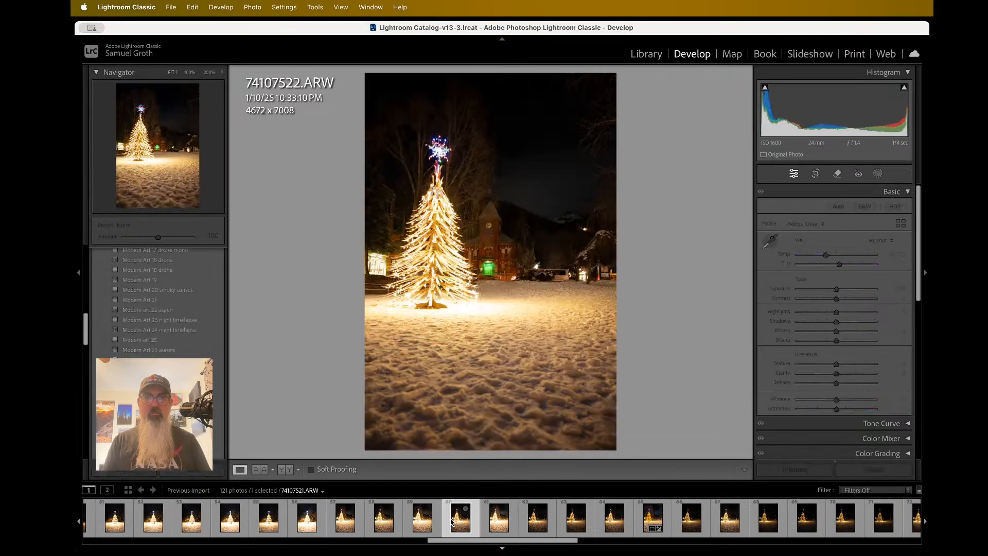
left_click(422, 519)
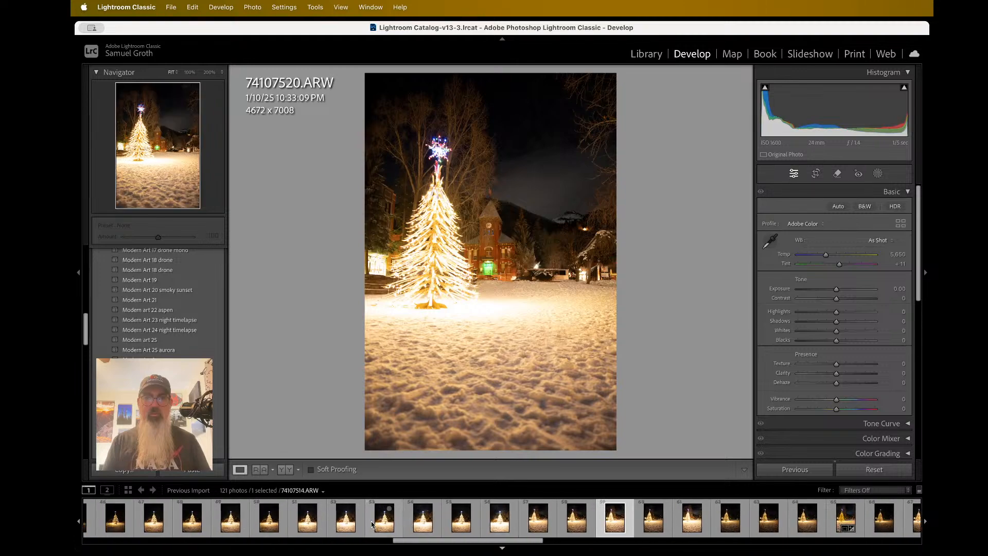
left_click(309, 519)
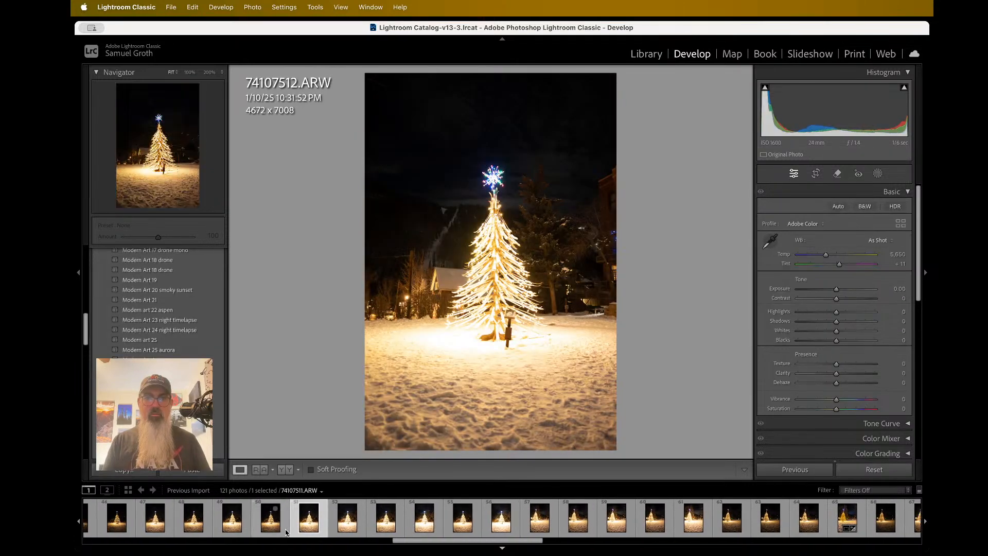
left_click(462, 317)
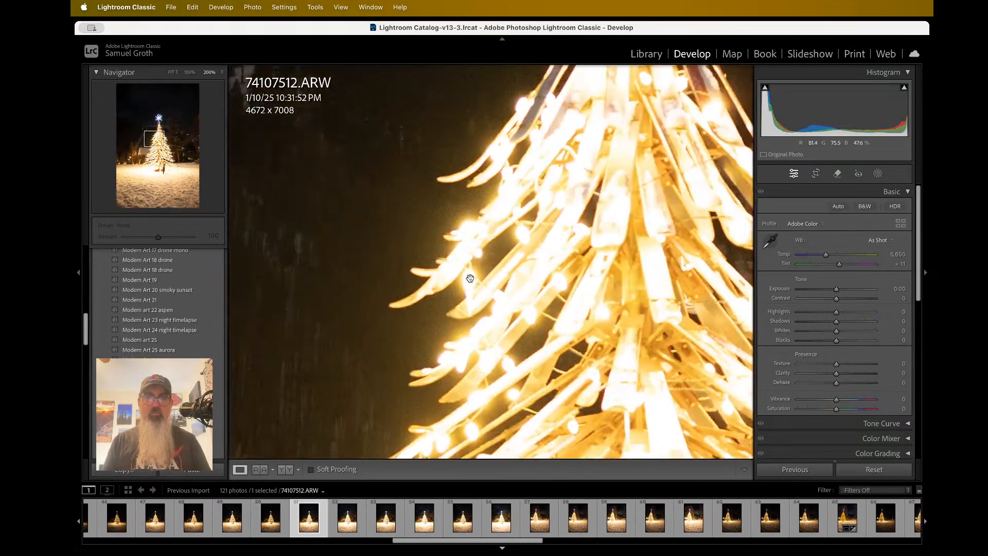
scroll(470, 278, "up", 4)
scroll(470, 279, "left", 3)
scroll(376, 263, "left", 1)
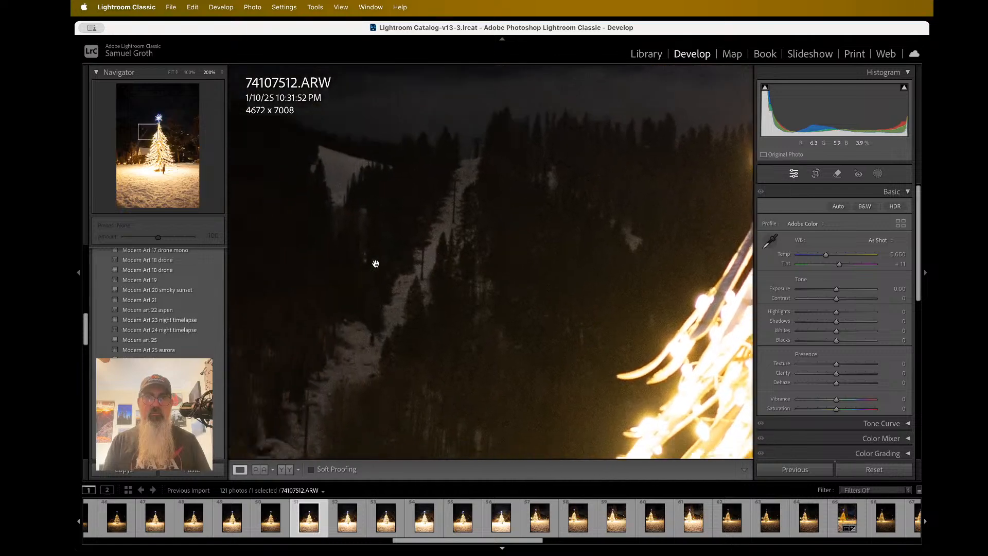
scroll(376, 264, "left", 2)
scroll(500, 225, "right", 8)
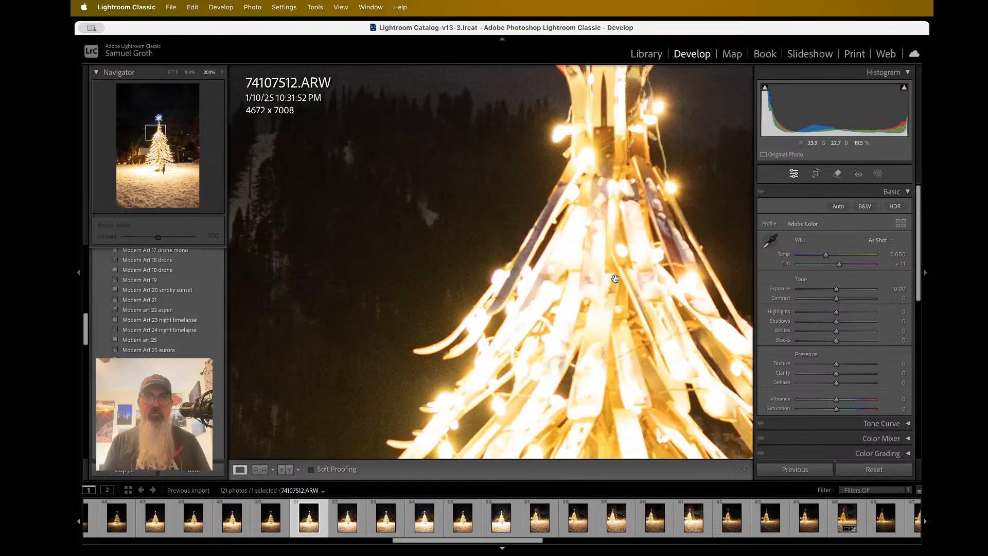
left_click(615, 280)
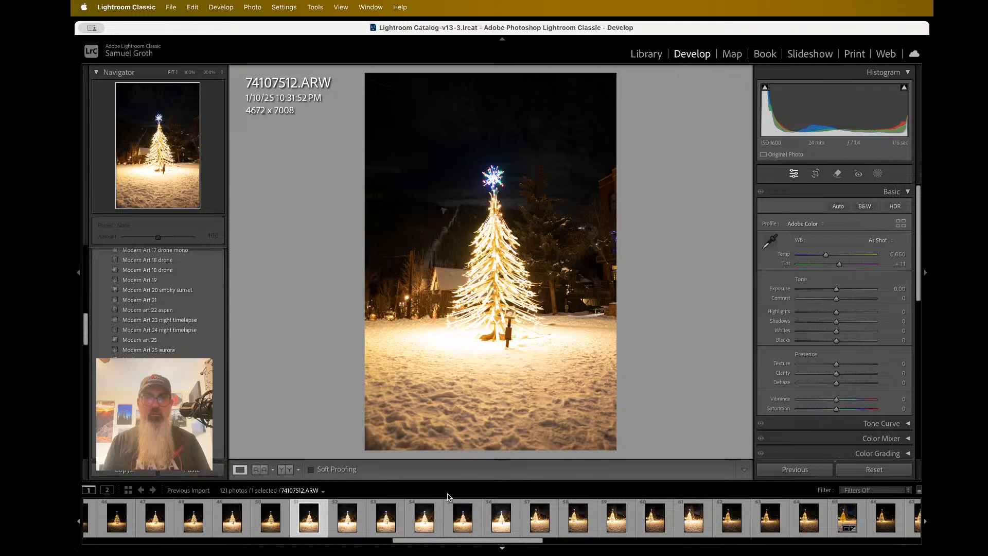
Compare the exposures that follow 74107512.ARW in the centered tree series.
key("Right")
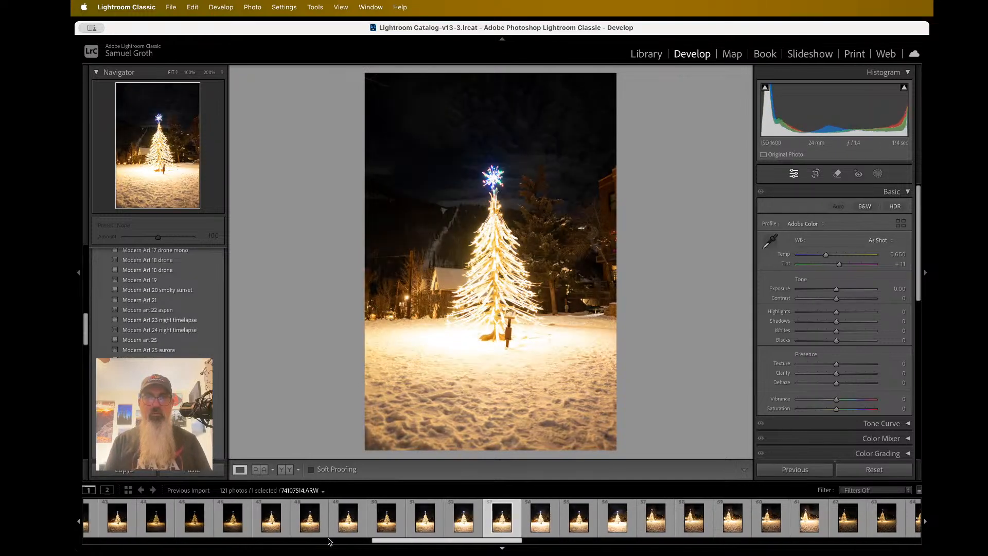
key("Right")
key("Right")
key("Right")
key("Right")
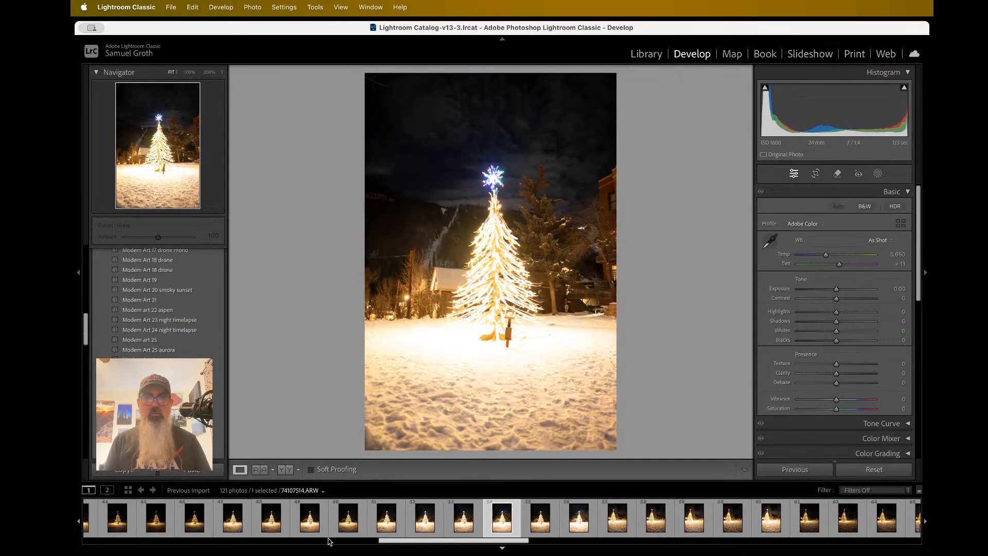
Browse back through the tree exposures to 74107499.ARW and compare how brightly tree, snow and sky are exposed.
key("Left")
key("Left")
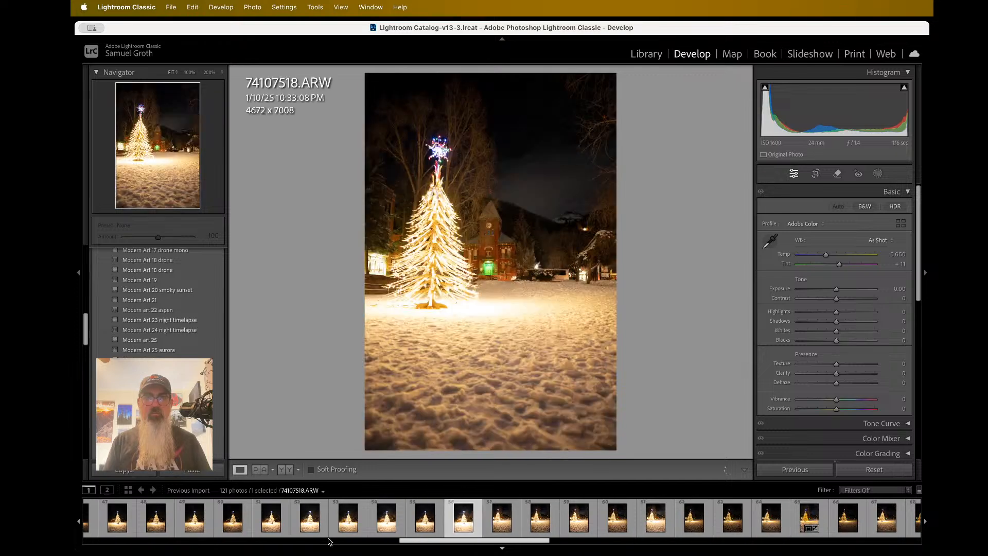
key("Left")
key("Left")
key("Left")
key("Left")
key("Left")
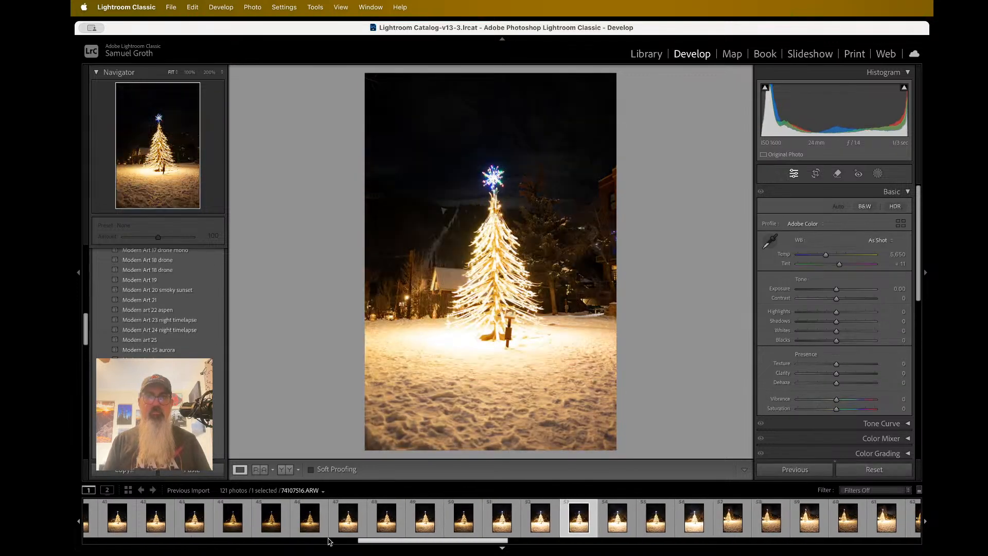
key("Left")
key("Left")
key("Left")
key("Left")
key("Left")
key("Left")
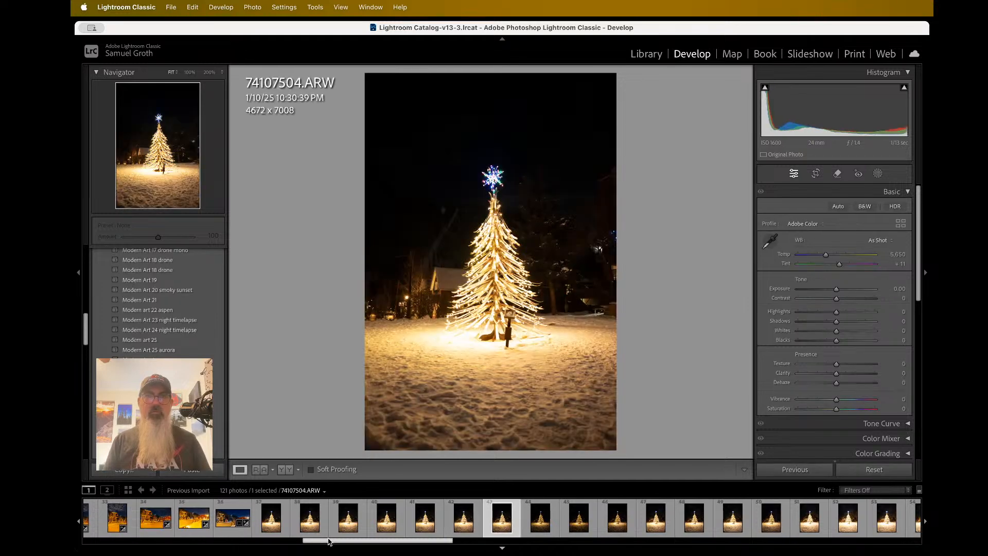
key("Left")
key("Left")
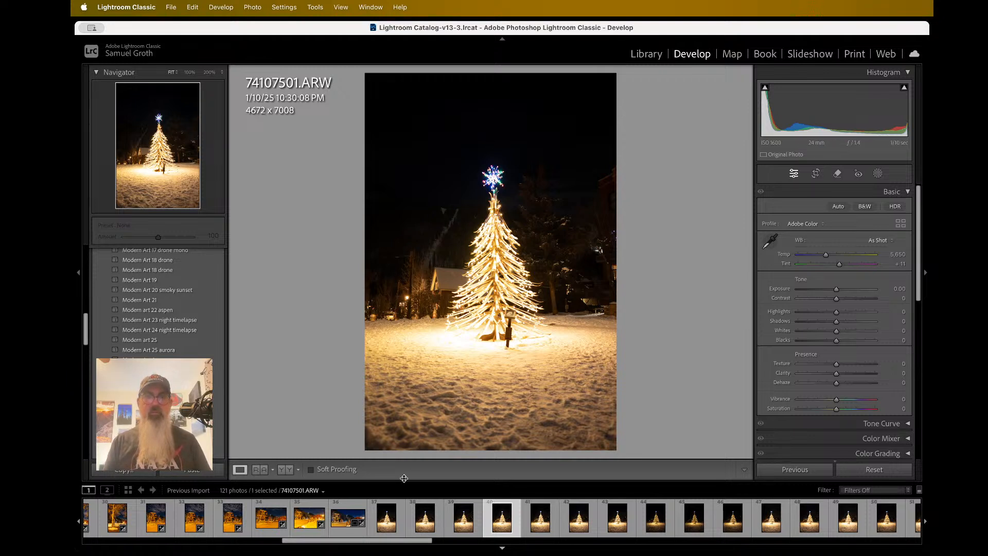
key("Left")
key("Left")
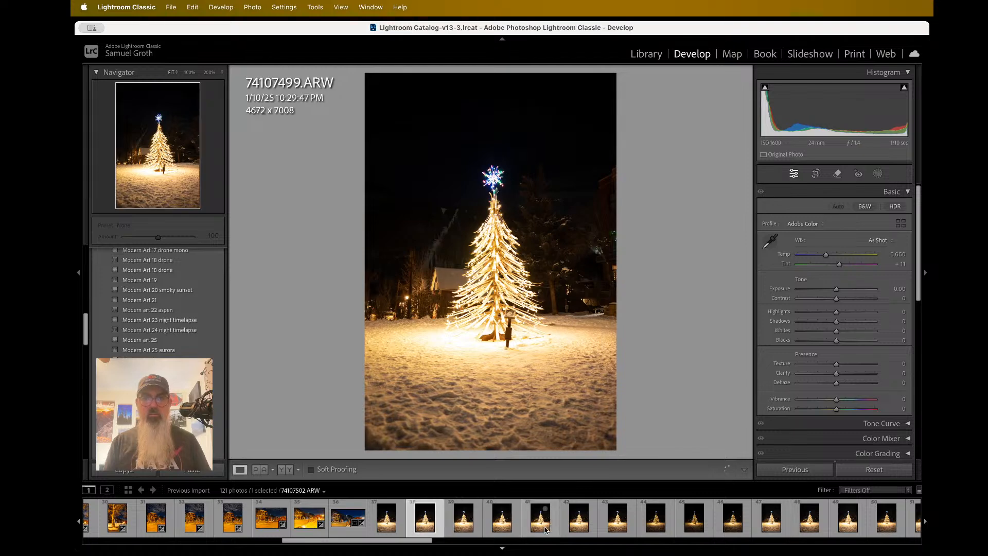
Merge the five bracketed tree photos 74107505.ARW to 74107509.ARW to HDR with Auto Align and no deghosting.
scroll(546, 530, "down", 1)
left_click(684, 532)
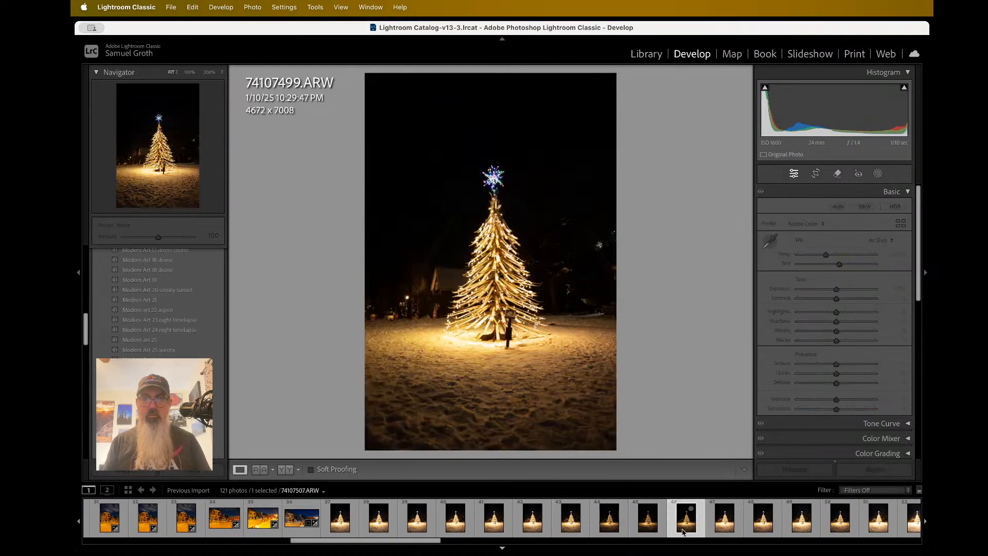
left_click(610, 527)
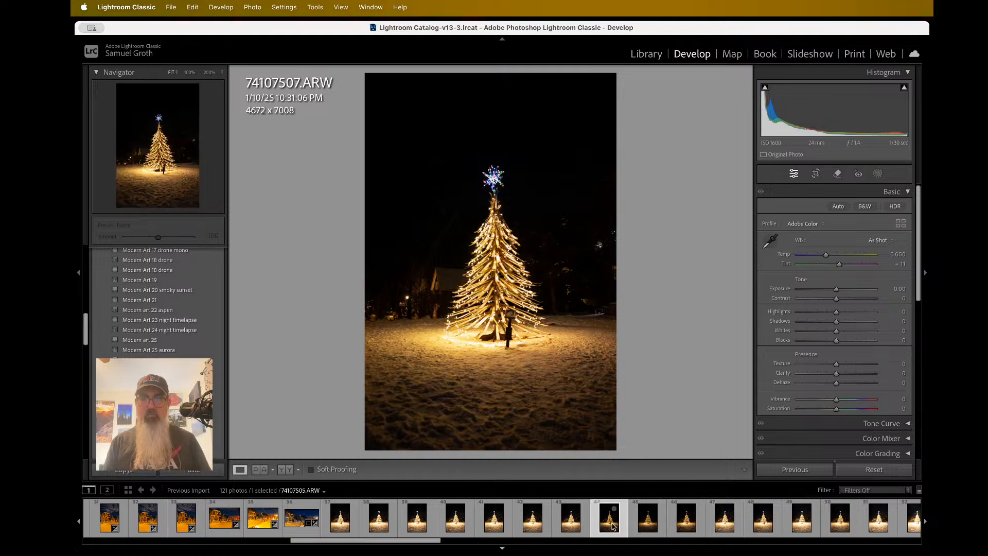
left_click(762, 532, "shift")
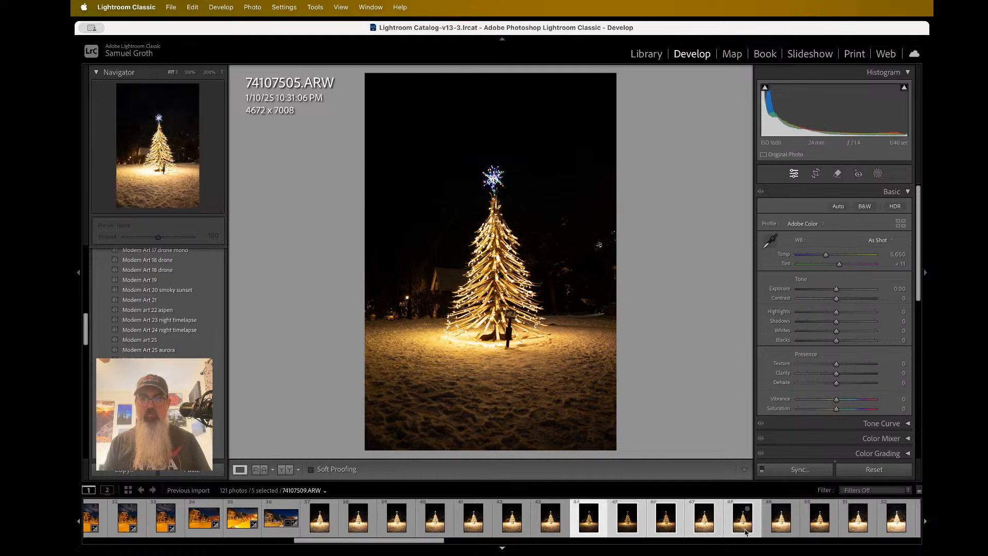
right_click(633, 533)
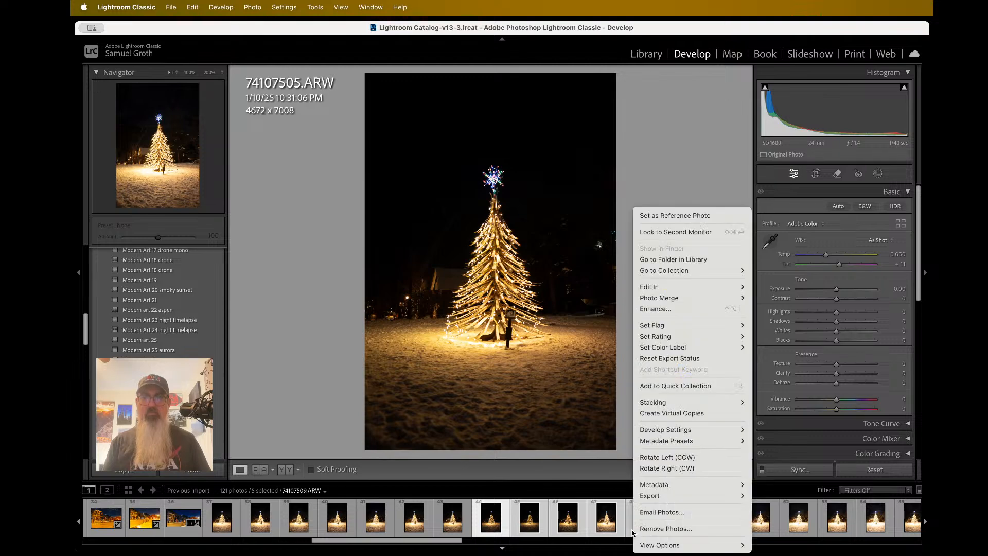
mouse_move(714, 302)
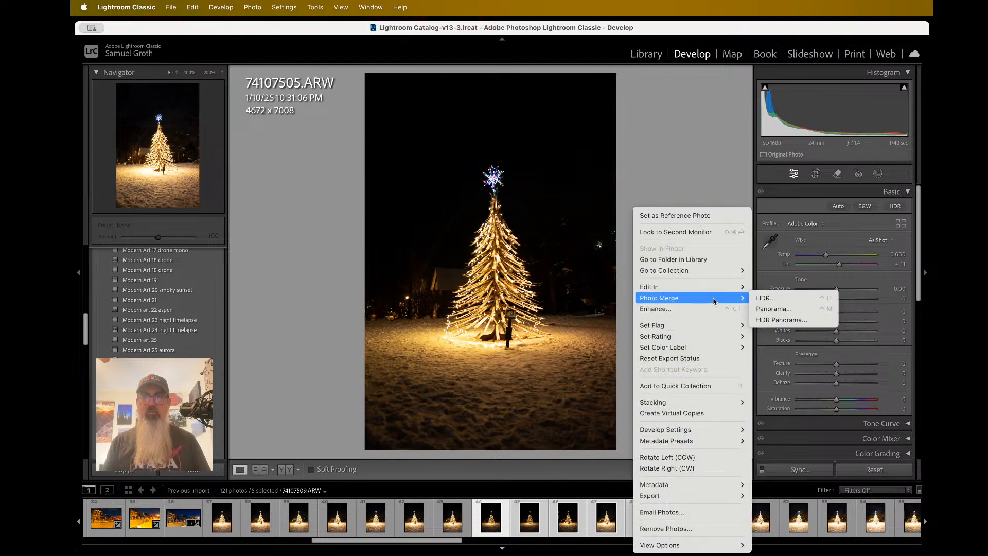
left_click(766, 298)
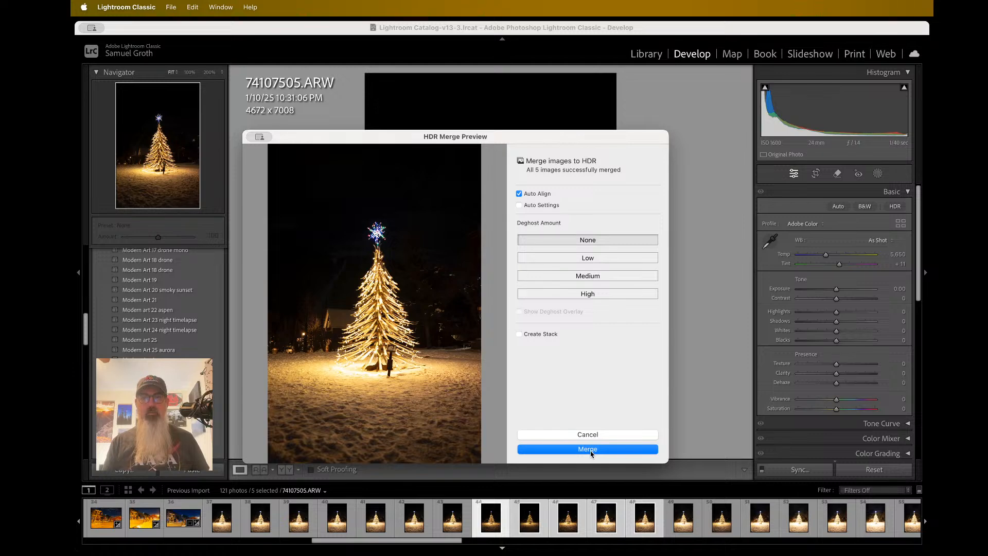
left_click(588, 449)
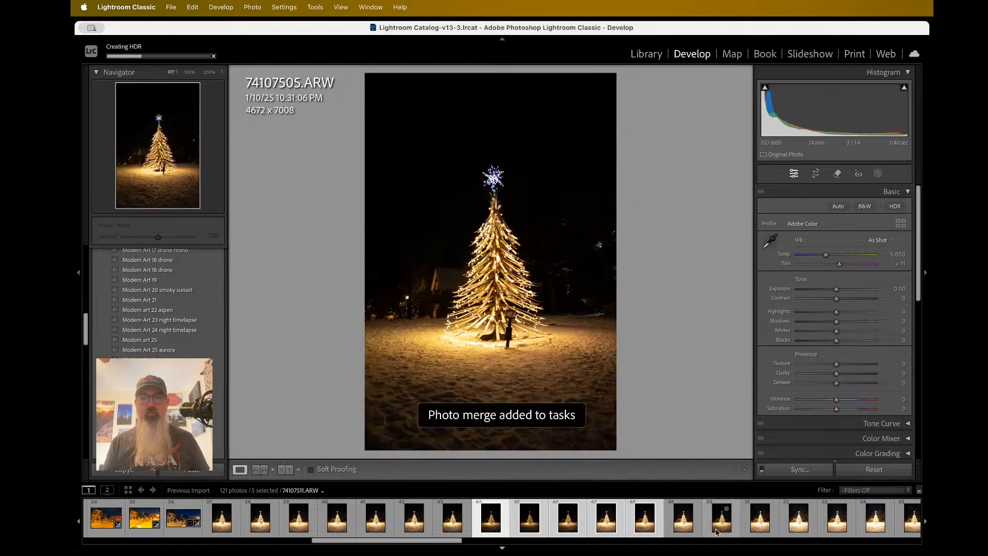
Copy the develop settings of 74107526-HDR.dng, leaving out crop, masking and lens blur.
scroll(716, 532, "down", 10)
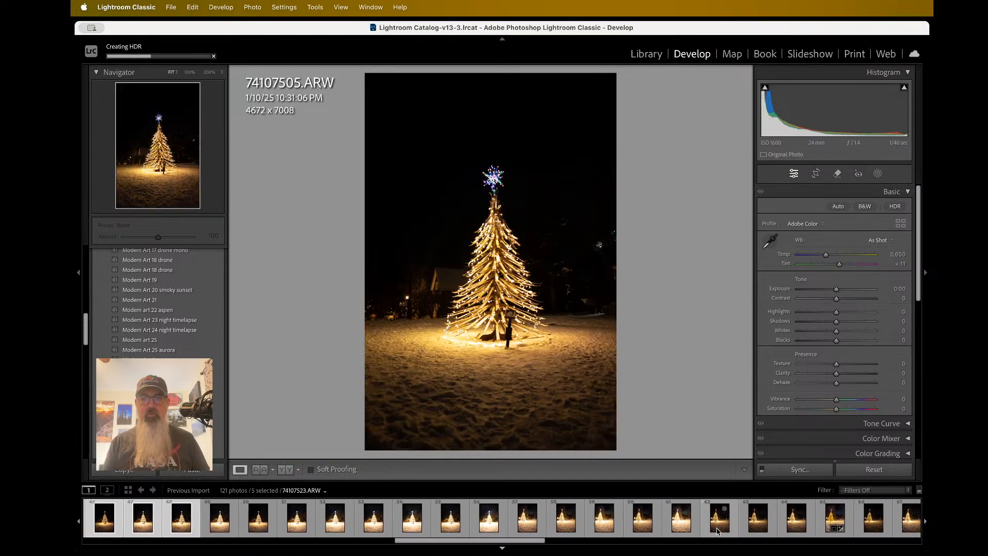
scroll(736, 528, "down", 2)
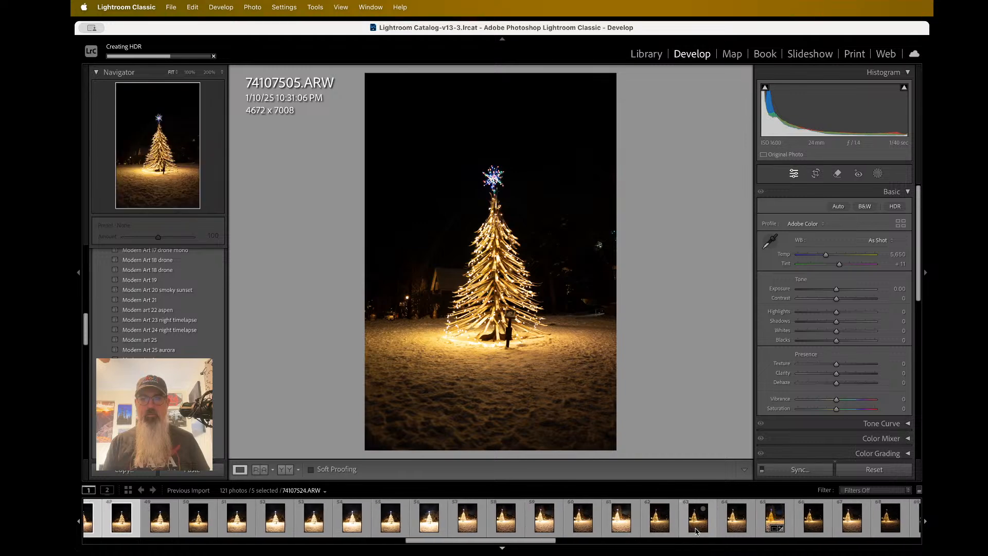
left_click(760, 522)
right_click(463, 322)
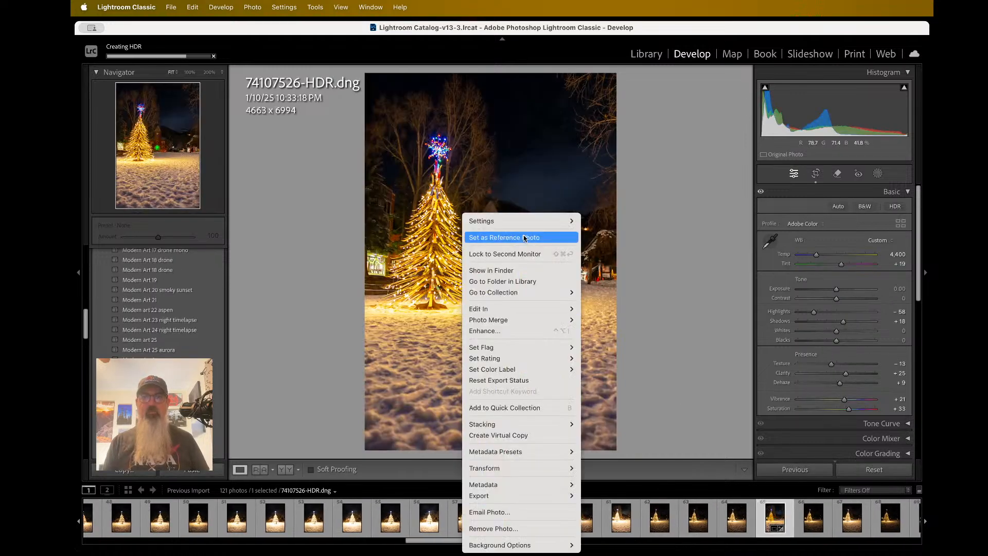
mouse_move(546, 221)
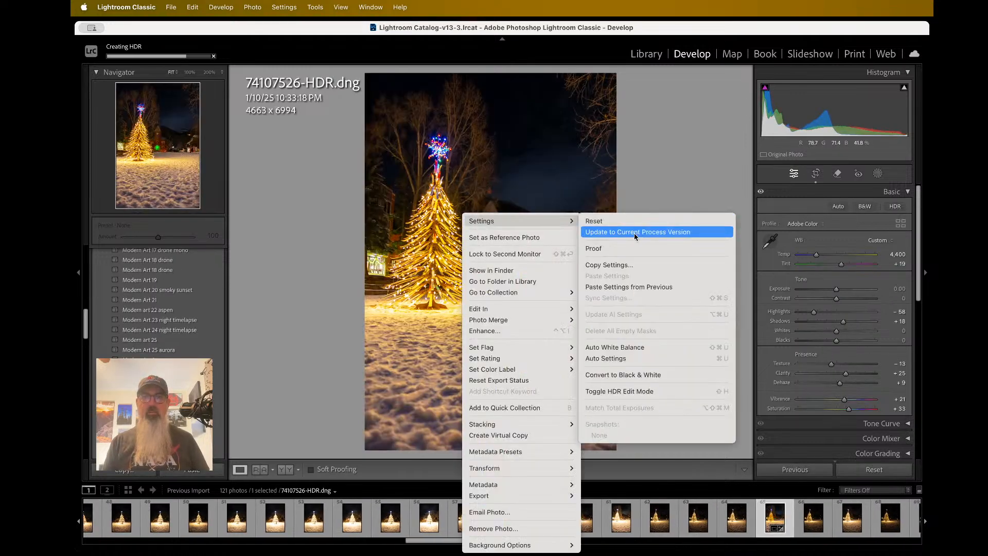
left_click(650, 268)
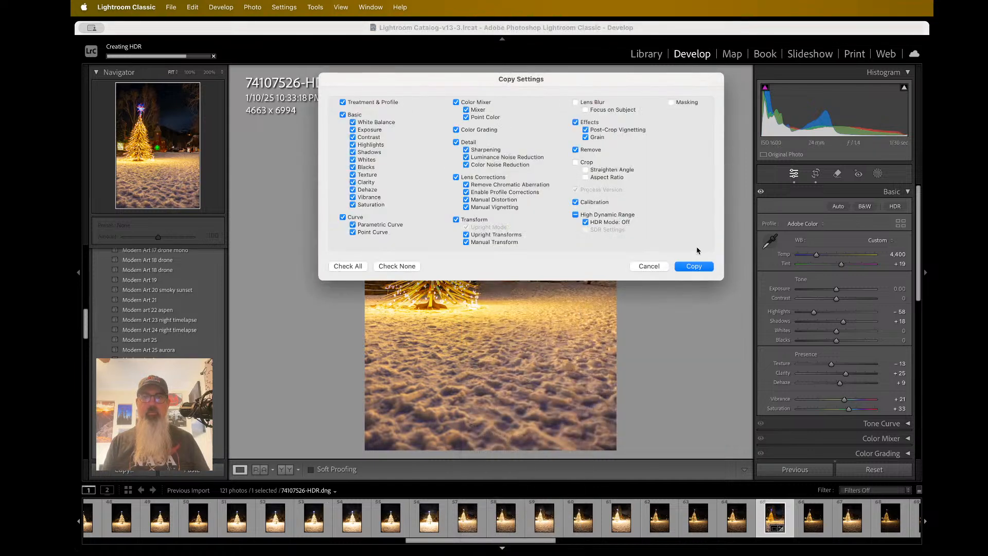
left_click(694, 266)
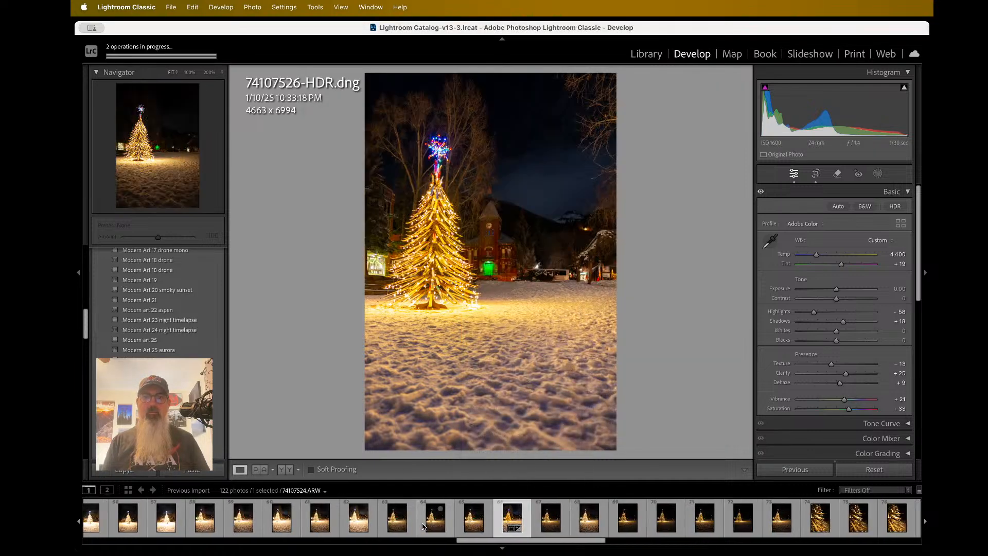
Paste the copied develop settings onto the merged photo 74107505-HDR.dng and check the result on the tree.
scroll(422, 526, "left", 4)
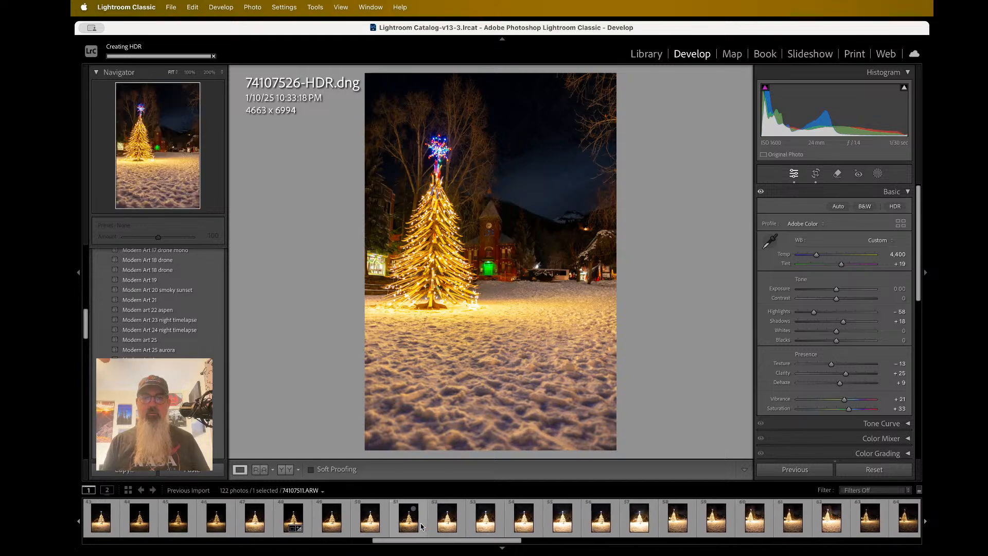
left_click(302, 517)
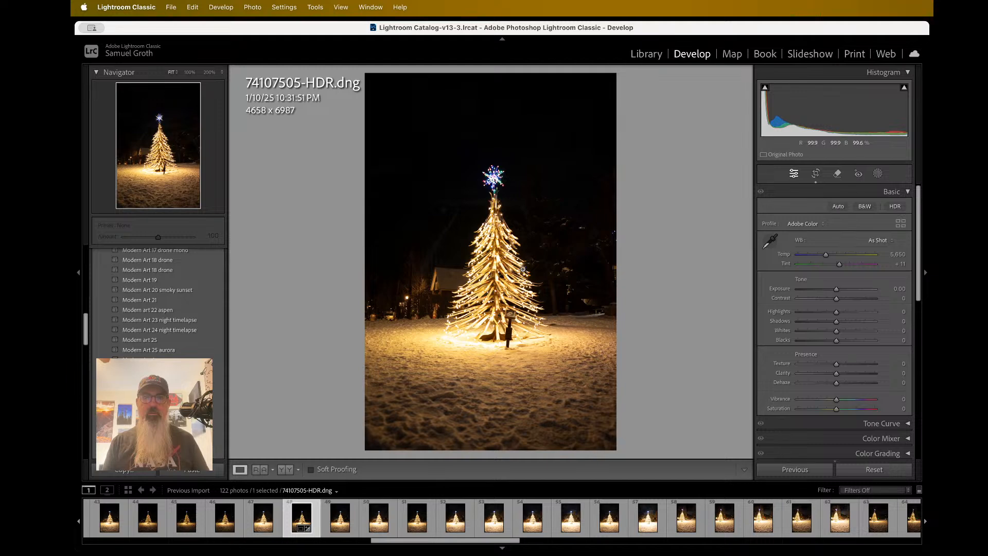
key("super+shift+v")
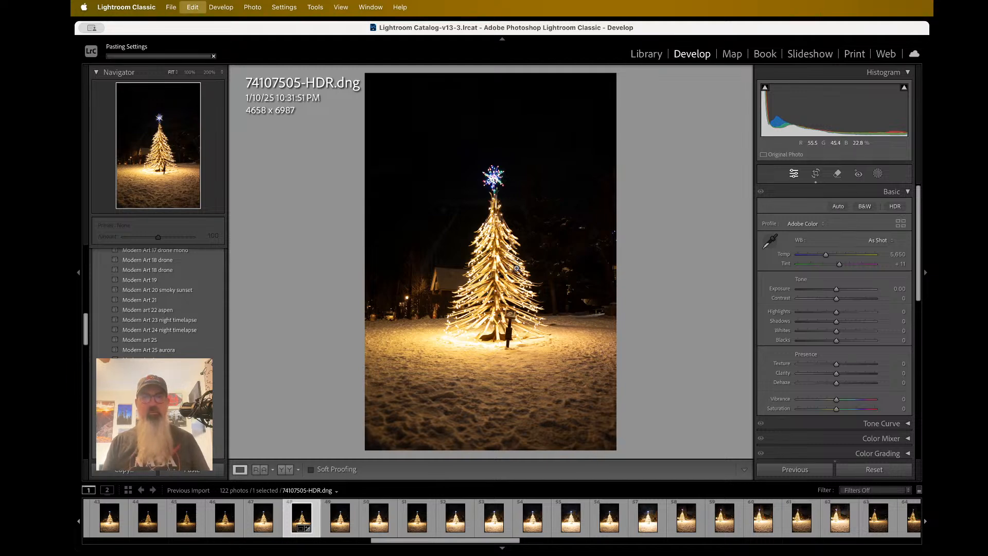
left_click(455, 229)
left_click(456, 229)
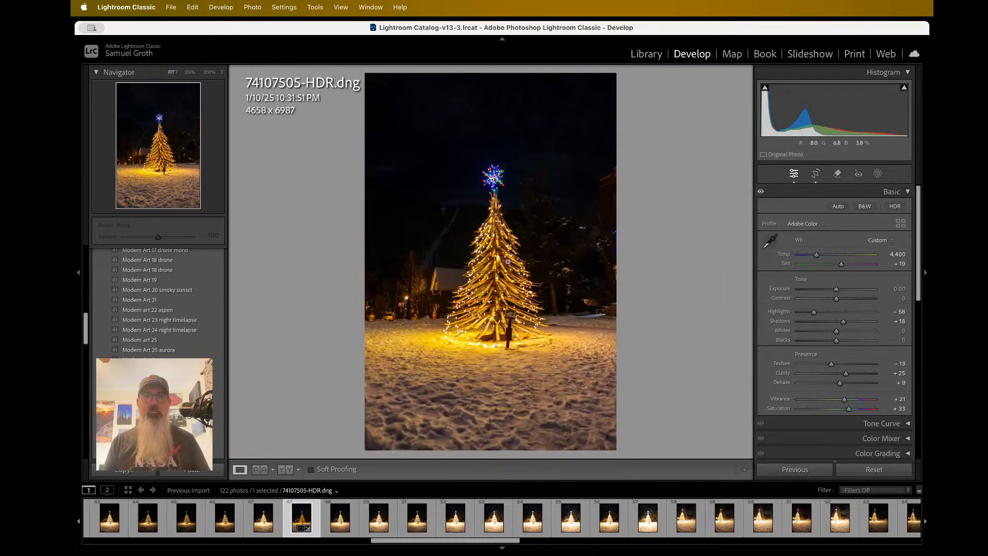
left_click(508, 262)
left_click(508, 261)
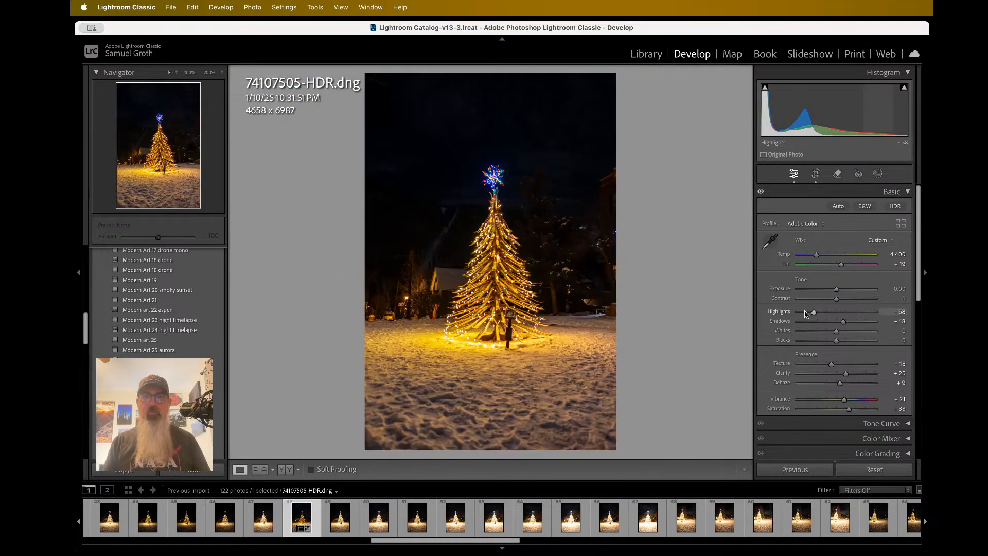
Set Highlights to −18 and inspect the light strings and snow at the tree's base at 200%.
left_click_drag(815, 315, 832, 316)
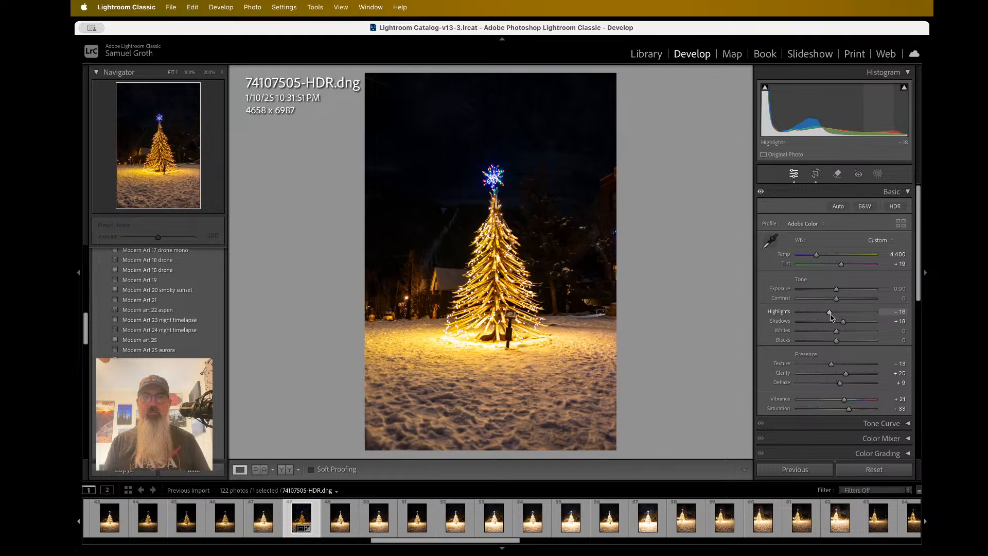
left_click(487, 352)
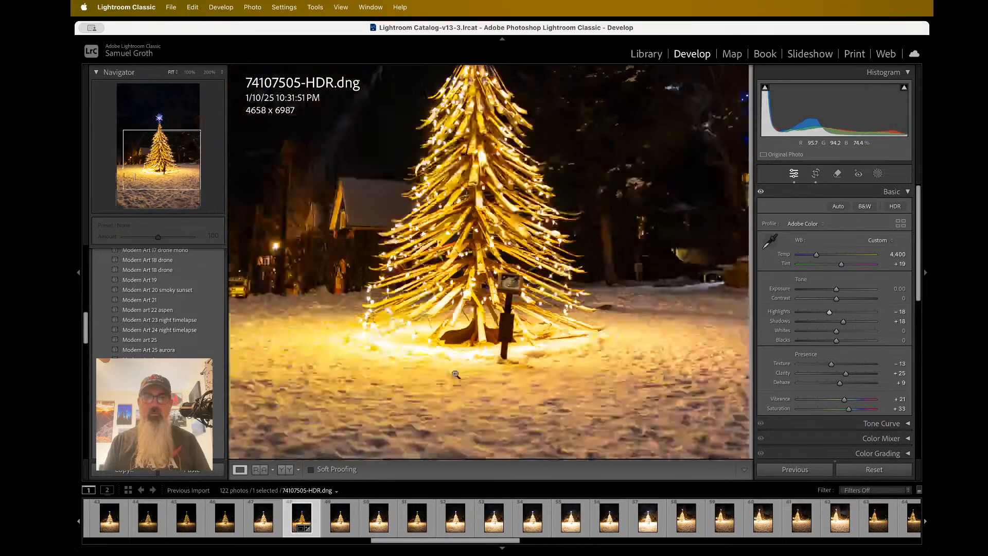
left_click(456, 374)
left_click(482, 361)
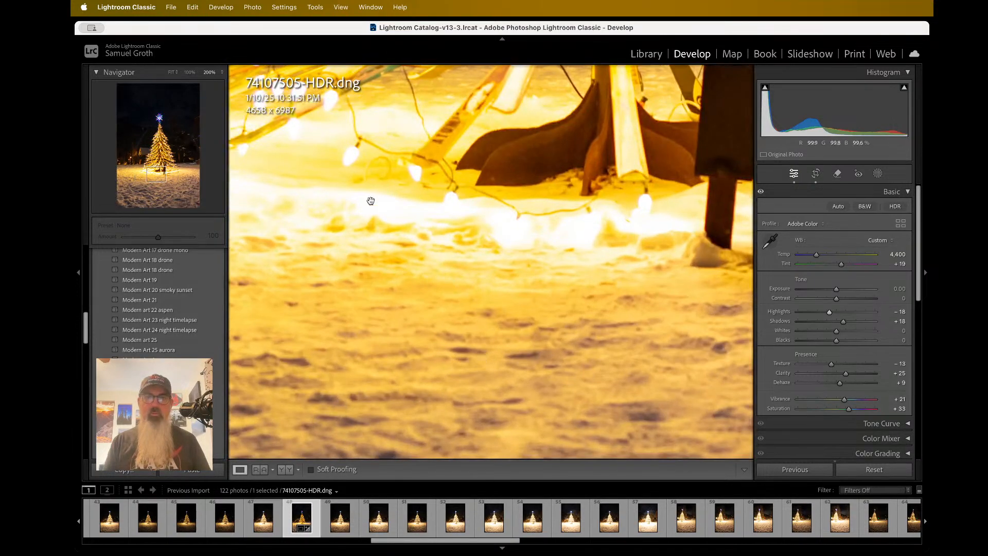
scroll(332, 155, "up", 4)
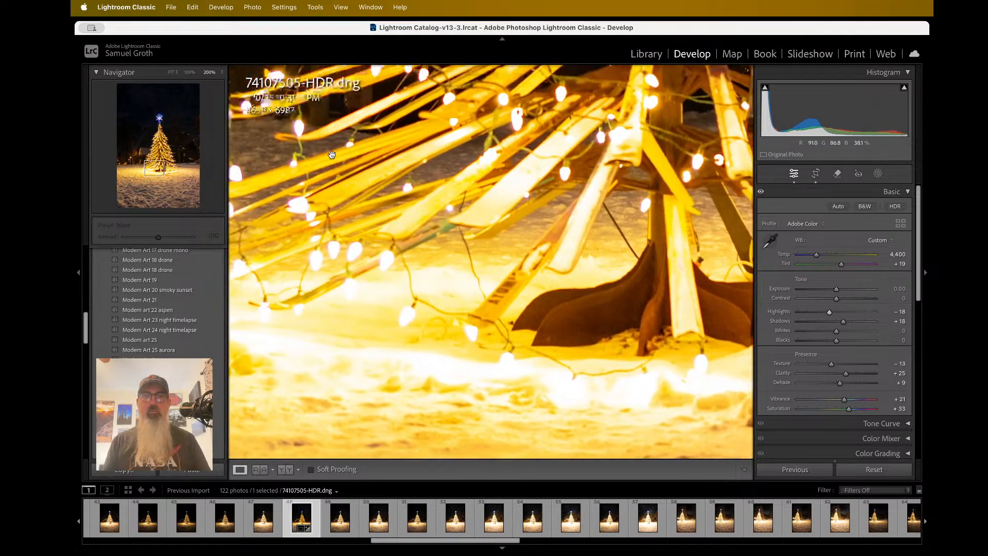
scroll(332, 155, "left", 4)
scroll(332, 155, "left", 2)
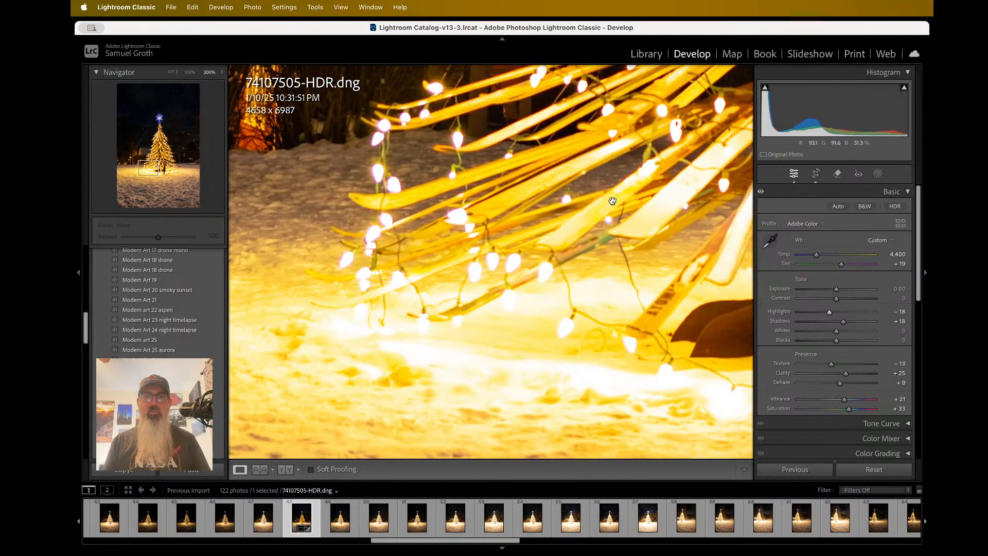
left_click(542, 322)
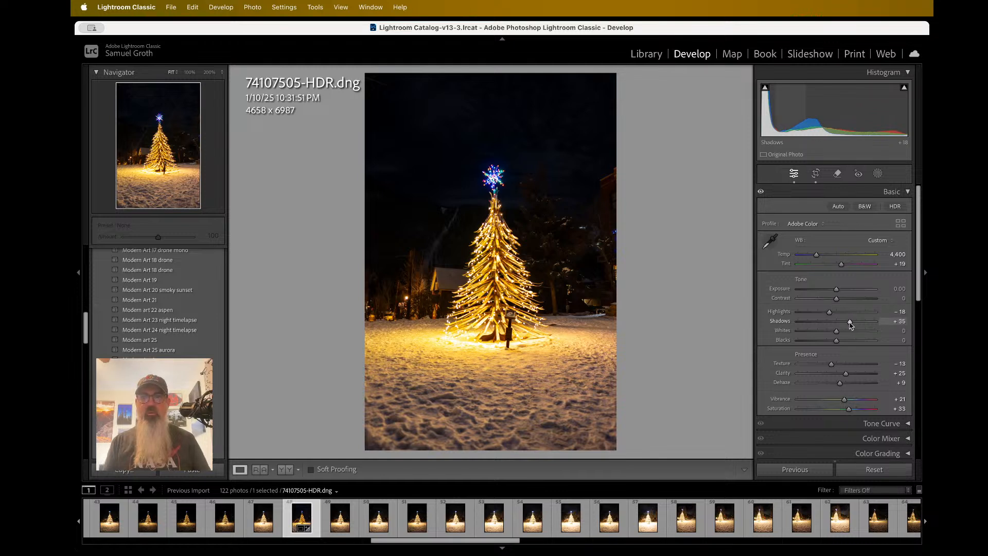
Set Shadows to +53 and check the dark ski slope and the night sky up close.
left_click_drag(851, 324, 861, 326)
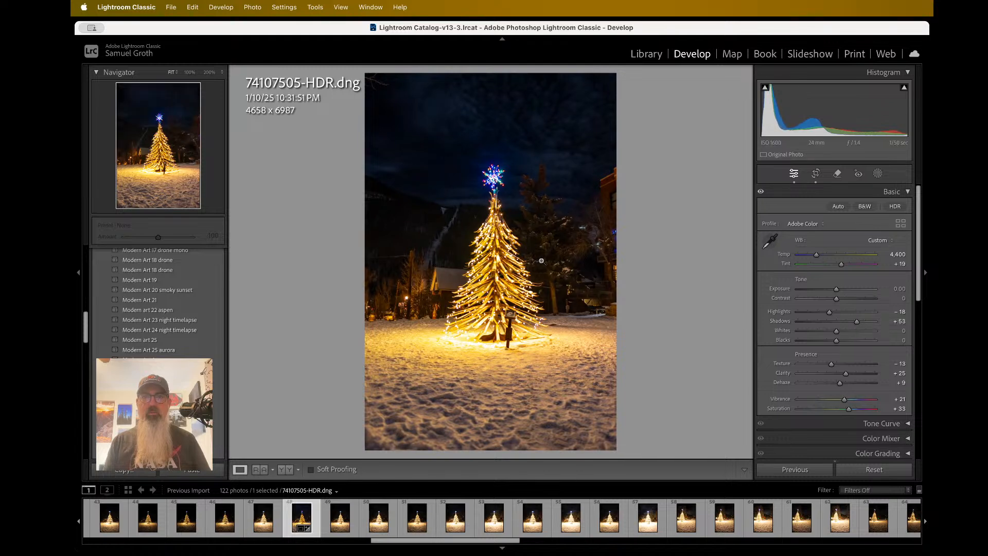
left_click(445, 227)
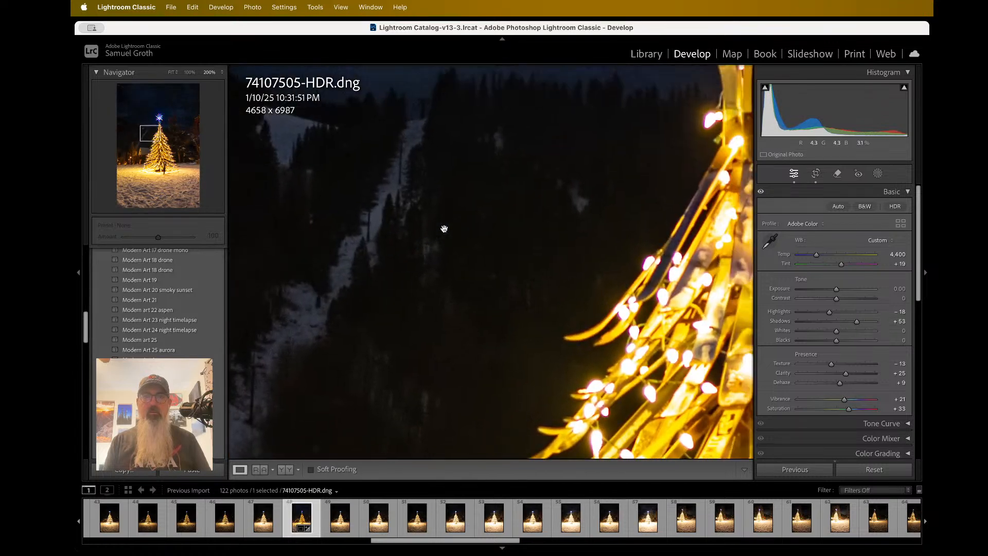
left_click(426, 162)
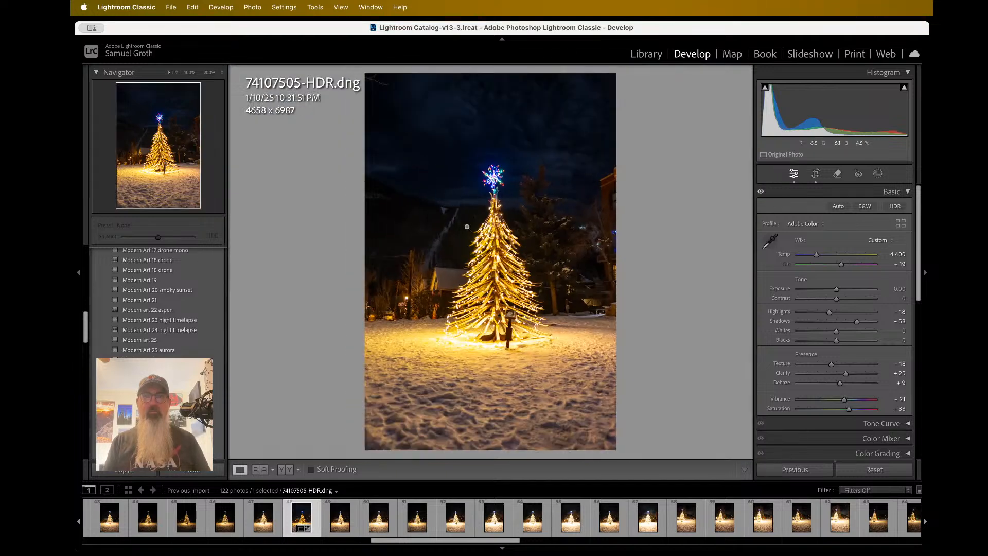
left_click(476, 105)
left_click(476, 105)
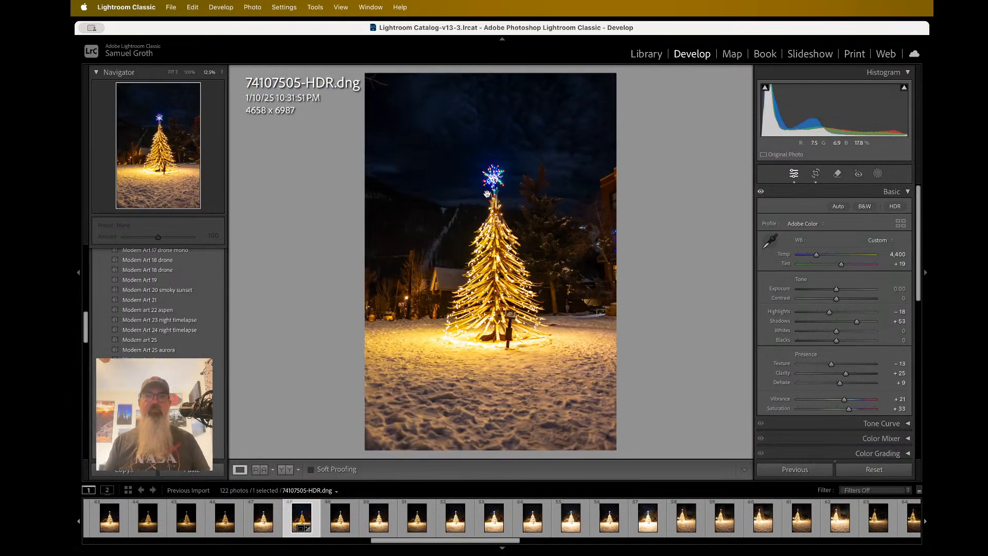
Set Highlights to 0 for the merged tree photo.
key("super+minus")
left_click(489, 193)
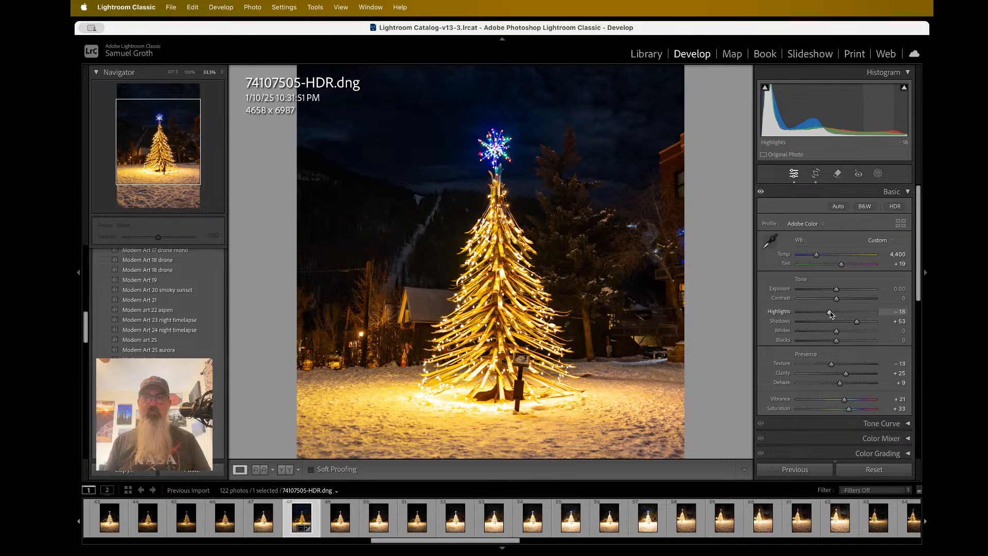
left_click_drag(830, 312, 837, 313)
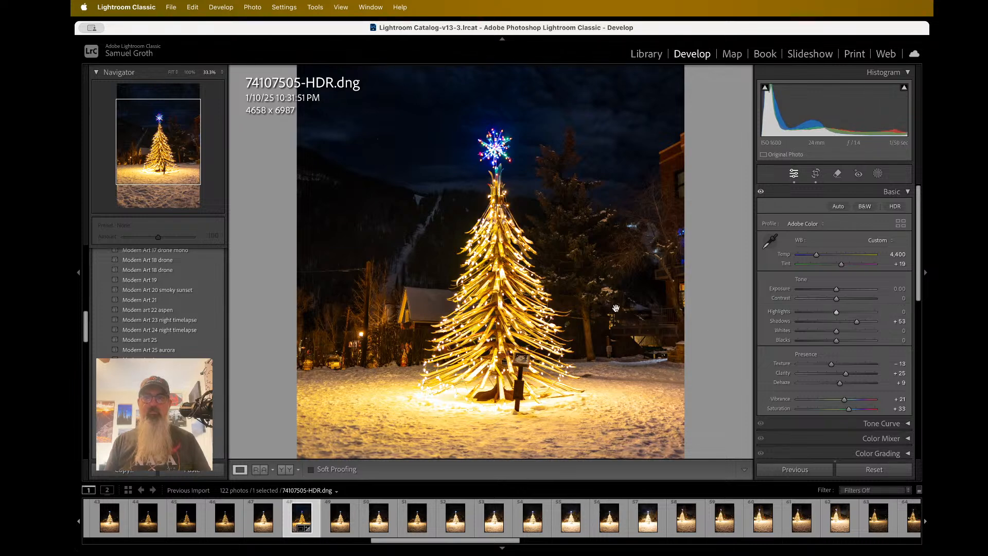
Set Shadows to +60 for the merged tree photo and check it at several magnifications.
left_click(559, 258)
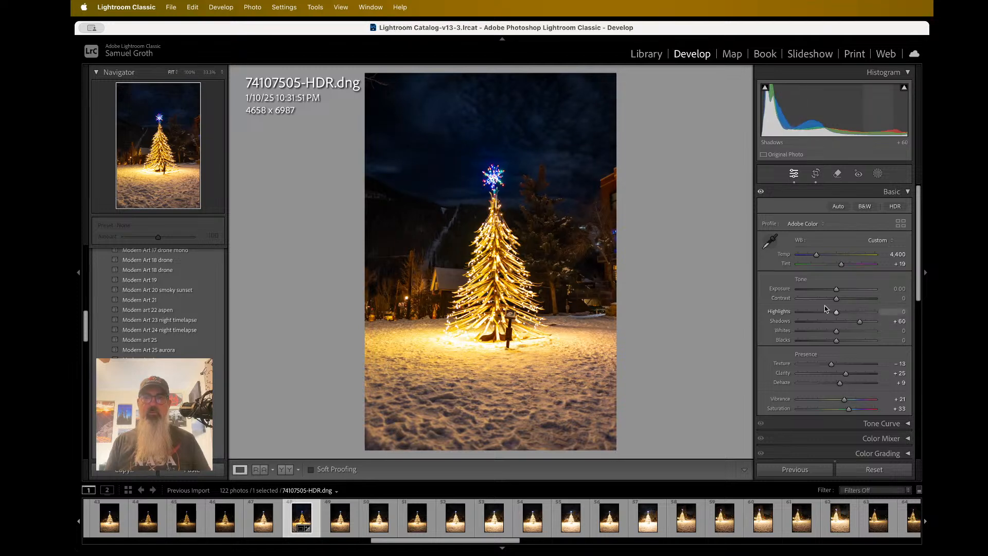
key("super+minus")
key("super+minus")
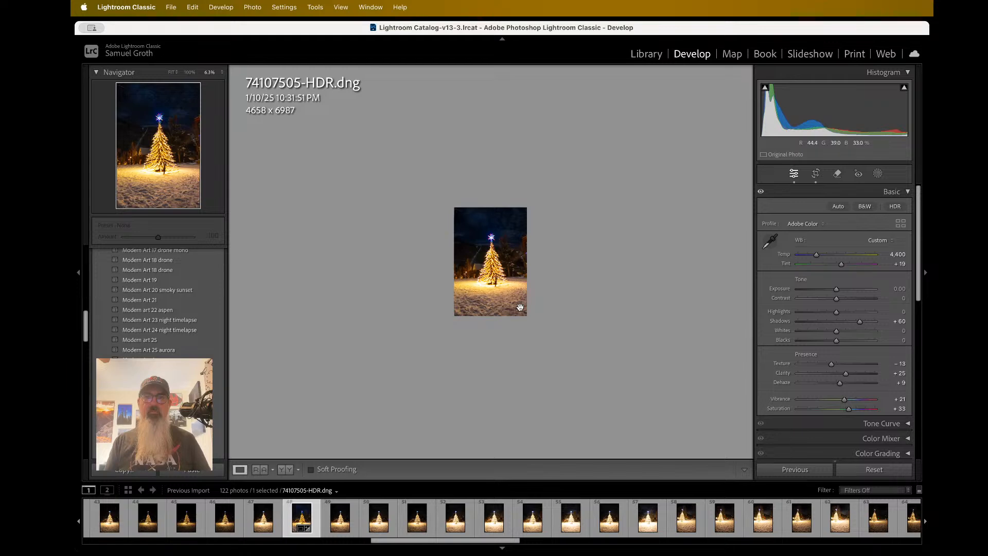
key("super+equal")
key("super+equal")
key("super+equal")
key("super+equal")
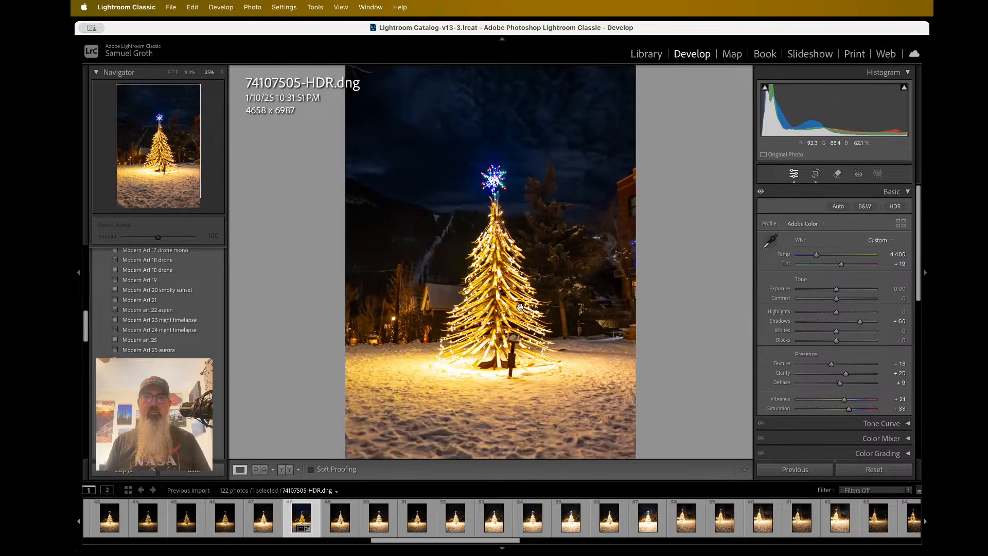
key("super+minus")
key("super+equal")
key("super+equal")
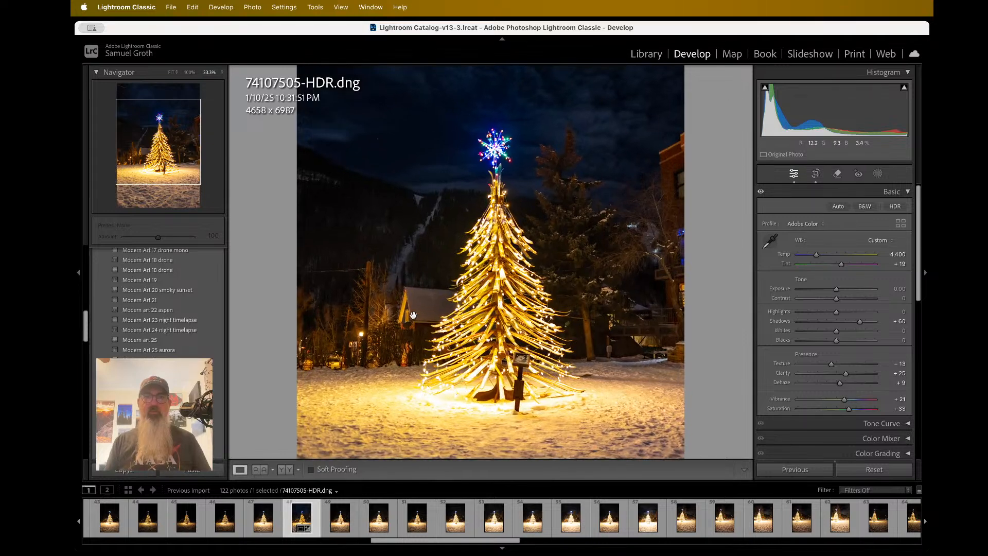
Export the merged photo 74107505-HDR.dng with the previous export settings.
left_click(393, 233)
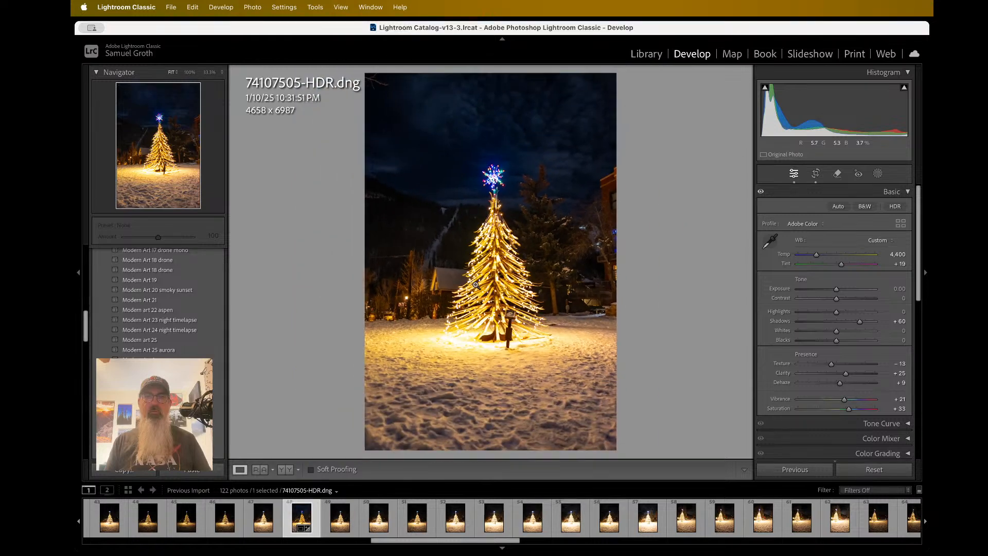
right_click(476, 286)
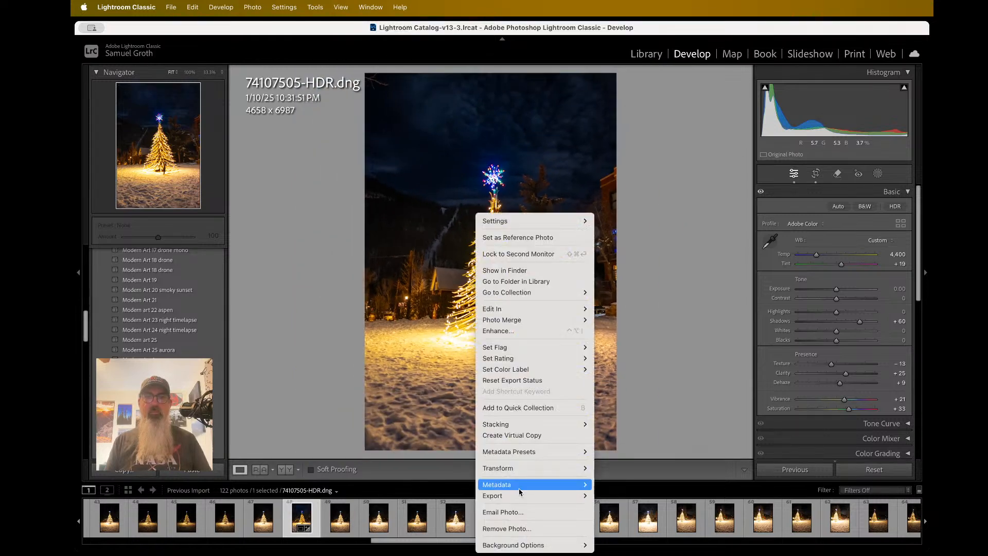
mouse_move(580, 500)
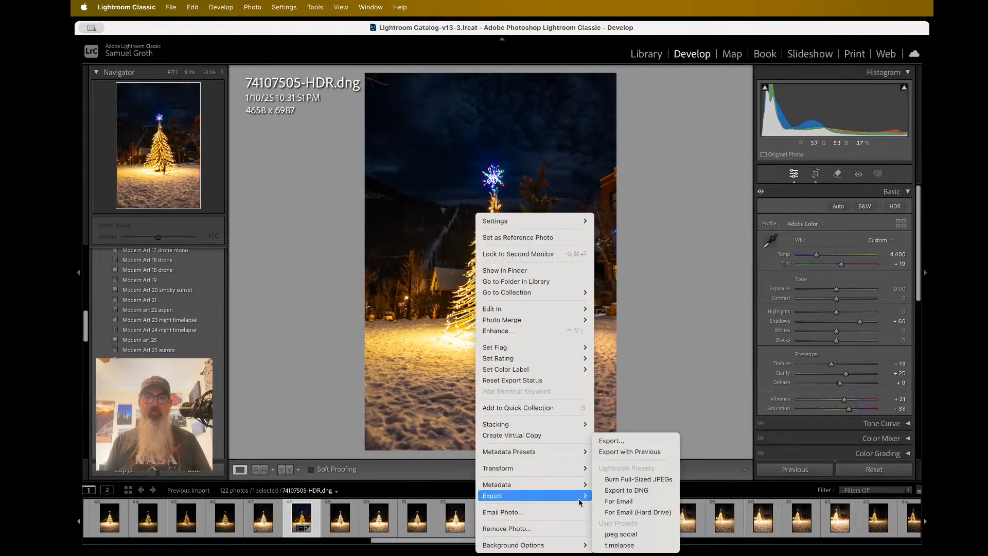
left_click(638, 452)
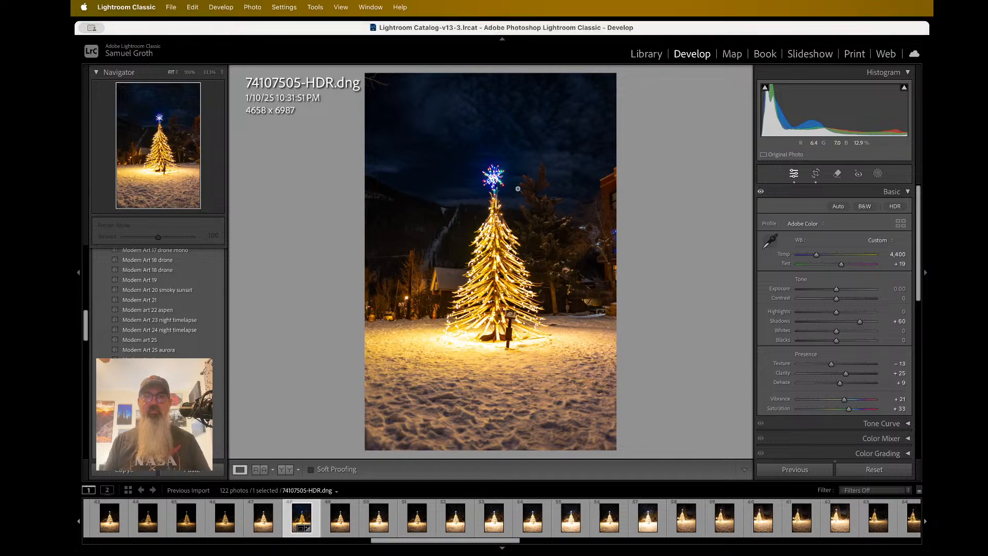
Examine the merged tree photo closer and look through the following tree shots for the next set.
left_click(498, 259)
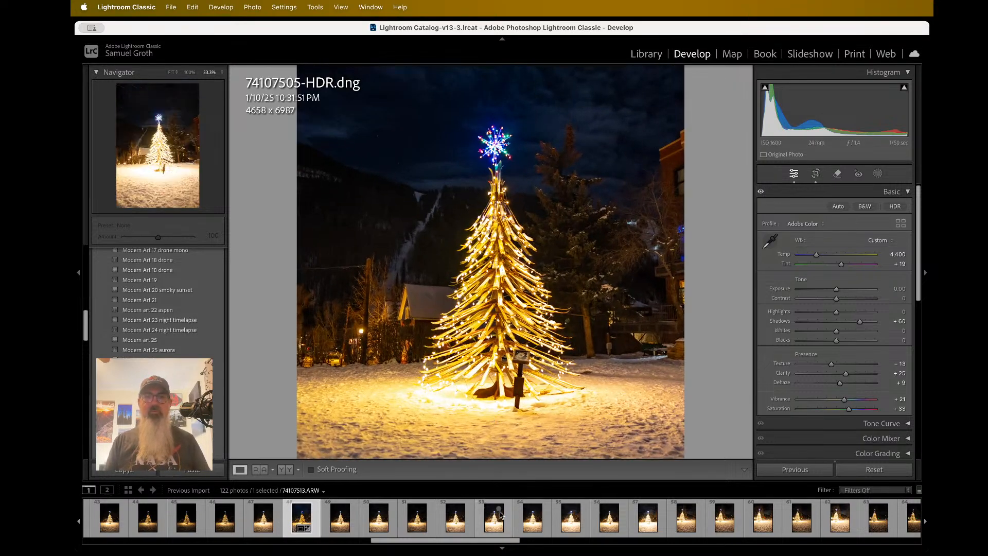
scroll(505, 515, "right", 5)
scroll(504, 514, "right", 2)
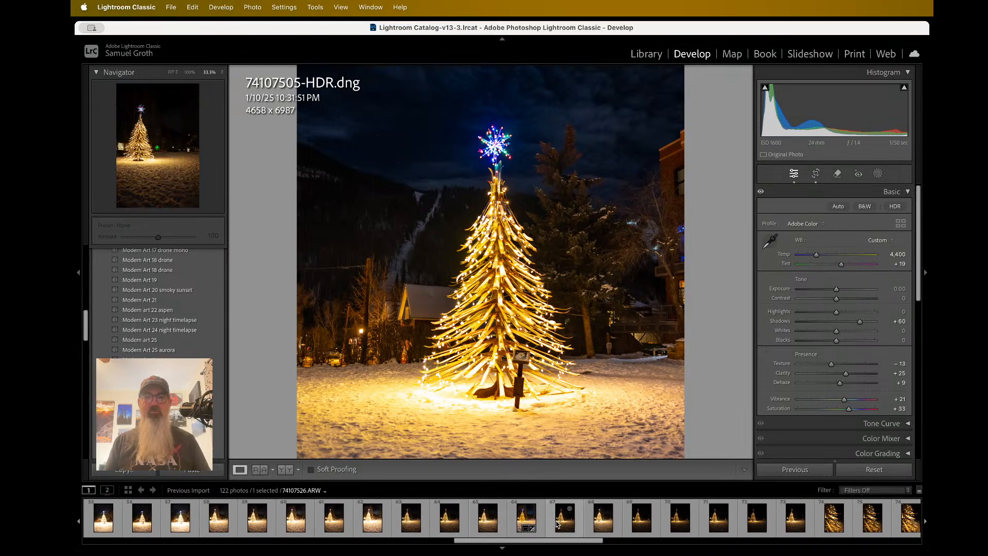
scroll(530, 517, "right", 3)
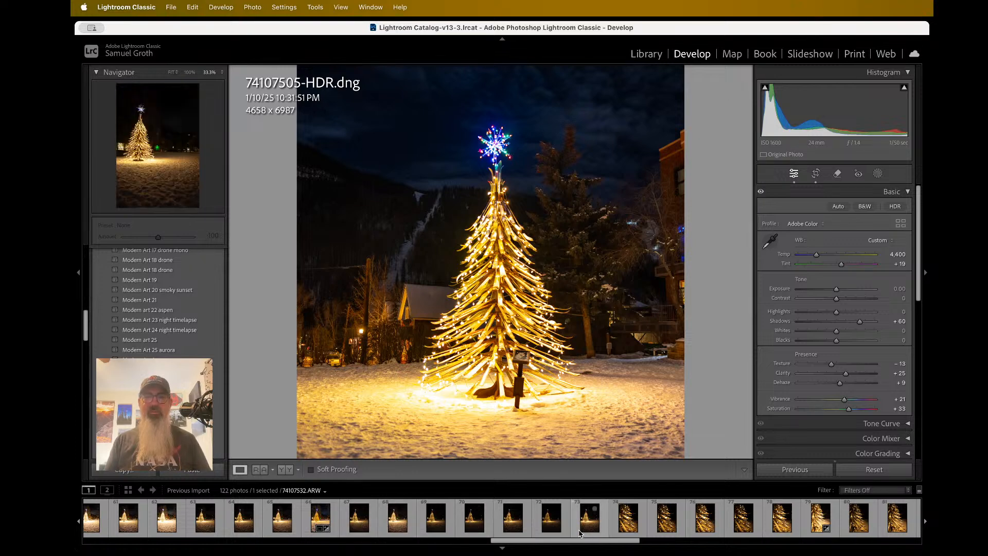
left_click(525, 396)
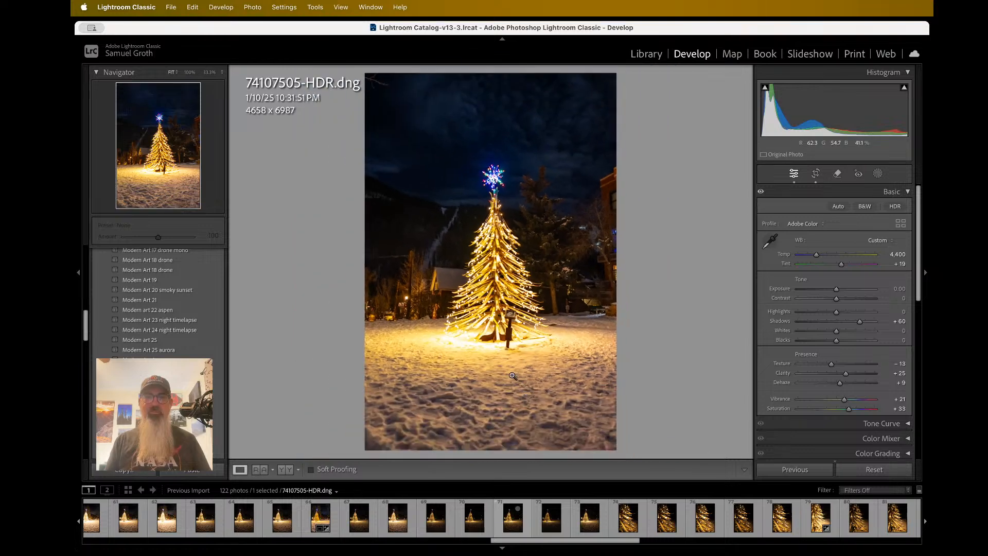
left_click(513, 376)
left_click_drag(512, 374, 489, 443)
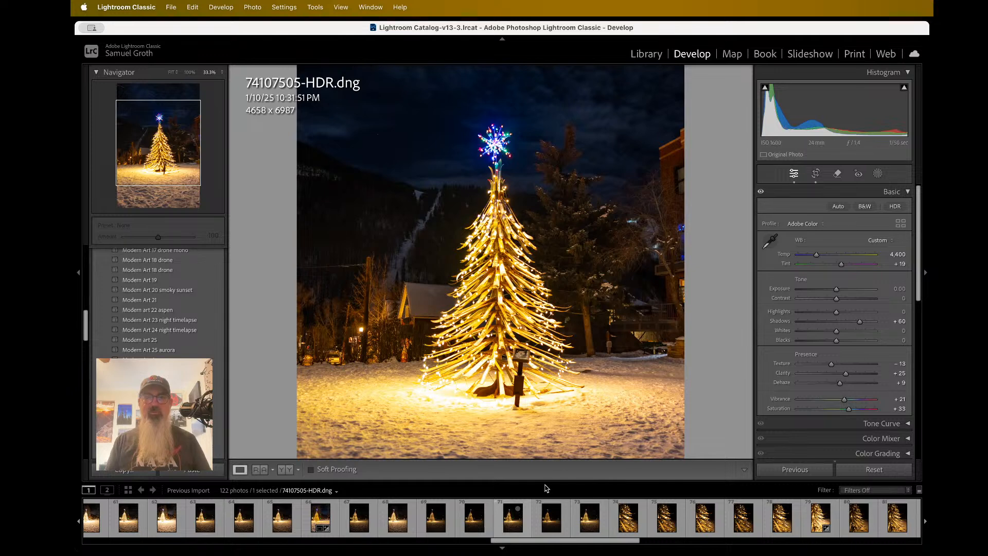
Browse the remaining tree photos from 74107532.ARW through the street tree shots to the final photo, 74107581.ARW.
left_click(591, 517)
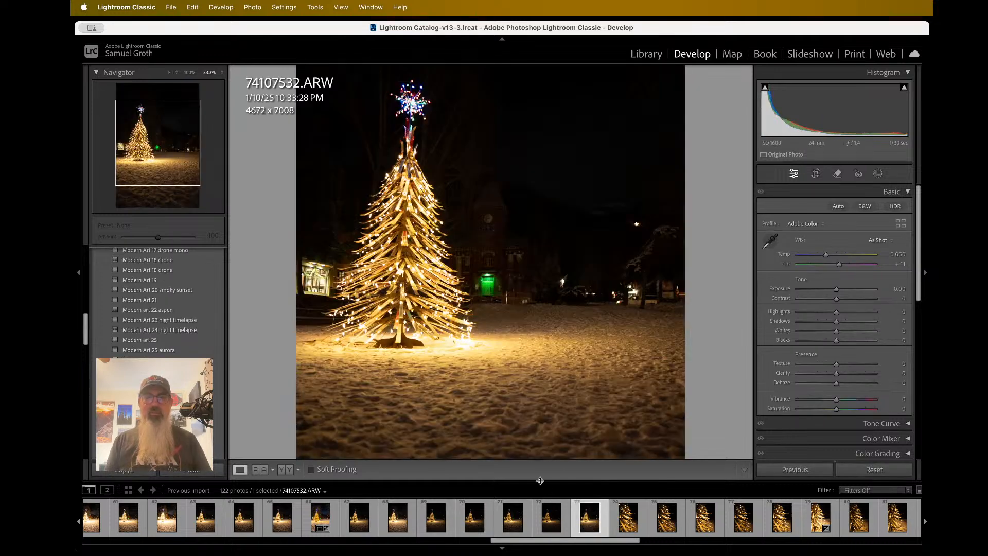
left_click(629, 529)
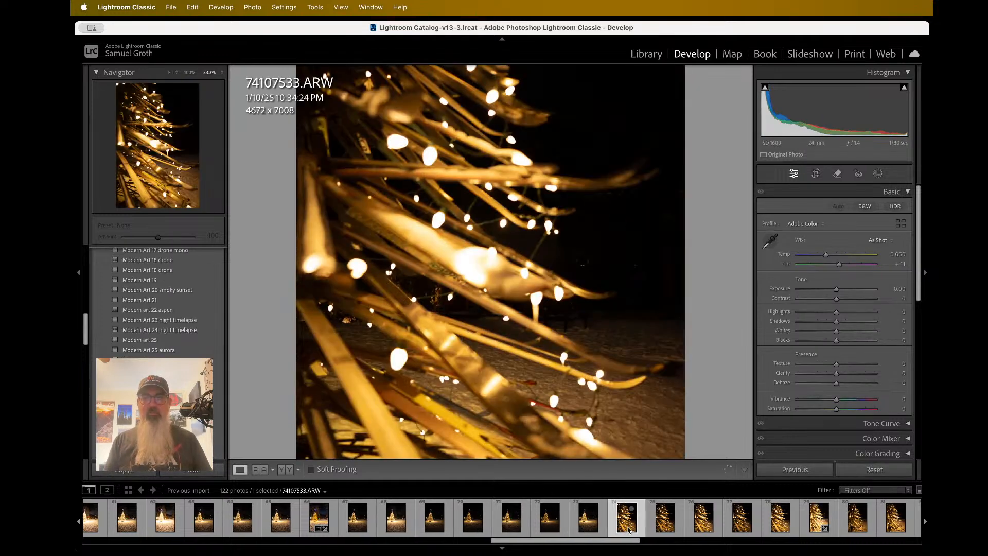
scroll(629, 529, "down", 10)
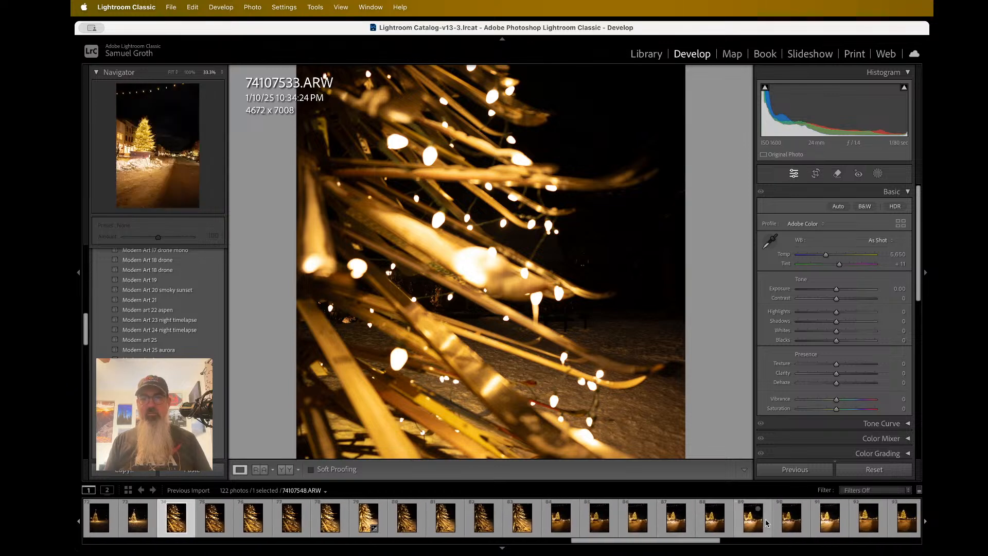
left_click(561, 520)
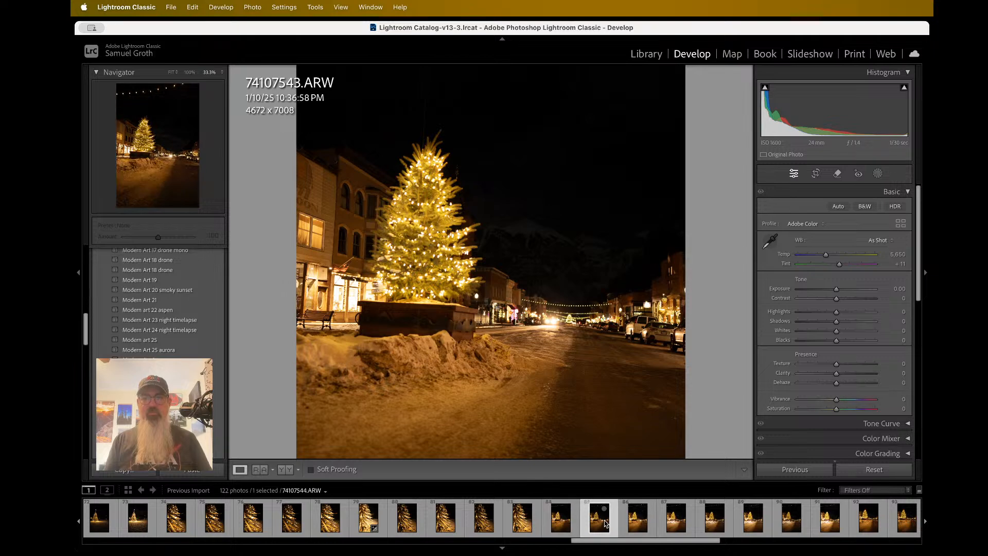
left_click(669, 525)
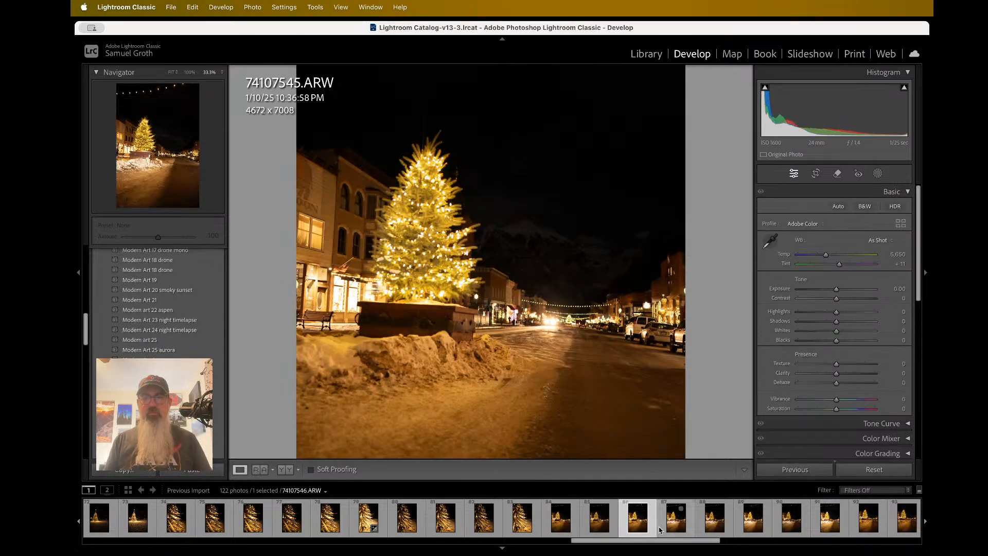
scroll(723, 533, "right", 10)
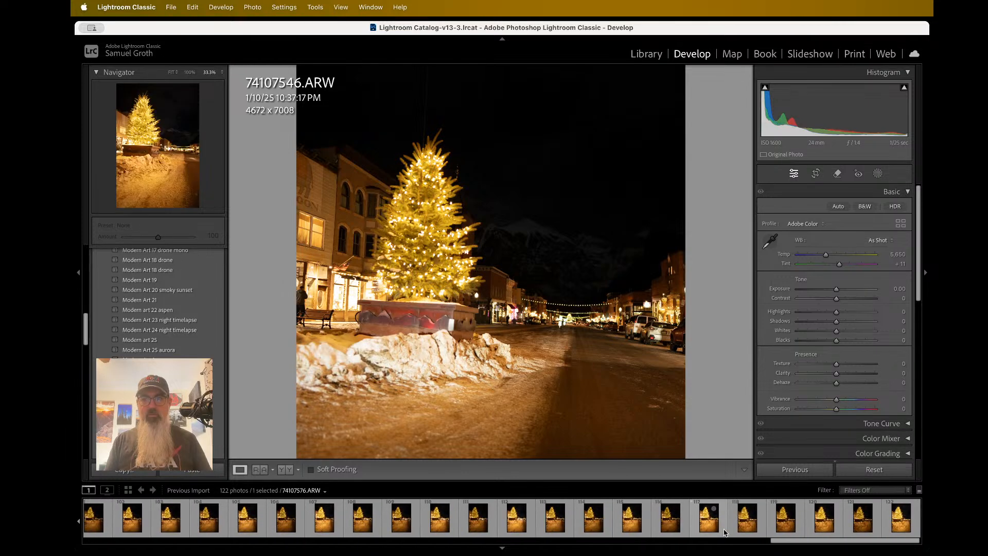
left_click(901, 517)
Inspect the light strings on the street tree and the dark mountain behind it in 74107581.ARW.
left_click(577, 312)
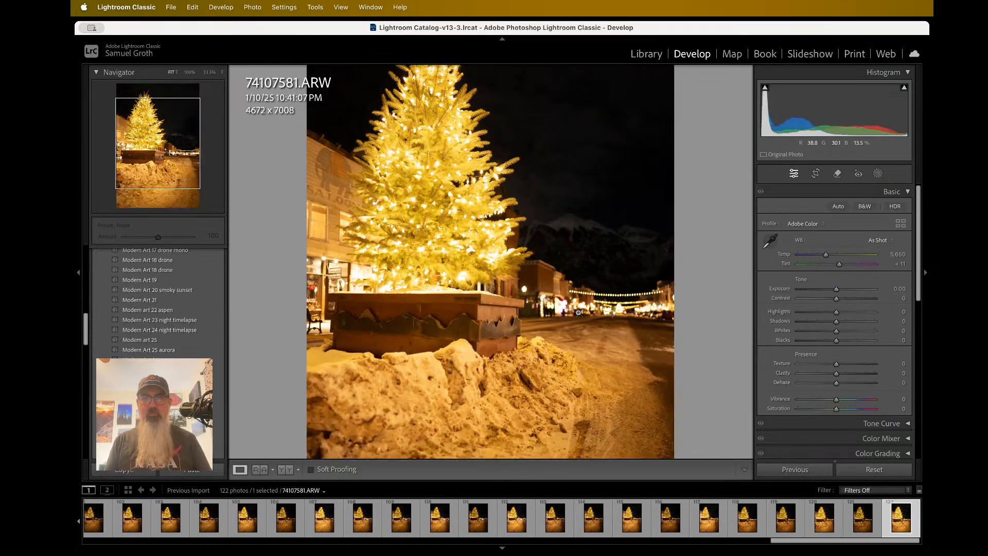
left_click(465, 195)
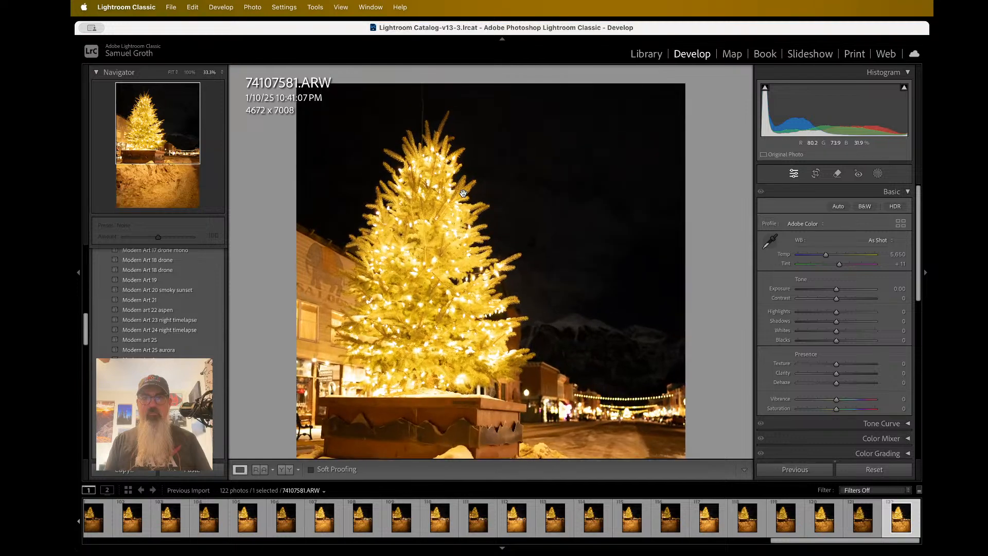
left_click(412, 238)
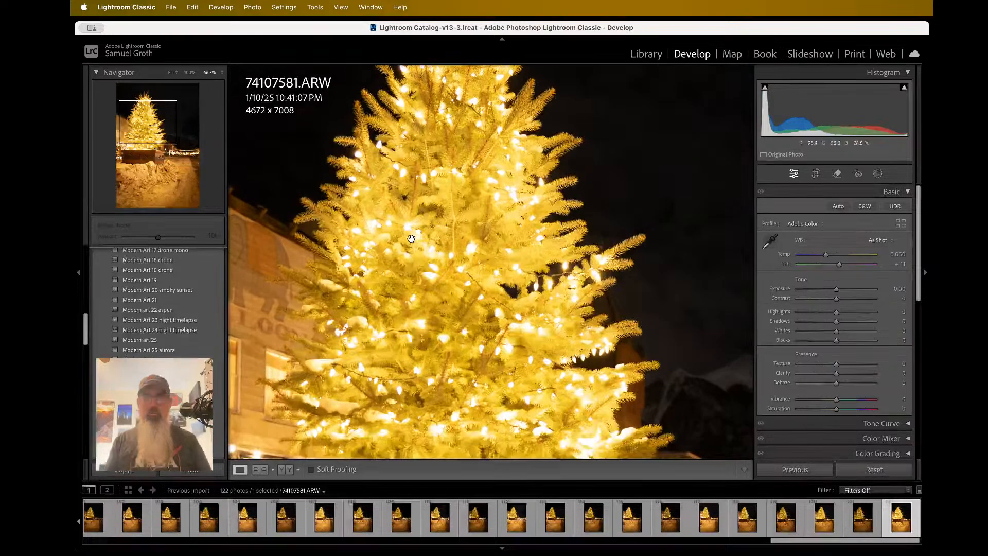
left_click(551, 235)
left_click(552, 235)
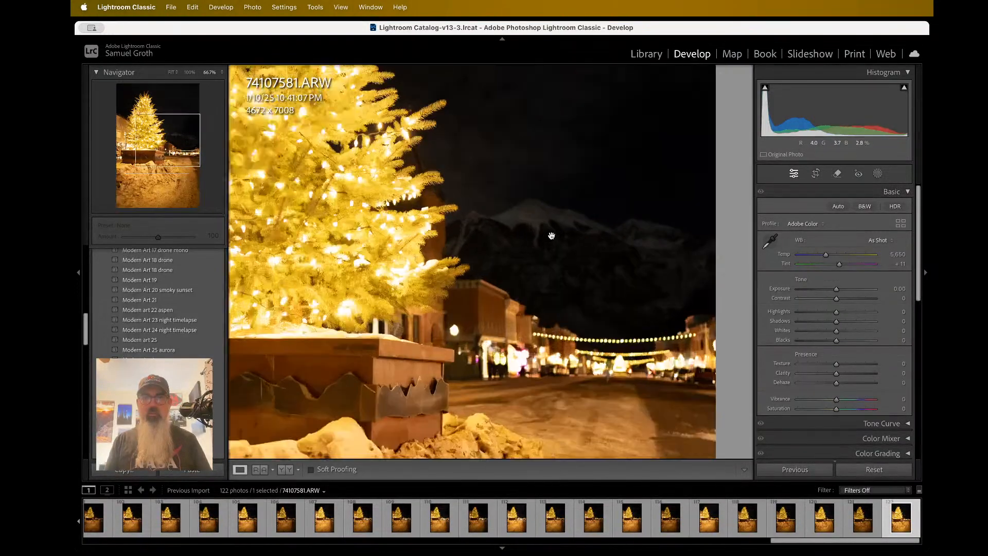
left_click(491, 295)
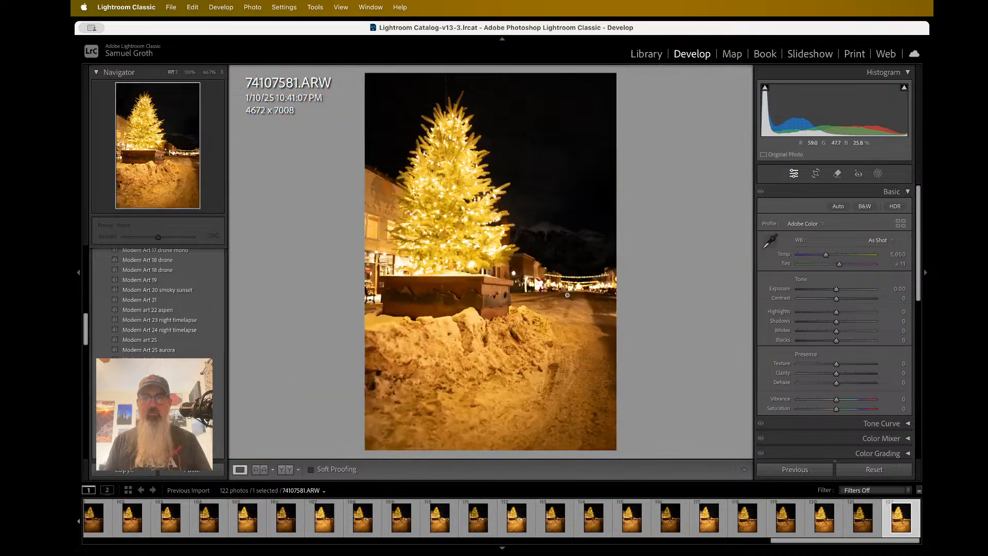
Examine the street, snowbank, mountain ridge and black night sky of 74107581.ARW up close.
left_click(570, 294)
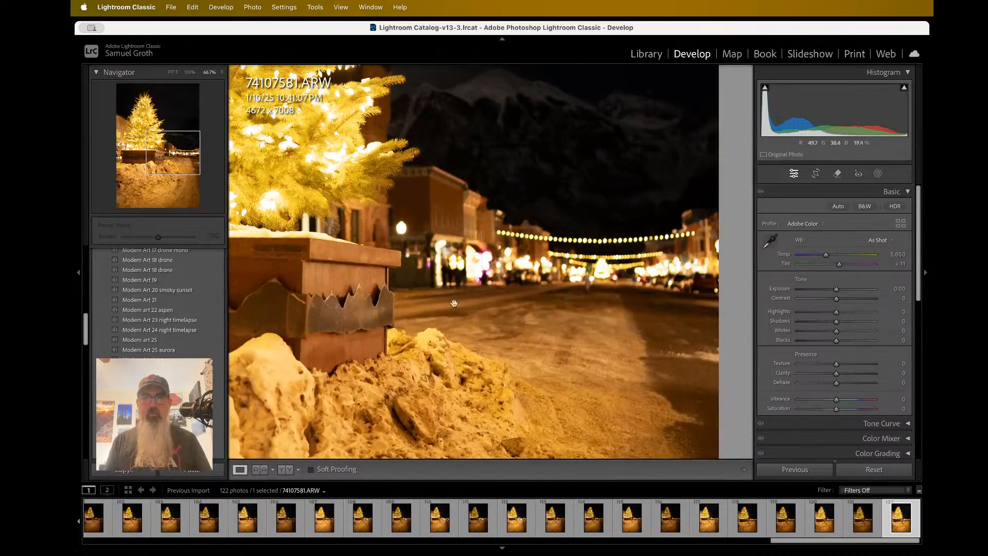
left_click(355, 332)
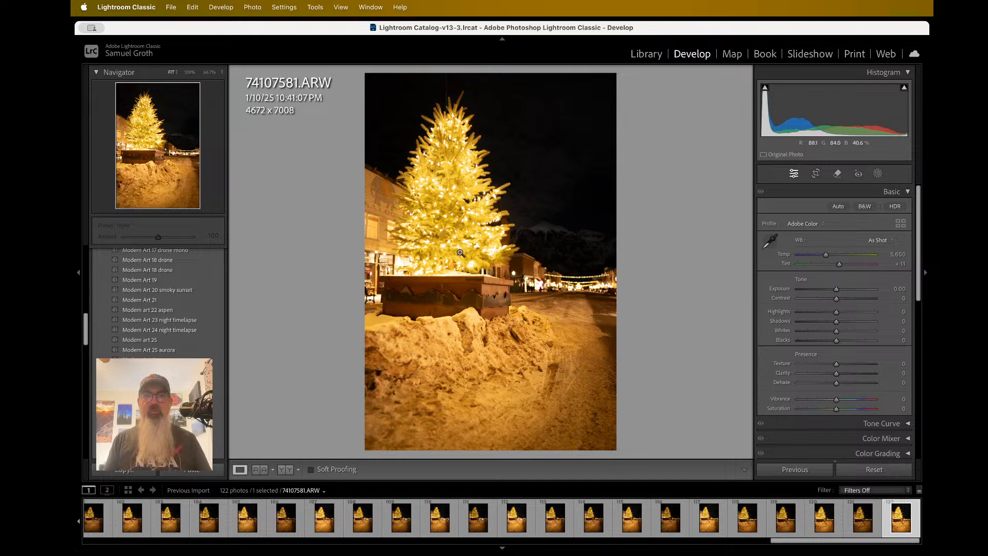
left_click(559, 287)
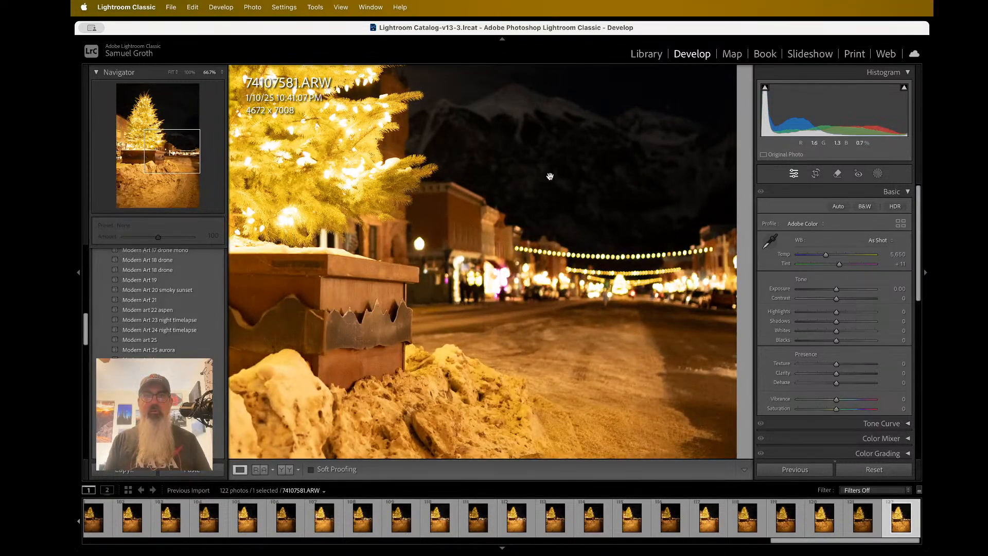
scroll(550, 177, "up", 5)
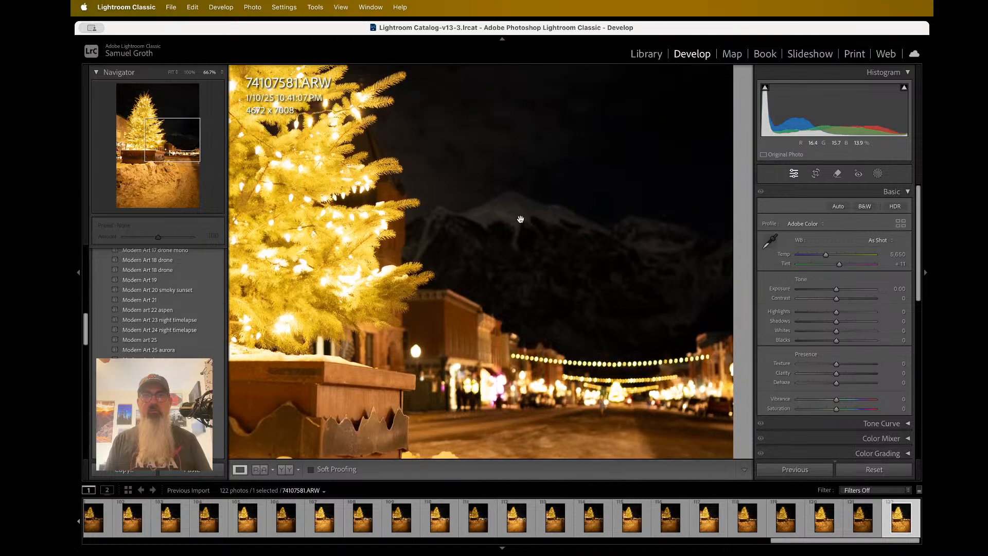
left_click(527, 285)
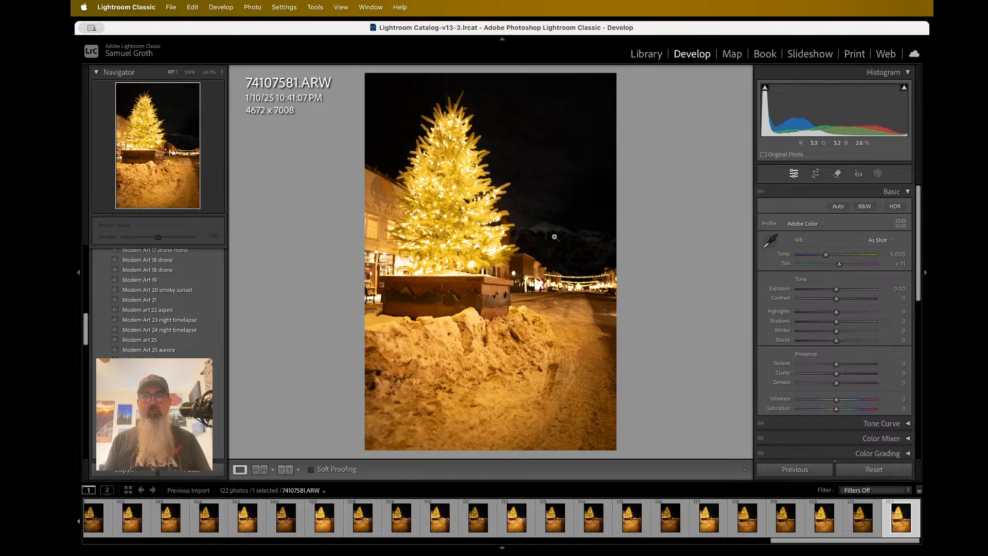
left_click(547, 146)
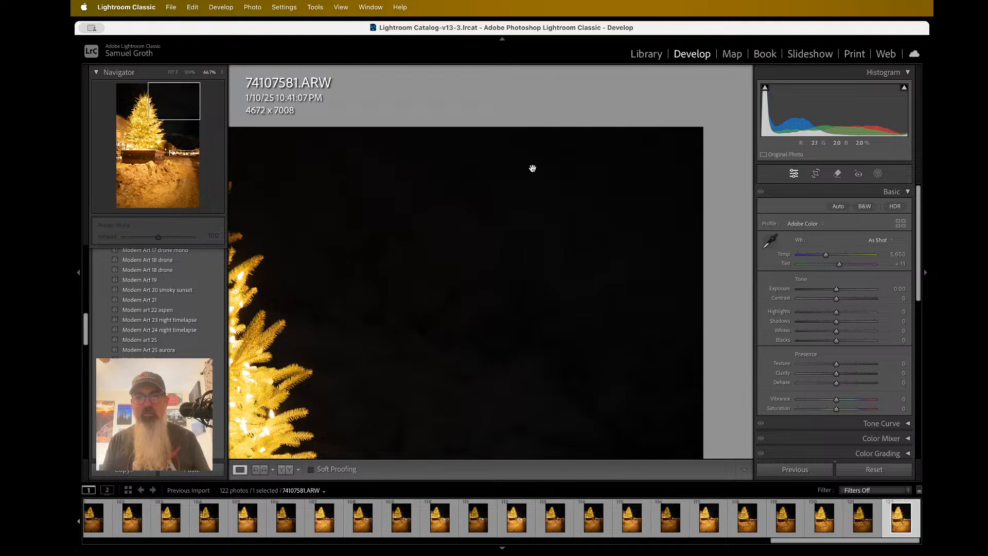
left_click(508, 256)
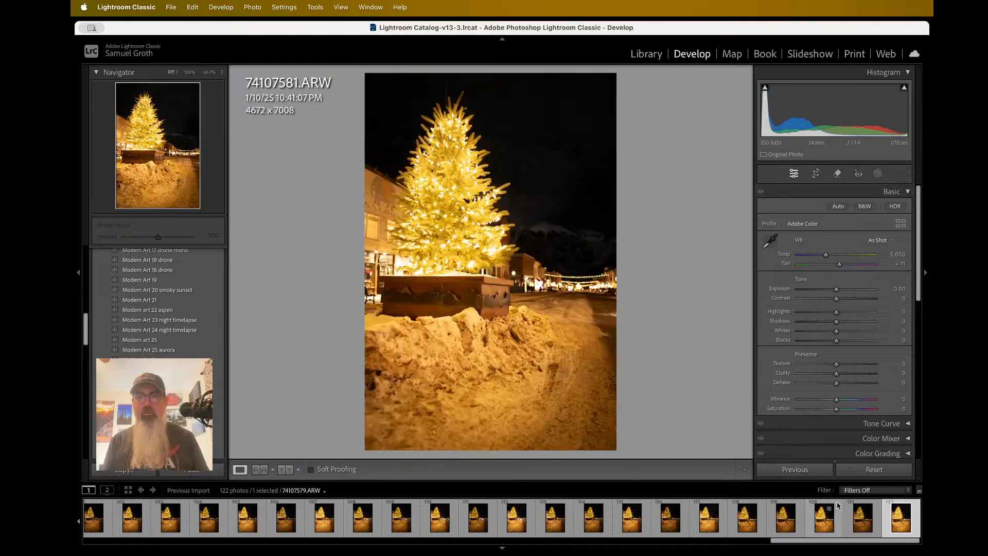
Select the four street tree shots 74107578.ARW through 74107581.ARW and start an HDR merge of them.
left_click(821, 523)
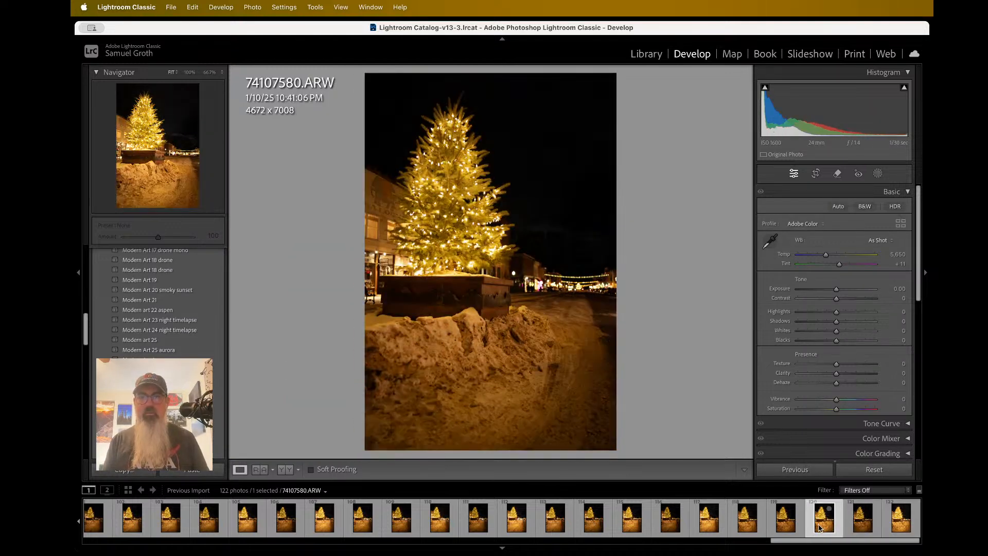
left_click(790, 524)
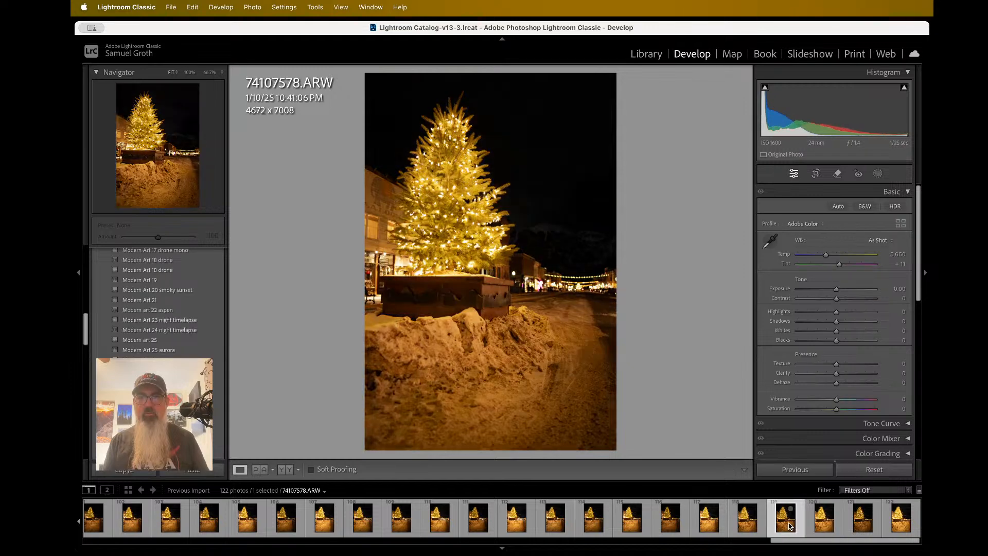
left_click(904, 528, "shift")
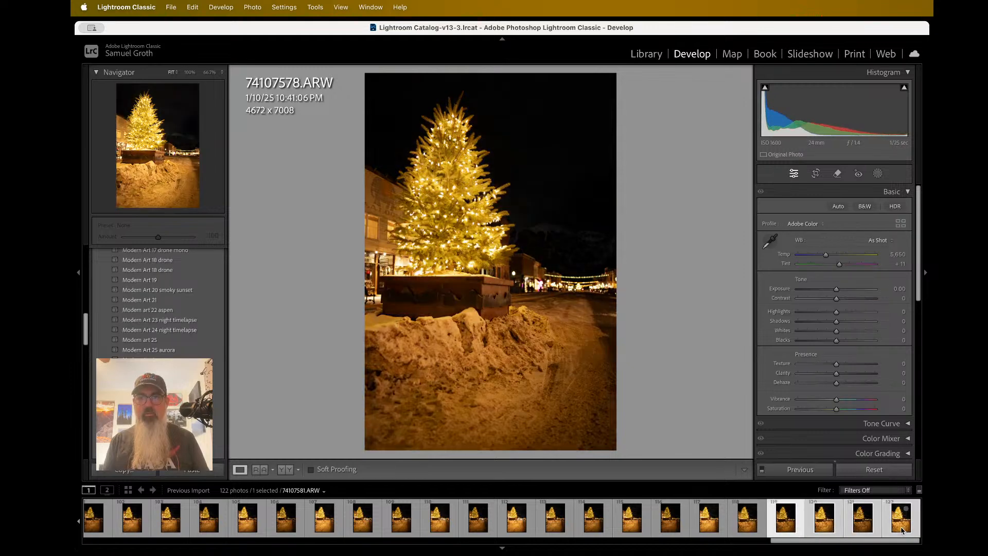
right_click(818, 527)
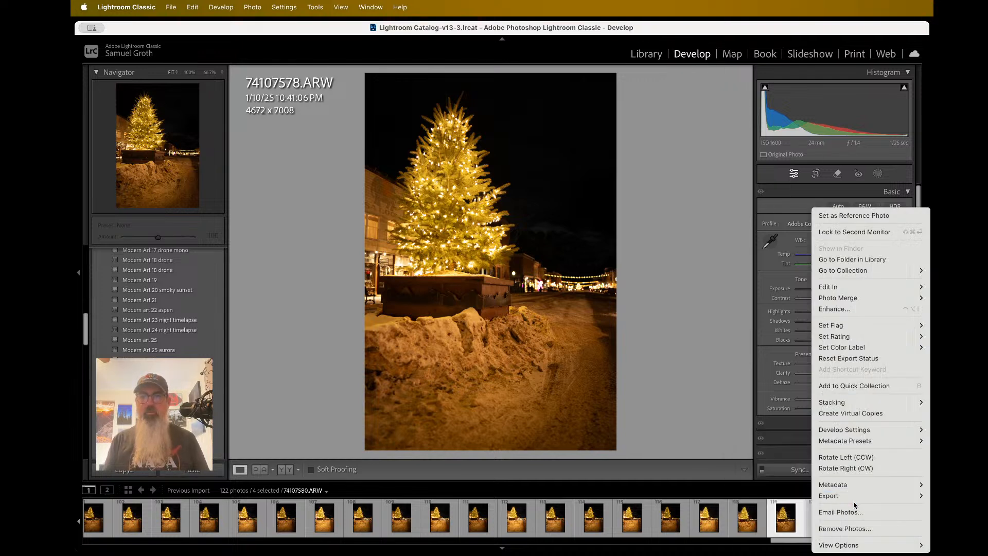
mouse_move(878, 306)
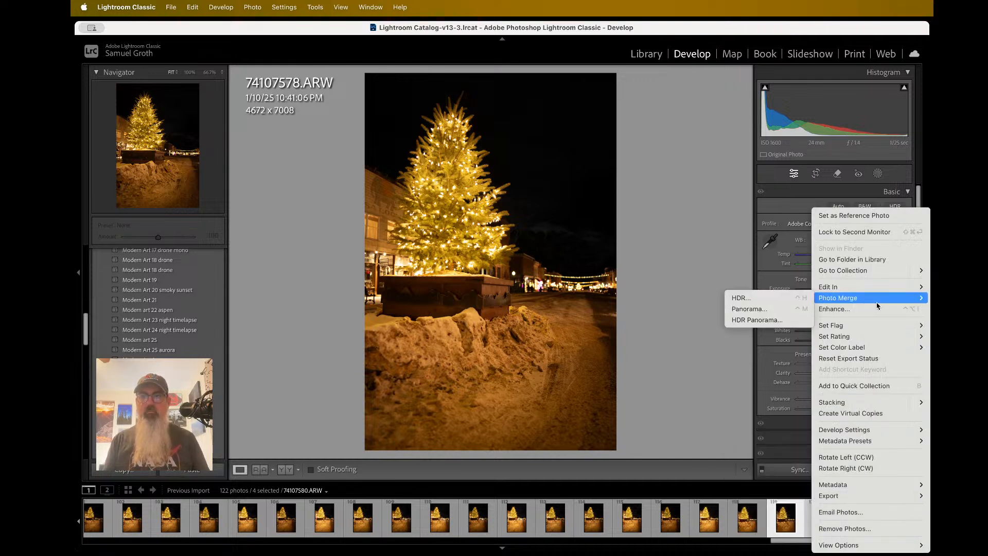
left_click(804, 298)
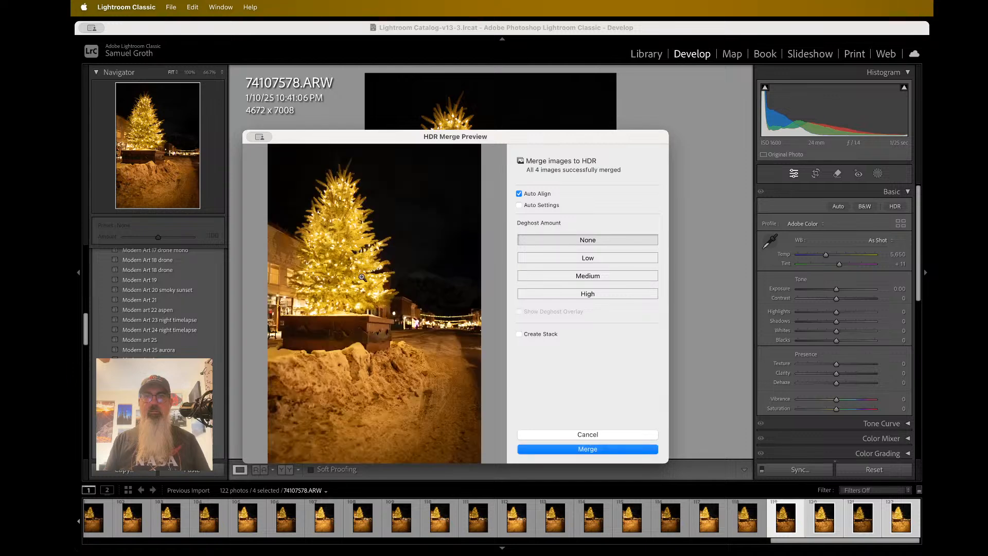
Check the tree lights and street in the merge preview, then merge with Auto Align on and deghosting set to None.
left_click(343, 226)
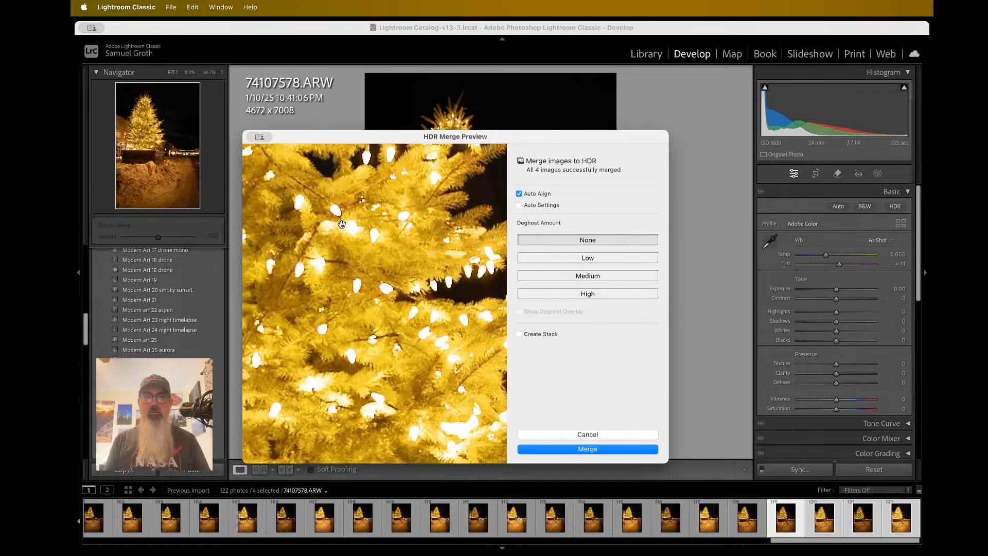
scroll(342, 225, "down", 10)
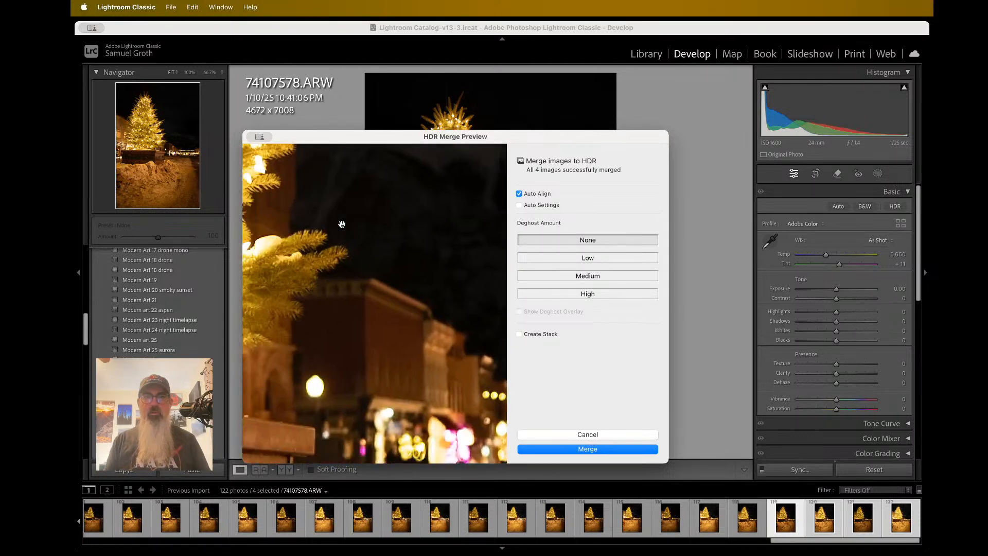
scroll(342, 225, "right", 5)
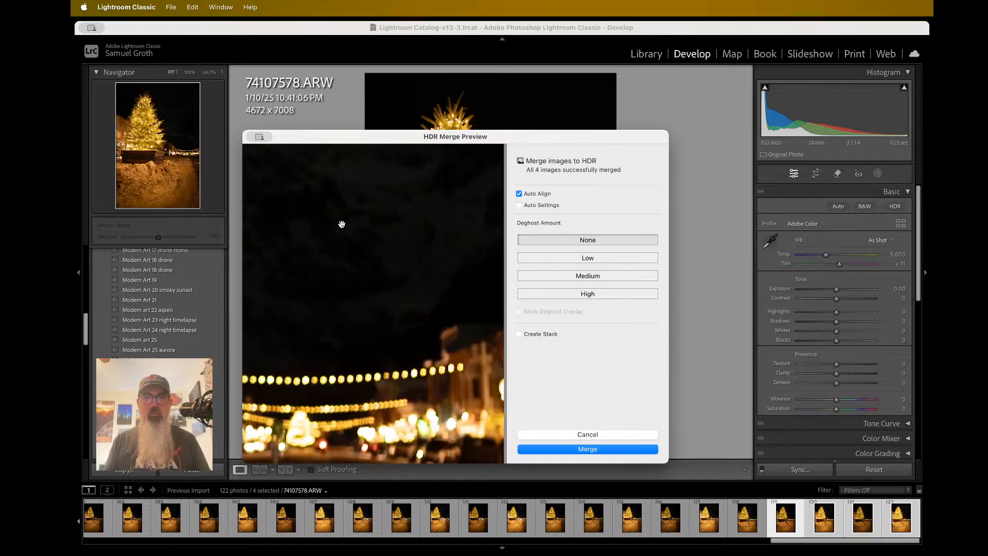
left_click(342, 225)
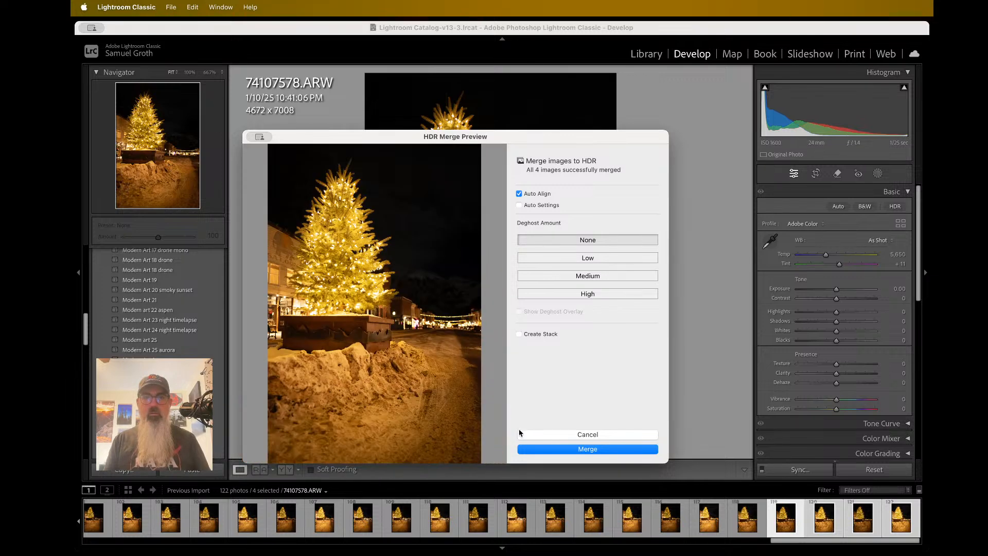
left_click(583, 450)
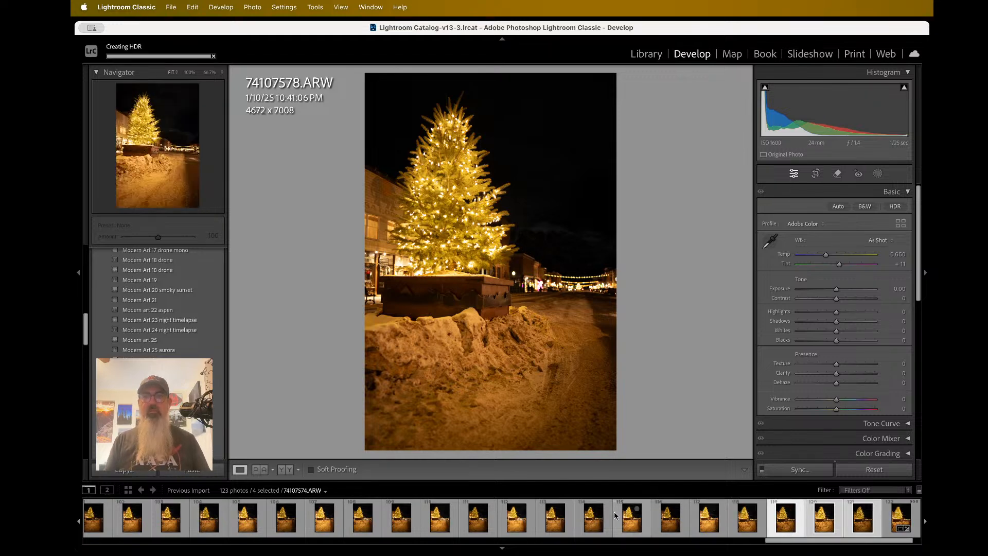
Paste the copied develop settings onto 74107578-HDR.dng and set Highlights to -35 and Shadows to +47.
scroll(616, 516, "left", 3)
scroll(616, 516, "right", 5)
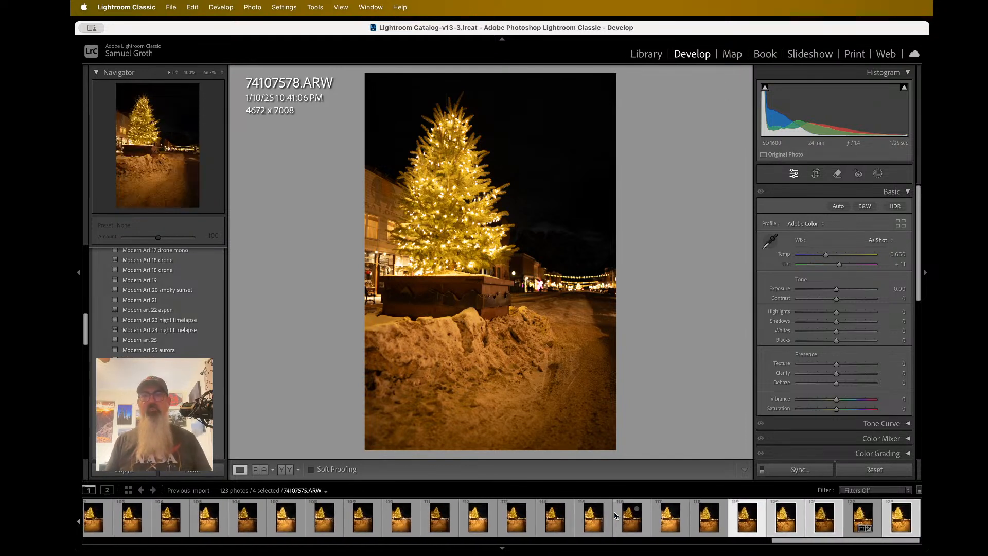
left_click(867, 517)
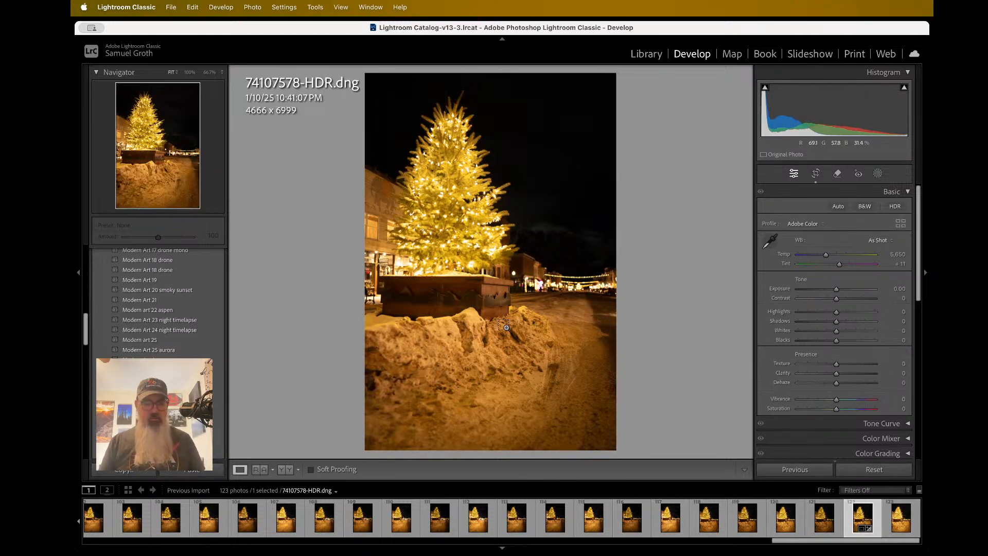
key("super+v")
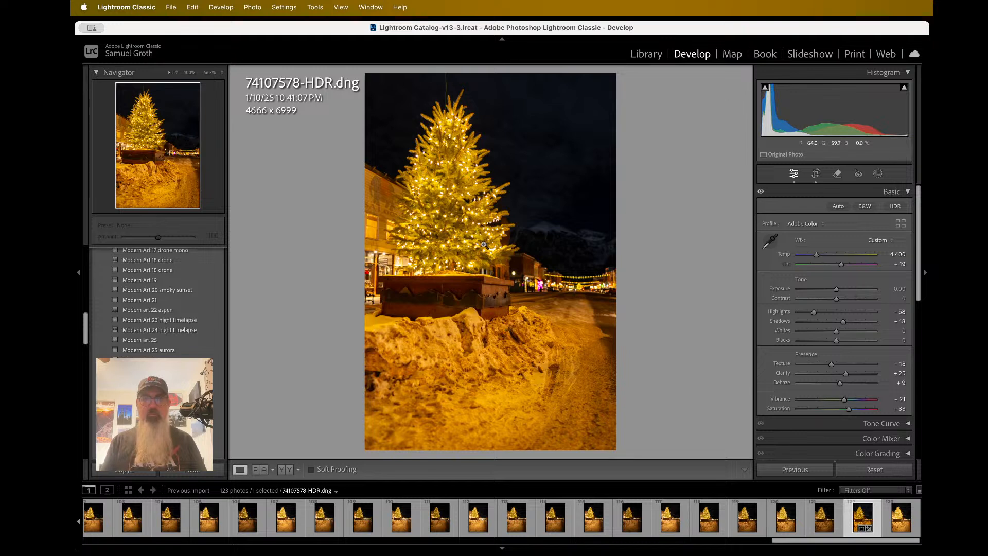
mouse_move(845, 323)
left_mouse_down()
mouse_move(865, 326)
mouse_move(822, 315)
mouse_move(854, 322)
left_mouse_up()
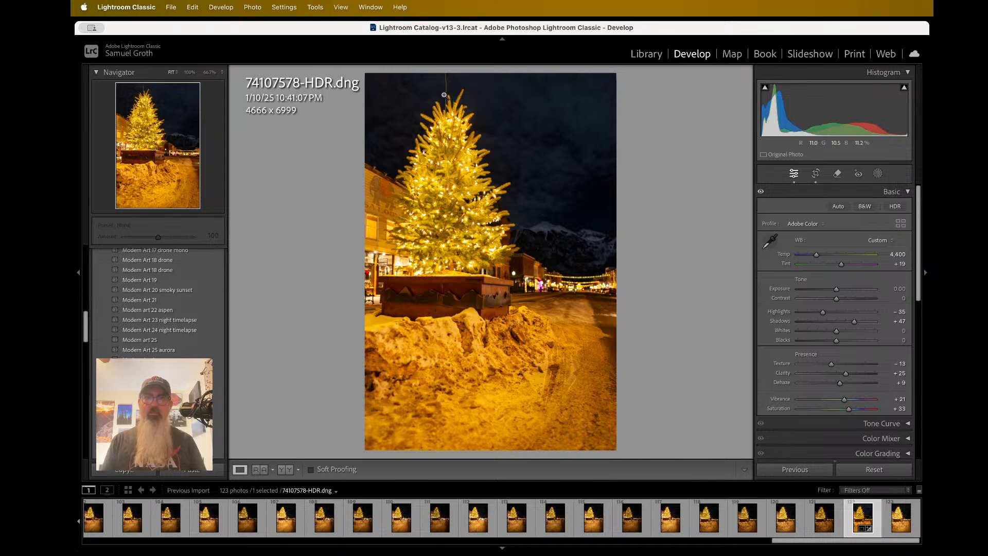
Examine the wire above the treetop, the mountain and string lights down the street, and the planter under the tree.
left_click(443, 93)
scroll(451, 114, "up", 5)
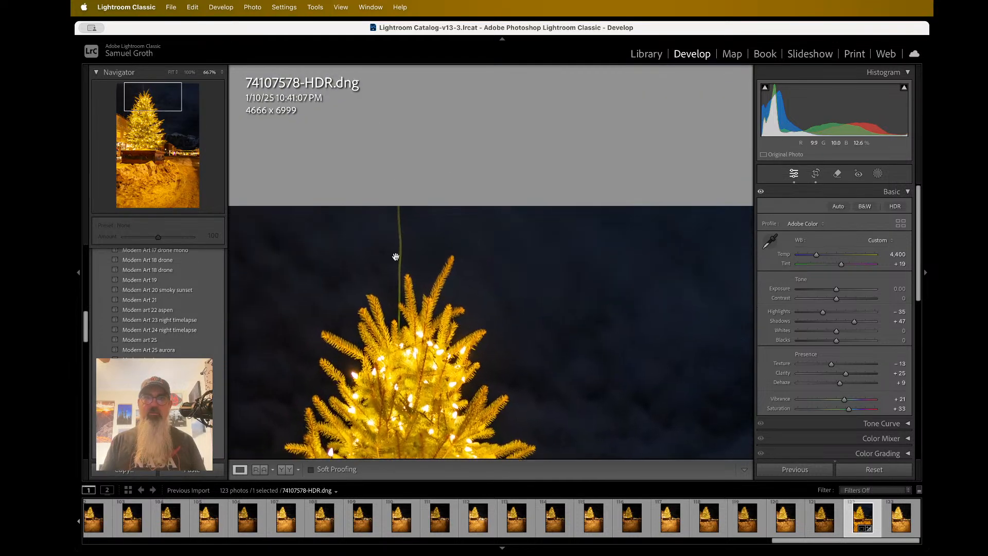
left_click(427, 258)
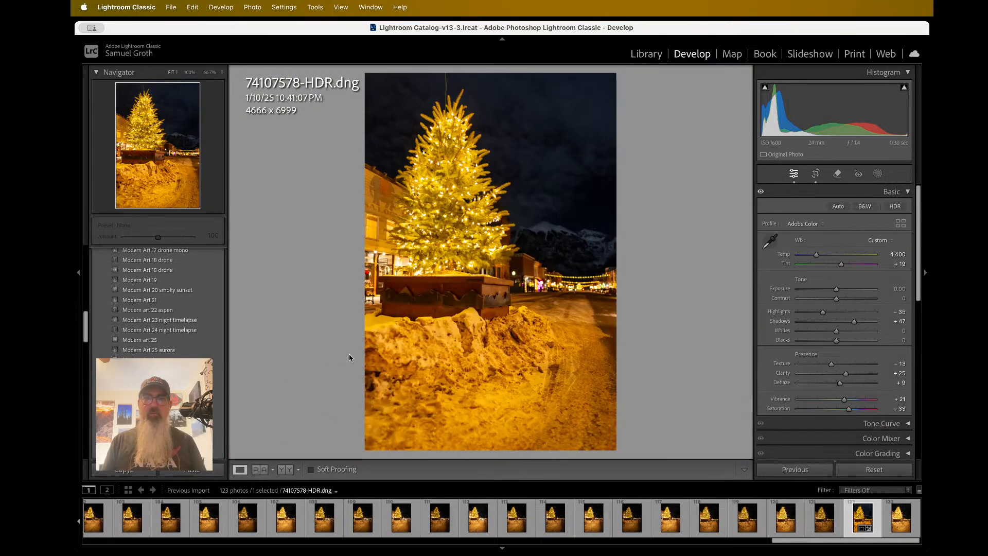
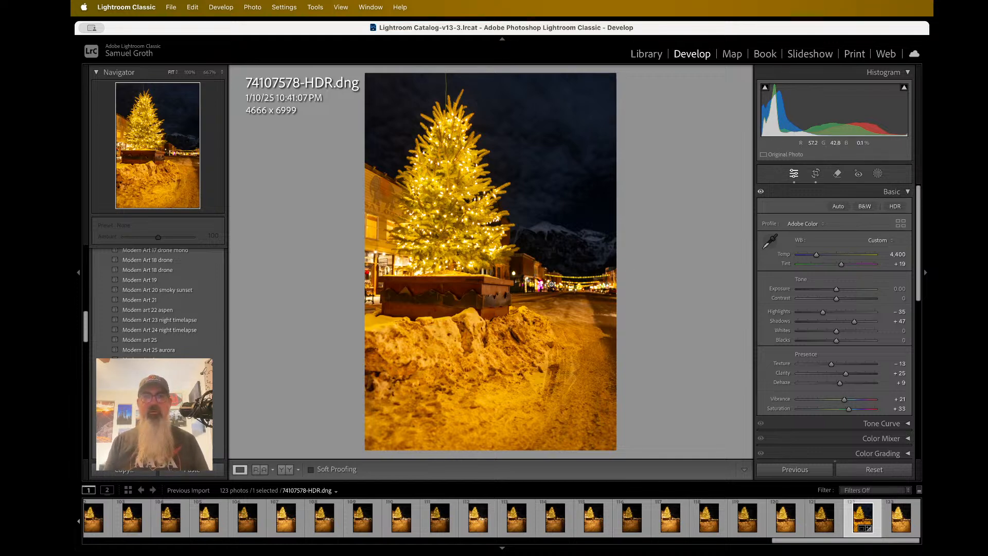
left_click(566, 245)
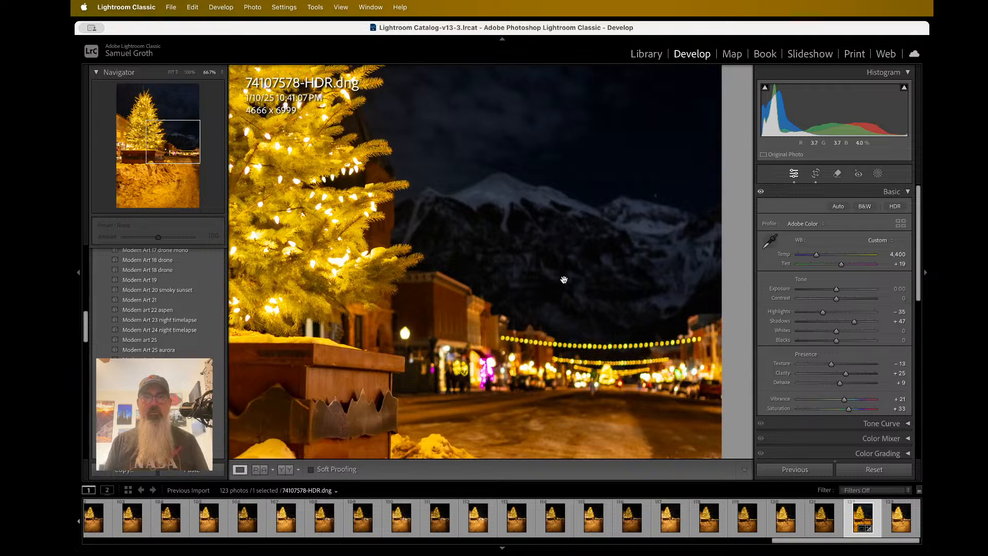
left_click(547, 341)
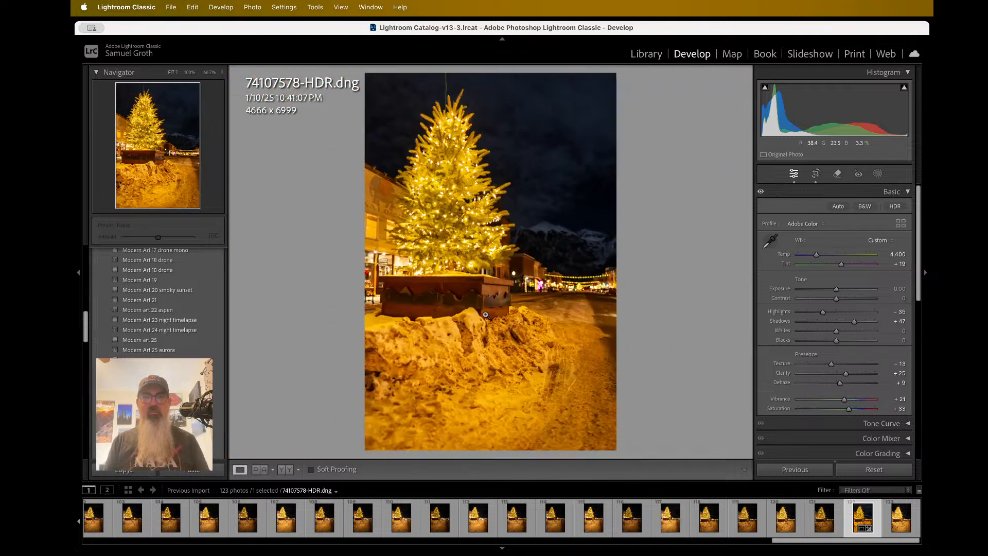
left_click(428, 186)
scroll(429, 186, "down", 10)
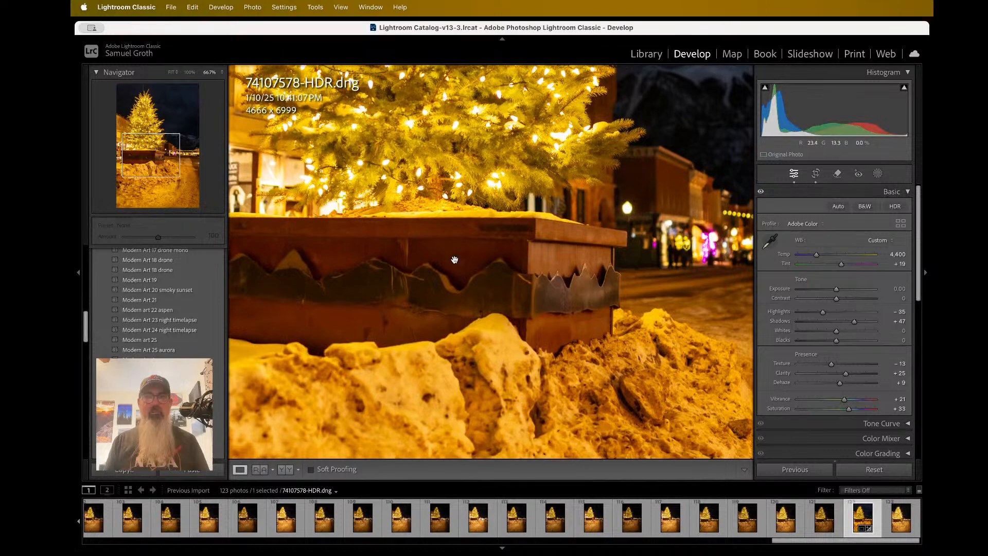
left_click(455, 260)
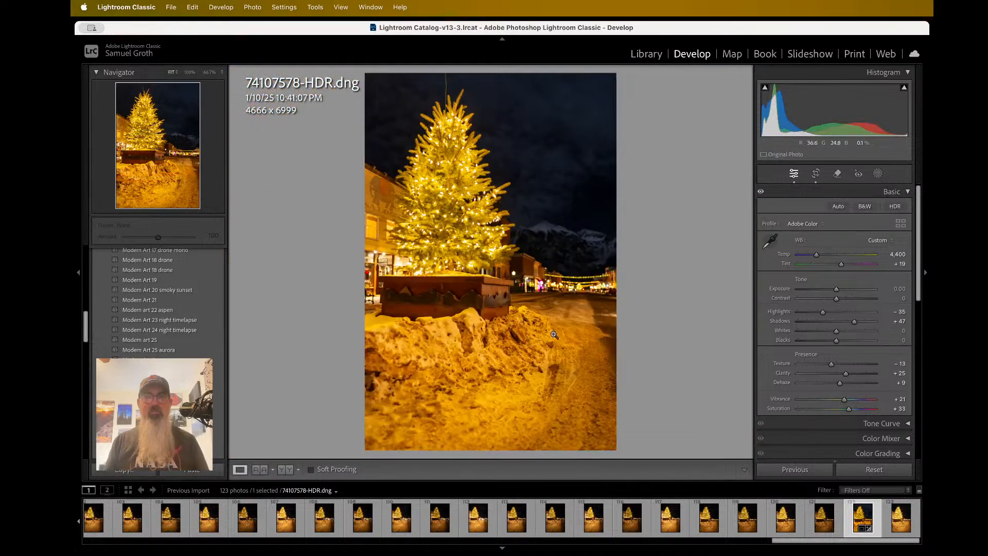
Inspect the street, snowy mountain ridge, cloudy night sky and treetop of 74107578-HDR.dng at higher magnification.
left_click(571, 293)
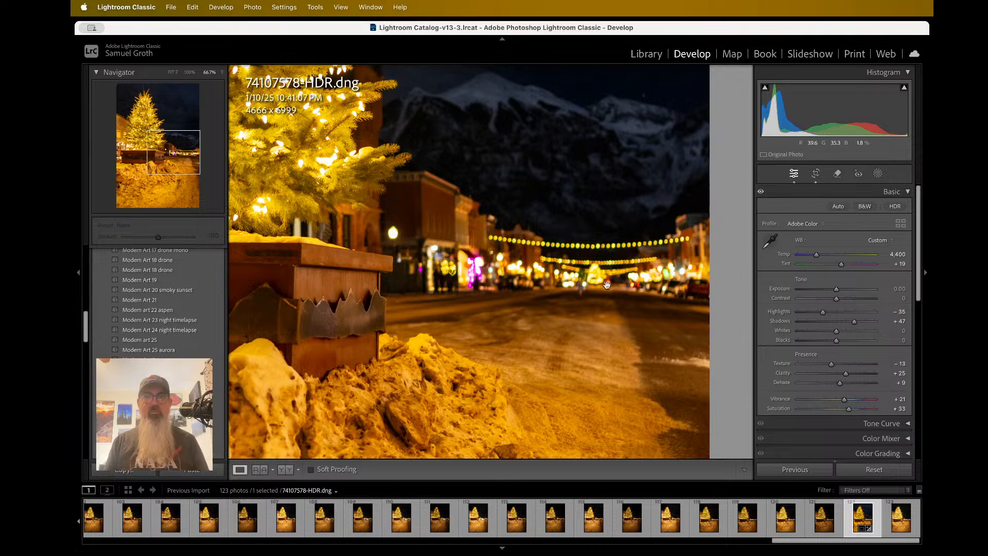
scroll(475, 307, "up", 5)
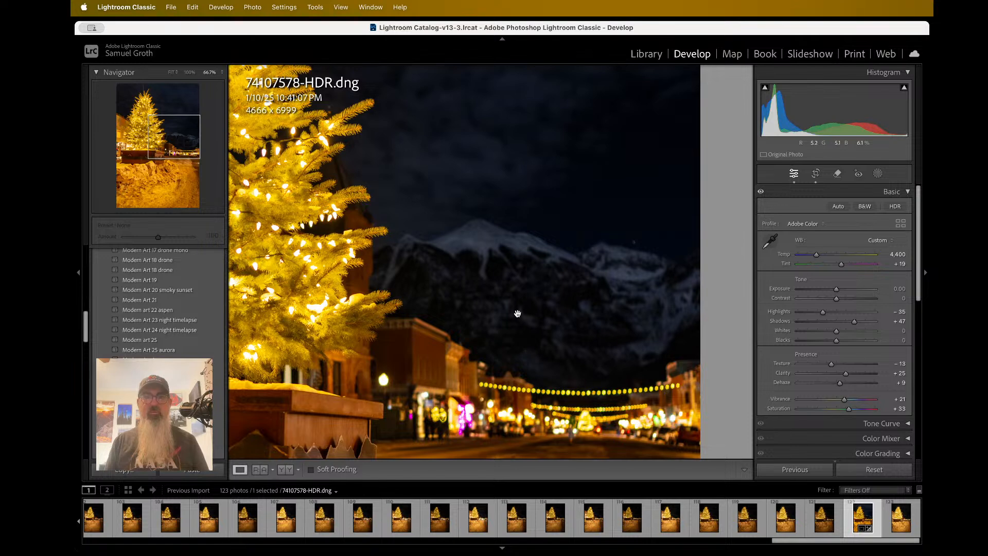
scroll(493, 259, "up", 5)
scroll(493, 259, "left", 5)
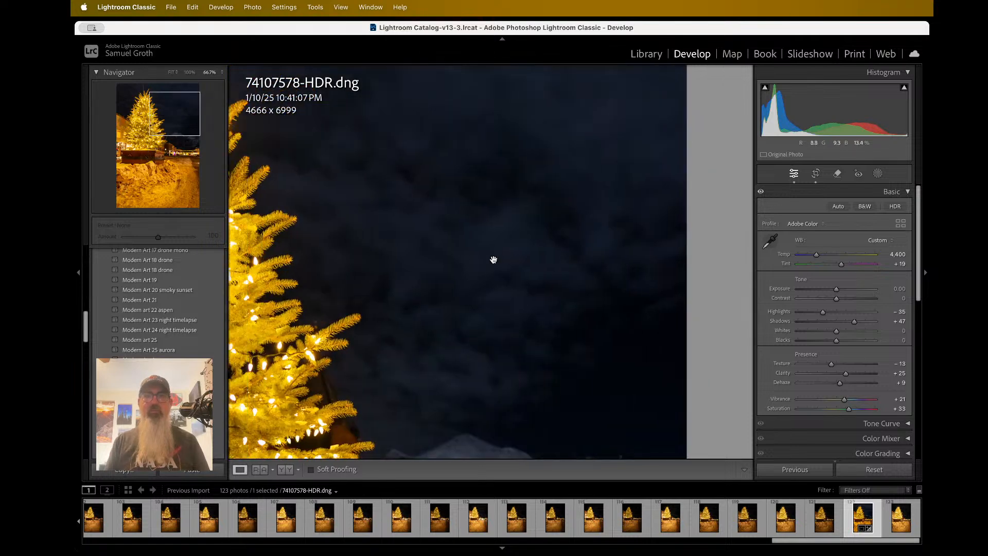
scroll(493, 260, "left", 5)
scroll(493, 260, "up", 2)
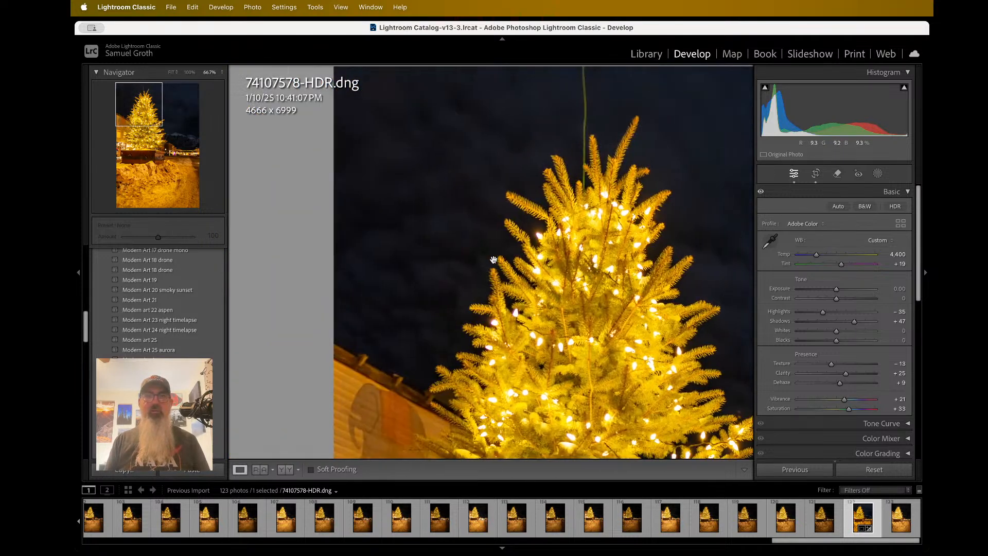
scroll(493, 260, "right", 5)
scroll(493, 260, "down", 2)
scroll(484, 260, "down", 3)
scroll(484, 260, "right", 3)
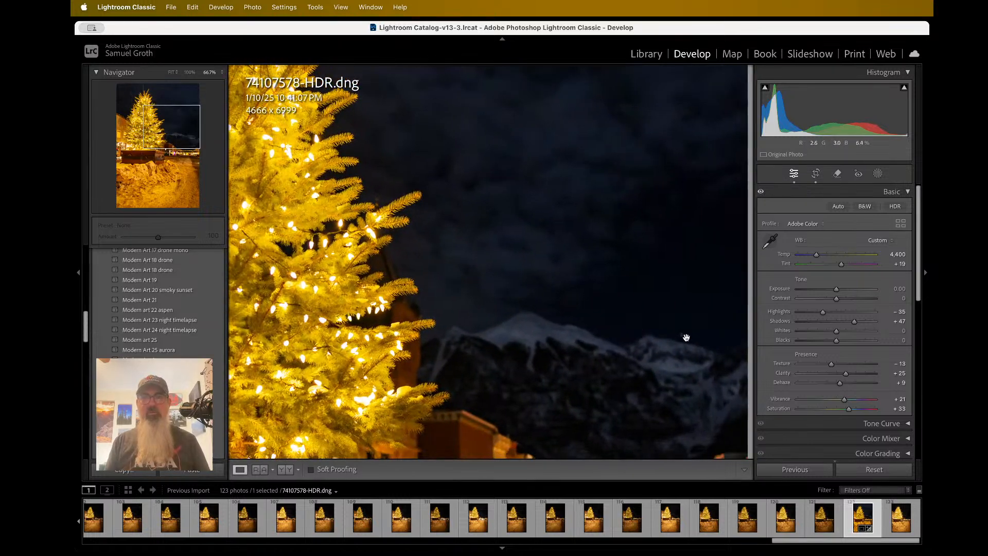
key("super+equal")
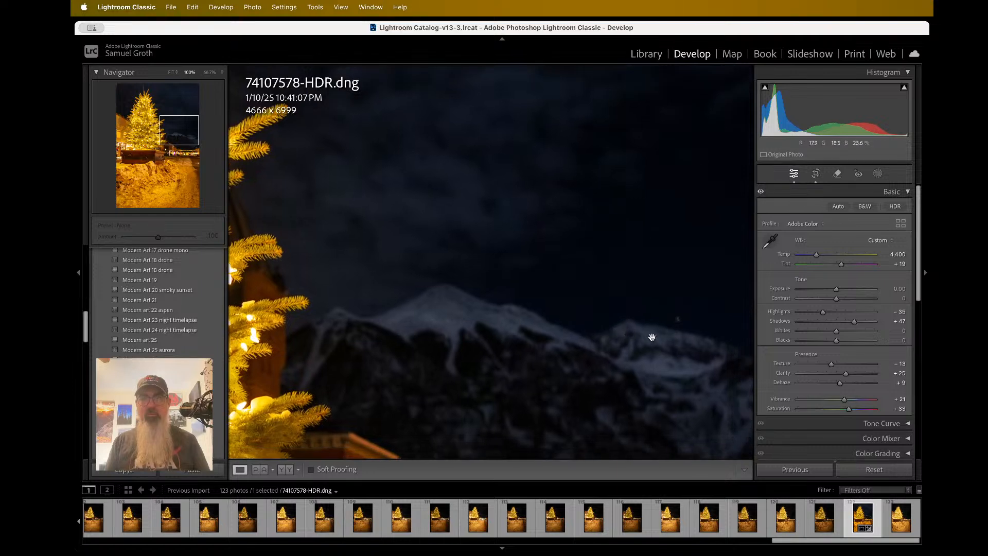
left_click(549, 315)
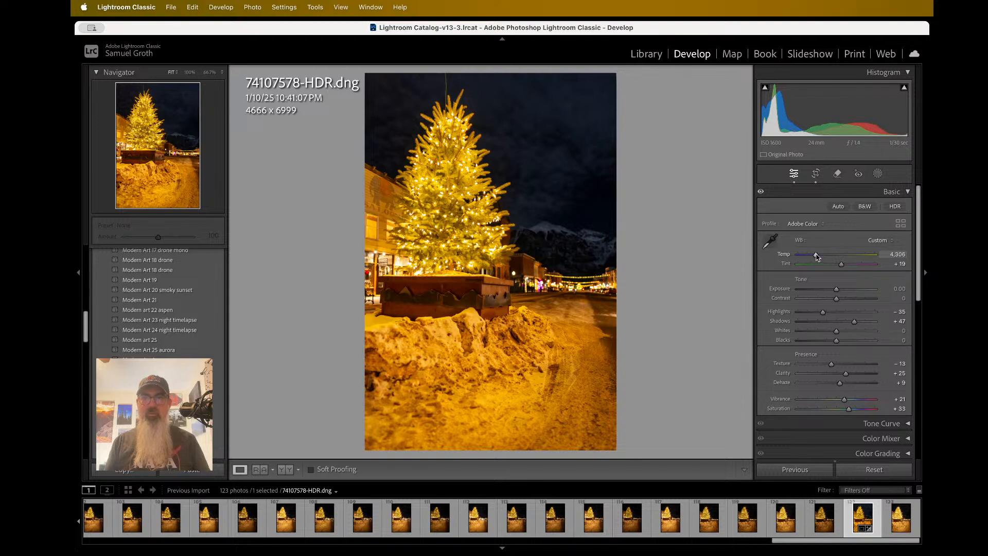
Cool the white balance temperature to 3,842 and check the tree lights and the adjacent building wall up close.
left_click_drag(817, 255, 813, 257)
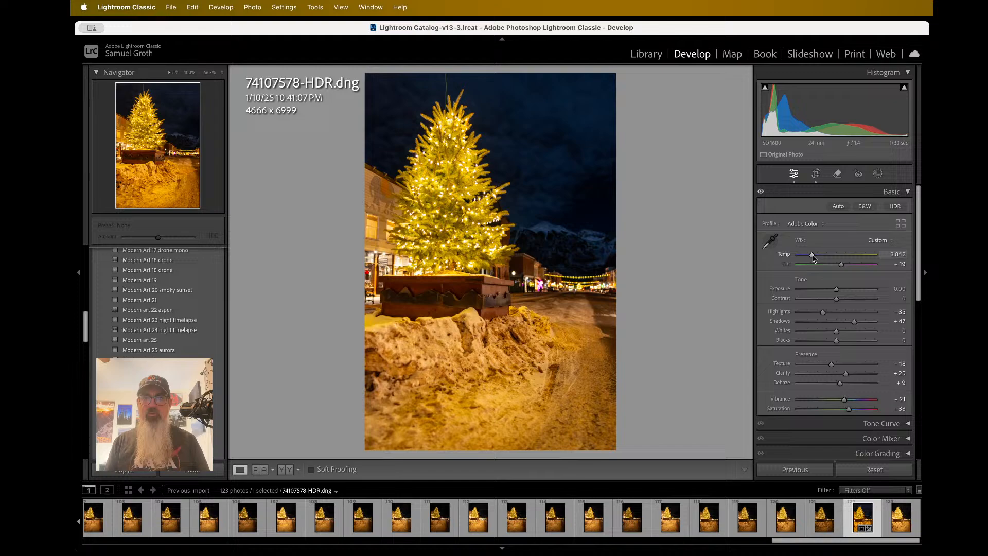
left_click(585, 311)
left_click_drag(364, 339, 394, 339)
scroll(395, 340, "left", 6)
scroll(394, 340, "up", 10)
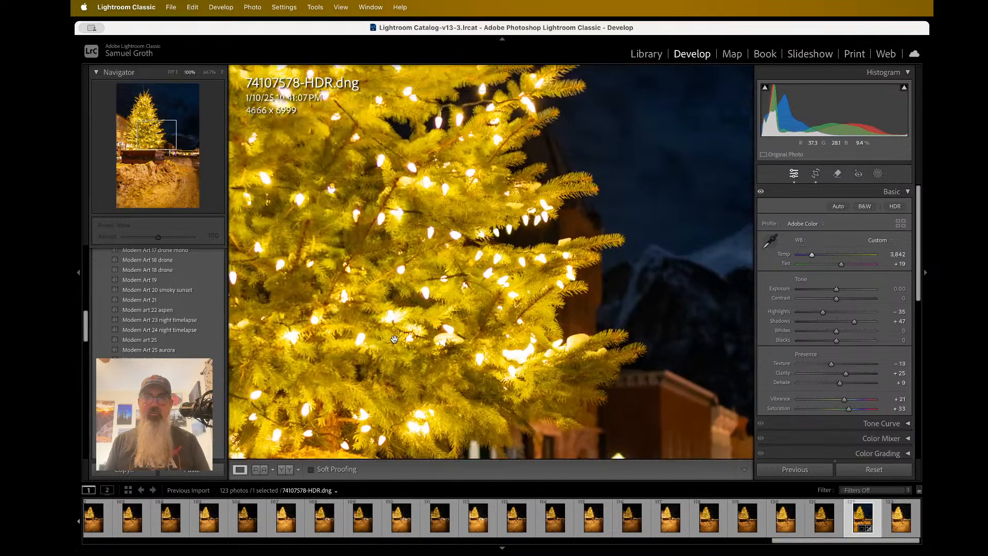
scroll(395, 339, "right", 2)
scroll(394, 339, "left", 2)
scroll(395, 339, "left", 5)
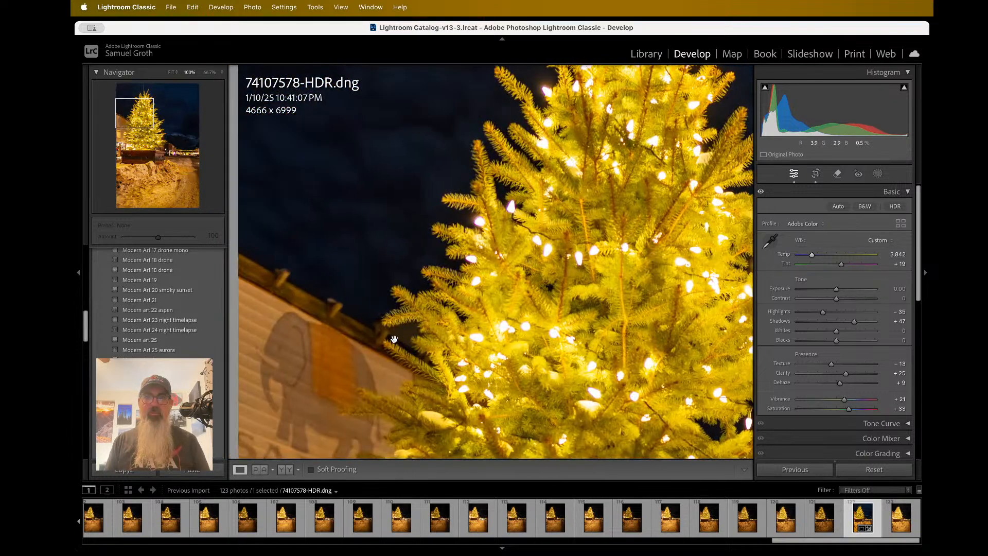
scroll(394, 339, "down", 5)
left_click(395, 340)
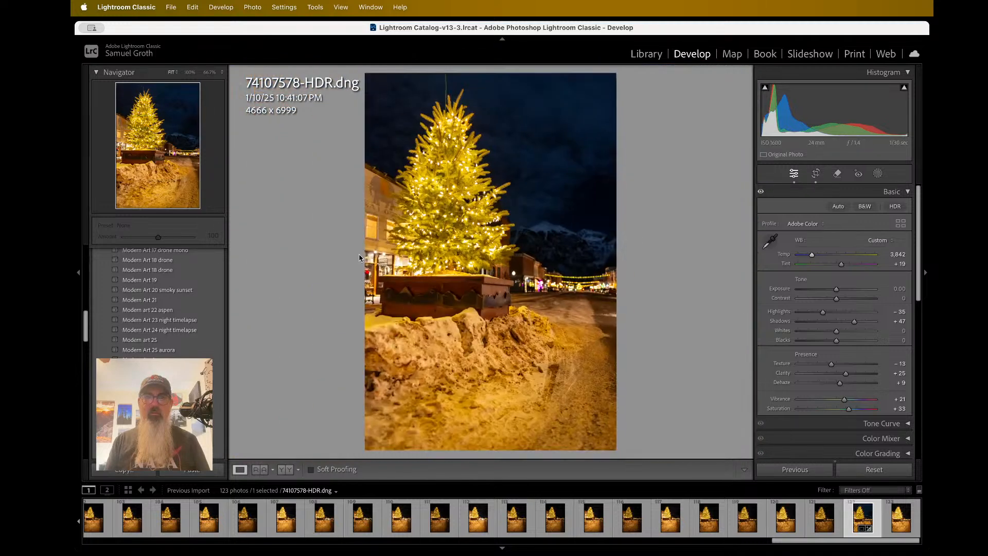
Export 74107578-HDR.dng with the previous export settings and return to the start of the photo series.
right_click(497, 224)
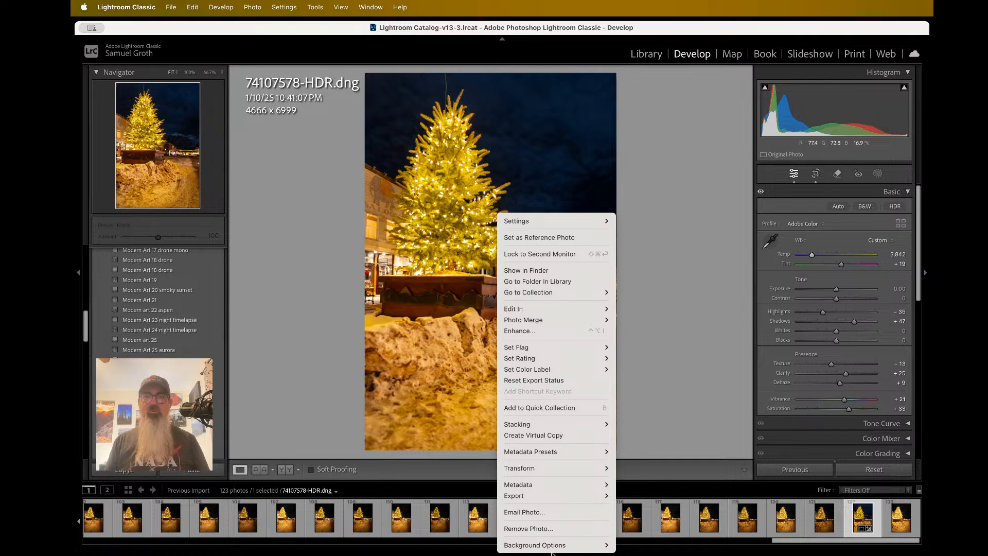
mouse_move(587, 495)
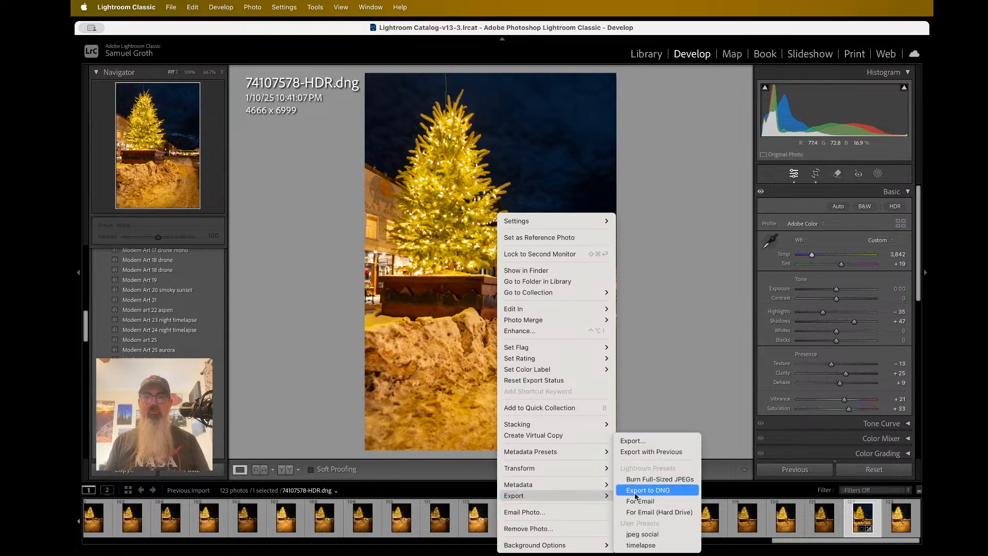
left_click(640, 454)
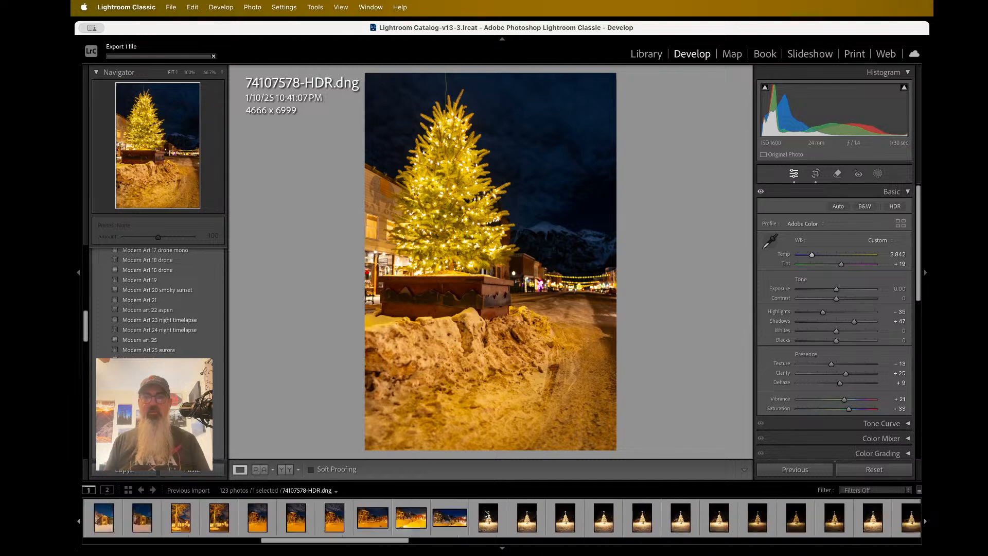
left_click(406, 472)
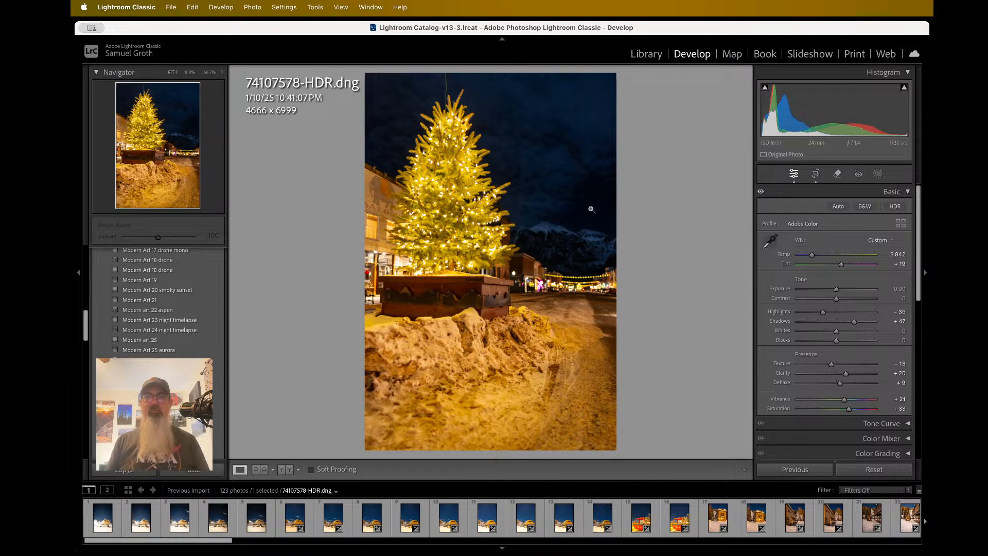